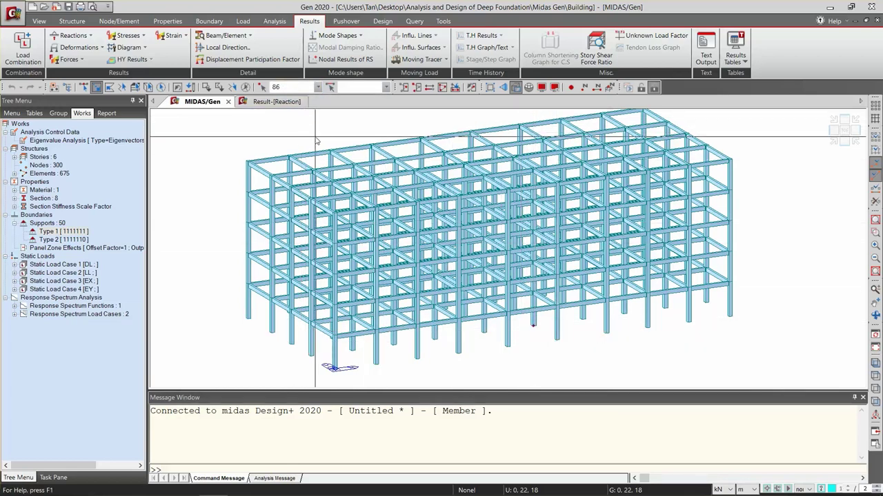
Switch to midas Design+, import the RC footing at node 86 and open the imported footing member
{"action": "key", "text": "alt+Tab"}
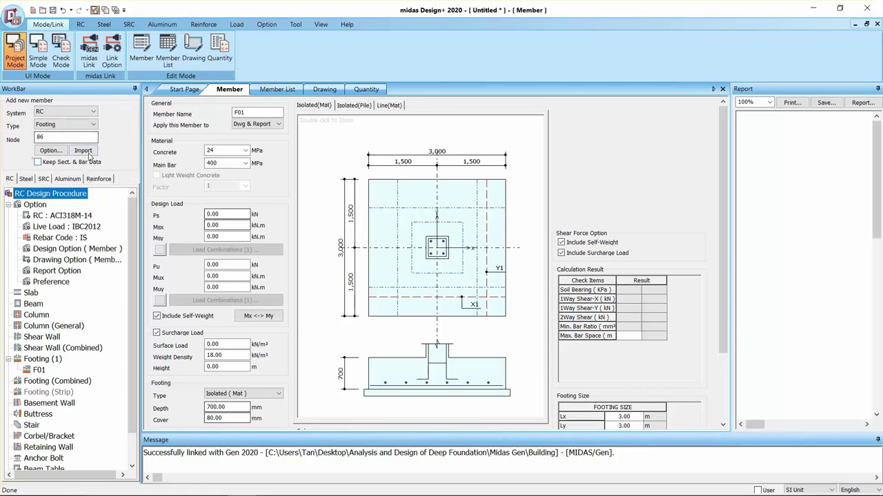
{"action": "left_click", "coordinate": [93, 156]}
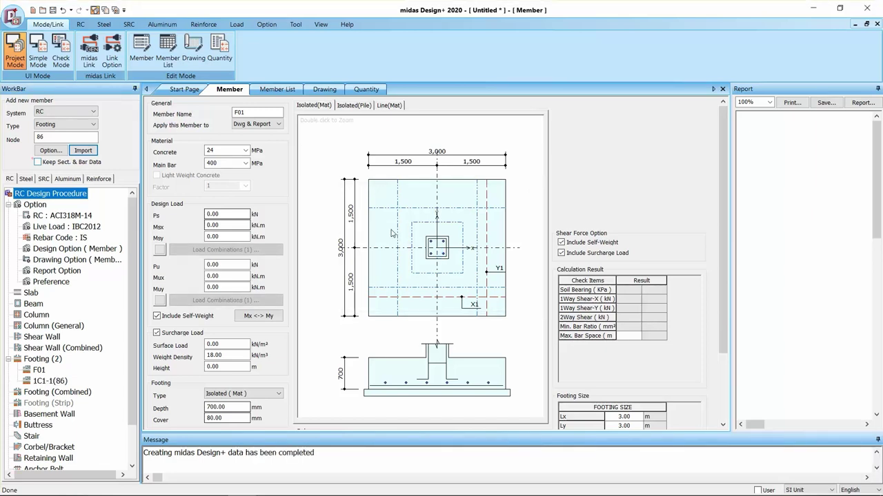
{"action": "left_click", "coordinate": [61, 380]}
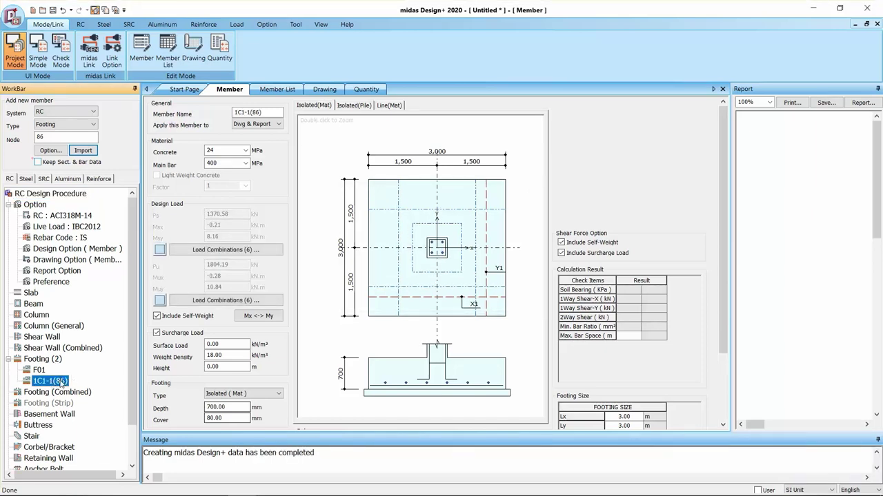
Examine the axial forces and moments in the footing's service load combinations, and close the list without changes
{"action": "scroll", "coordinate": [723, 158], "scroll_direction": "down", "scroll_amount": 4}
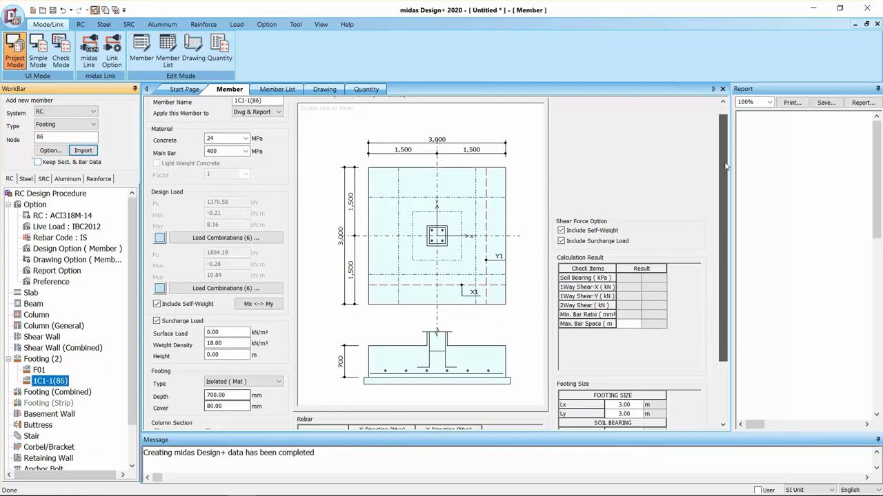
{"action": "scroll", "coordinate": [257, 237], "scroll_direction": "up", "scroll_amount": 3}
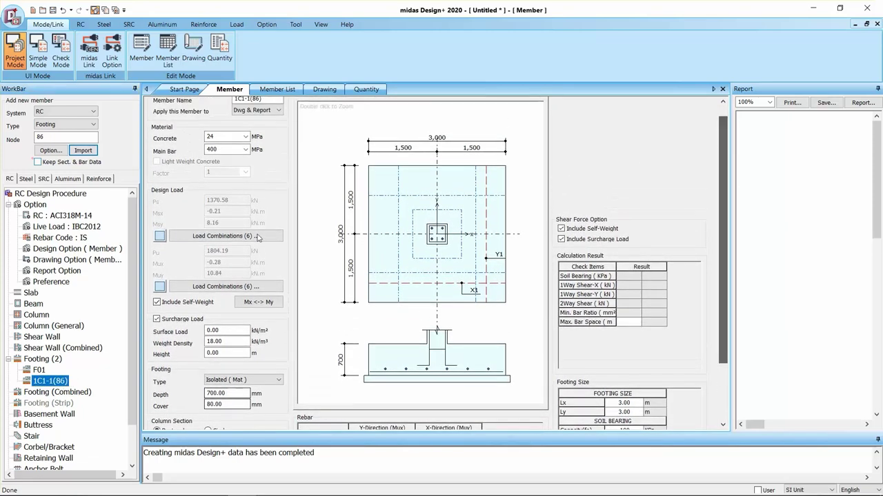
{"action": "left_click", "coordinate": [198, 242]}
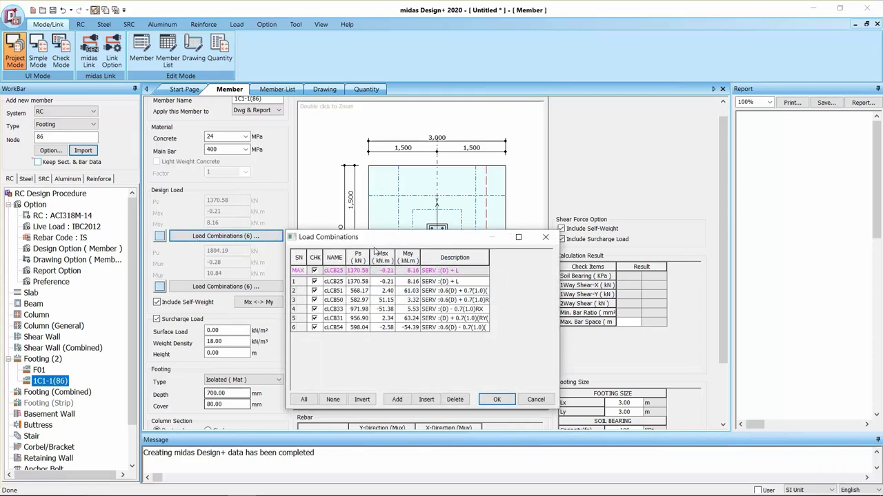
{"action": "left_click_drag", "start_coordinate": [427, 243], "coordinate": [420, 195]}
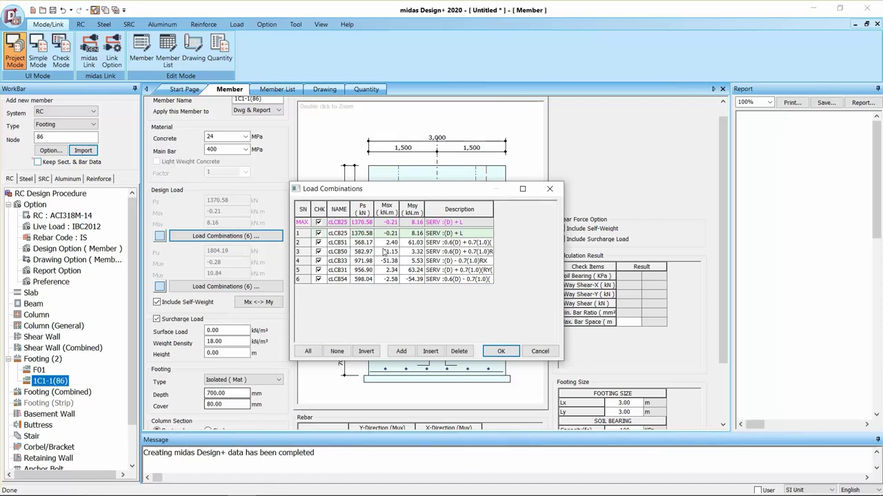
{"action": "left_click_drag", "start_coordinate": [388, 243], "coordinate": [406, 246]}
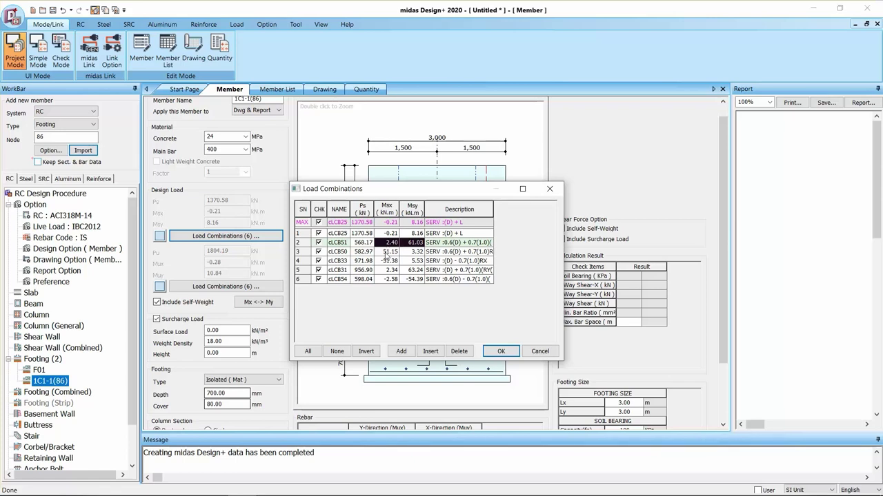
{"action": "left_click", "coordinate": [348, 242]}
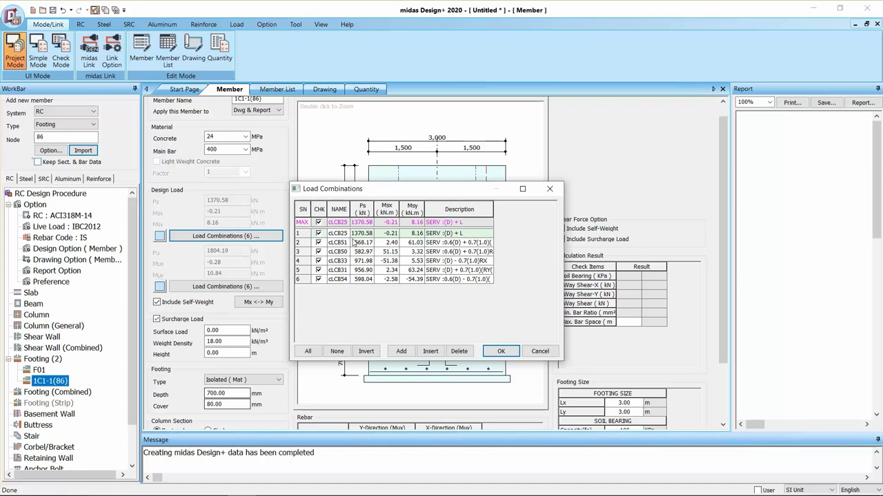
{"action": "left_click", "coordinate": [340, 253]}
{"action": "left_click", "coordinate": [345, 244]}
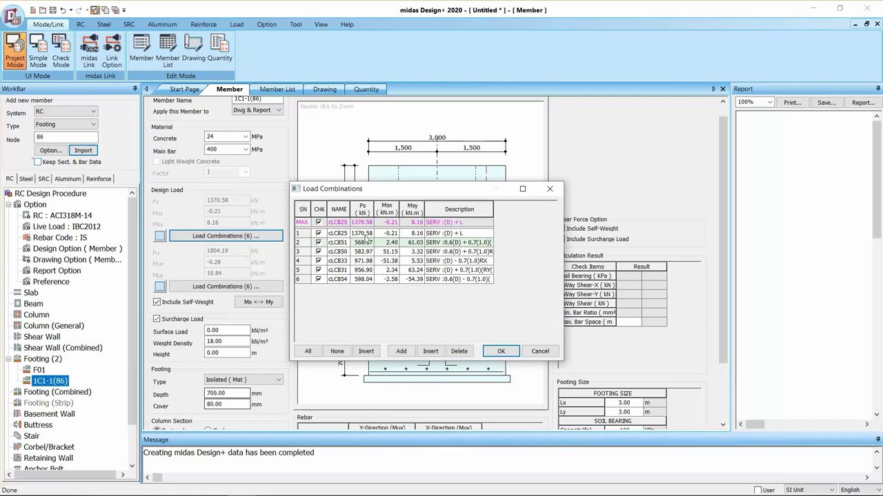
{"action": "left_click", "coordinate": [325, 234]}
{"action": "left_click", "coordinate": [338, 262]}
{"action": "left_click", "coordinate": [339, 241]}
{"action": "key", "text": "Up"}
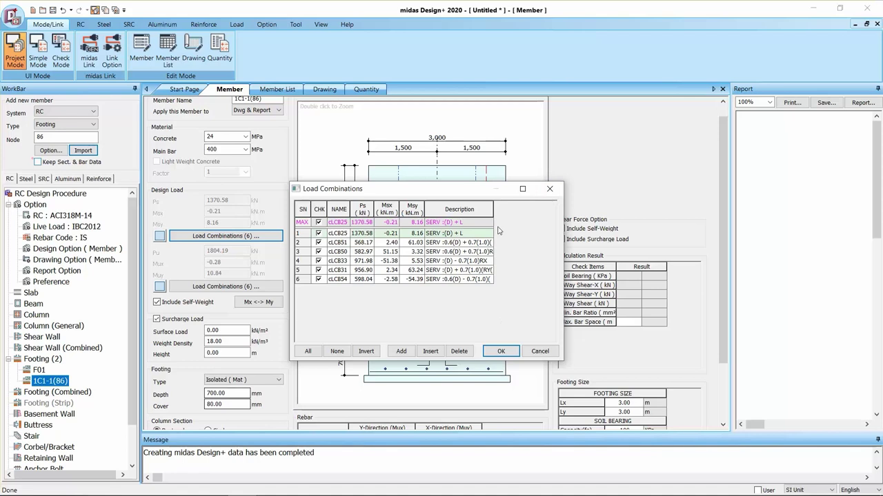
{"action": "left_click", "coordinate": [550, 188]}
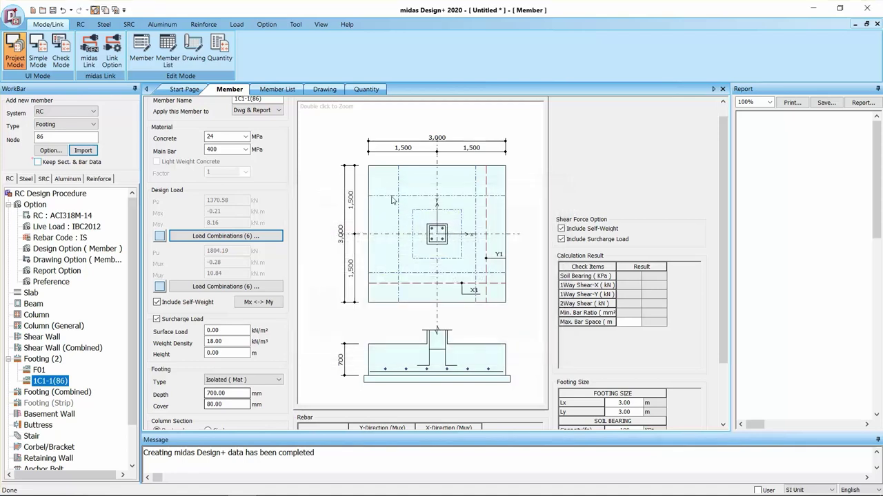
Change the footing type to Isolated (Pile)
{"action": "left_click_drag", "start_coordinate": [722, 188], "coordinate": [729, 147]}
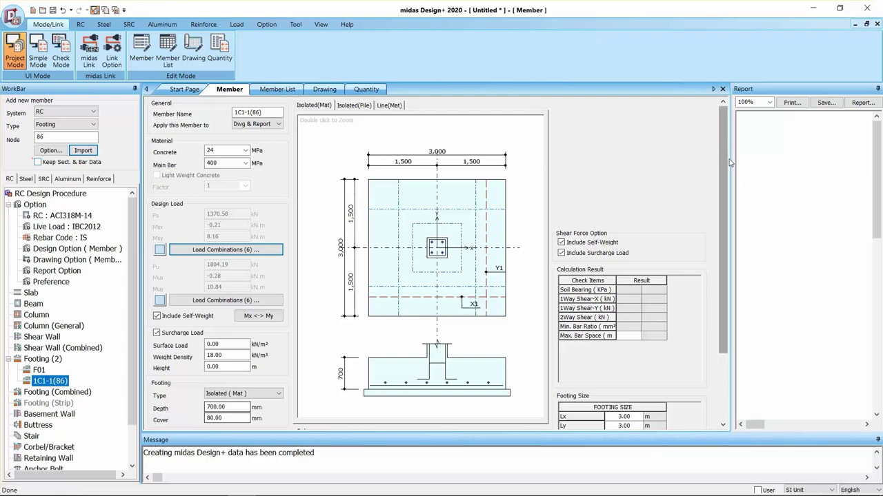
{"action": "scroll", "coordinate": [724, 162], "scroll_direction": "down", "scroll_amount": 3}
{"action": "scroll", "coordinate": [724, 162], "scroll_direction": "up", "scroll_amount": 3}
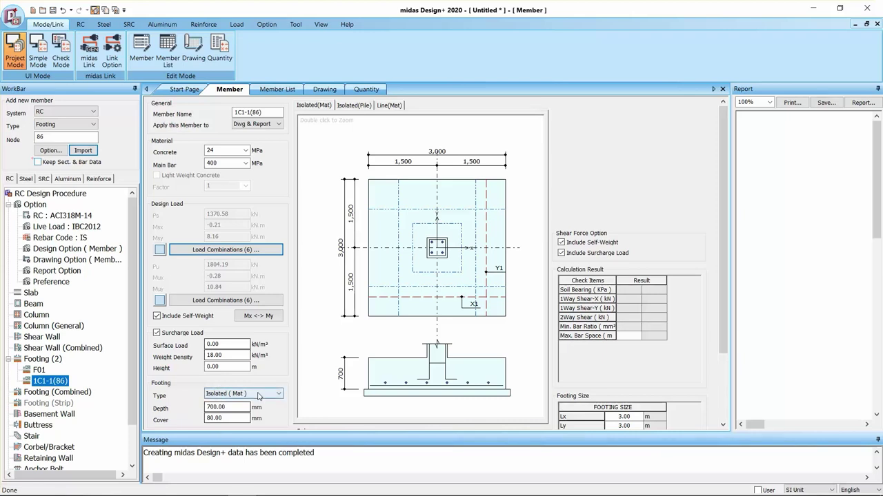
{"action": "left_click", "coordinate": [232, 395]}
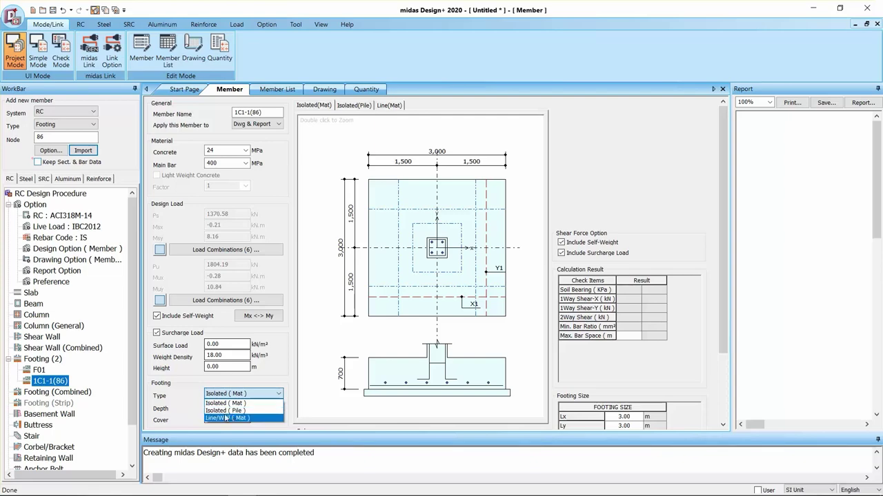
{"action": "left_click", "coordinate": [230, 411]}
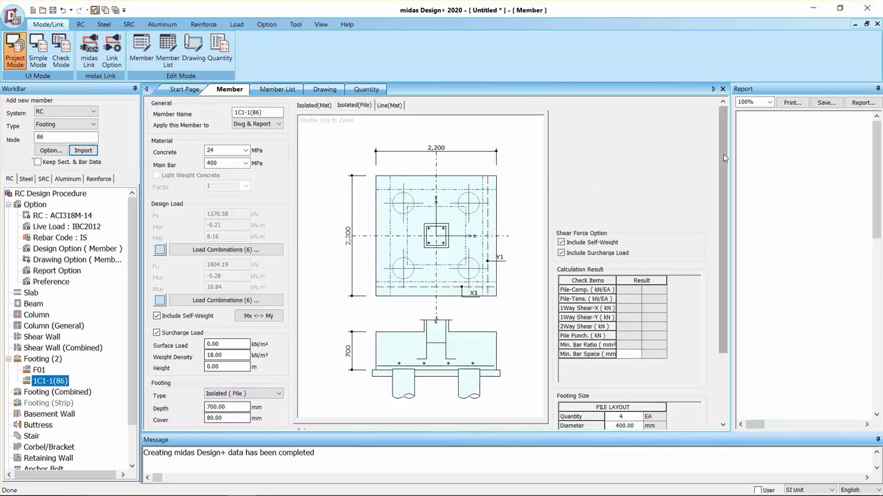
Set the footing's concrete strength to 30 MPa and its main bar strength to 276 MPa
{"action": "scroll", "coordinate": [729, 178], "scroll_direction": "down", "scroll_amount": 2}
{"action": "left_click_drag", "start_coordinate": [729, 178], "coordinate": [730, 119]}
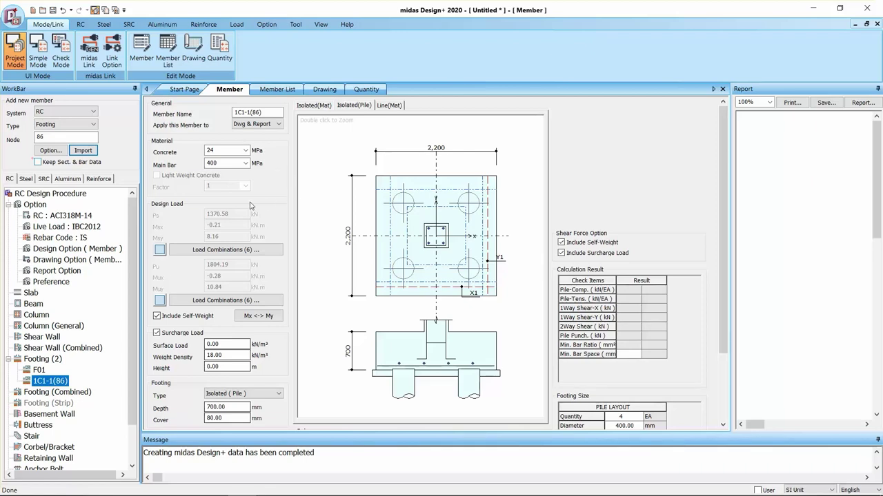
{"action": "double_click", "coordinate": [222, 150]}
{"action": "type", "text": "30"}
{"action": "double_click", "coordinate": [205, 163]}
{"action": "type", "text": "400"}
{"action": "double_click", "coordinate": [228, 164]}
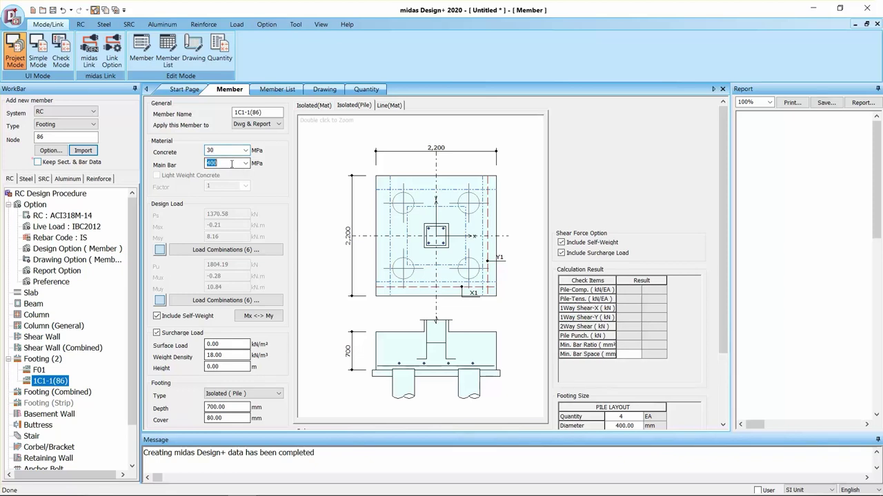
{"action": "type", "text": "276"}
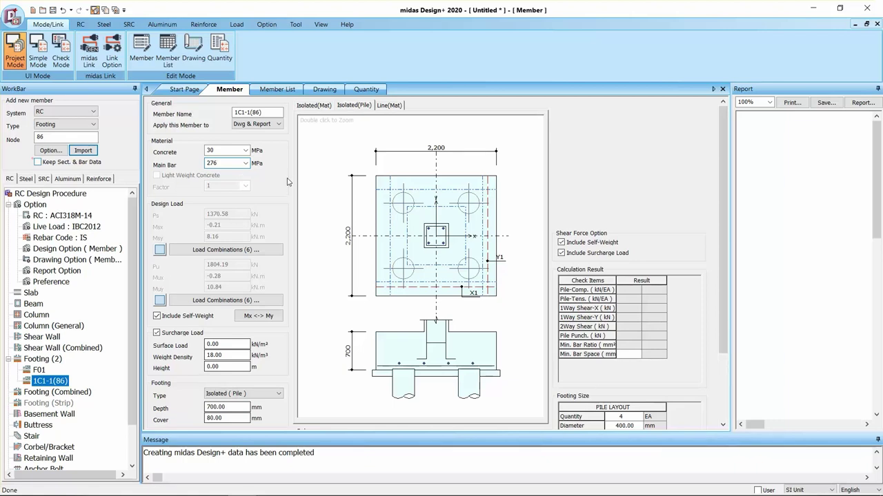
Set the pile footing's depth to 500 mm and its cover to 75 mm
{"action": "left_click_drag", "start_coordinate": [720, 174], "coordinate": [730, 254]}
{"action": "double_click", "coordinate": [232, 317]}
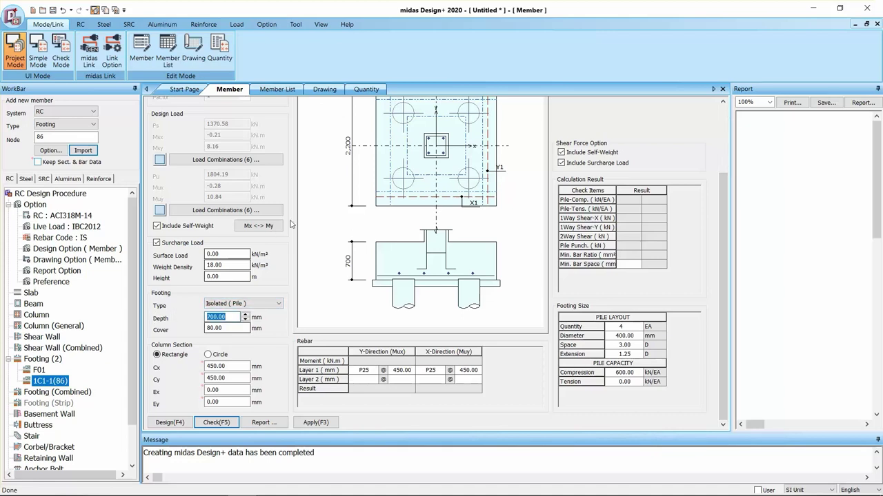
{"action": "type", "text": "500"}
{"action": "double_click", "coordinate": [226, 327]}
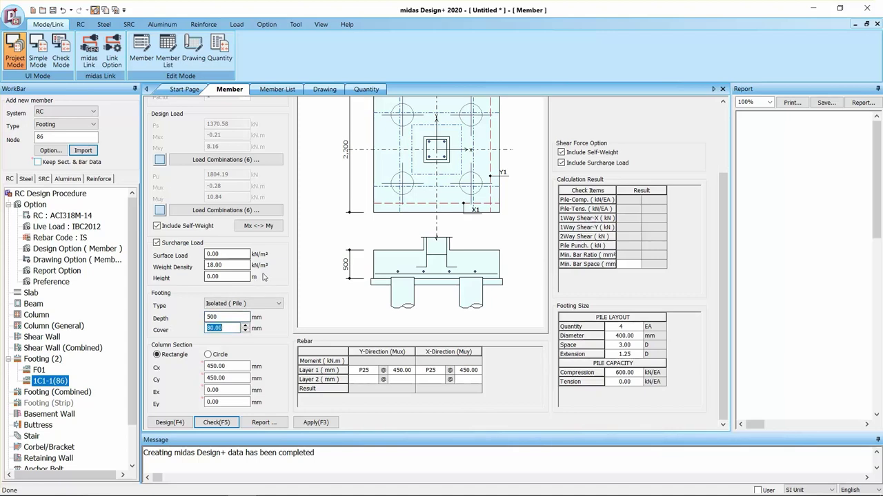
{"action": "type", "text": "75"}
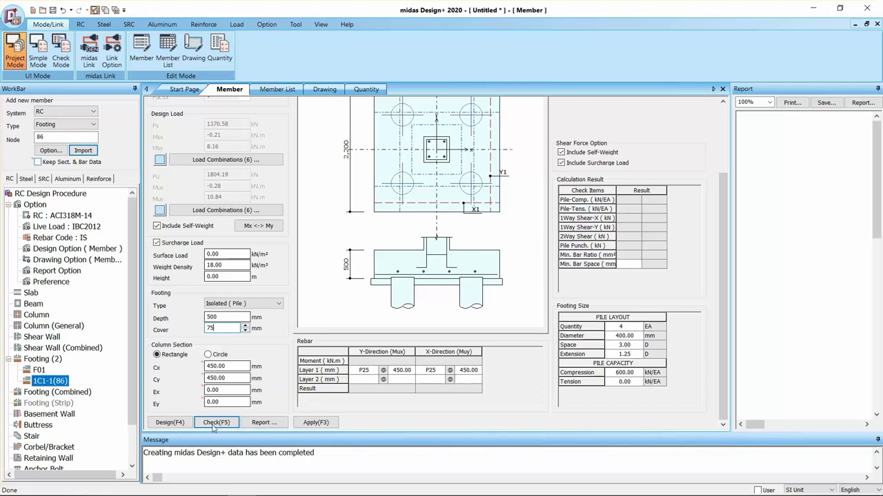
Try out the column eccentricity Ex with values up to 500 mm, and reset it to 0
{"action": "left_click", "coordinate": [218, 390]}
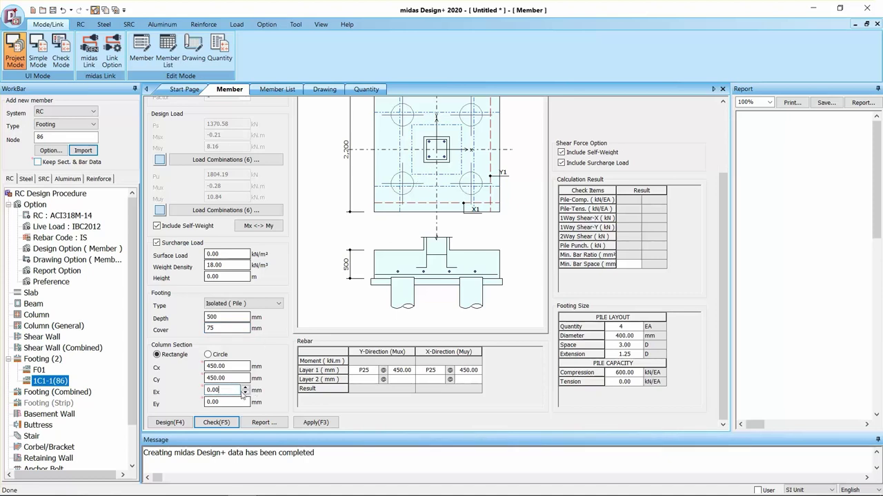
{"action": "type", "text": "6"}
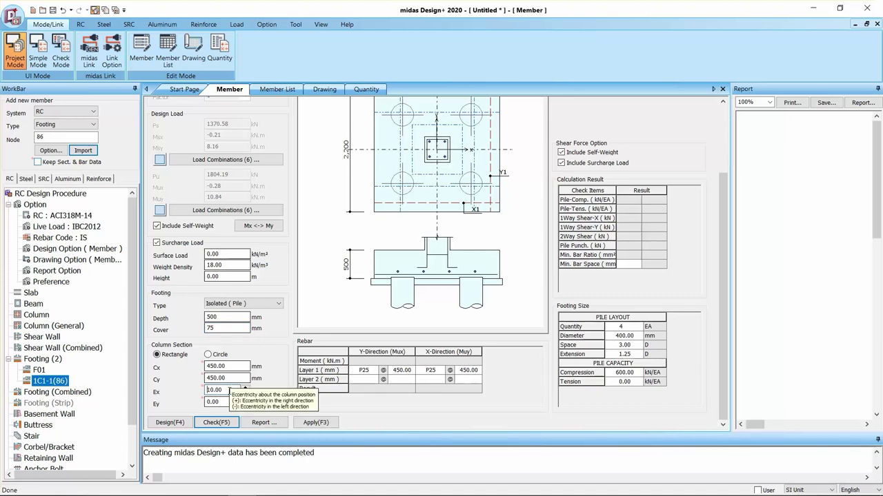
{"action": "left_click_drag", "start_coordinate": [244, 390], "coordinate": [245, 389]}
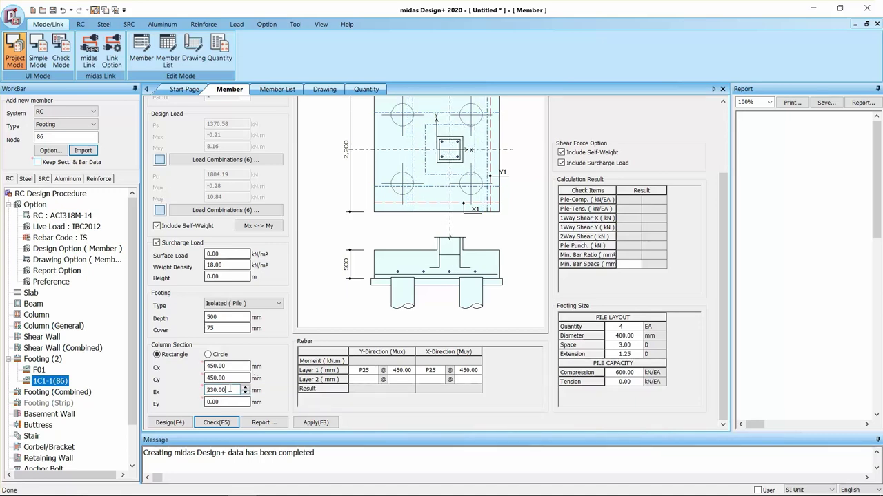
{"action": "scroll", "coordinate": [230, 390], "scroll_direction": "up", "scroll_amount": 13}
{"action": "scroll", "coordinate": [227, 389], "scroll_direction": "down", "scroll_amount": 16}
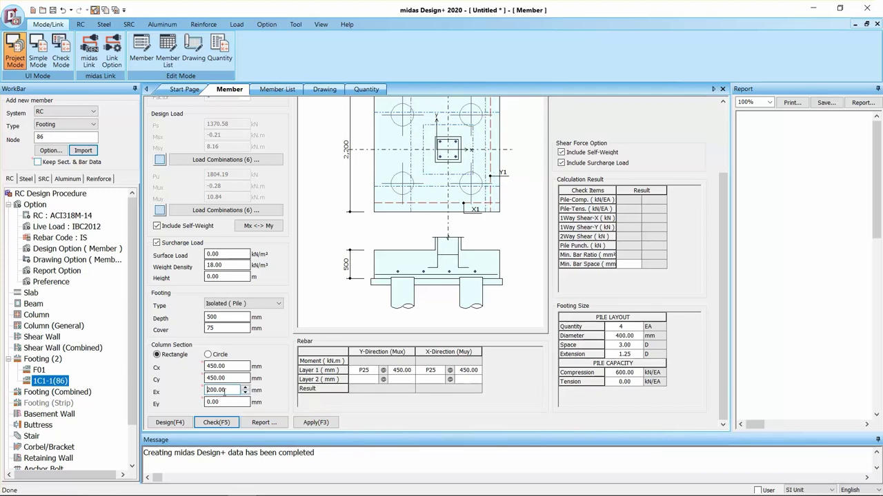
{"action": "double_click", "coordinate": [228, 389]}
{"action": "type", "text": "500"}
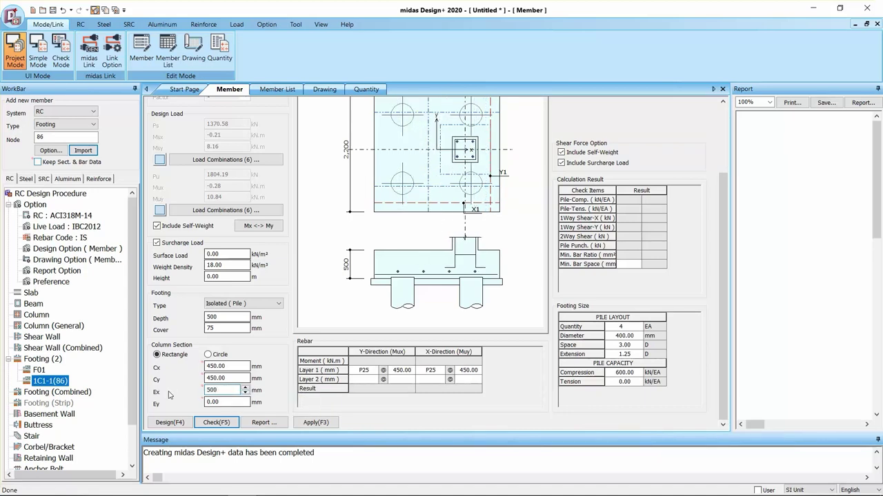
{"action": "left_click_drag", "start_coordinate": [218, 390], "coordinate": [183, 389]}
{"action": "type", "text": "0"}
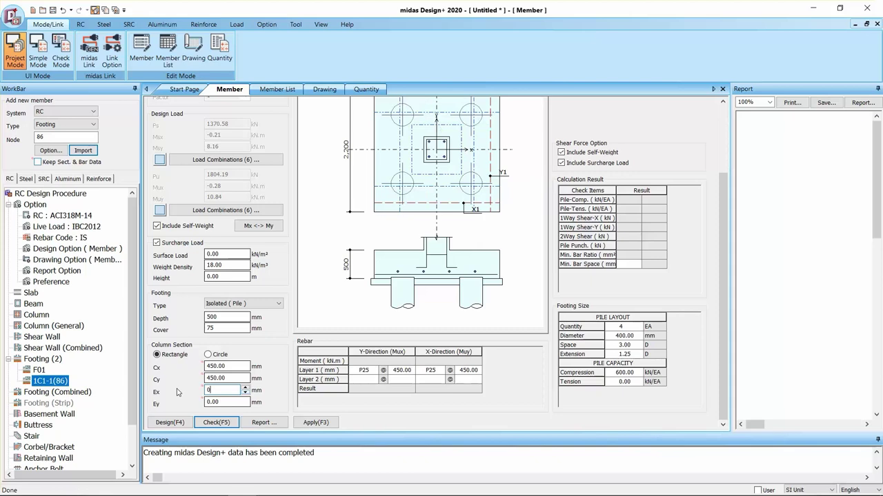
Try out the column eccentricity Ey with values such as 300 and 200 mm, and reset it to 0
{"action": "left_click", "coordinate": [228, 404]}
{"action": "type", "text": "31"}
{"action": "key", "text": "BackSpace"}
{"action": "type", "text": "4"}
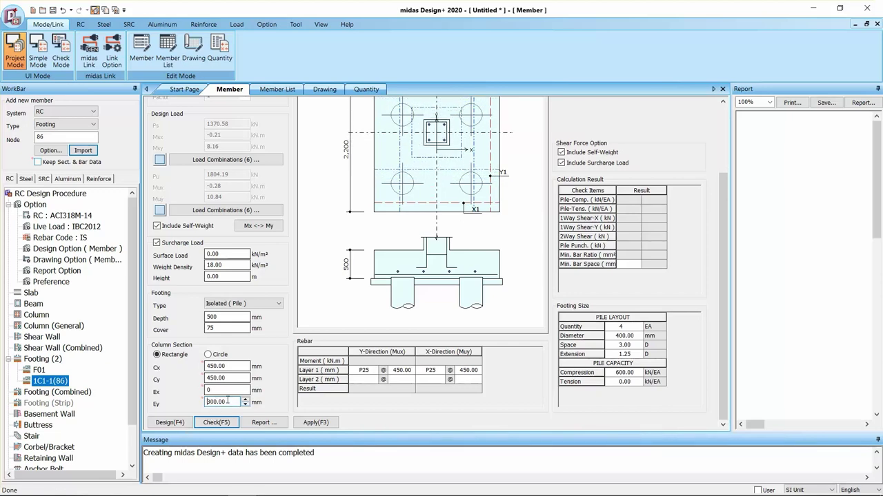
{"action": "key", "text": "BackSpace"}
{"action": "key", "text": "BackSpace"}
{"action": "type", "text": "20"}
{"action": "left_click_drag", "start_coordinate": [227, 401], "coordinate": [192, 406]}
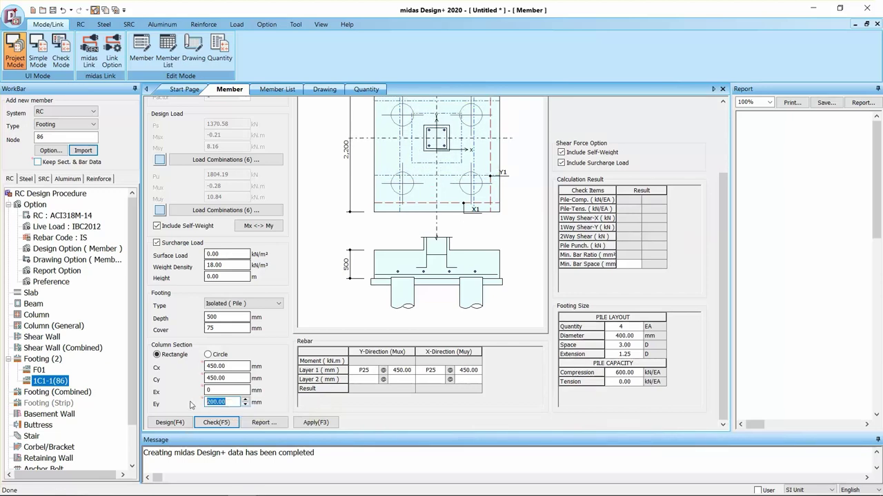
{"action": "type", "text": "0"}
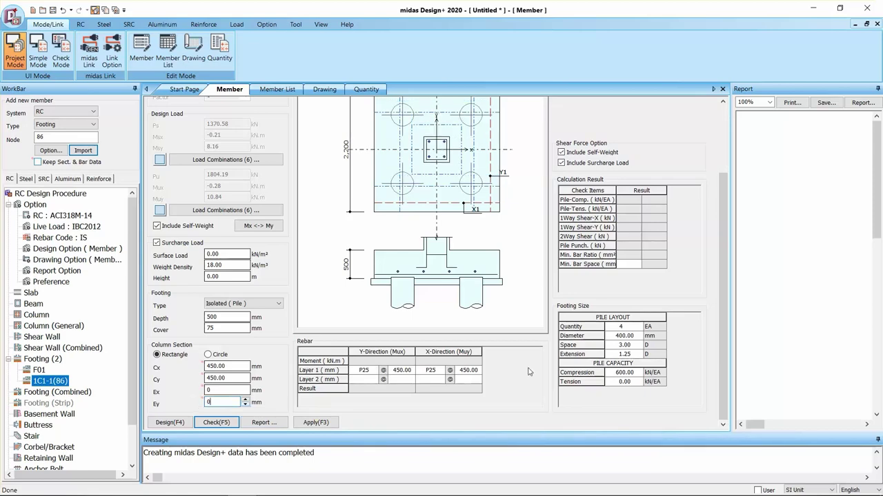
Set the Y-direction layer 1 rebar to P20 bars at 200 mm spacing
{"action": "scroll", "coordinate": [718, 324], "scroll_direction": "up", "scroll_amount": 1}
{"action": "scroll", "coordinate": [718, 323], "scroll_direction": "down", "scroll_amount": 1}
{"action": "left_click", "coordinate": [372, 370]}
{"action": "left_click", "coordinate": [372, 371]}
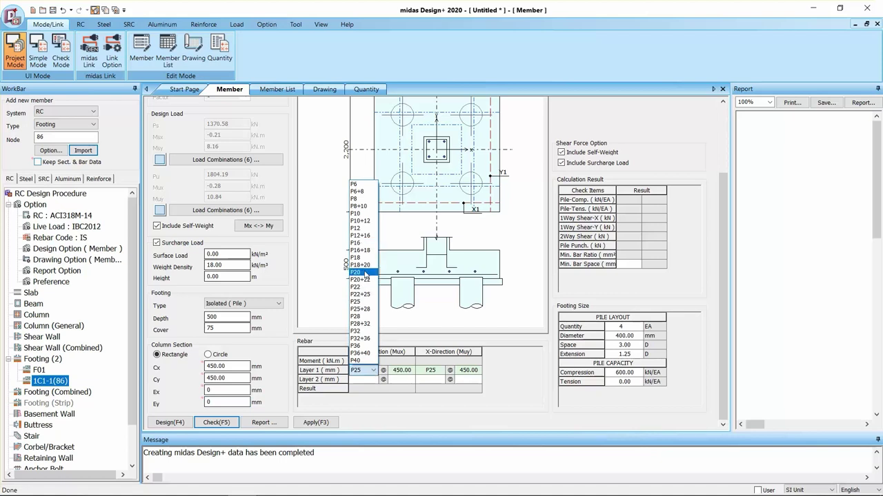
{"action": "left_click", "coordinate": [357, 272]}
{"action": "left_click", "coordinate": [407, 371]}
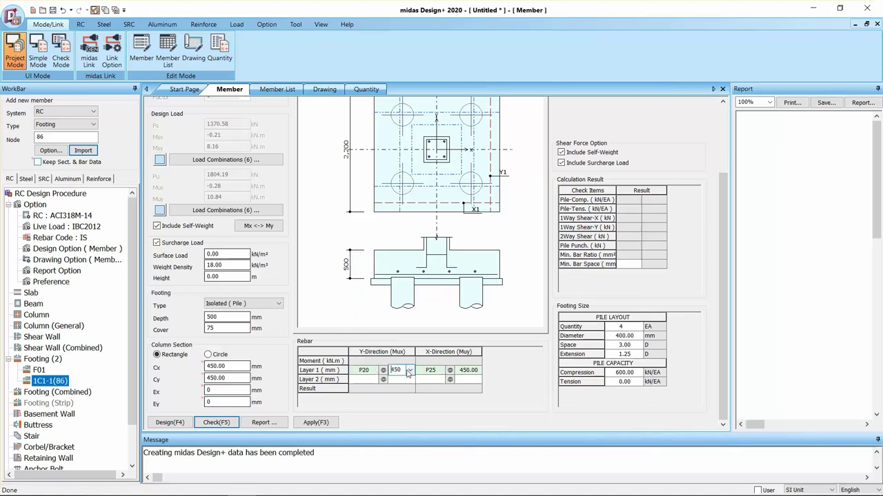
{"action": "left_click", "coordinate": [411, 370]}
{"action": "left_click", "coordinate": [402, 395]}
Set the X-direction layer 1 rebar size to P20
{"action": "left_click", "coordinate": [430, 371]}
{"action": "left_click", "coordinate": [439, 370]}
{"action": "left_click", "coordinate": [427, 272]}
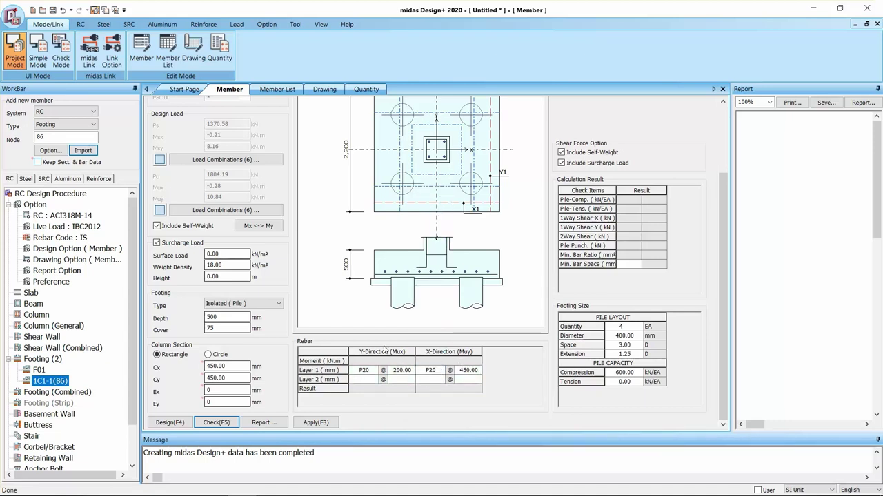
{"action": "left_click_drag", "start_coordinate": [720, 281], "coordinate": [730, 304]}
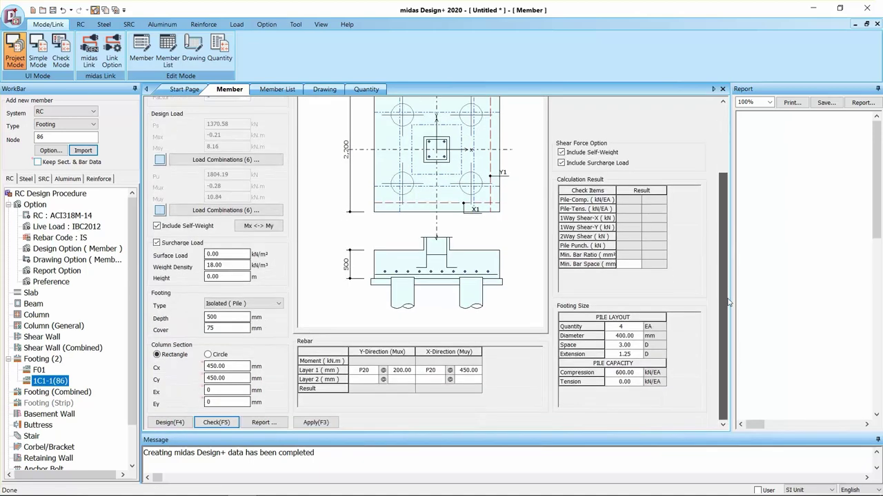
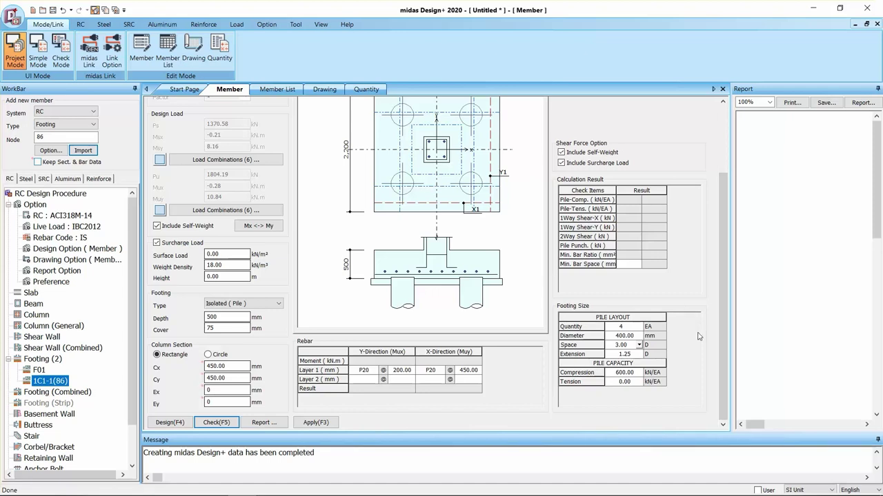
Set the pile spacing in the pile layout to 2.5 D
{"action": "left_click", "coordinate": [639, 345]}
{"action": "left_click", "coordinate": [638, 345]}
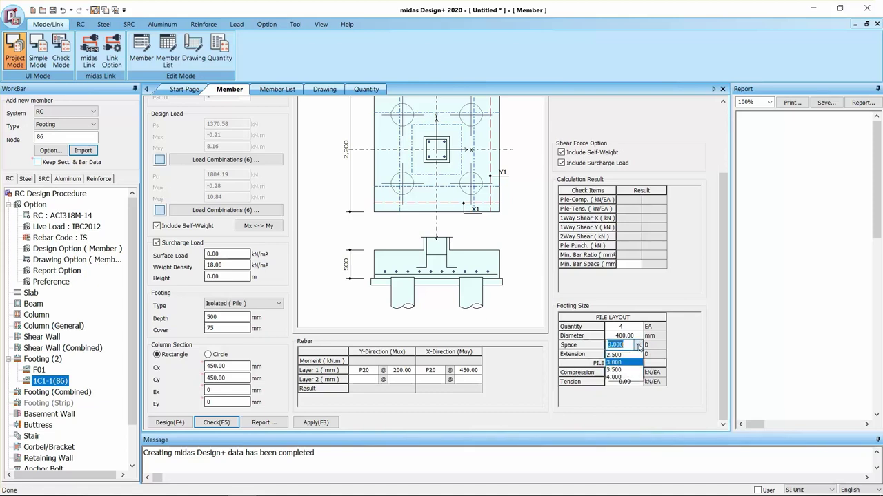
{"action": "left_click", "coordinate": [619, 355]}
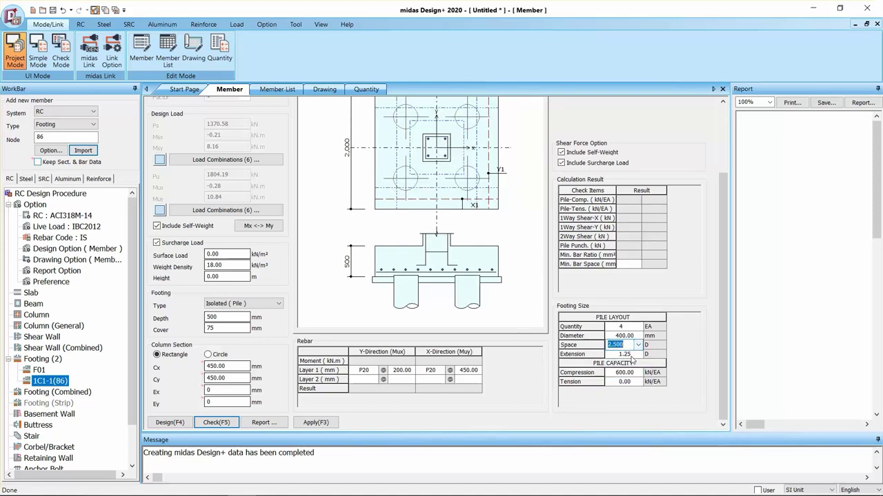
Choose 1.25 D as the pile extension in the pile layout
{"action": "left_click", "coordinate": [638, 355]}
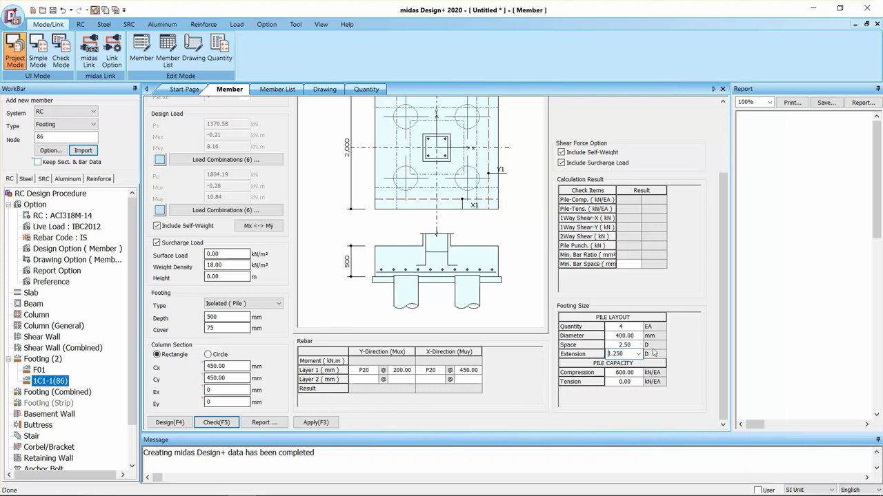
{"action": "left_click", "coordinate": [597, 338]}
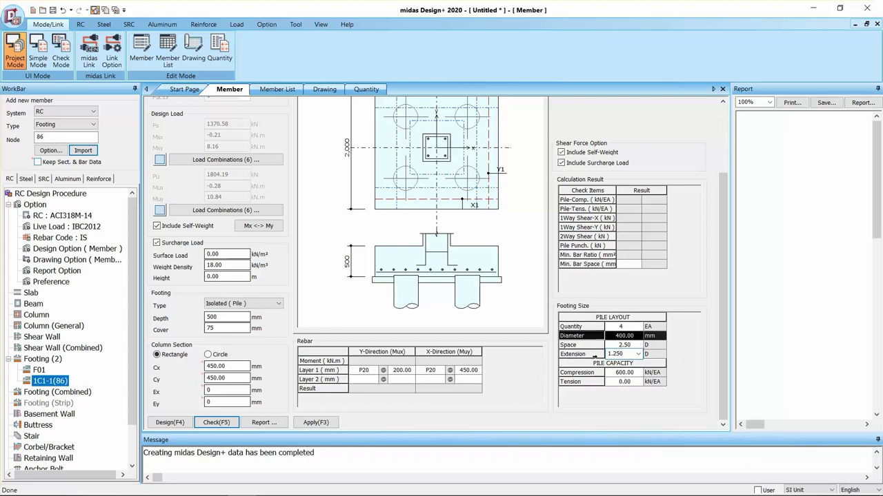
{"action": "left_click", "coordinate": [622, 345]}
{"action": "left_click", "coordinate": [662, 349]}
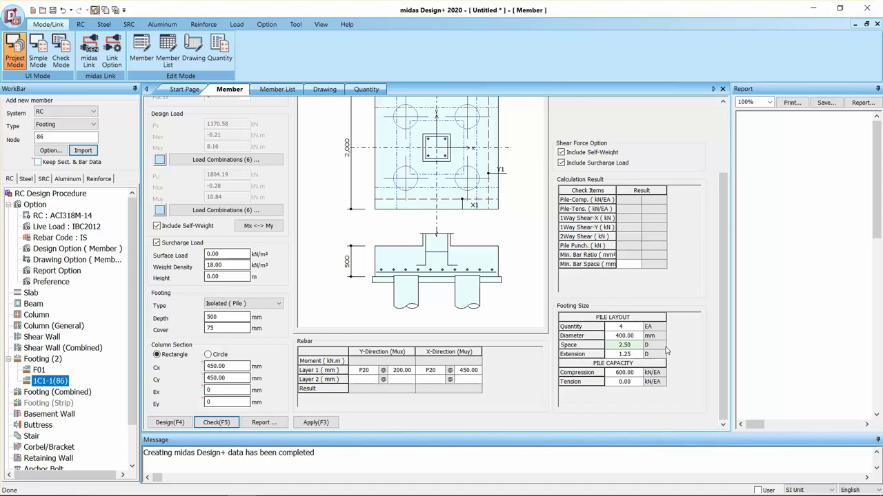
{"action": "left_click", "coordinate": [637, 355]}
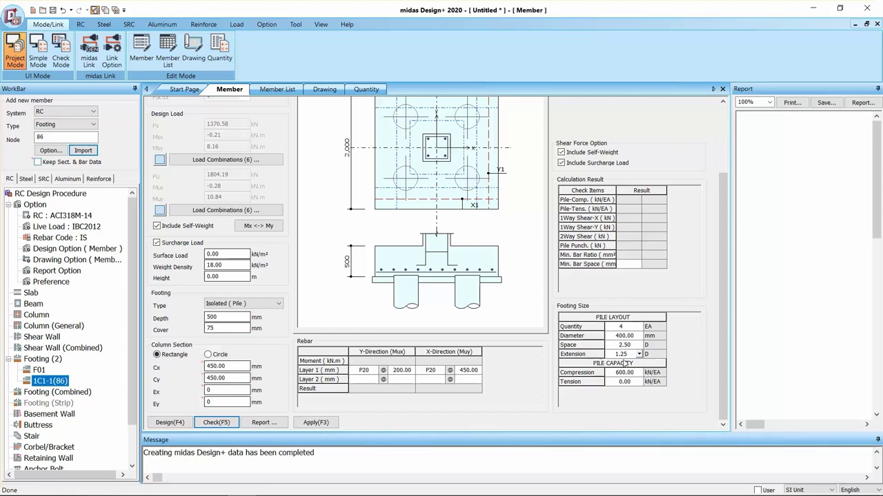
{"action": "left_click", "coordinate": [639, 354]}
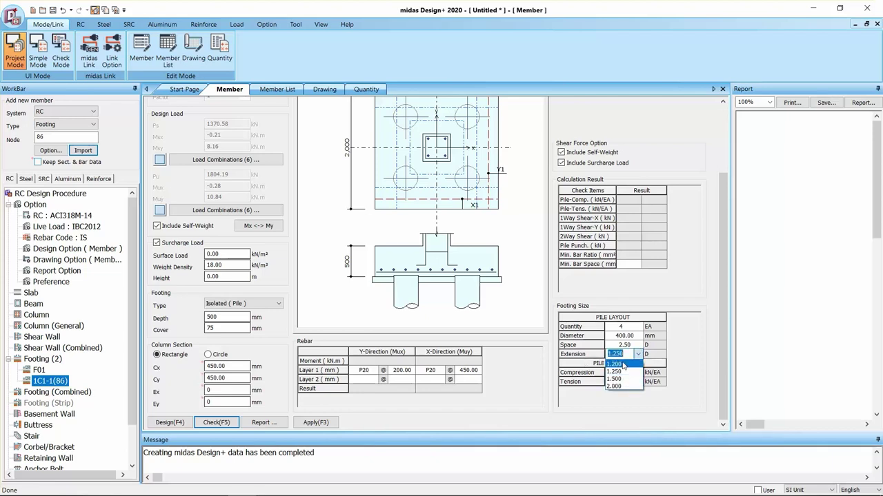
{"action": "left_click", "coordinate": [619, 373]}
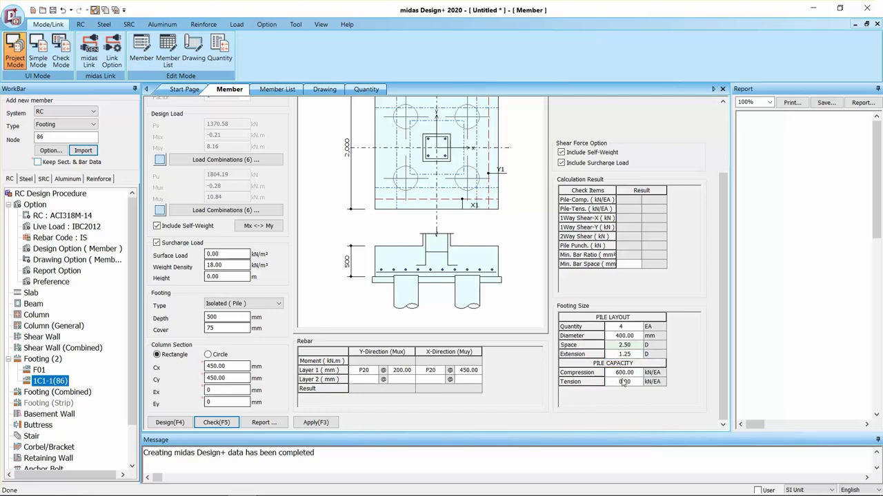
Run the design check on the pile footing and slightly widen the report area
{"action": "mouse_move", "coordinate": [717, 322]}
{"action": "left_mouse_down"}
{"action": "mouse_move", "coordinate": [721, 224]}
{"action": "mouse_move", "coordinate": [724, 369]}
{"action": "left_mouse_up"}
{"action": "left_click_drag", "start_coordinate": [723, 262], "coordinate": [720, 286]}
{"action": "left_click", "coordinate": [220, 424]}
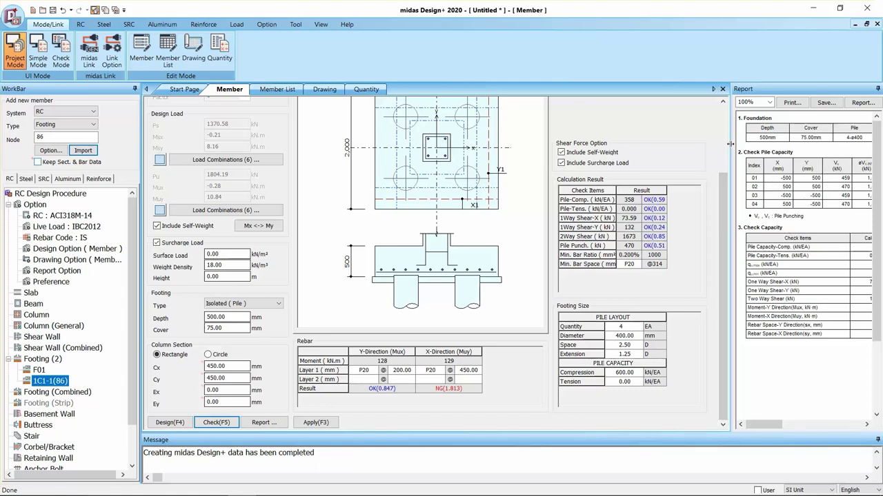
{"action": "left_click_drag", "start_coordinate": [729, 144], "coordinate": [707, 221]}
Set the X-direction layer 1 rebar spacing to 200 mm and rerun the footing check
{"action": "left_click", "coordinate": [466, 370]}
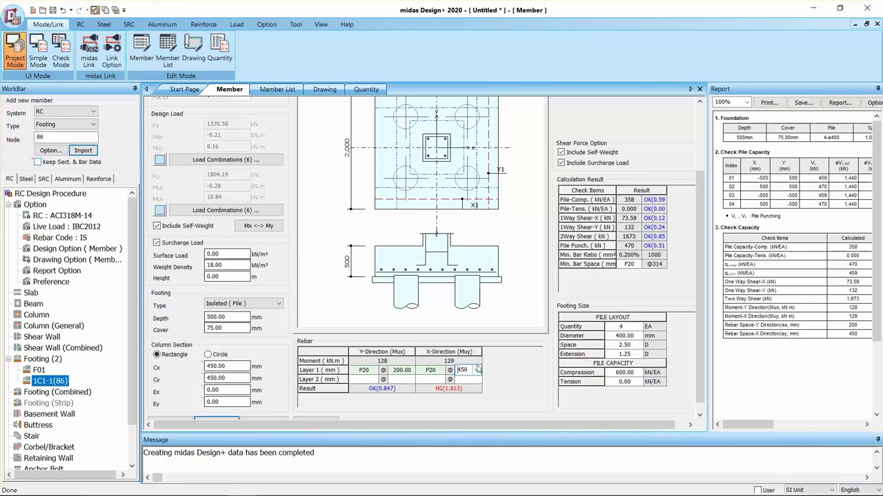
{"action": "left_click", "coordinate": [476, 371]}
{"action": "left_click", "coordinate": [466, 395]}
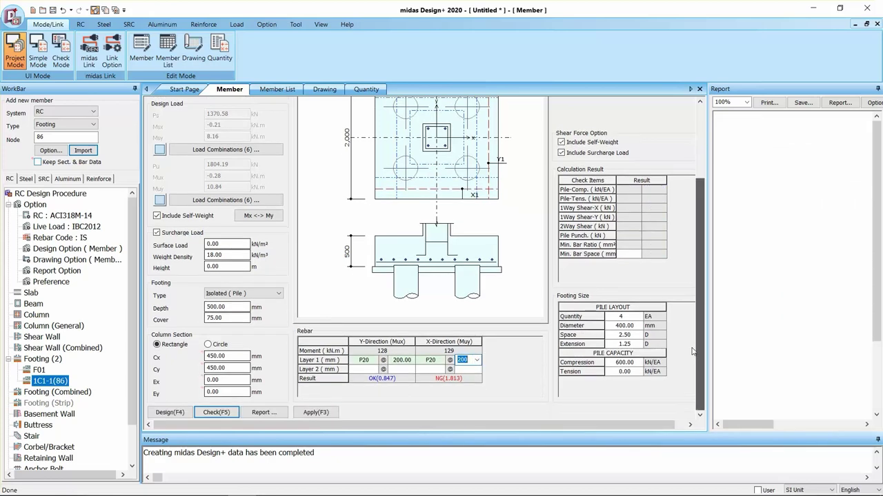
{"action": "left_click", "coordinate": [215, 412]}
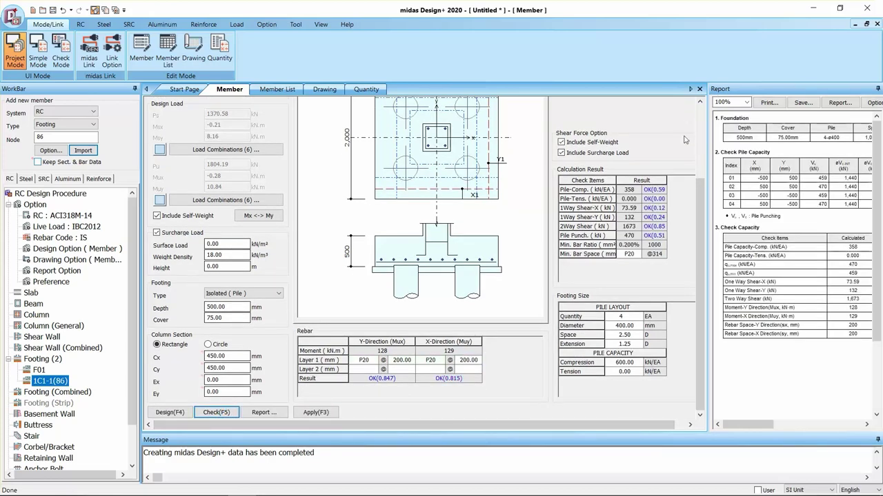
Enlarge the report area to show its full width and switch the report type to Detail Report
{"action": "left_click_drag", "start_coordinate": [707, 138], "coordinate": [407, 137]}
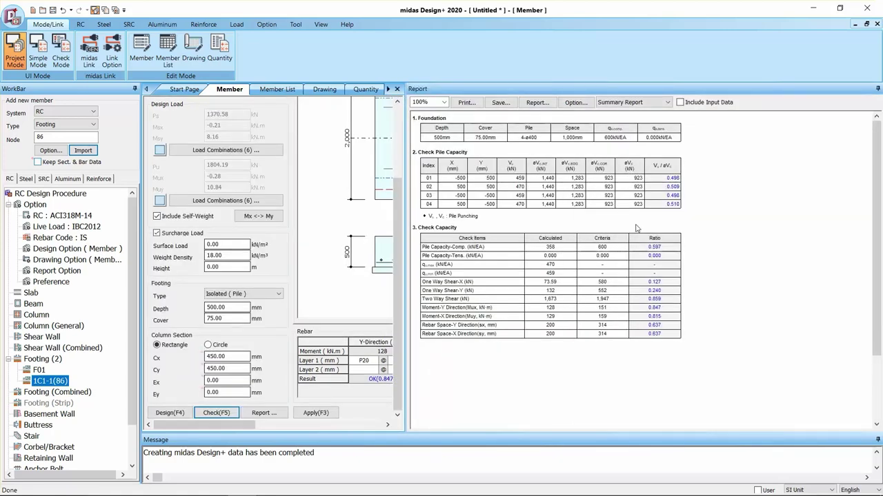
{"action": "left_click", "coordinate": [643, 103]}
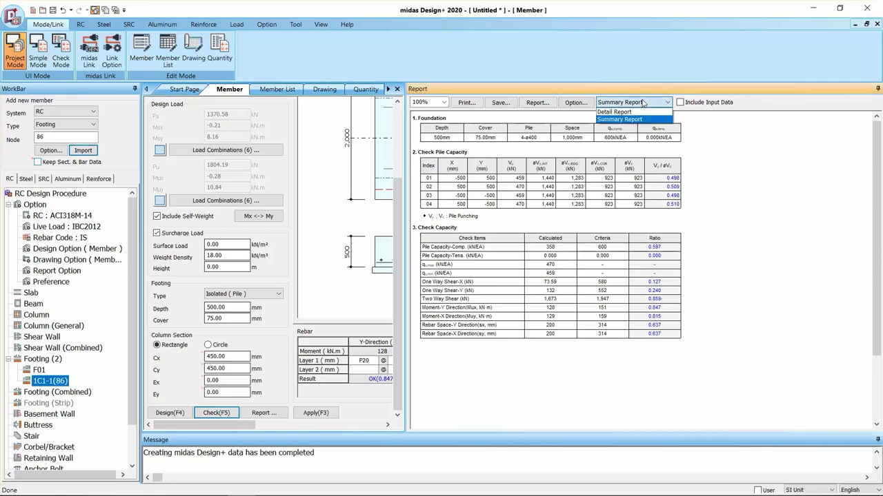
{"action": "left_click", "coordinate": [618, 112]}
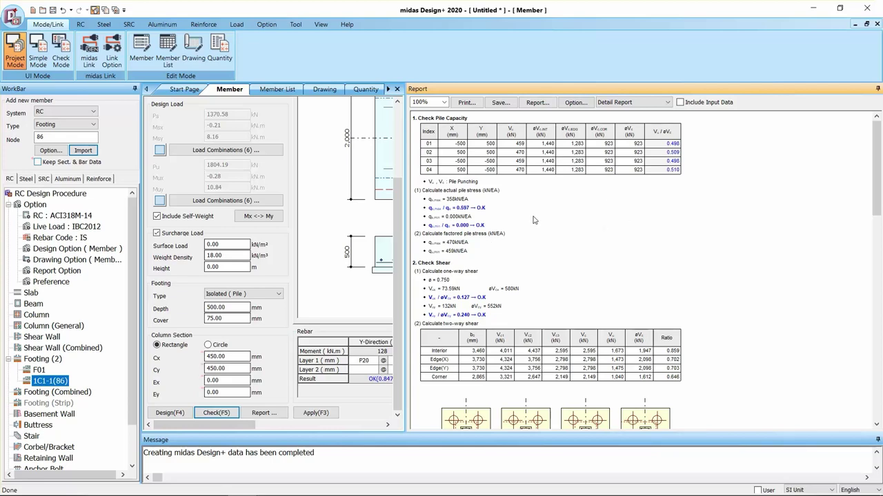
Review the detail report's pile capacity, shear, moment and rebar checks, and view the available export formats
{"action": "scroll", "coordinate": [538, 270], "scroll_direction": "down", "scroll_amount": 5}
{"action": "scroll", "coordinate": [547, 261], "scroll_direction": "up", "scroll_amount": 5}
{"action": "scroll", "coordinate": [548, 255], "scroll_direction": "down", "scroll_amount": 5}
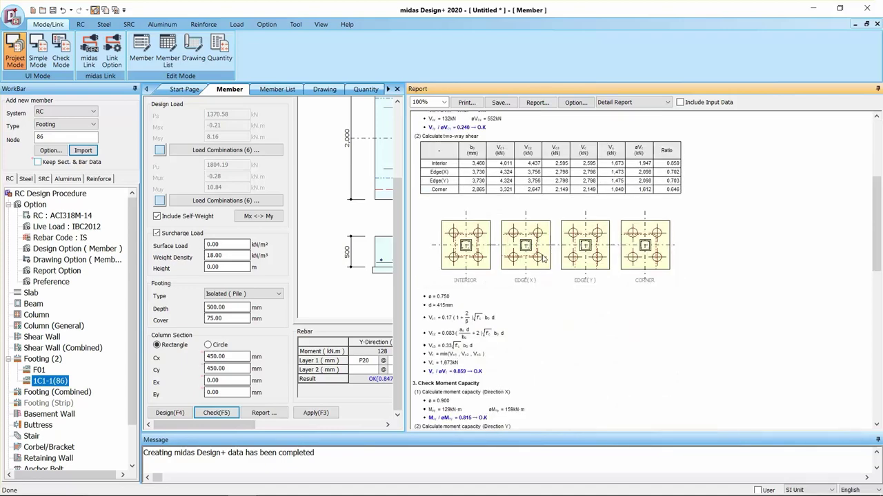
{"action": "scroll", "coordinate": [576, 246], "scroll_direction": "up", "scroll_amount": 5}
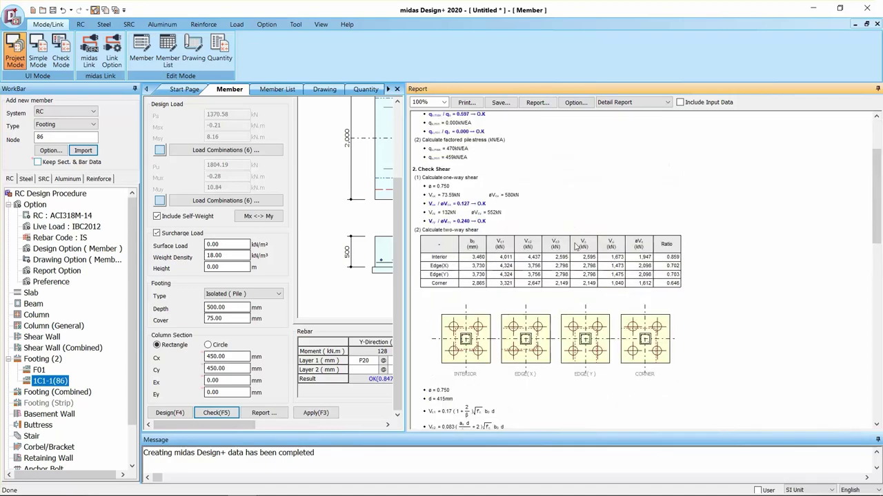
{"action": "scroll", "coordinate": [576, 246], "scroll_direction": "down", "scroll_amount": 15}
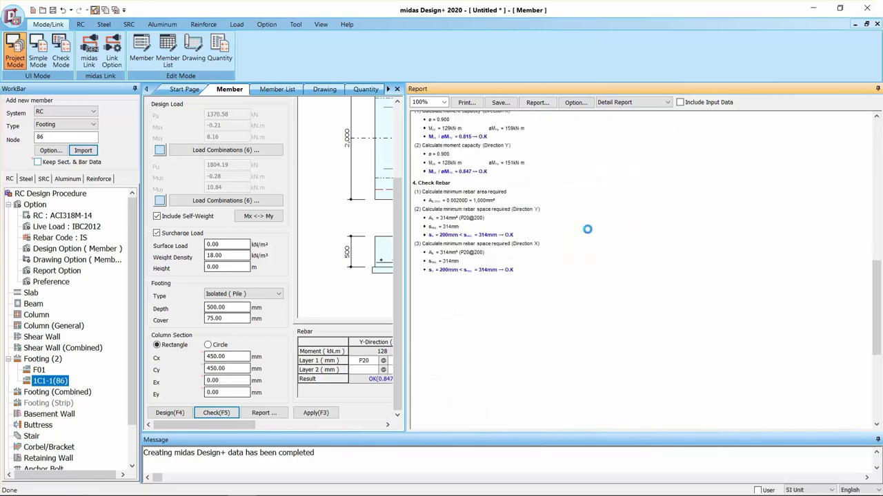
{"action": "scroll", "coordinate": [526, 360], "scroll_direction": "up", "scroll_amount": 5}
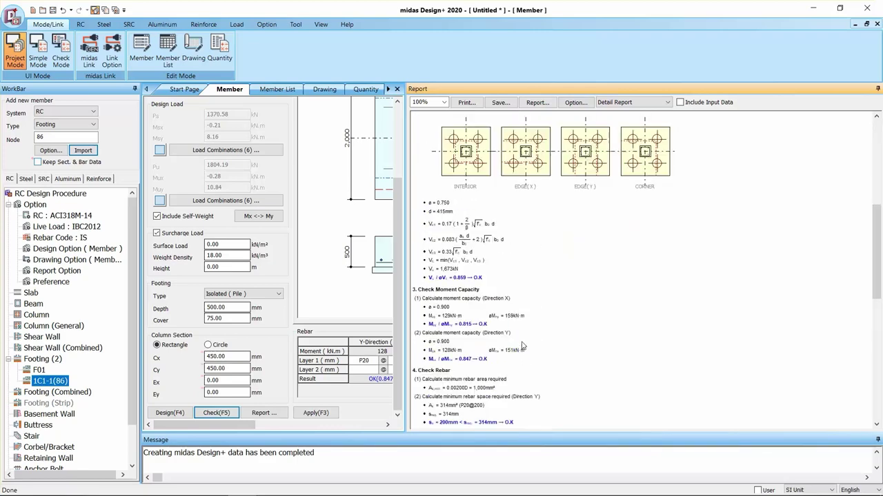
{"action": "scroll", "coordinate": [522, 337], "scroll_direction": "up", "scroll_amount": 5}
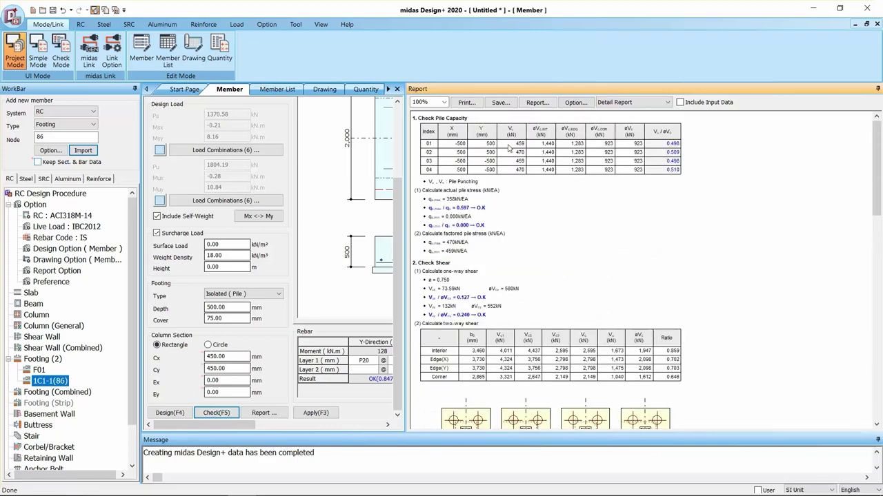
{"action": "left_click", "coordinate": [537, 102]}
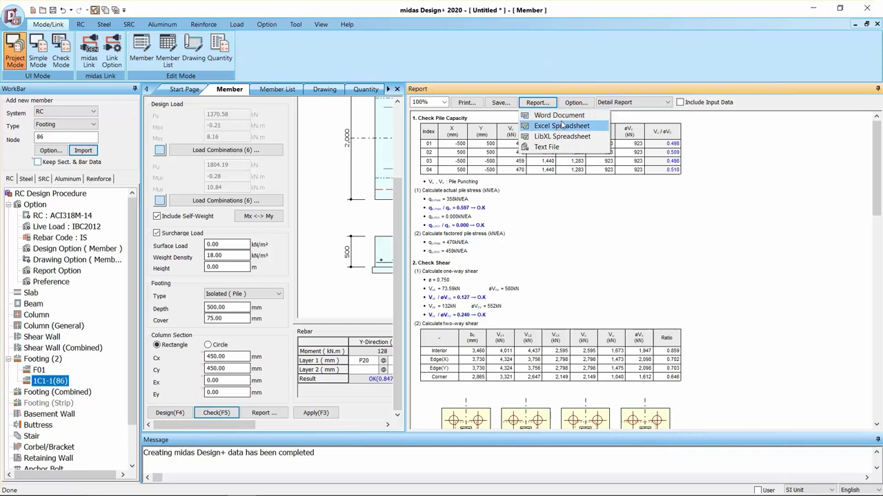
{"action": "left_click", "coordinate": [541, 57]}
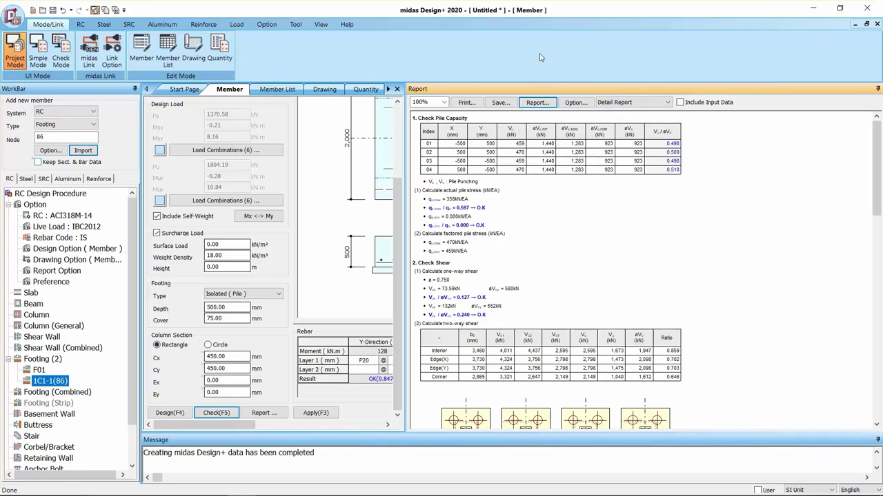
{"action": "key", "text": "alt+Tab"}
{"action": "key", "text": "alt+Tab"}
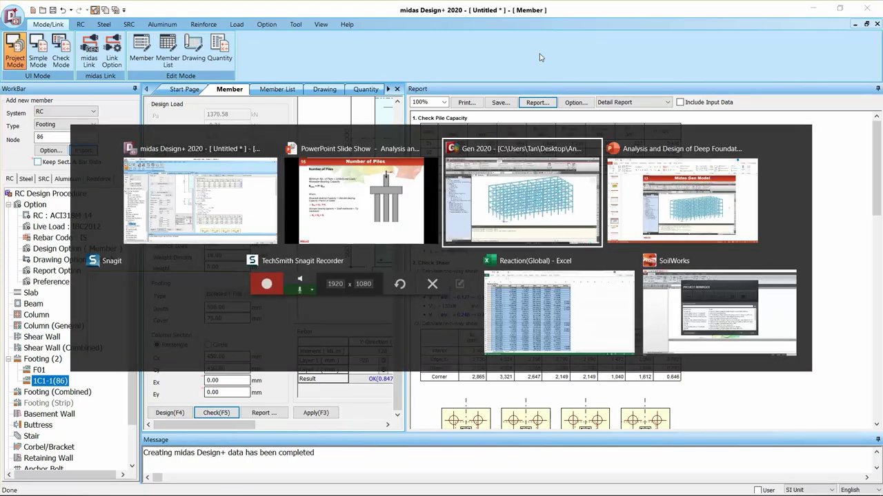
{"action": "key", "text": "alt+Tab"}
{"action": "key", "text": "alt+Tab"}
{"action": "key", "text": "alt+Tab"}
{"action": "key", "text": "alt+Tab"}
{"action": "key", "text": "alt+Tab"}
{"action": "key", "text": "alt+Tab"}
{"action": "key", "text": "alt+Tab"}
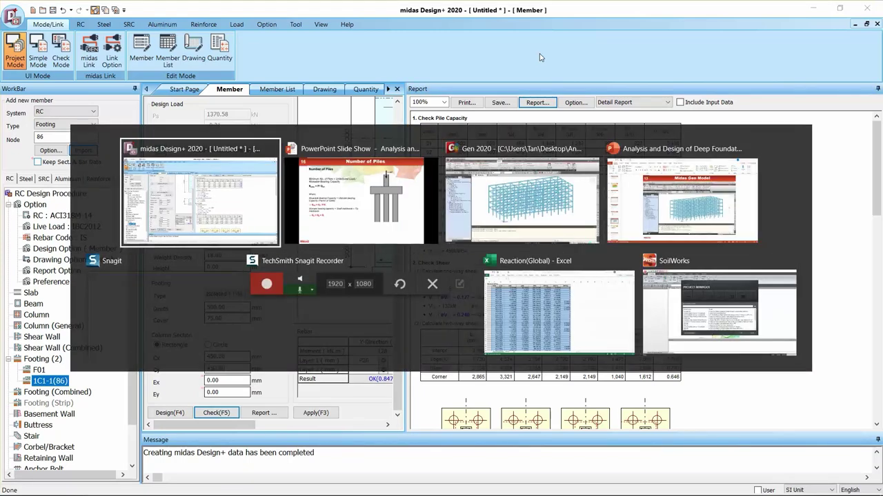
{"action": "key", "text": "Right"}
{"action": "key", "text": "Right"}
{"action": "key", "text": "Right"}
{"action": "key", "text": "Right"}
{"action": "key", "text": "Right"}
{"action": "key", "text": "Right"}
{"action": "key", "text": "Right"}
{"action": "key", "text": "Right"}
{"action": "key", "text": "Right"}
{"action": "key", "text": "Right"}
{"action": "key", "text": "Right"}
{"action": "key", "text": "Right"}
{"action": "key", "text": "Right"}
{"action": "key", "text": "Right"}
{"action": "key", "text": "Right"}
{"action": "key", "text": "Right"}
{"action": "key", "text": "Right"}
{"action": "key", "text": "Right"}
{"action": "key", "text": "Right"}
{"action": "key", "text": "Right"}
{"action": "key", "text": "Left"}
{"action": "key", "text": "Left"}
{"action": "key", "text": "Left"}
{"action": "key", "text": "Left"}
{"action": "key", "text": "Left"}
{"action": "key", "text": "Left"}
{"action": "key", "text": "Left"}
{"action": "key", "text": "Left"}
{"action": "key", "text": "Left"}
{"action": "key", "text": "Left"}
{"action": "key", "text": "Left"}
{"action": "key", "text": "Left"}
{"action": "key", "text": "Left"}
{"action": "key", "text": "Left"}
{"action": "key", "text": "Left"}
{"action": "key", "text": "Left"}
{"action": "key", "text": "Left"}
{"action": "key", "text": "Left"}
{"action": "key", "text": "Left"}
{"action": "key", "text": "Right"}
{"action": "key", "text": "Right"}
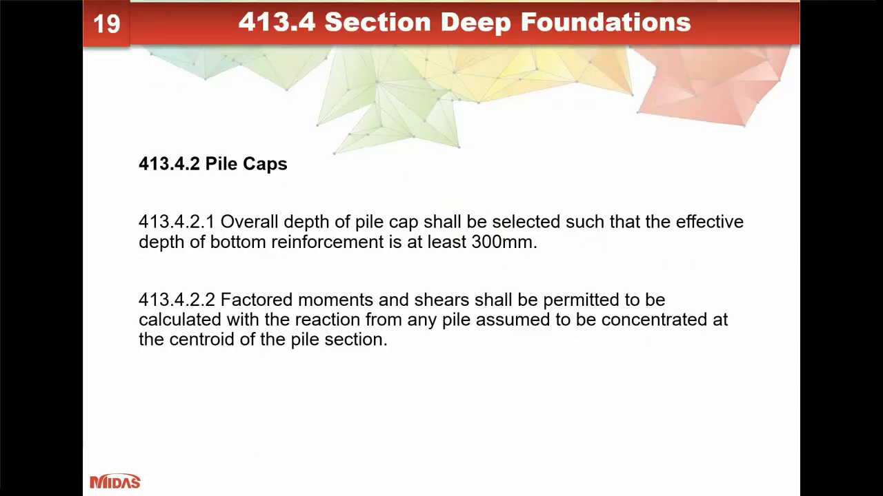
{"action": "key", "text": "alt+Tab"}
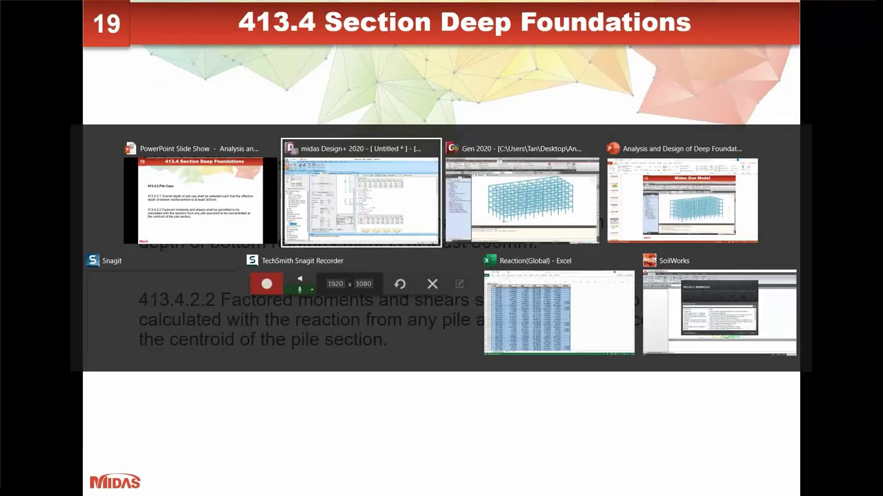
{"action": "key", "text": "alt+Tab"}
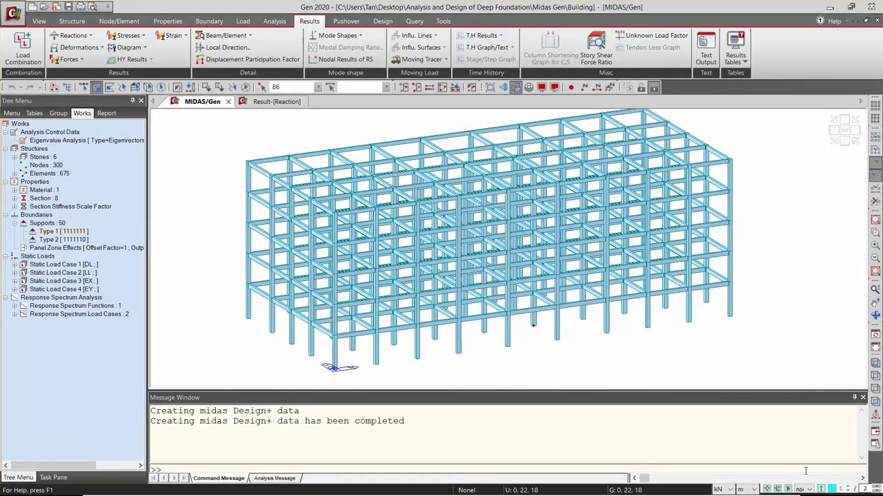
{"action": "key", "text": "alt+Tab"}
{"action": "key", "text": "alt+Tab"}
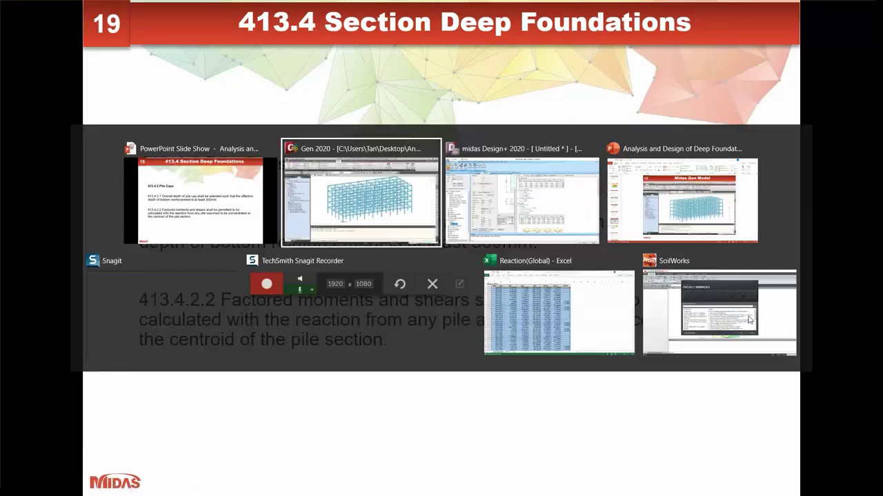
{"action": "left_click", "coordinate": [589, 195]}
Open the RCS_Report Word document from the Midas Design+ subfolder of the desktop folder Analysis and Design of Deep Foundation and review it
{"action": "key", "text": "super+d"}
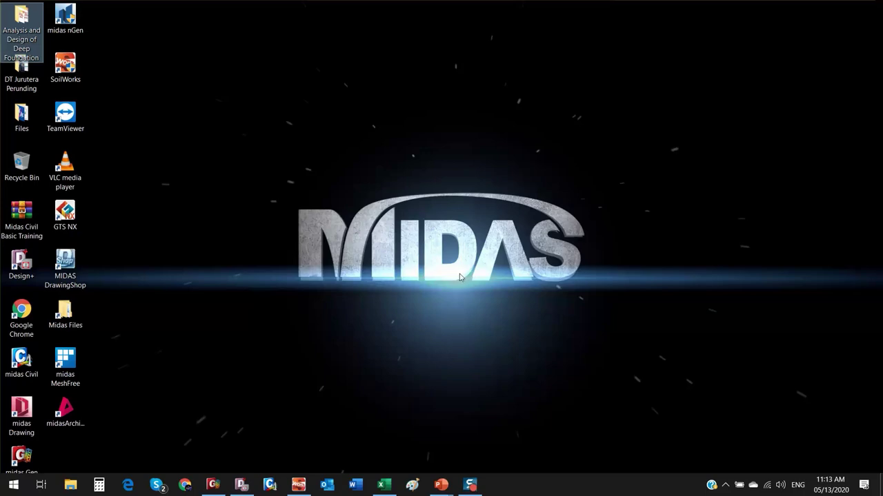
{"action": "double_click", "coordinate": [21, 31]}
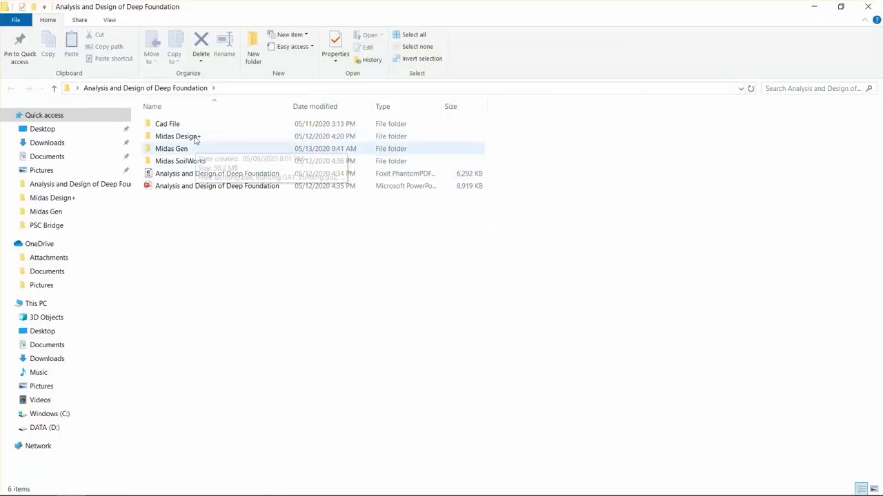
{"action": "double_click", "coordinate": [196, 140]}
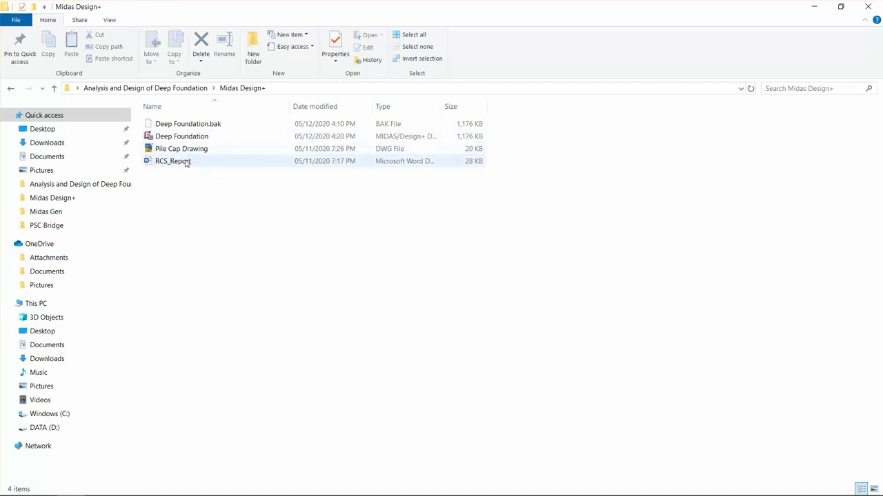
{"action": "double_click", "coordinate": [173, 161]}
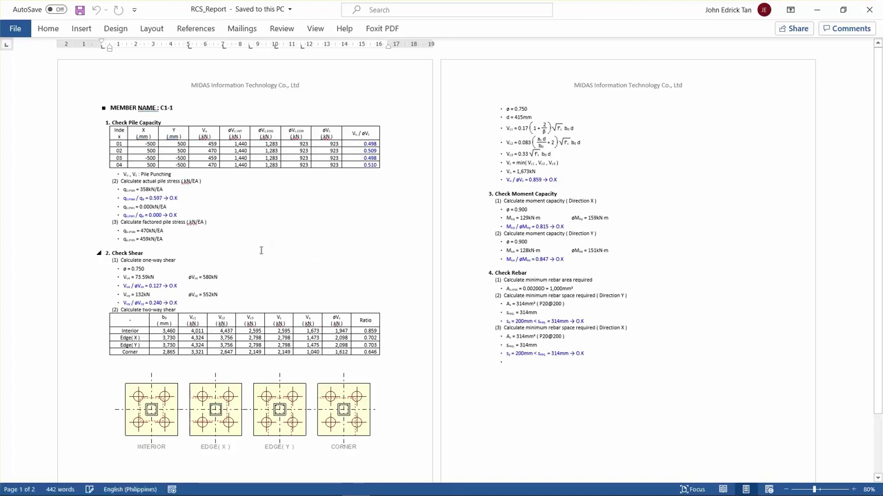
{"action": "scroll", "coordinate": [343, 167], "scroll_direction": "down", "scroll_amount": 2}
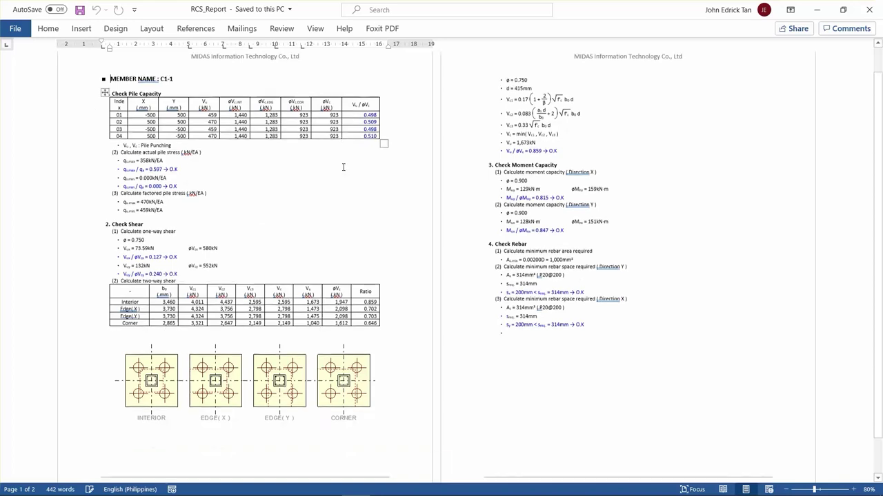
{"action": "scroll", "coordinate": [357, 176], "scroll_direction": "up", "scroll_amount": 2}
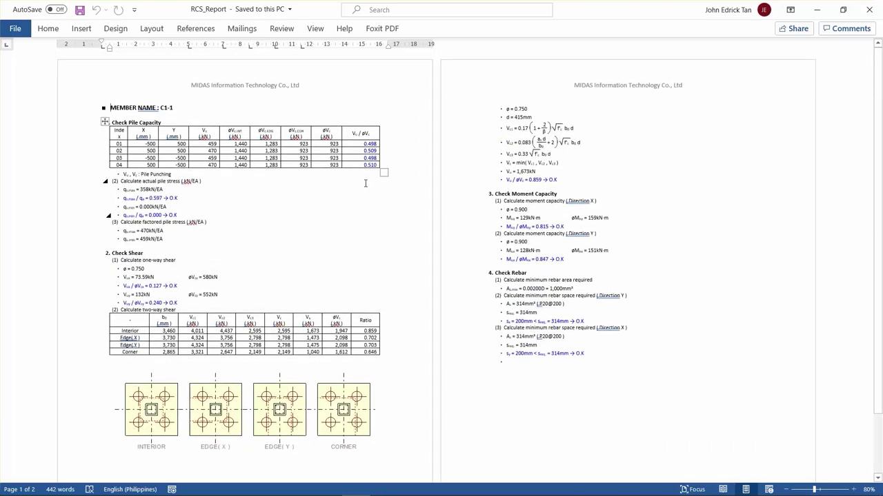
Apply a shadow page border to the whole RCS_Report document
{"action": "scroll", "coordinate": [365, 182], "scroll_direction": "down", "scroll_amount": 1}
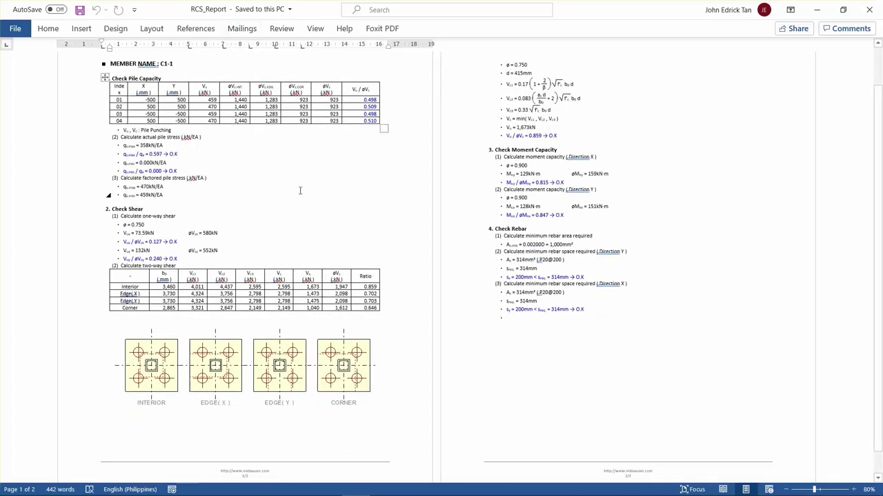
{"action": "scroll", "coordinate": [141, 188], "scroll_direction": "up", "scroll_amount": 1}
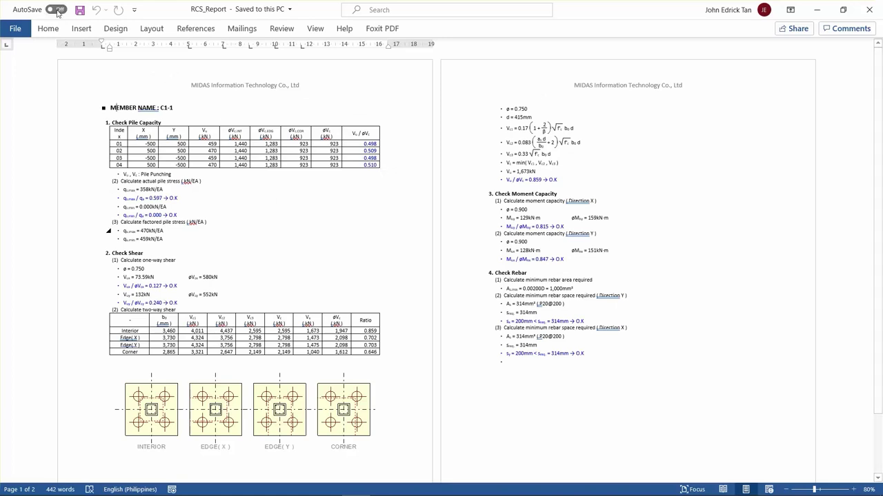
{"action": "left_click", "coordinate": [115, 28]}
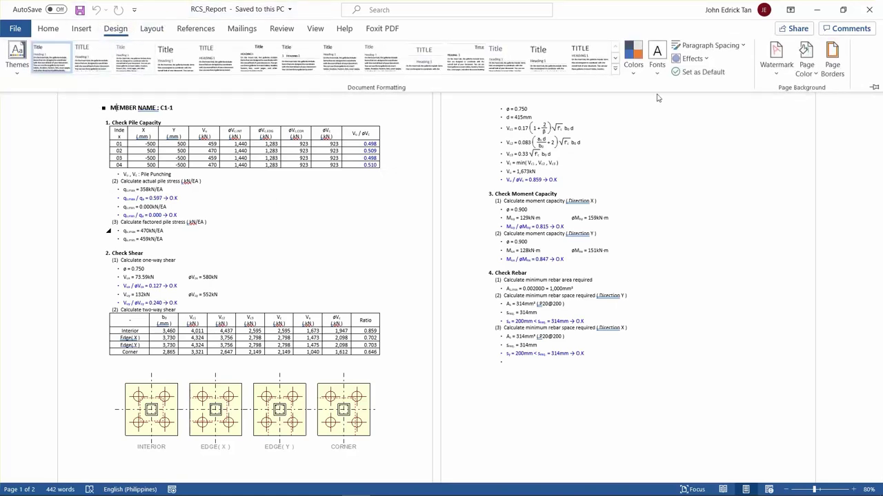
{"action": "left_click", "coordinate": [831, 63]}
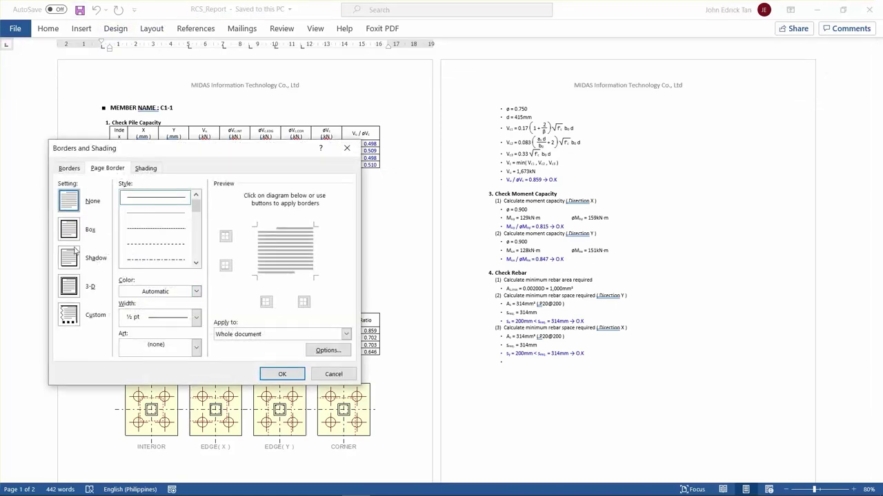
{"action": "left_click", "coordinate": [72, 258]}
{"action": "left_click", "coordinate": [300, 371]}
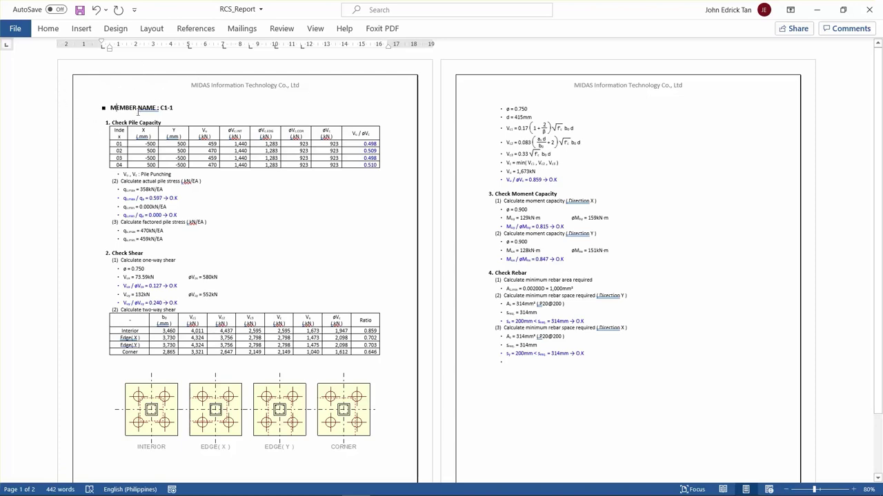
{"action": "left_click", "coordinate": [153, 29]}
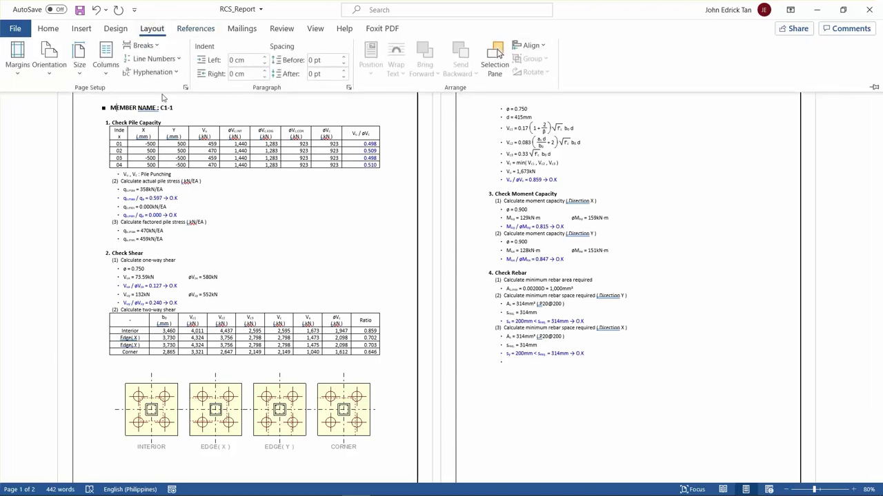
{"action": "left_click", "coordinate": [69, 131]}
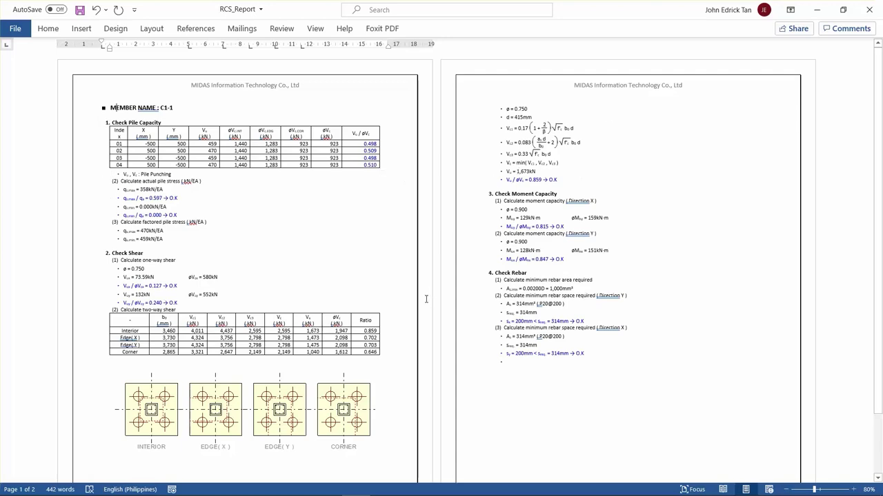
Switch back to midas Design+ and narrow the report area so the full footing member view is visible
{"action": "key", "text": "alt+Tab"}
{"action": "key", "text": "alt+Tab"}
{"action": "key", "text": "alt+Tab"}
{"action": "key", "text": "alt+Tab"}
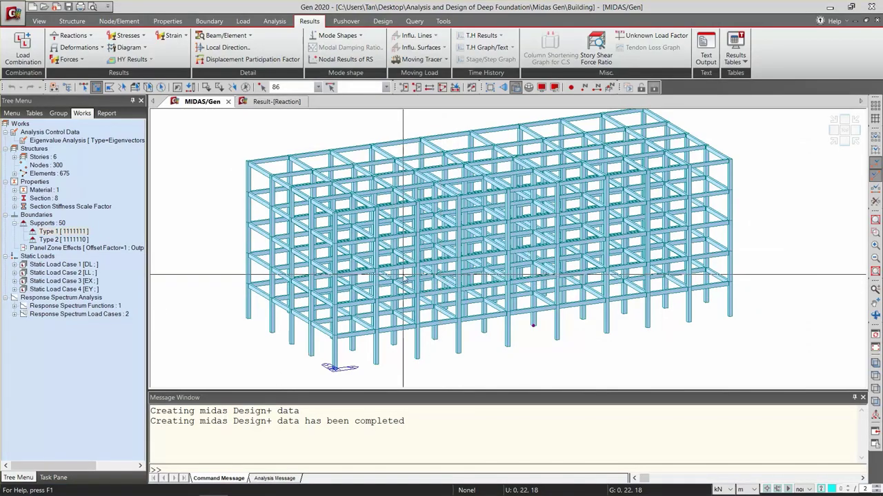
{"action": "key", "text": "alt+Tab"}
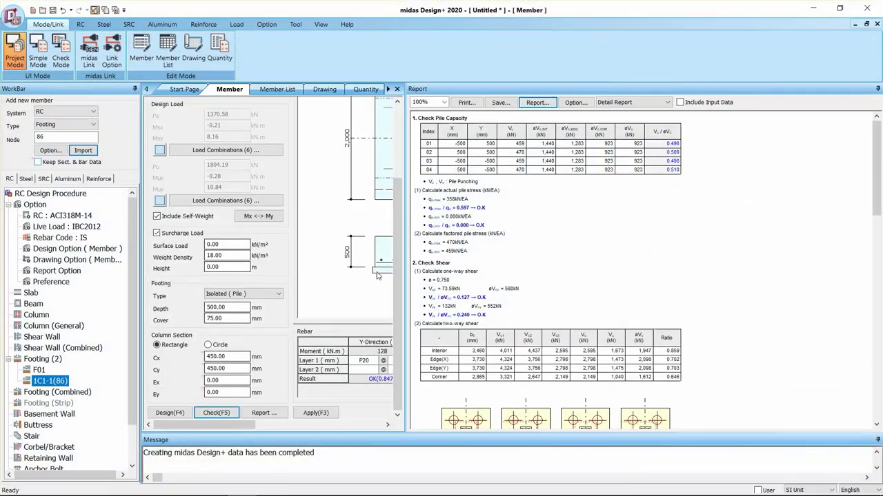
{"action": "mouse_move", "coordinate": [405, 151]}
{"action": "left_mouse_down"}
{"action": "mouse_move", "coordinate": [729, 165]}
{"action": "mouse_move", "coordinate": [693, 171]}
{"action": "left_mouse_up"}
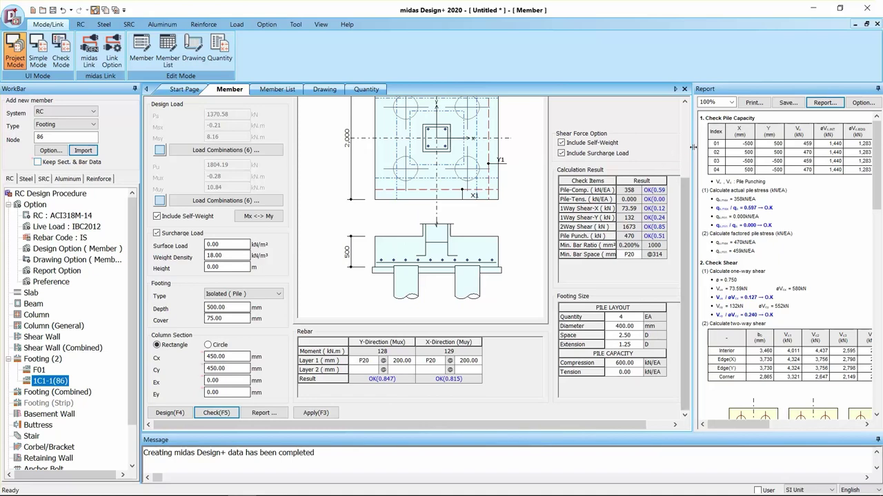
Create the drawing for the RC system's Footing members
{"action": "left_click", "coordinate": [326, 91]}
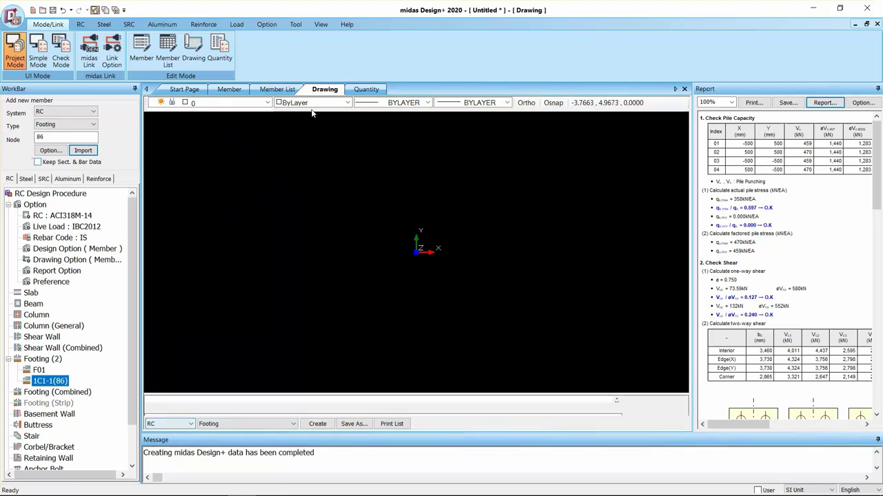
{"action": "left_click", "coordinate": [172, 425]}
{"action": "left_click", "coordinate": [160, 433]}
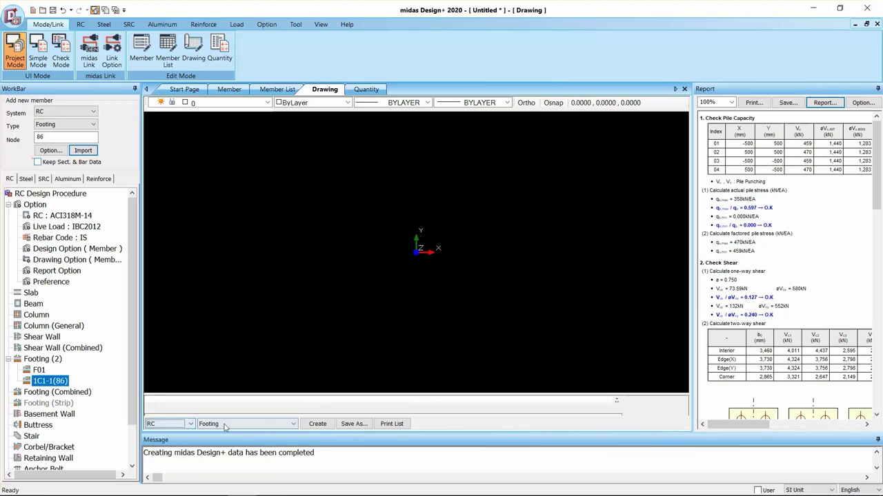
{"action": "left_click", "coordinate": [224, 425]}
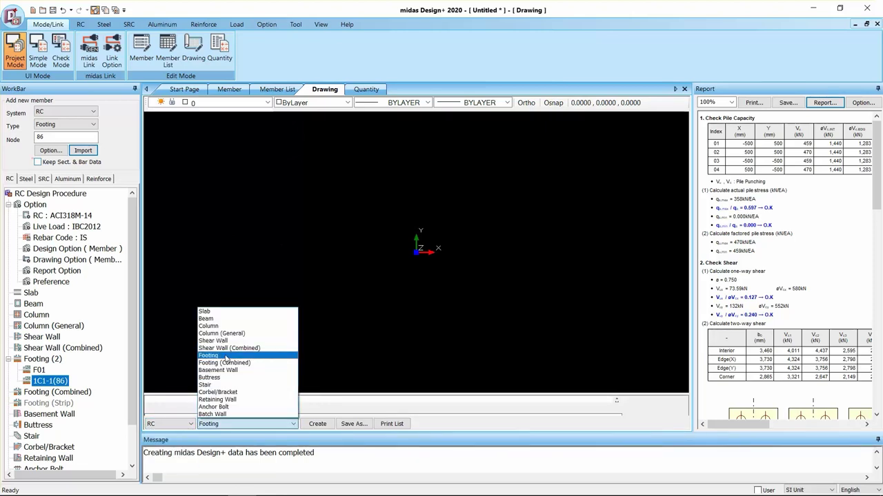
{"action": "left_click", "coordinate": [462, 350]}
{"action": "left_click", "coordinate": [314, 425]}
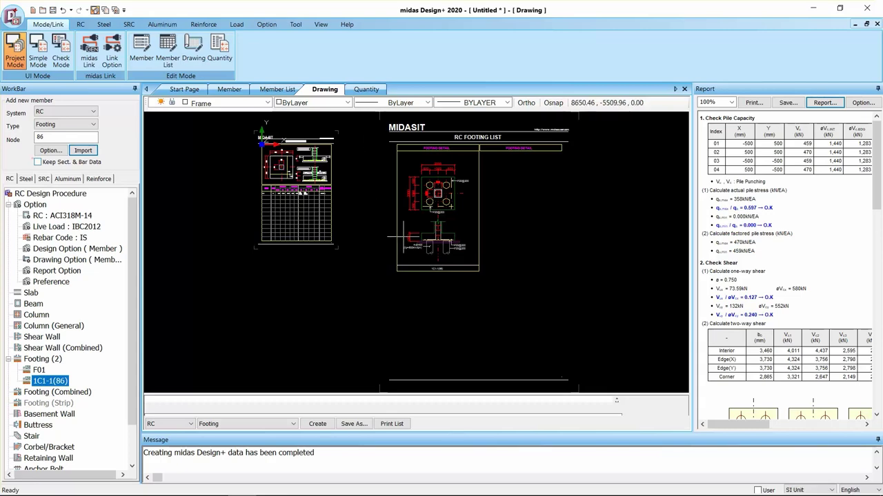
Examine the pile footing's plan and section in the RC footing list drawing, and view the drawing's file saving options
{"action": "scroll", "coordinate": [397, 226], "scroll_direction": "up", "scroll_amount": 4}
{"action": "scroll", "coordinate": [379, 243], "scroll_direction": "down", "scroll_amount": 5}
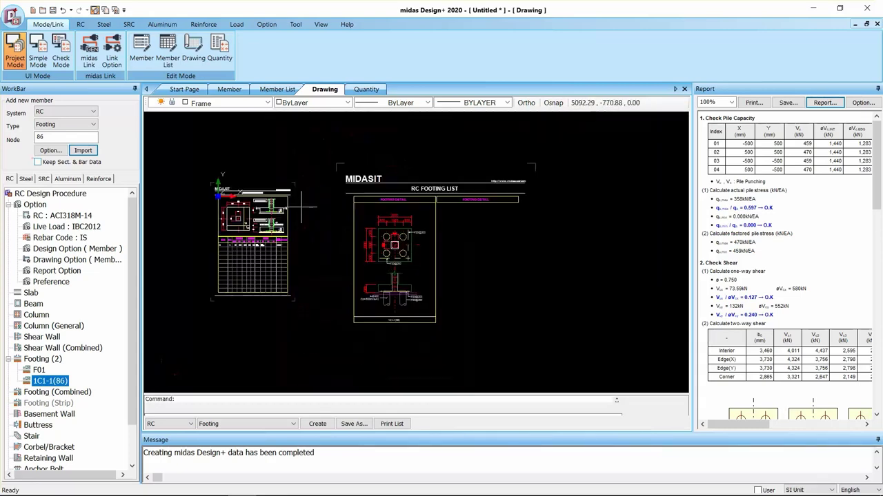
{"action": "scroll", "coordinate": [390, 243], "scroll_direction": "up", "scroll_amount": 4}
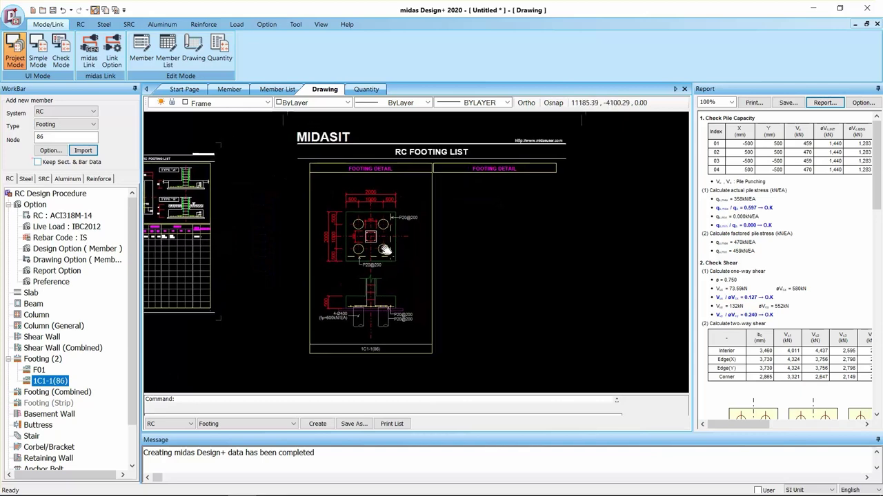
{"action": "scroll", "coordinate": [389, 243], "scroll_direction": "down", "scroll_amount": 4}
{"action": "scroll", "coordinate": [404, 238], "scroll_direction": "up", "scroll_amount": 4}
{"action": "scroll", "coordinate": [400, 250], "scroll_direction": "up", "scroll_amount": 3}
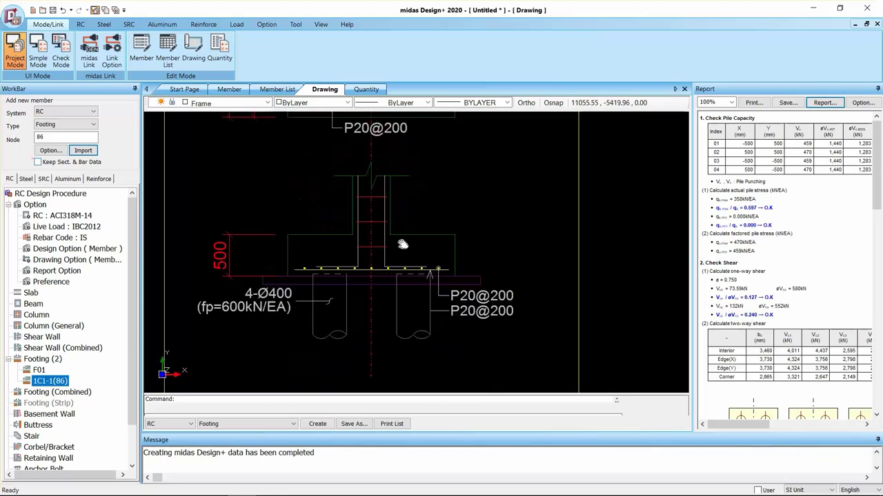
{"action": "mouse_move", "coordinate": [386, 238]}
{"action": "middle_mouse_down"}
{"action": "mouse_move", "coordinate": [400, 278]}
{"action": "mouse_move", "coordinate": [420, 280]}
{"action": "middle_mouse_up"}
{"action": "scroll", "coordinate": [418, 248], "scroll_direction": "down", "scroll_amount": 4}
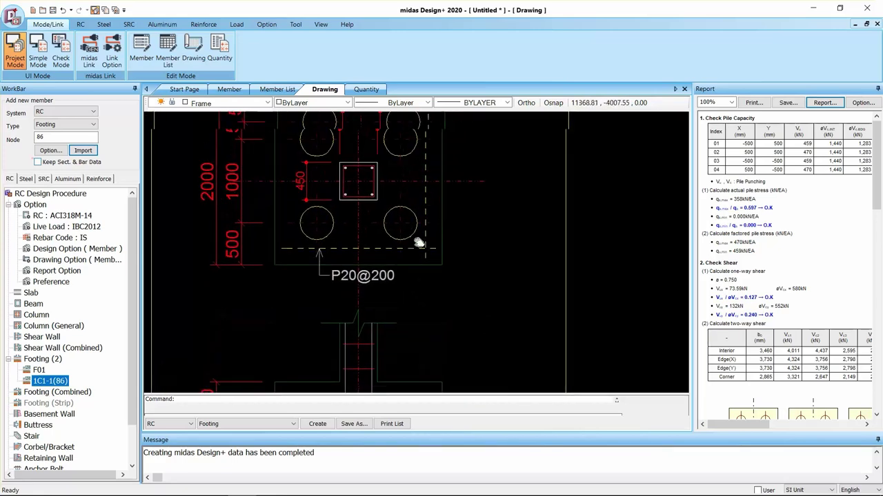
{"action": "left_click", "coordinate": [351, 424]}
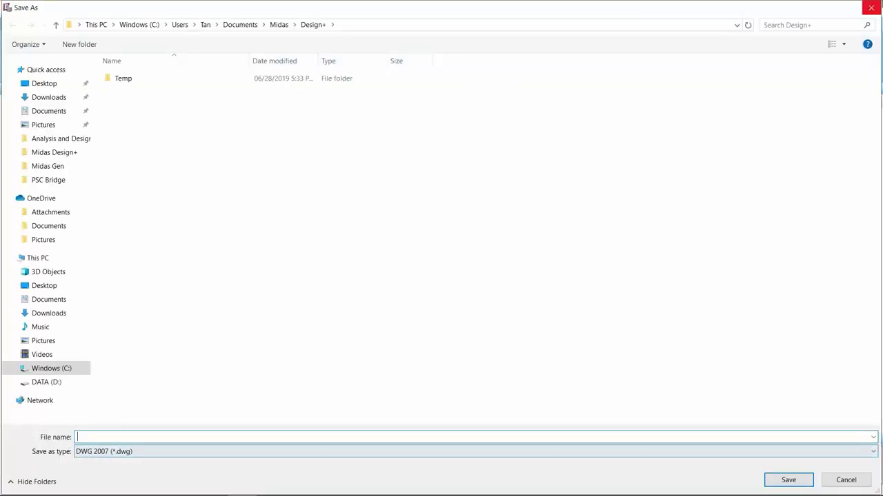
{"action": "key", "text": "Escape"}
{"action": "middle_click_drag", "start_coordinate": [428, 286], "coordinate": [430, 315]}
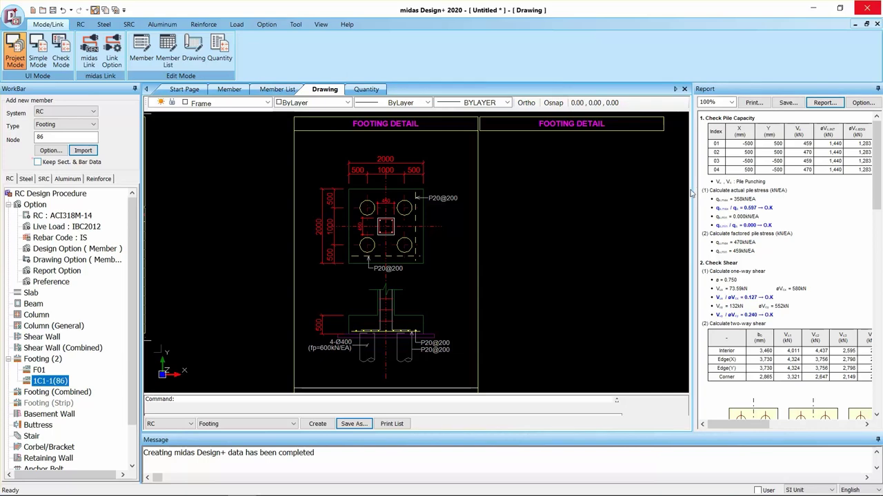
Widen the report area beside the drawing and review the footing's pile capacity, shear, moment and rebar checks
{"action": "left_click_drag", "start_coordinate": [692, 190], "coordinate": [468, 197]}
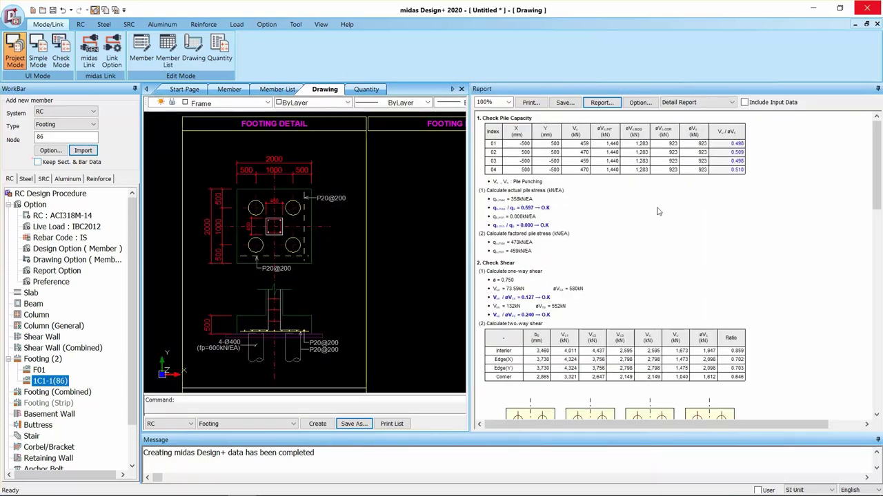
{"action": "scroll", "coordinate": [662, 213], "scroll_direction": "down", "scroll_amount": 5}
{"action": "scroll", "coordinate": [587, 269], "scroll_direction": "down", "scroll_amount": 3}
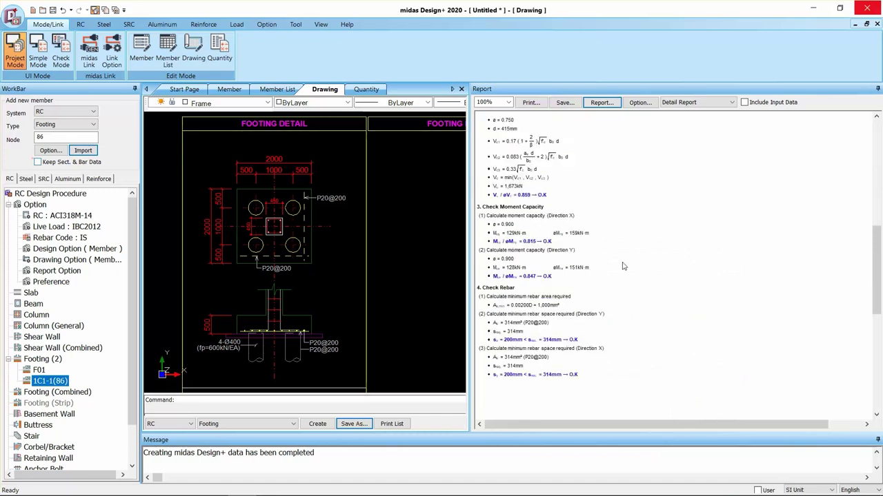
{"action": "scroll", "coordinate": [622, 269], "scroll_direction": "up", "scroll_amount": 6}
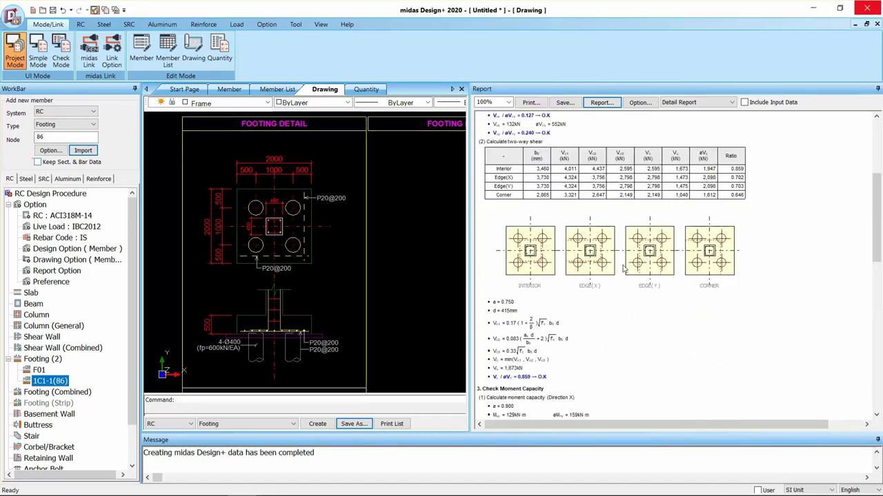
{"action": "left_click", "coordinate": [67, 218]}
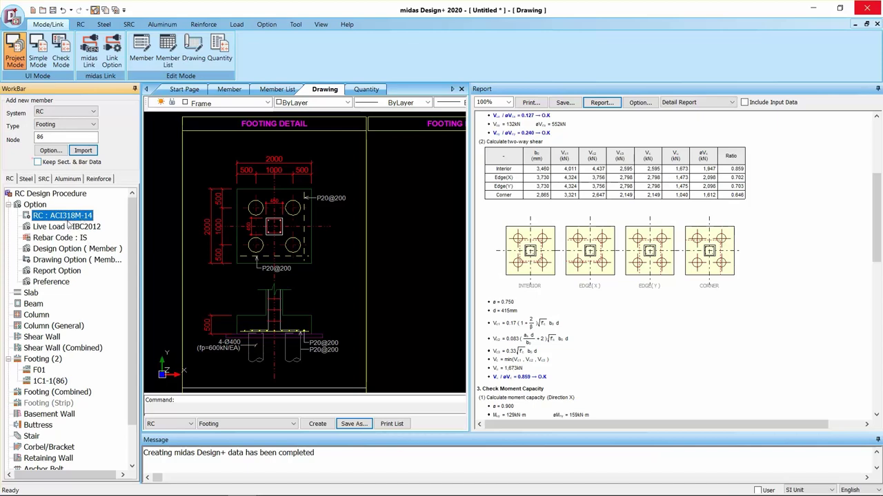
{"action": "scroll", "coordinate": [579, 306], "scroll_direction": "down", "scroll_amount": 8}
{"action": "scroll", "coordinate": [574, 251], "scroll_direction": "up", "scroll_amount": 5}
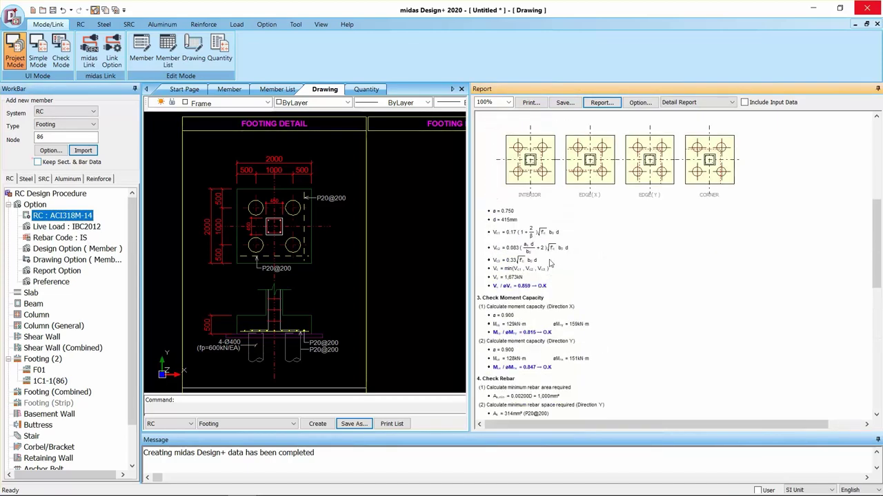
{"action": "scroll", "coordinate": [589, 252], "scroll_direction": "up", "scroll_amount": 5}
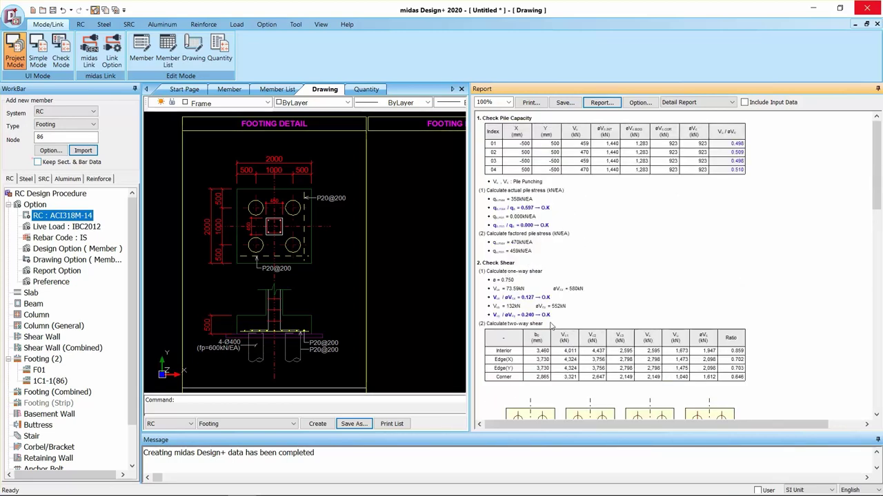
View the Excel export option for node 86's reaction table in midas Gen, and switch to the Reaction(Global) workbook in Excel
{"action": "key", "text": "alt+Tab"}
{"action": "key", "text": "alt+Tab"}
{"action": "key", "text": "alt+Tab"}
{"action": "key", "text": "alt+Tab"}
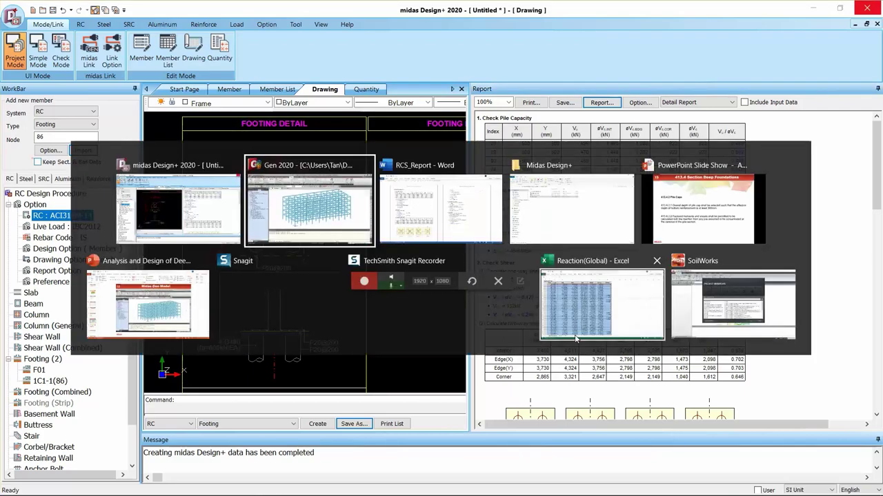
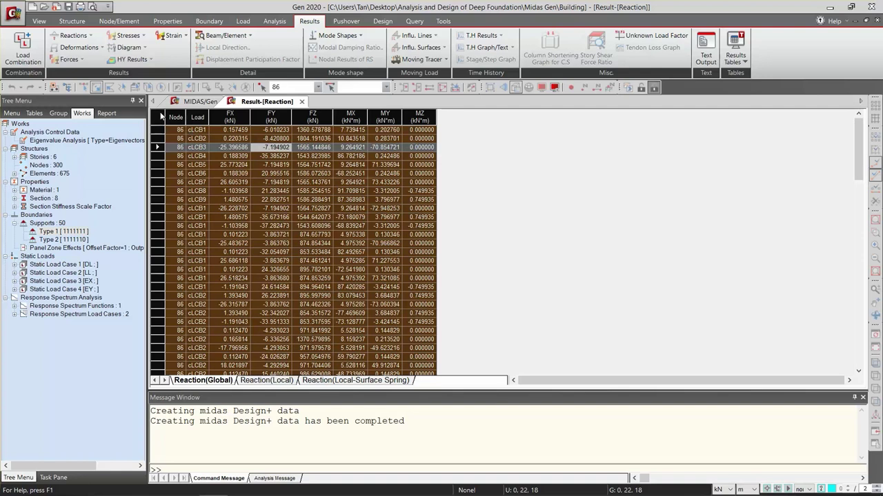
{"action": "right_click", "coordinate": [160, 118]}
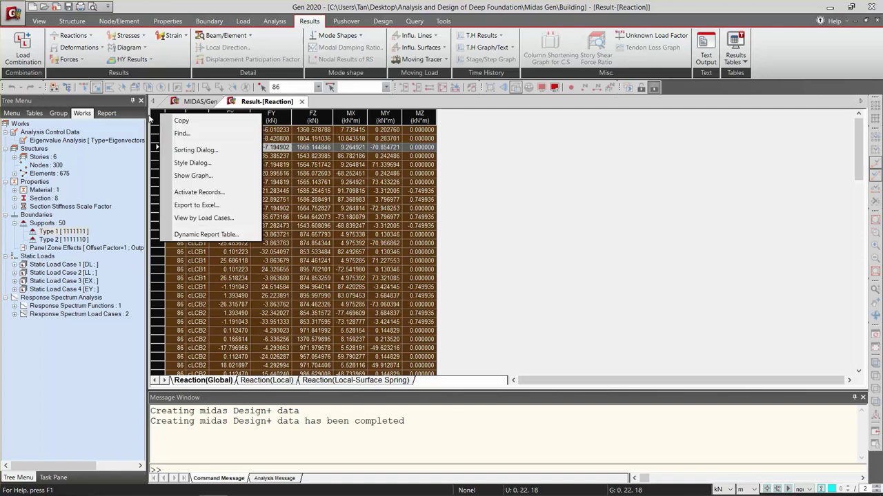
{"action": "left_click", "coordinate": [227, 212]}
{"action": "key", "text": "alt+Tab"}
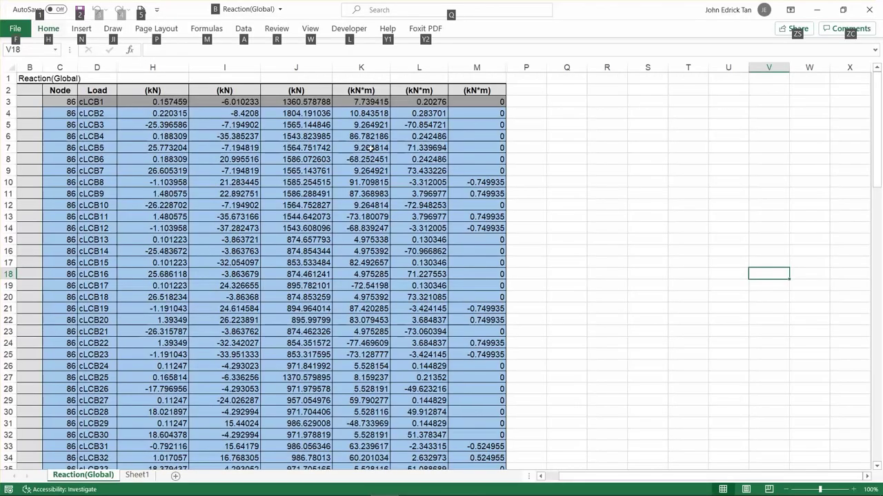
Review node 86's exported reaction forces and moments for each load combination
{"action": "left_click", "coordinate": [547, 170]}
{"action": "scroll", "coordinate": [310, 178], "scroll_direction": "down", "scroll_amount": 5}
{"action": "scroll", "coordinate": [319, 181], "scroll_direction": "up", "scroll_amount": 5}
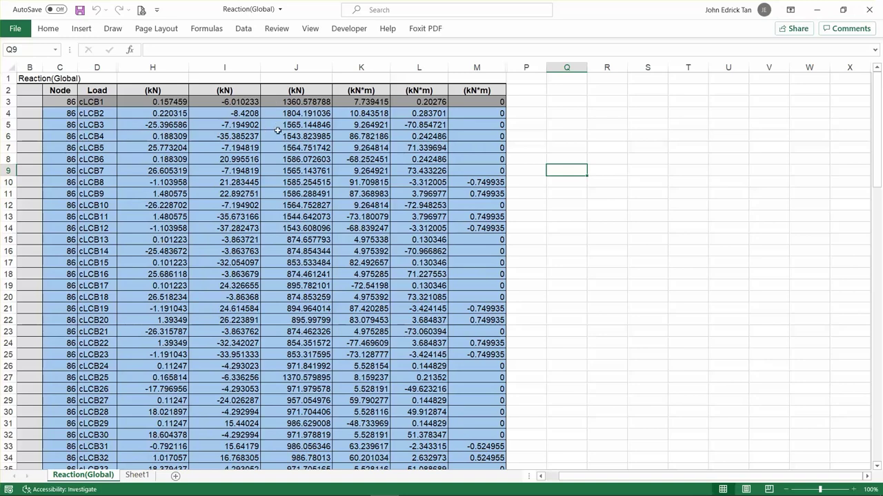
{"action": "left_click", "coordinate": [228, 125]}
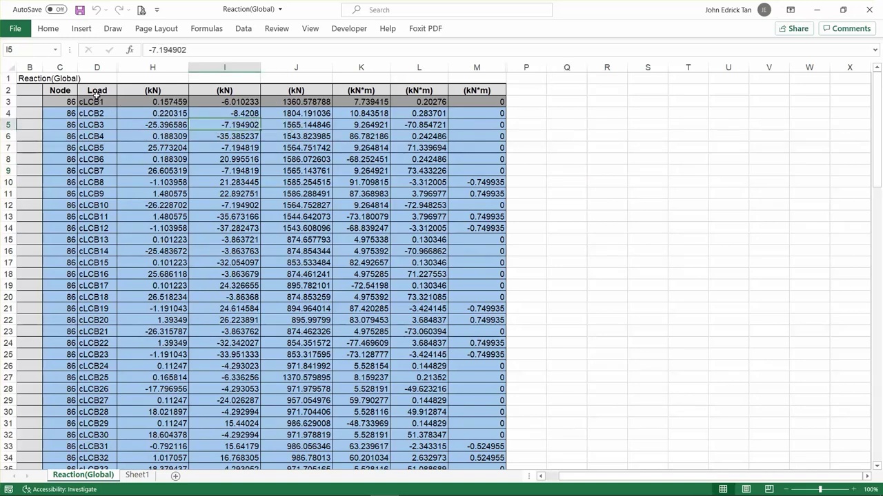
{"action": "left_click_drag", "start_coordinate": [160, 93], "coordinate": [414, 236]}
{"action": "left_click", "coordinate": [360, 170]}
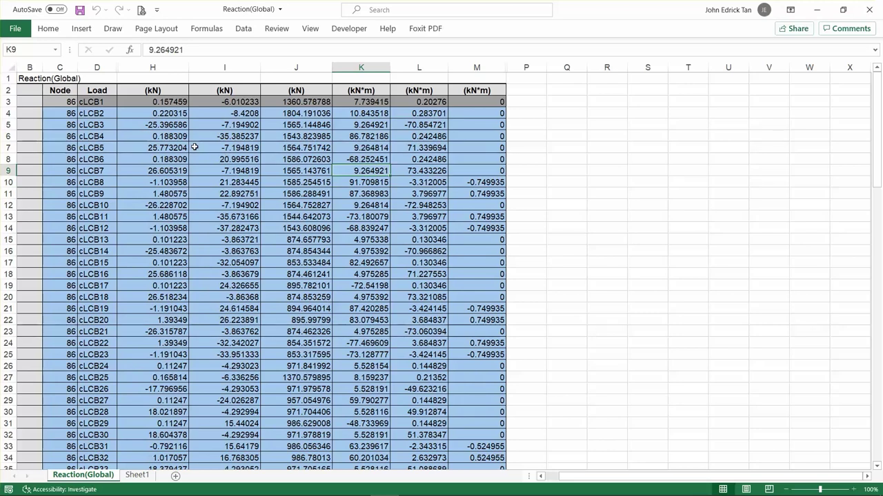
Switch to SoilWorks, start a new Foundation project and accept the initial parameters in kN, m and sec
{"action": "key", "text": "alt+Tab"}
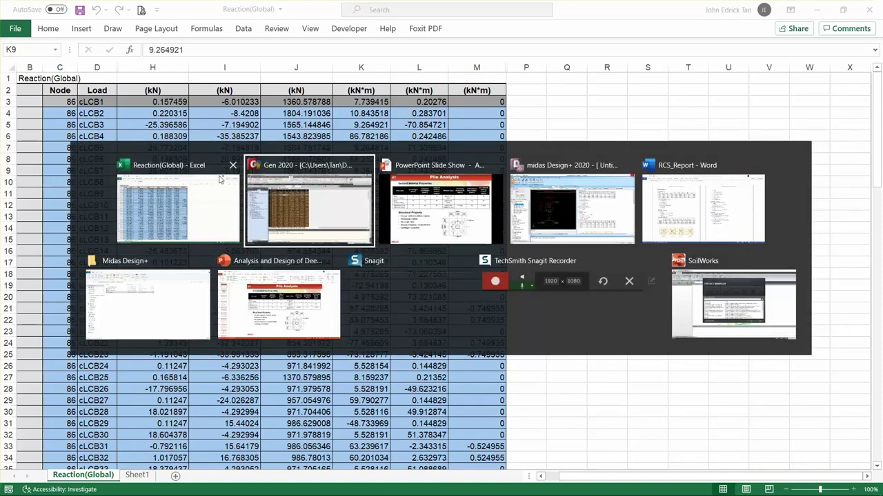
{"action": "left_click", "coordinate": [733, 303]}
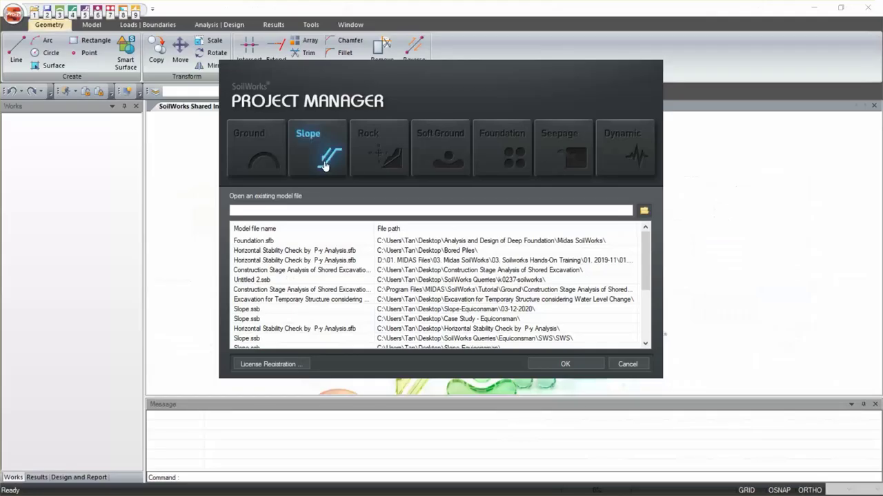
{"action": "key", "text": "alt"}
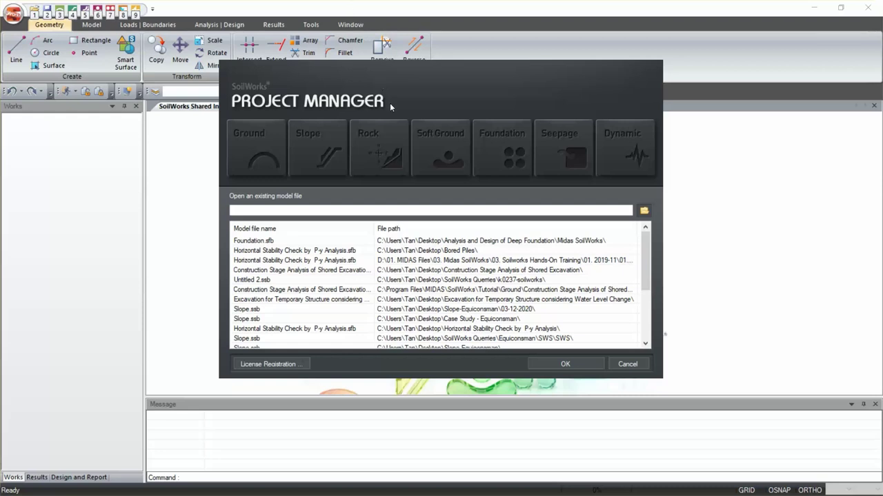
{"action": "key", "text": "alt"}
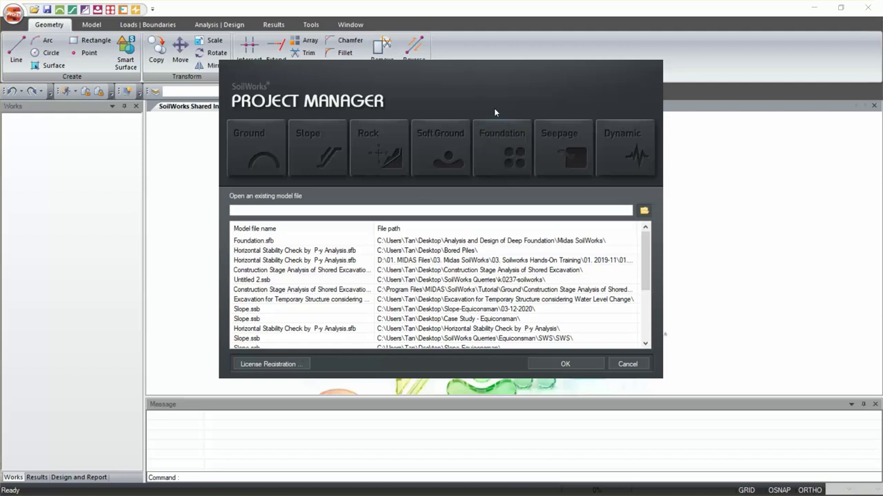
{"action": "left_click", "coordinate": [495, 161]}
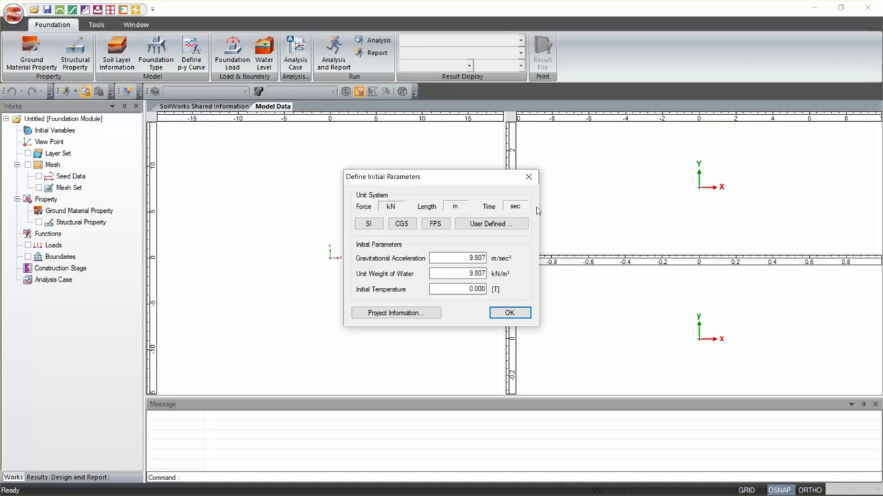
{"action": "left_click", "coordinate": [509, 312]}
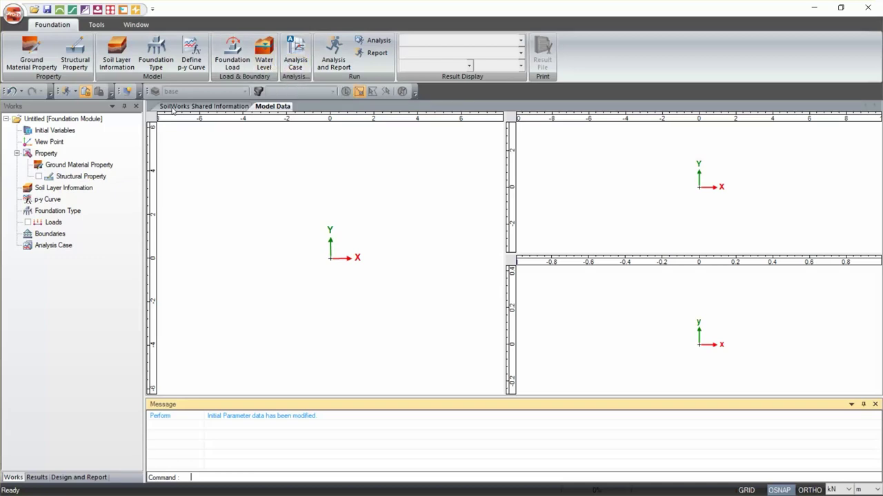
Start a ground material named Sand with an orange colour and the Sand model type
{"action": "left_click", "coordinate": [32, 61]}
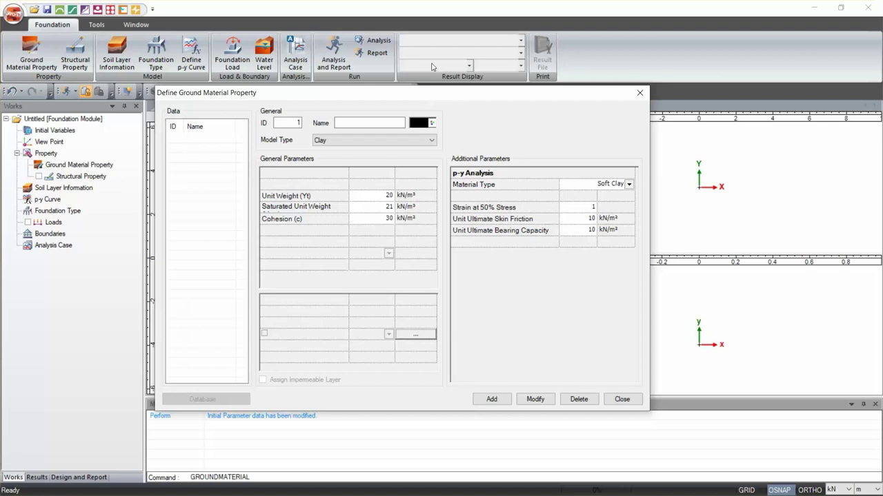
{"action": "left_click", "coordinate": [367, 122]}
{"action": "type", "text": "Sand"}
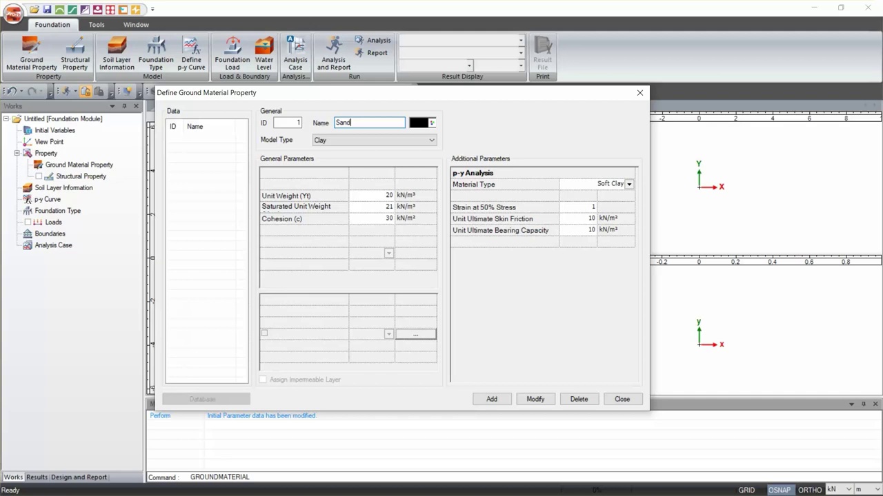
{"action": "left_click", "coordinate": [432, 124]}
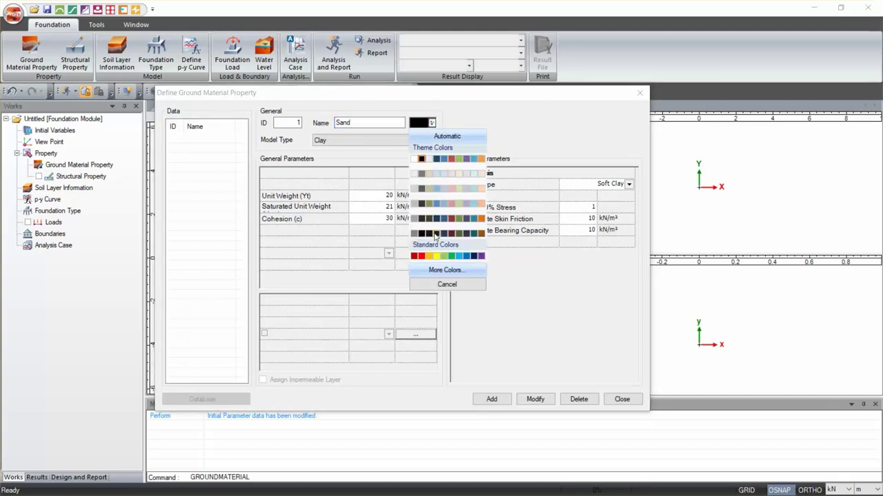
{"action": "left_click", "coordinate": [427, 257]}
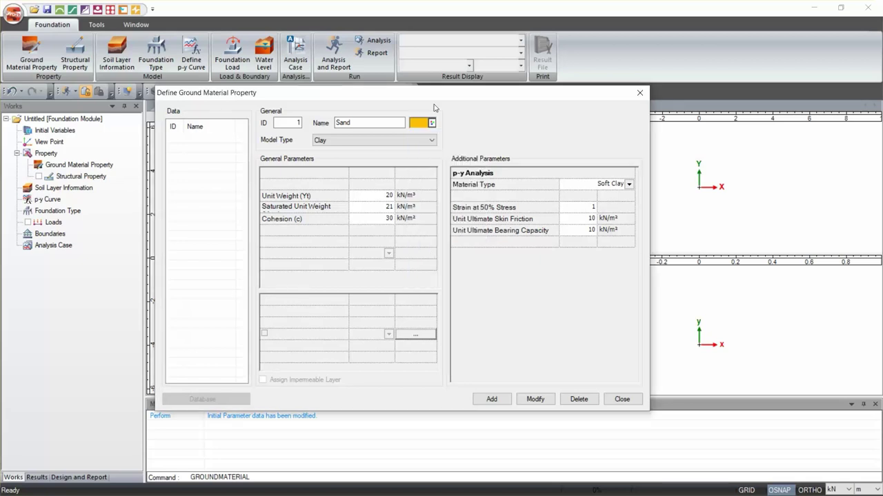
{"action": "left_click", "coordinate": [377, 141]}
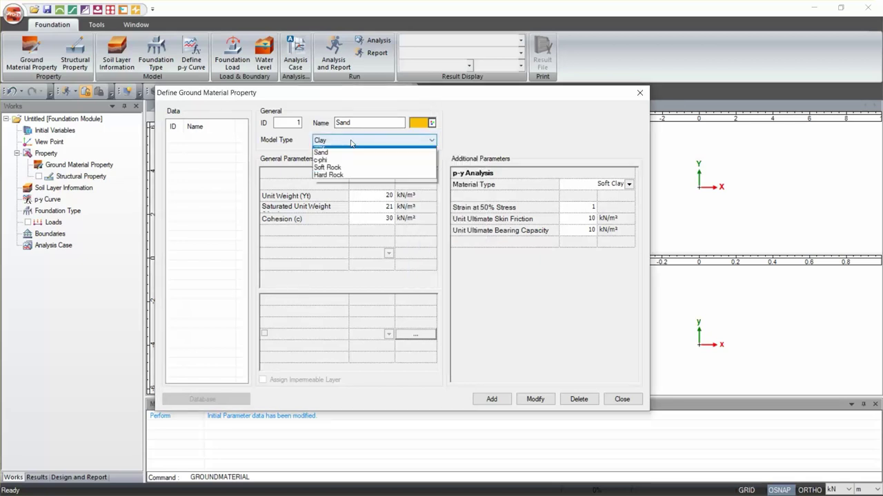
{"action": "left_click", "coordinate": [331, 156]}
Set the first sand's unit weight to 16 kN/m³, saturated unit weight to 18 kN/m³ and internal friction angle to 25°
{"action": "left_click", "coordinate": [390, 196]}
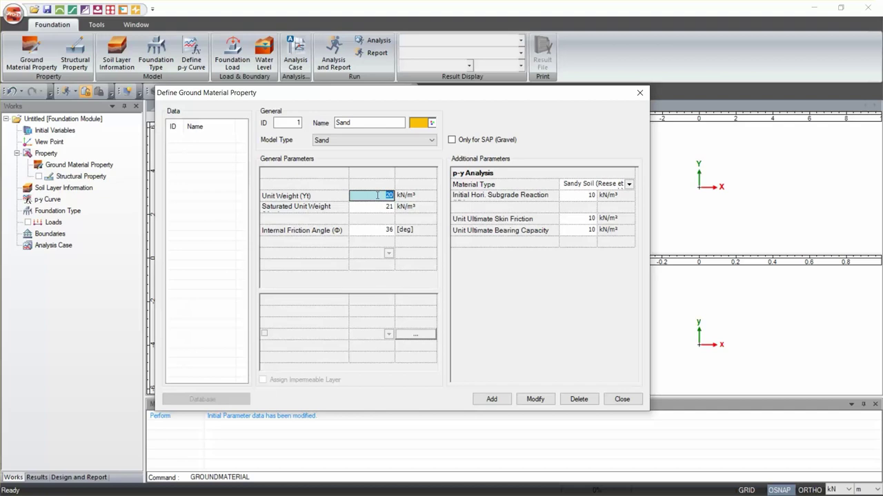
{"action": "type", "text": "16"}
{"action": "left_click", "coordinate": [372, 206]}
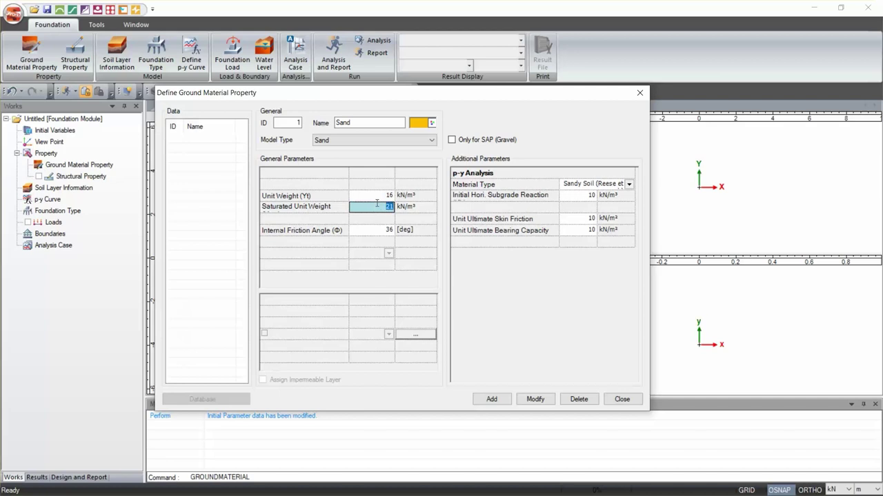
{"action": "type", "text": "18"}
{"action": "left_click", "coordinate": [367, 231]}
{"action": "type", "text": "25"}
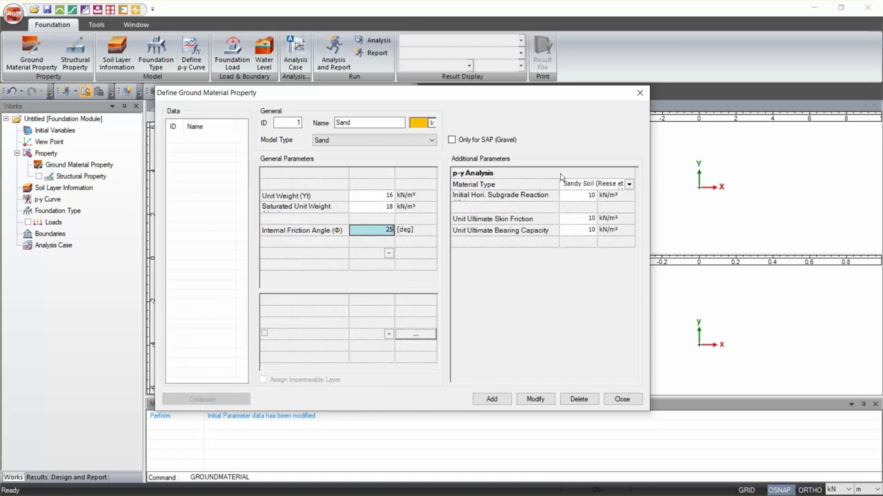
Set the first sand's p-y material type to Sandy Soil (API) and ultimate bearing capacity to 50 kN/m², and add the material
{"action": "left_click", "coordinate": [627, 185]}
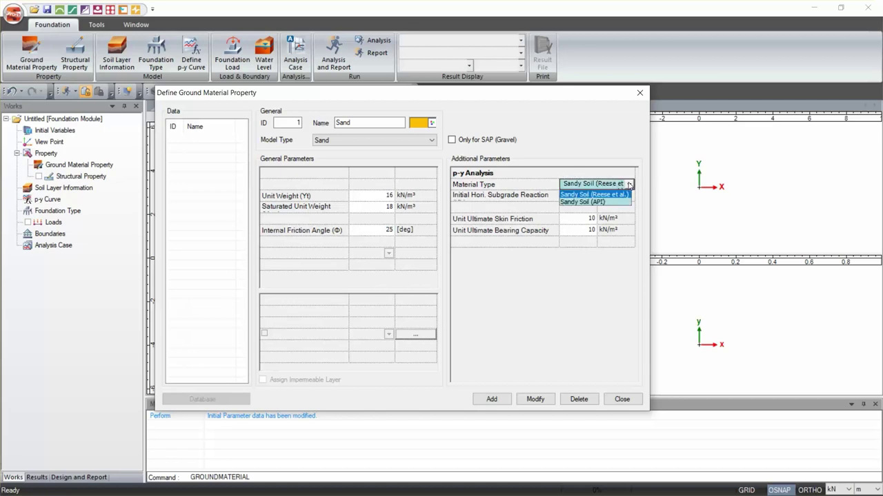
{"action": "left_click", "coordinate": [592, 202]}
{"action": "left_click", "coordinate": [569, 221]}
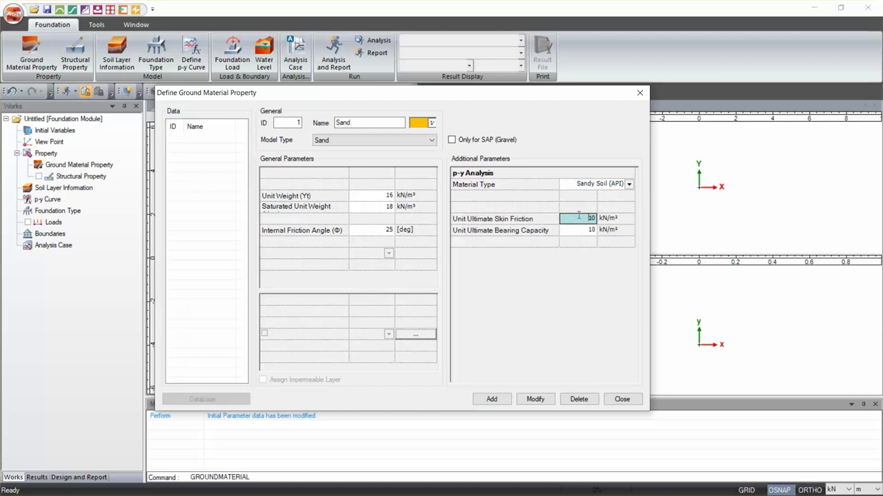
{"action": "left_click_drag", "start_coordinate": [575, 219], "coordinate": [626, 221]}
{"action": "left_click", "coordinate": [589, 232]}
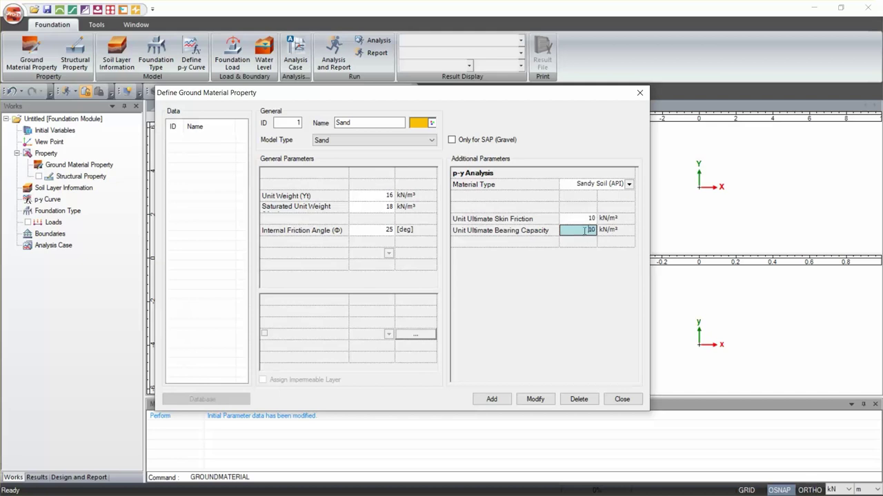
{"action": "type", "text": "50"}
{"action": "left_click", "coordinate": [487, 403]}
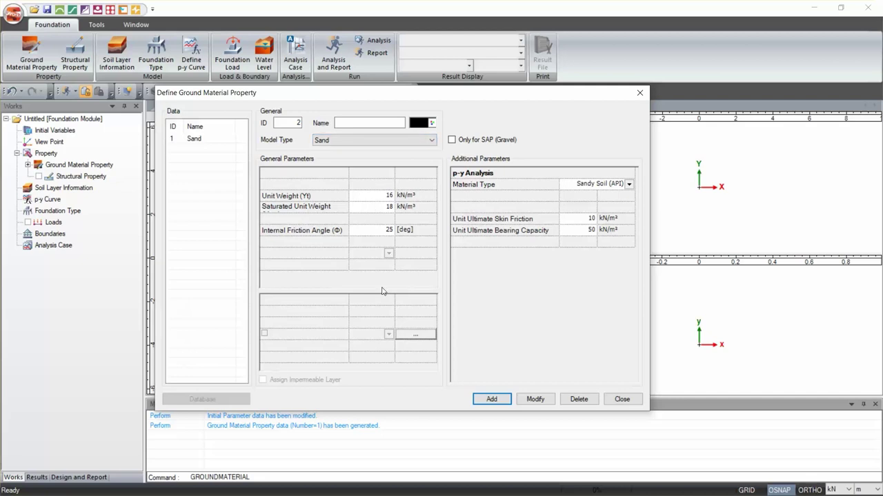
Define a second material named Sand with unit weight 17 kN/m³, saturated unit weight 19 kN/m³ and internal friction angle 26°
{"action": "left_click", "coordinate": [360, 122]}
{"action": "type", "text": "Sand"}
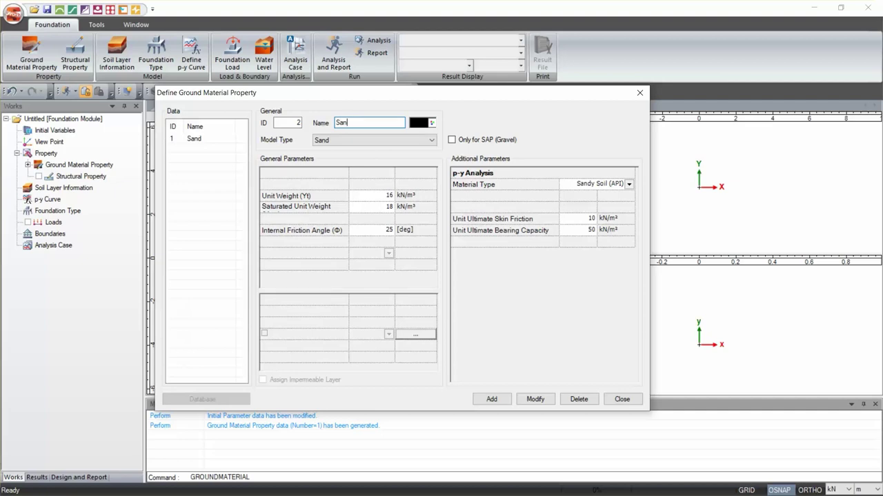
{"action": "left_click", "coordinate": [376, 197]}
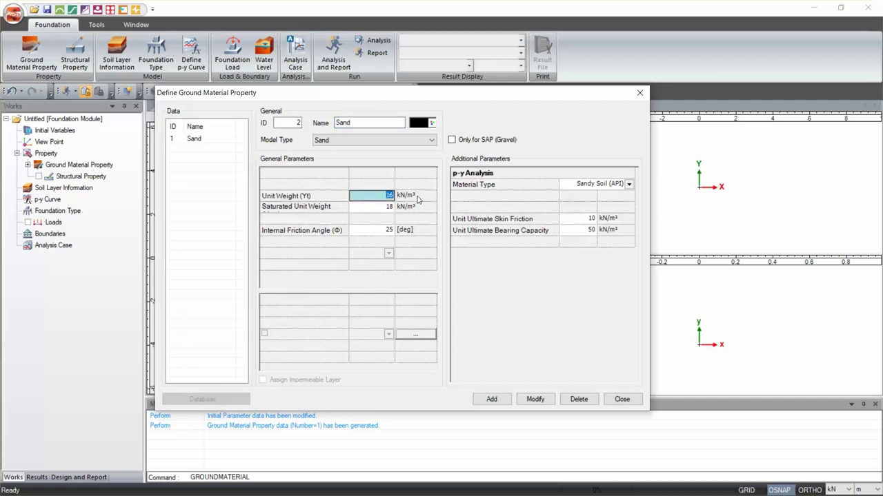
{"action": "type", "text": "17"}
{"action": "left_click", "coordinate": [381, 207]}
{"action": "type", "text": "19"}
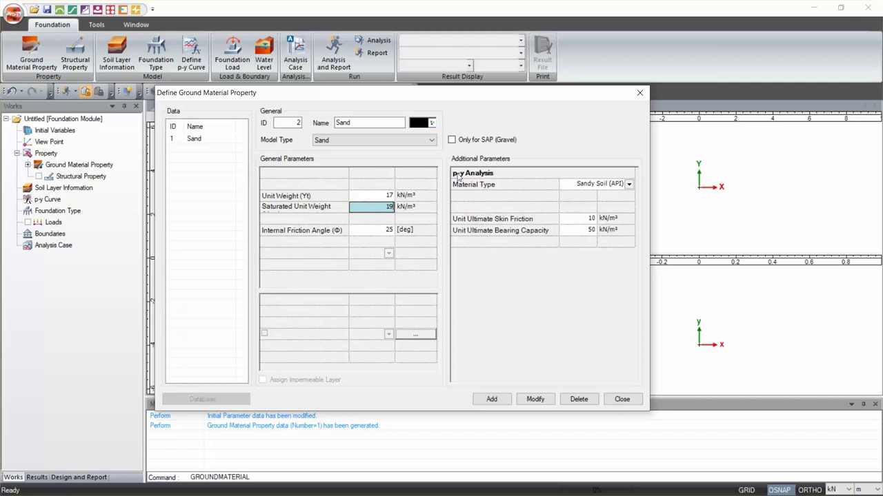
{"action": "left_click_drag", "start_coordinate": [362, 99], "coordinate": [361, 119]}
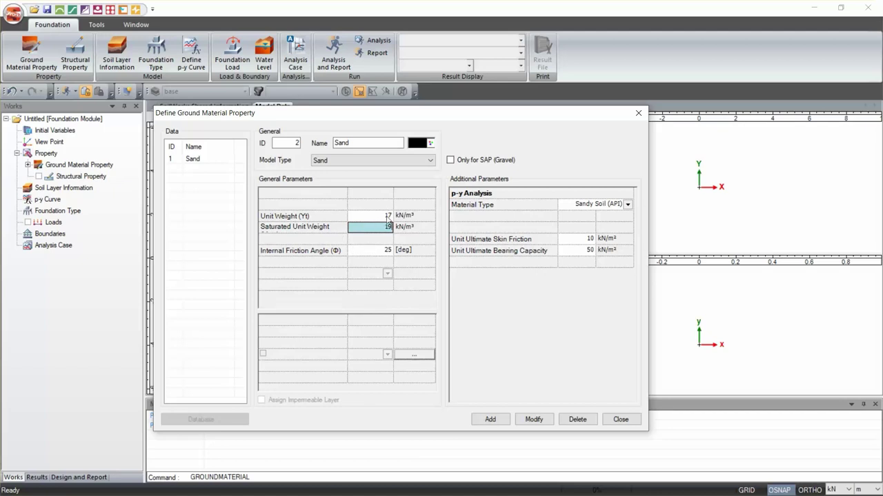
{"action": "left_click", "coordinate": [376, 252]}
{"action": "left_click", "coordinate": [378, 251]}
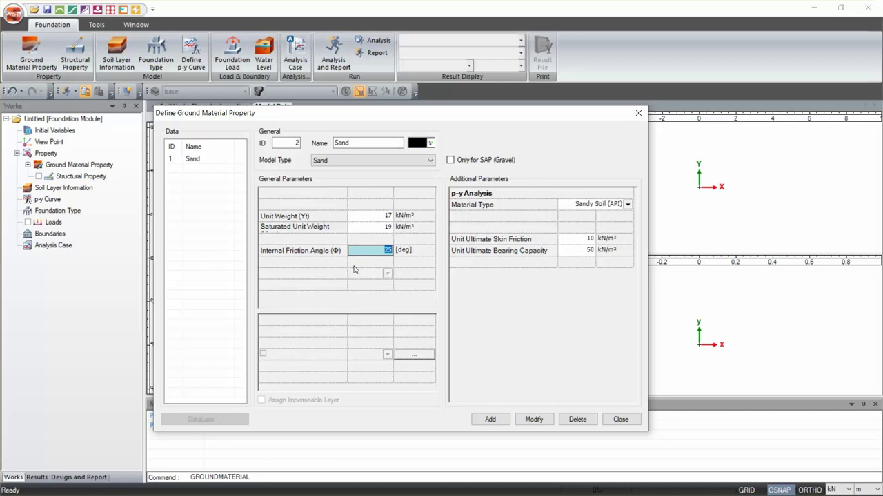
{"action": "type", "text": "30"}
{"action": "key", "text": "BackSpace"}
{"action": "key", "text": "BackSpace"}
{"action": "type", "text": "26"}
Give the second sand 15 kN/m² ultimate skin friction, 60 kN/m² ultimate bearing capacity and a red colour, and add it
{"action": "left_click", "coordinate": [584, 242]}
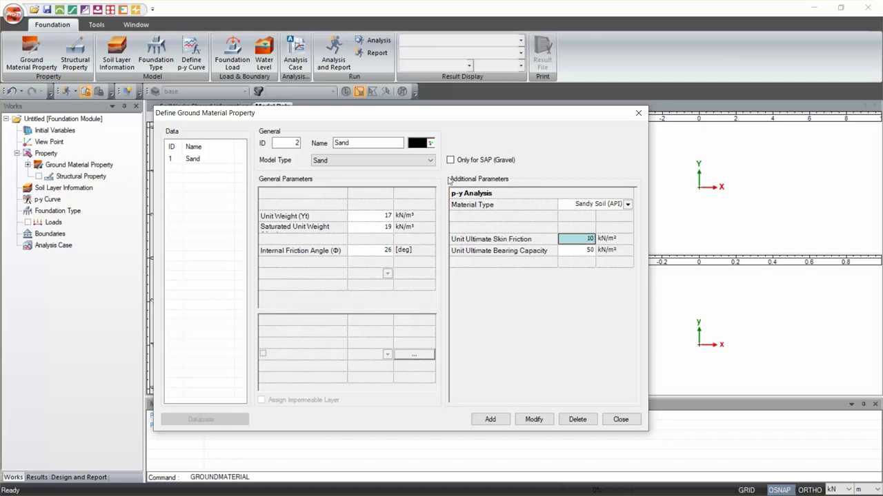
{"action": "double_click", "coordinate": [588, 239]}
{"action": "type", "text": "15"}
{"action": "double_click", "coordinate": [578, 253]}
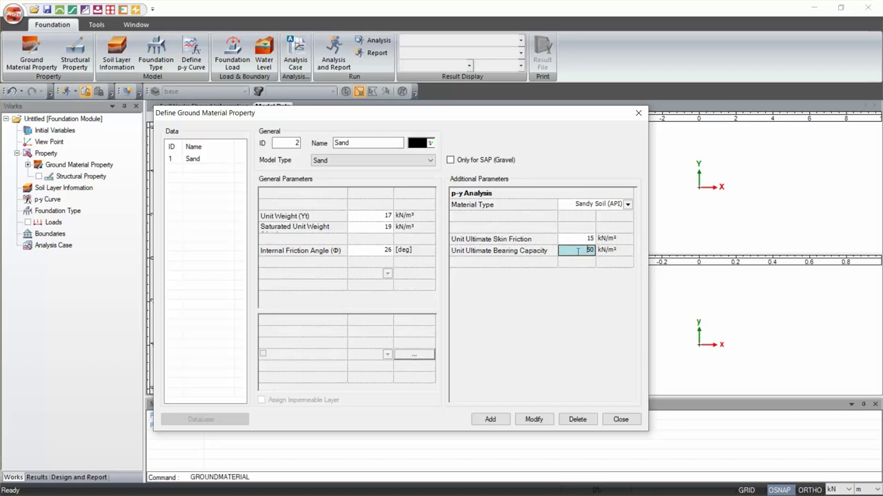
{"action": "type", "text": "60"}
{"action": "left_click", "coordinate": [518, 250]}
{"action": "left_click", "coordinate": [518, 239]}
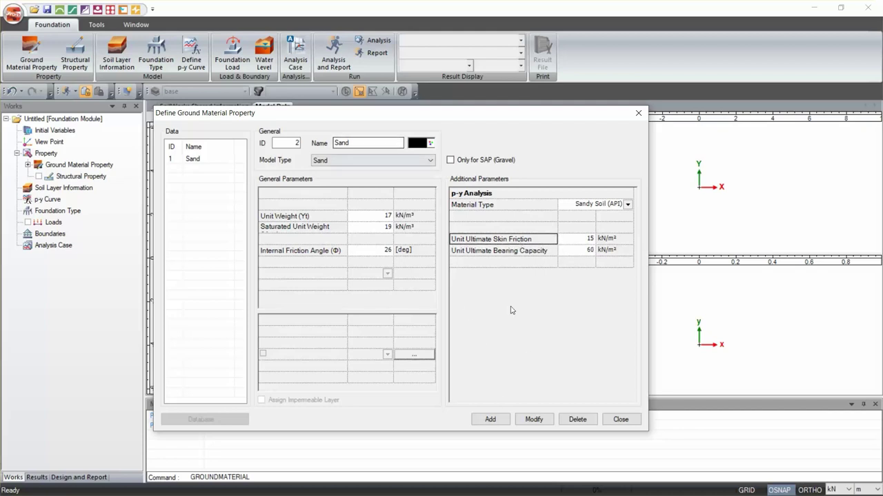
{"action": "left_click", "coordinate": [429, 143]}
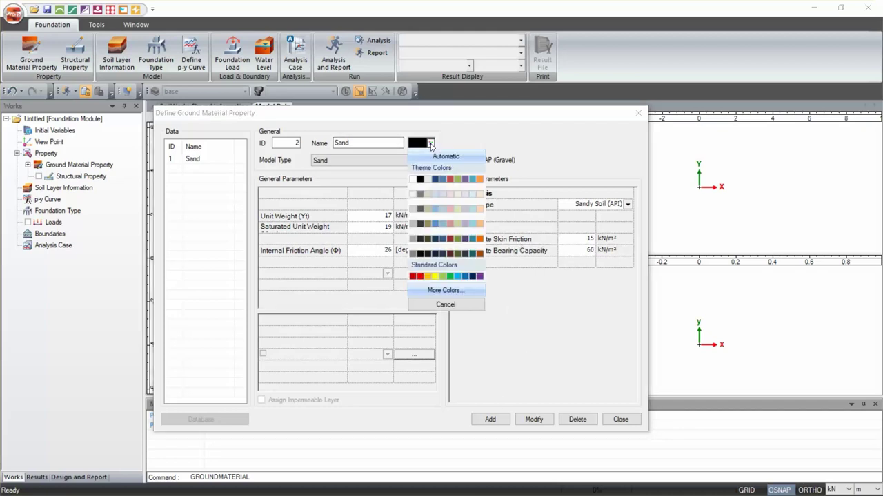
{"action": "left_click", "coordinate": [420, 276]}
{"action": "left_click", "coordinate": [486, 419]}
Name the third ground material Weathered Rock and give it a dark red colour
{"action": "left_click", "coordinate": [363, 143]}
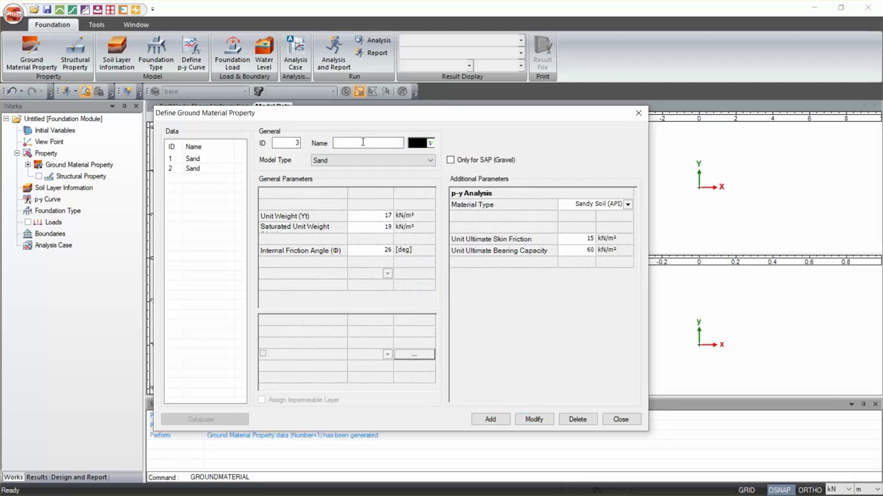
{"action": "type", "text": "weathered"}
{"action": "key", "text": "BackSpace"}
{"action": "key", "text": "BackSpace"}
{"action": "key", "text": "BackSpace"}
{"action": "key", "text": "BackSpace"}
{"action": "key", "text": "BackSpace"}
{"action": "key", "text": "BackSpace"}
{"action": "key", "text": "BackSpace"}
{"action": "key", "text": "BackSpace"}
{"action": "key", "text": "BackSpace"}
{"action": "type", "text": "Weaethered Rock"}
{"action": "left_click", "coordinate": [430, 144]}
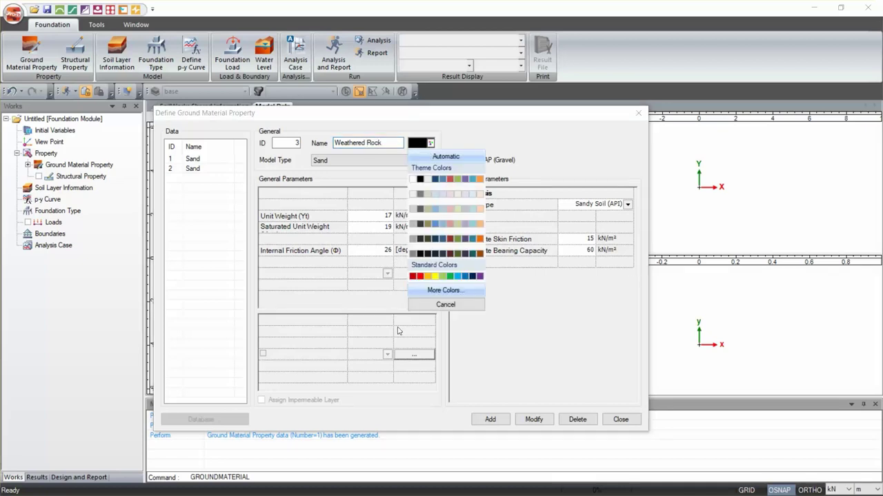
{"action": "left_click", "coordinate": [416, 278]}
Try the Soft Rock model type for the weathered rock and return it to Sand
{"action": "left_click", "coordinate": [350, 161]}
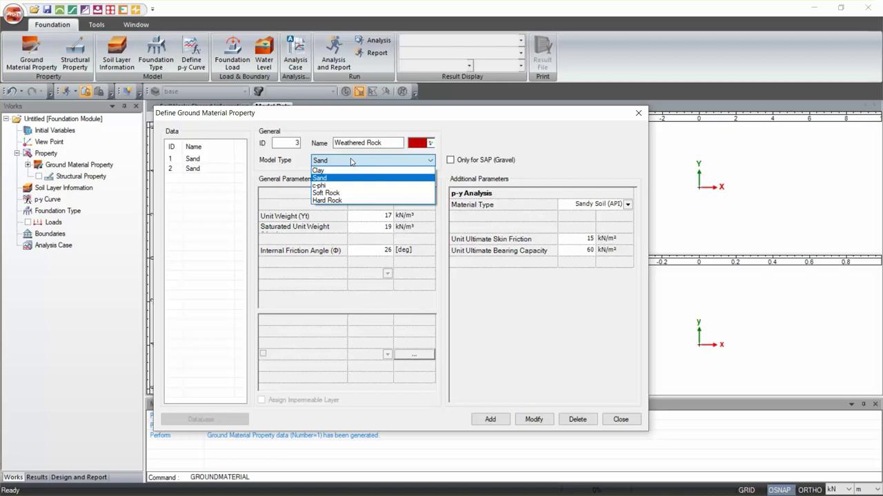
{"action": "left_click", "coordinate": [353, 193]}
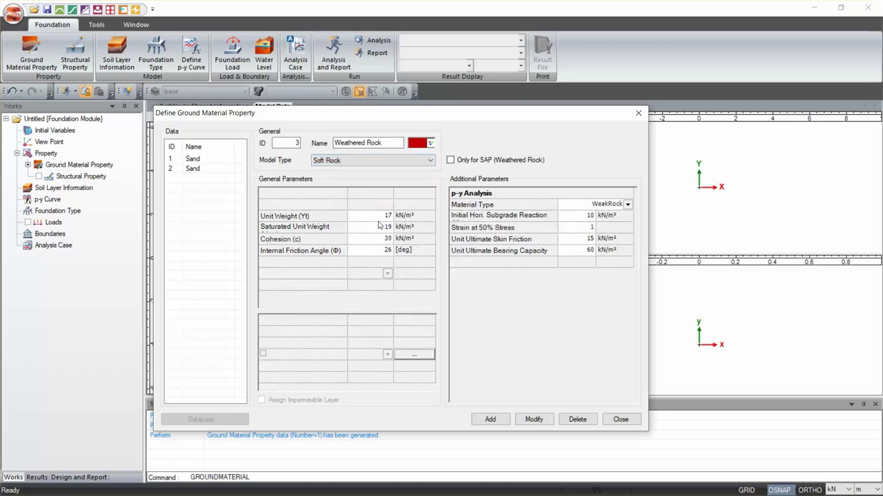
{"action": "left_click", "coordinate": [349, 159]}
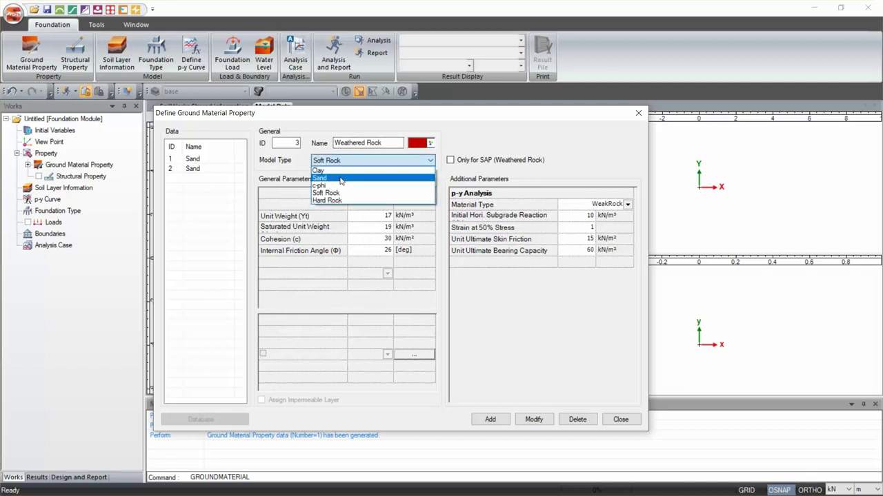
{"action": "left_click", "coordinate": [341, 178]}
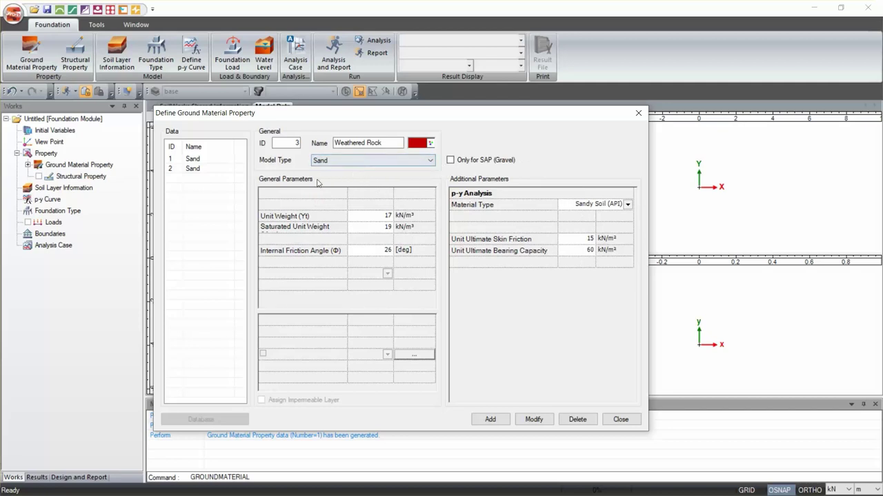
Set the weathered rock's unit weight to 20 kN/m³, saturated unit weight to 22 kN/m³ and internal friction angle to 28°
{"action": "left_click", "coordinate": [383, 220]}
{"action": "left_click", "coordinate": [368, 216]}
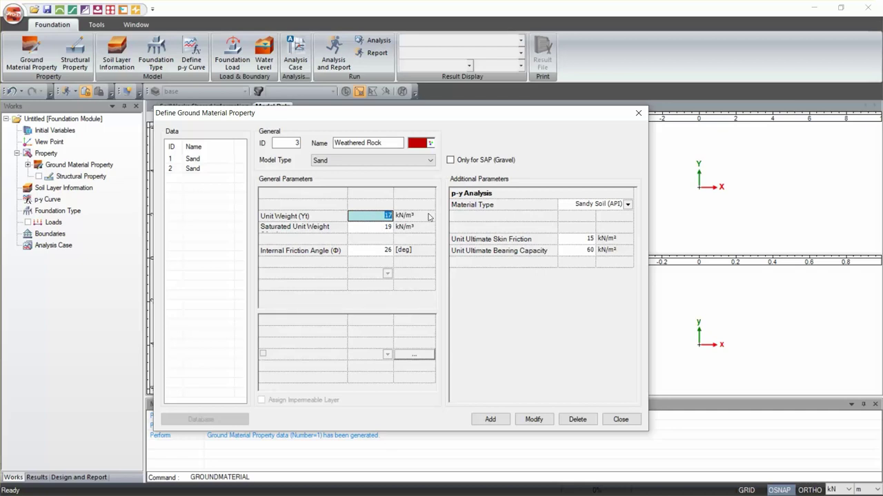
{"action": "type", "text": "20"}
{"action": "left_click", "coordinate": [377, 228]}
{"action": "type", "text": "11"}
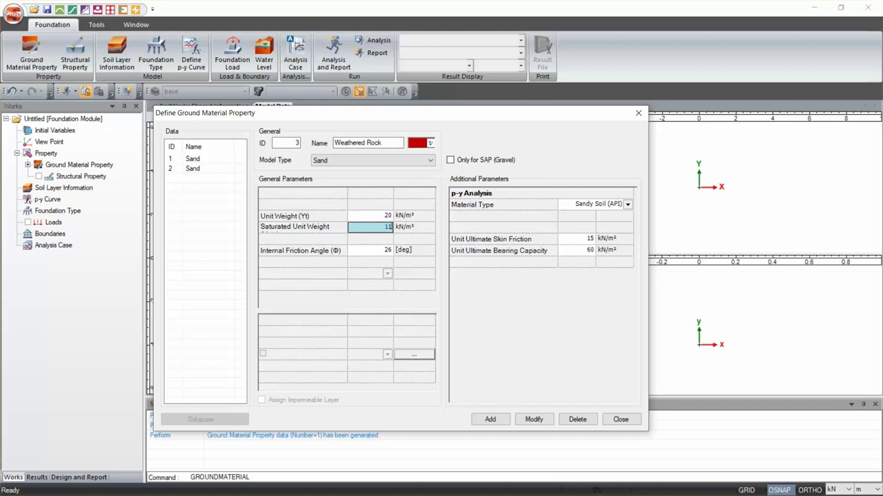
{"action": "type", "text": "22"}
{"action": "left_click", "coordinate": [380, 252]}
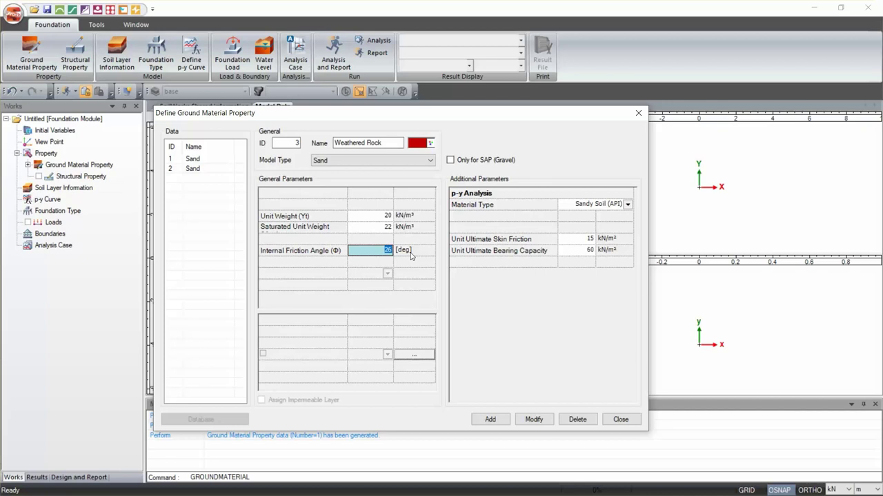
{"action": "type", "text": "28"}
Give the weathered rock the Sandy Soil (Reese et al.) p-y material type with 43000 kN/m³ initial horizontal subgrade reaction
{"action": "left_click", "coordinate": [598, 205]}
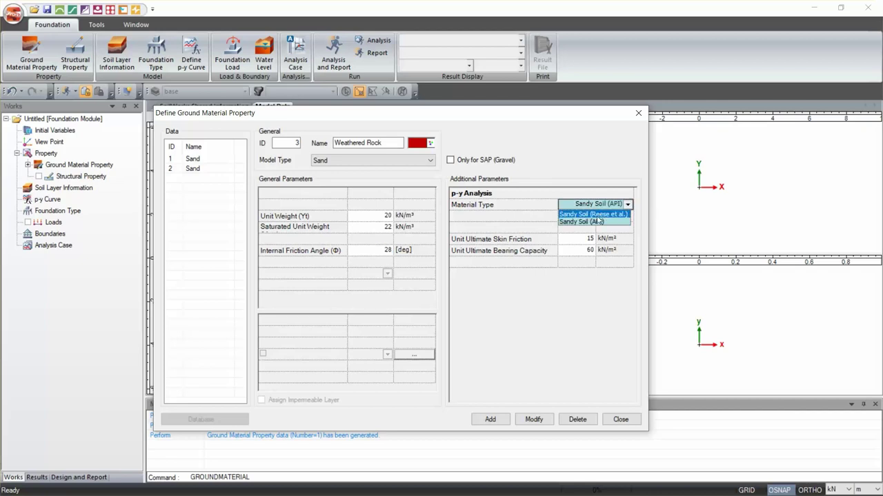
{"action": "left_click", "coordinate": [596, 216]}
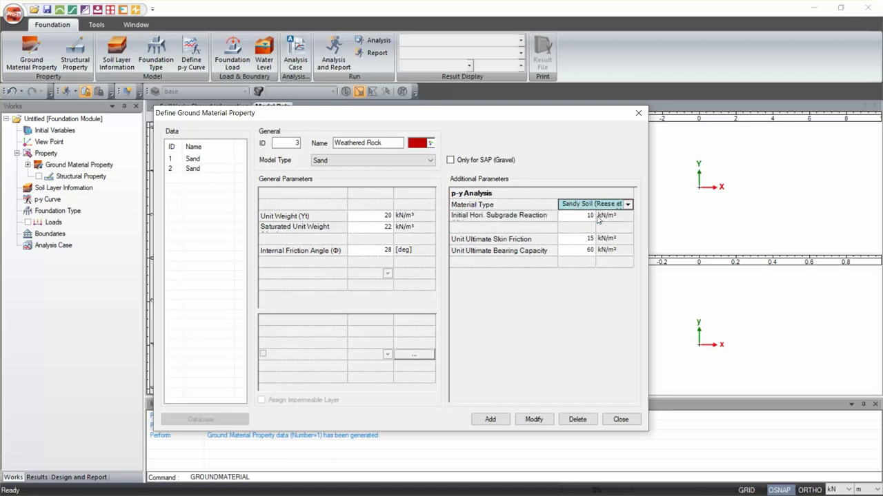
{"action": "left_click", "coordinate": [579, 216]}
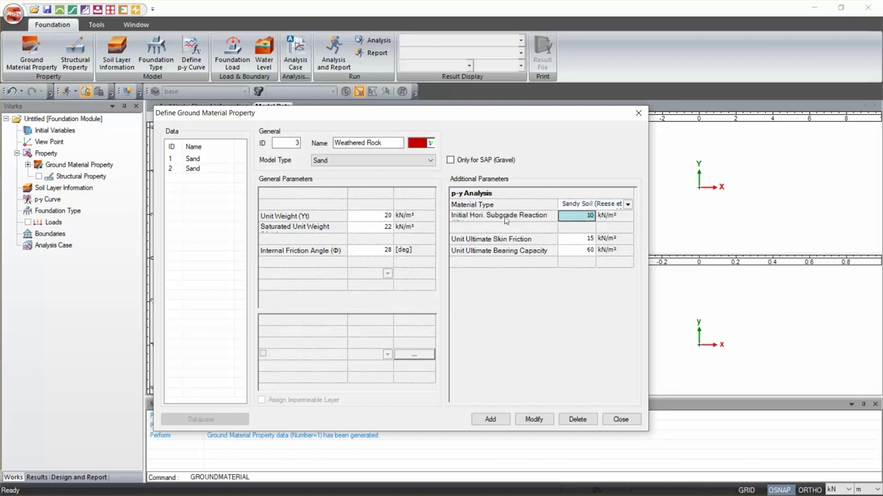
{"action": "left_click", "coordinate": [575, 216]}
{"action": "left_click_drag", "start_coordinate": [574, 216], "coordinate": [593, 216]}
{"action": "type", "text": "43000"}
Give the weathered rock 25 kN/m² ultimate skin friction and 3000 kN/m² ultimate bearing capacity, and add it to finish the ground materials
{"action": "left_click", "coordinate": [584, 238]}
{"action": "left_click_drag", "start_coordinate": [584, 238], "coordinate": [620, 242]}
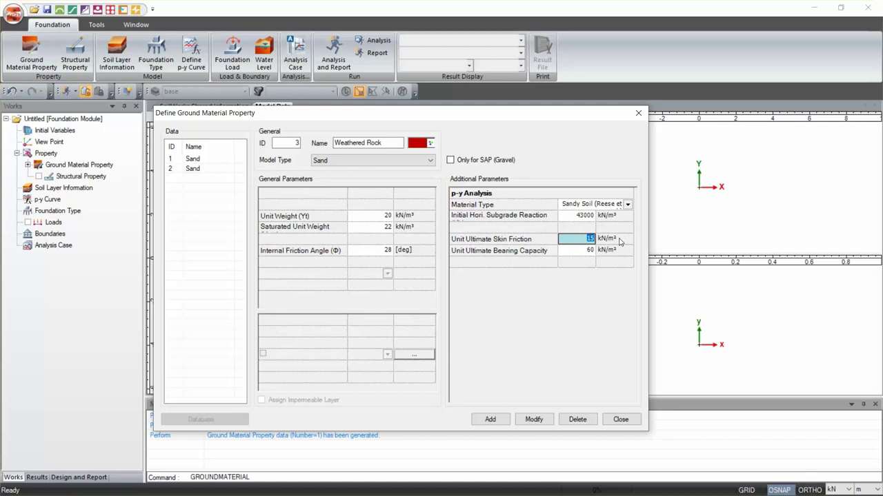
{"action": "type", "text": "25"}
{"action": "left_click_drag", "start_coordinate": [583, 253], "coordinate": [606, 252]}
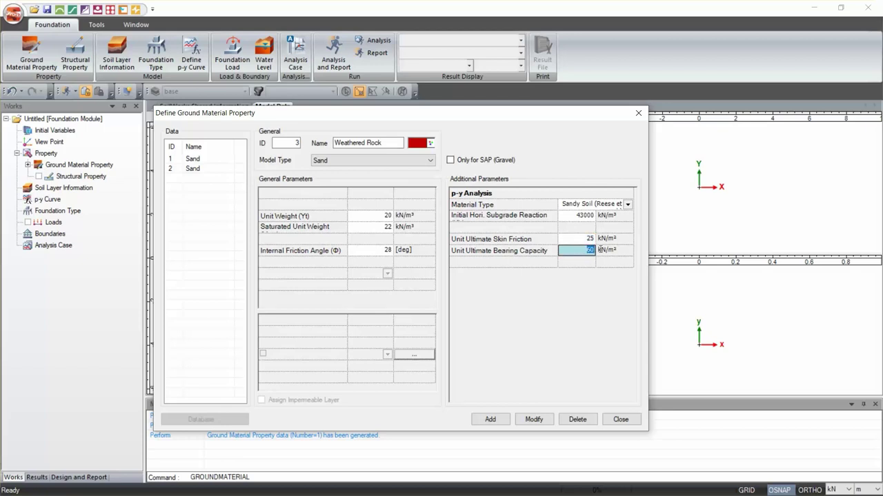
{"action": "type", "text": "3000"}
{"action": "left_click", "coordinate": [580, 239]}
{"action": "left_click", "coordinate": [581, 250]}
{"action": "left_click", "coordinate": [583, 240]}
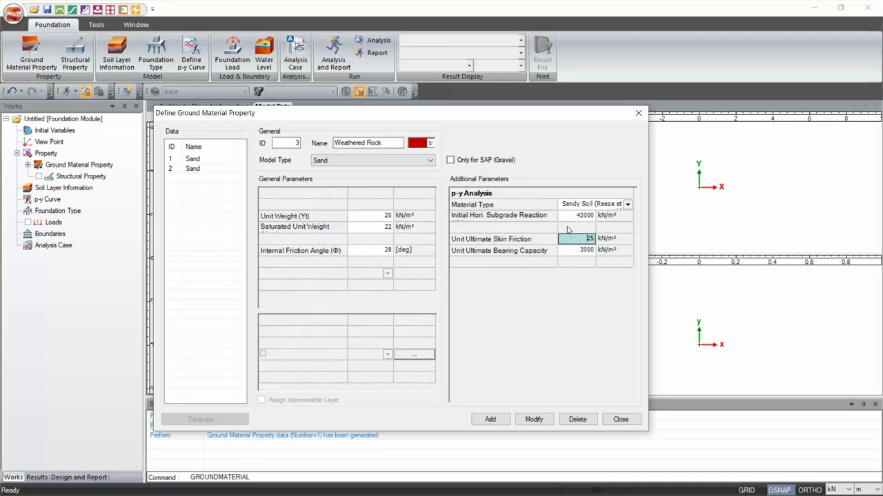
{"action": "left_click", "coordinate": [366, 251]}
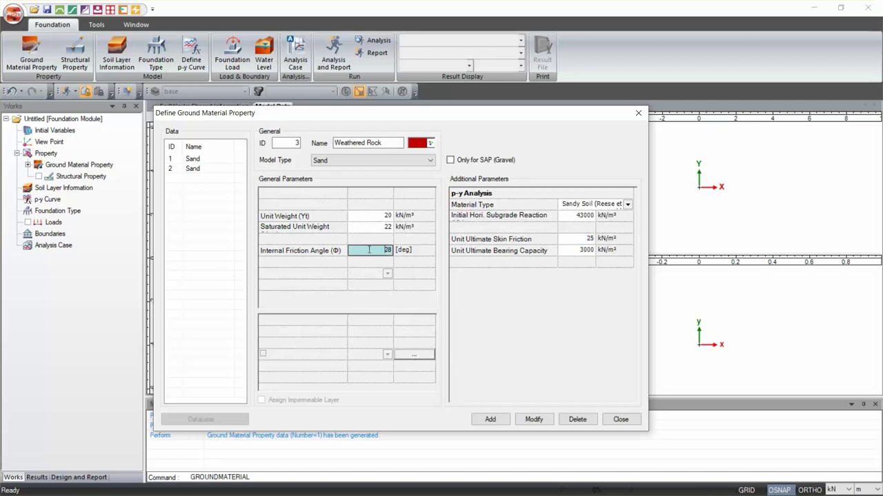
{"action": "left_click", "coordinate": [571, 238]}
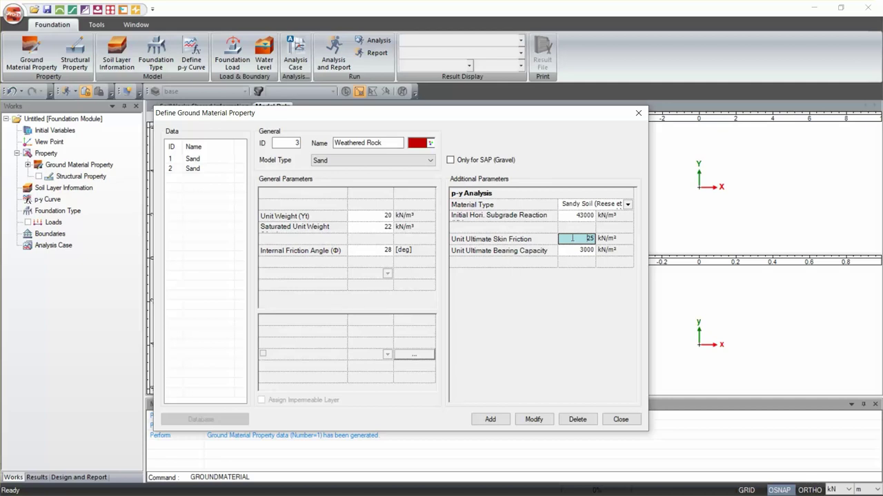
{"action": "left_click", "coordinate": [489, 418]}
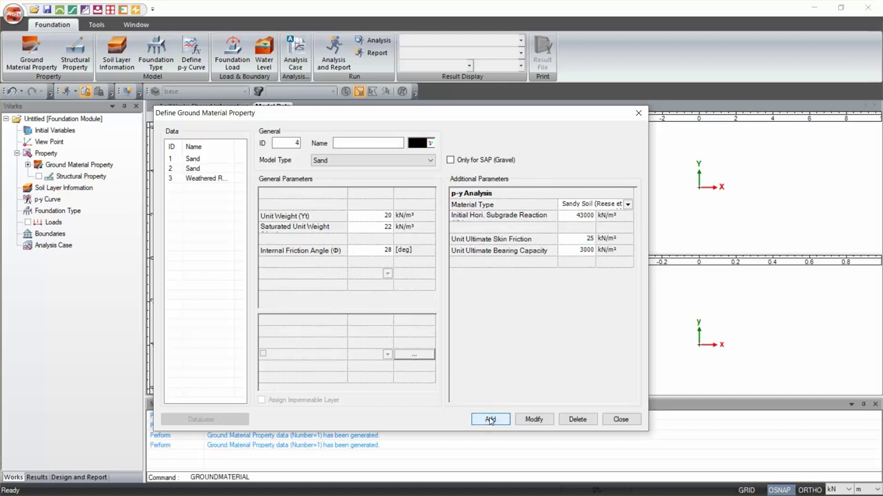
{"action": "left_click", "coordinate": [621, 420]}
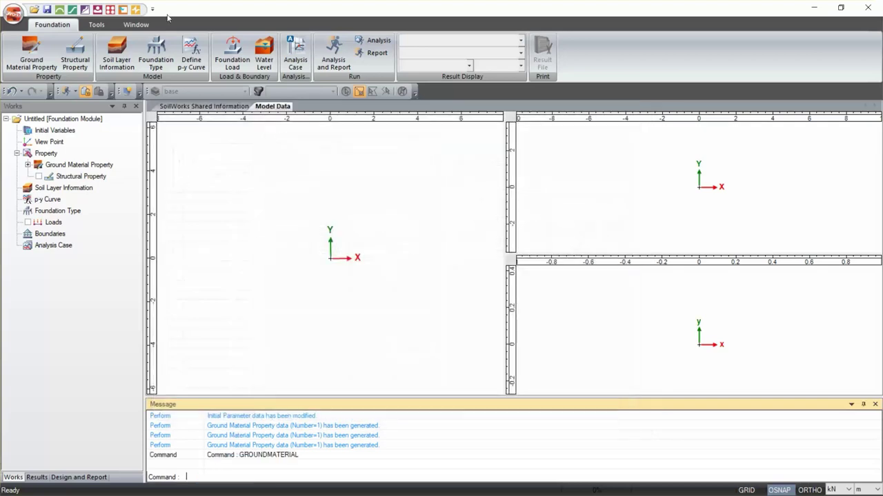
Start a structural property named Pile as a Cast-in-place Pile with the standard set to NONE
{"action": "left_click", "coordinate": [73, 64]}
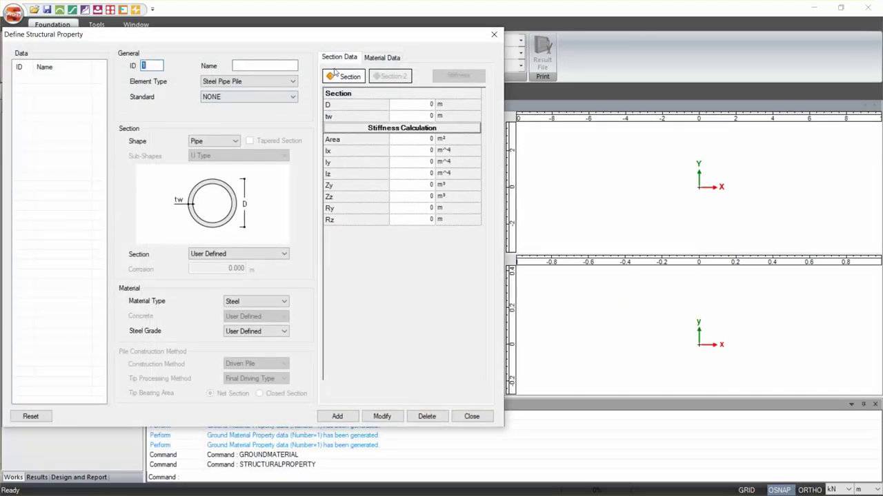
{"action": "left_click_drag", "start_coordinate": [223, 30], "coordinate": [369, 74]}
{"action": "left_click", "coordinate": [398, 108]}
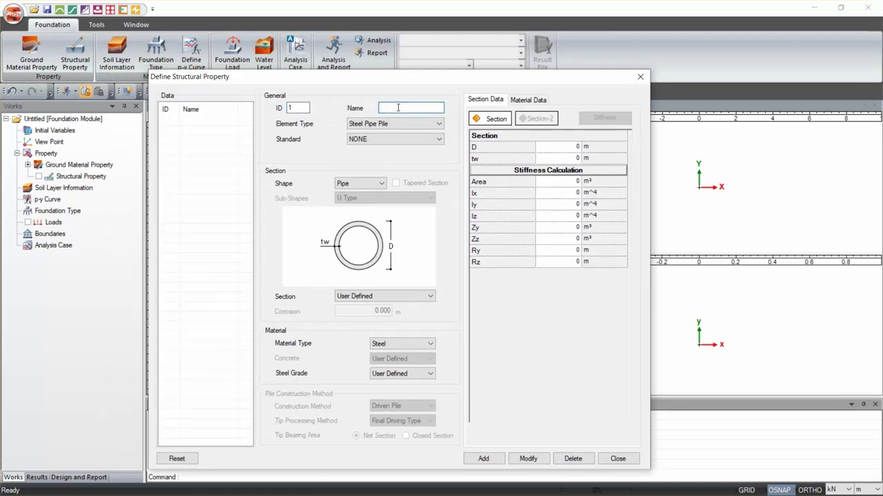
{"action": "type", "text": "Pile"}
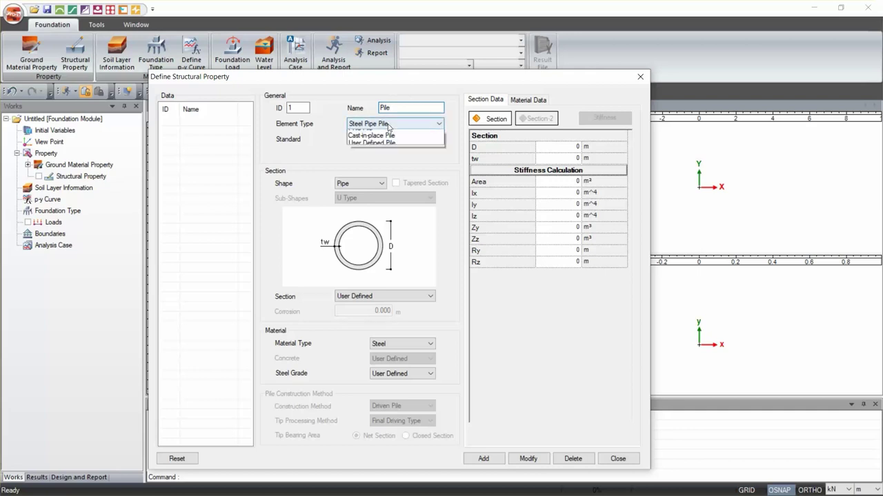
{"action": "left_click", "coordinate": [388, 124]}
{"action": "left_click", "coordinate": [384, 147]}
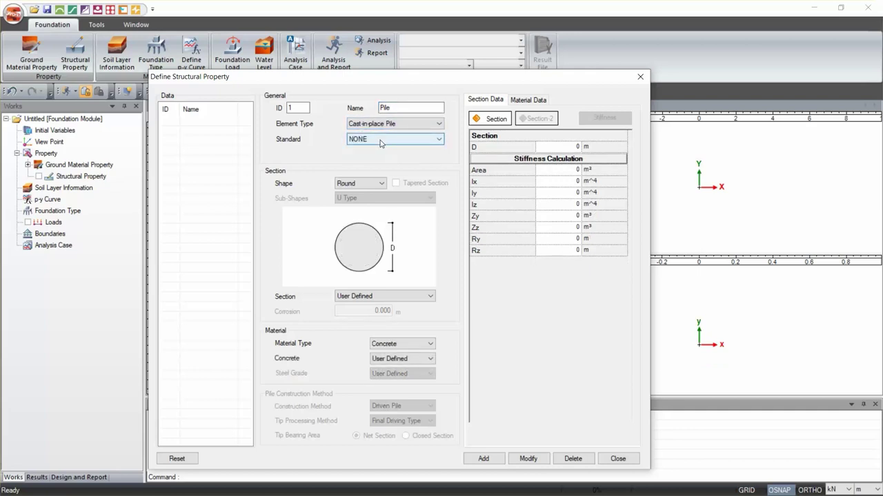
{"action": "left_click", "coordinate": [380, 142]}
{"action": "left_click", "coordinate": [382, 149]}
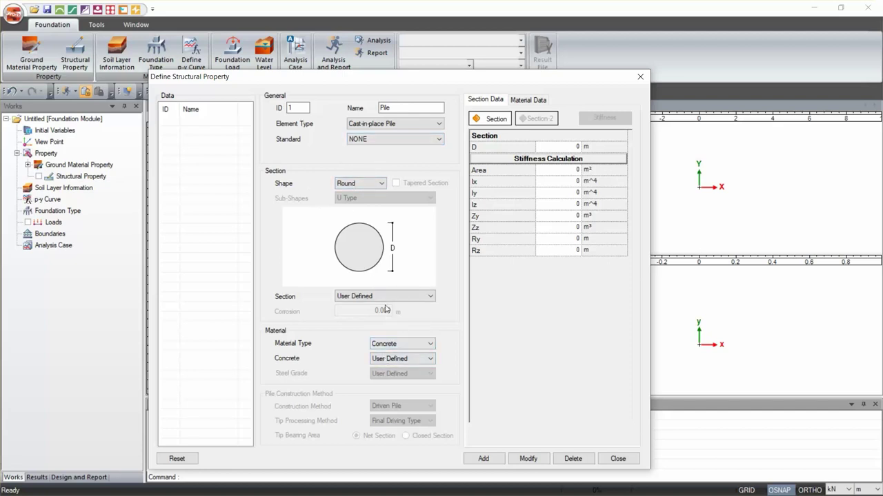
Keep the pile's round section user defined and set its diameter D to 0.4 m
{"action": "left_click", "coordinate": [431, 297]}
{"action": "left_click", "coordinate": [424, 302]}
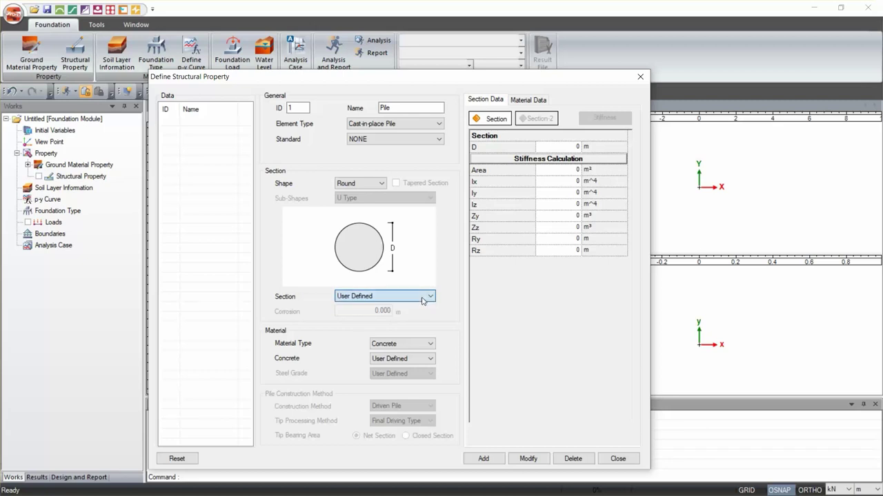
{"action": "left_click", "coordinate": [494, 120]}
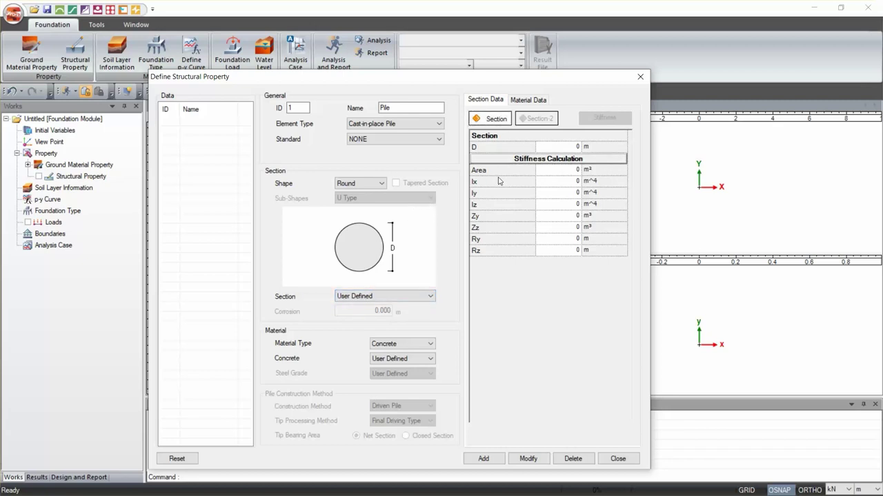
{"action": "left_click", "coordinate": [567, 147]}
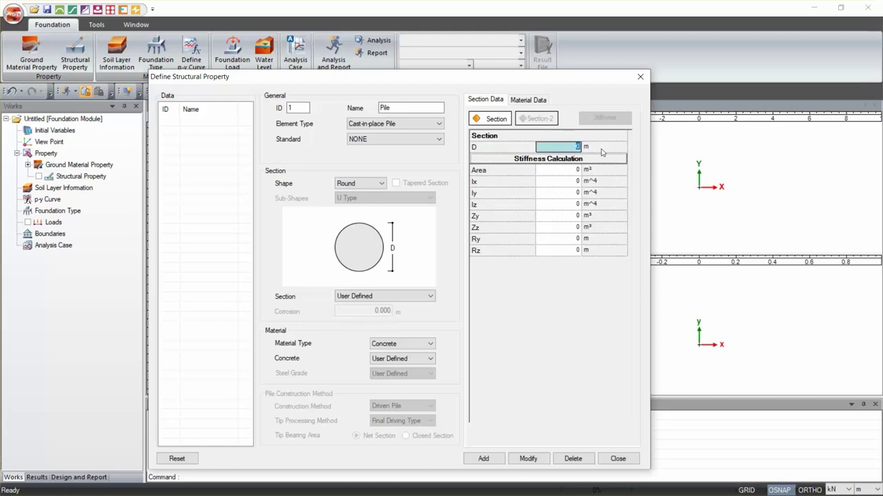
{"action": "type", "text": "0.4"}
{"action": "key", "text": "Return"}
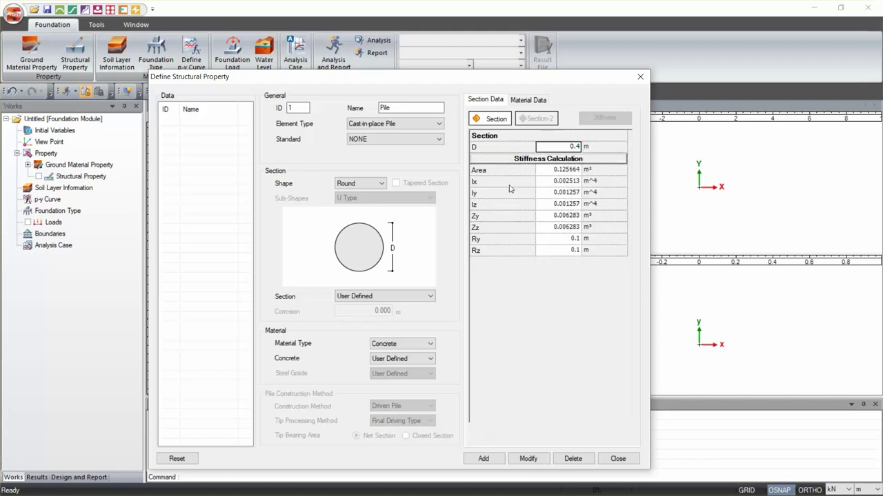
{"action": "left_click", "coordinate": [569, 148]}
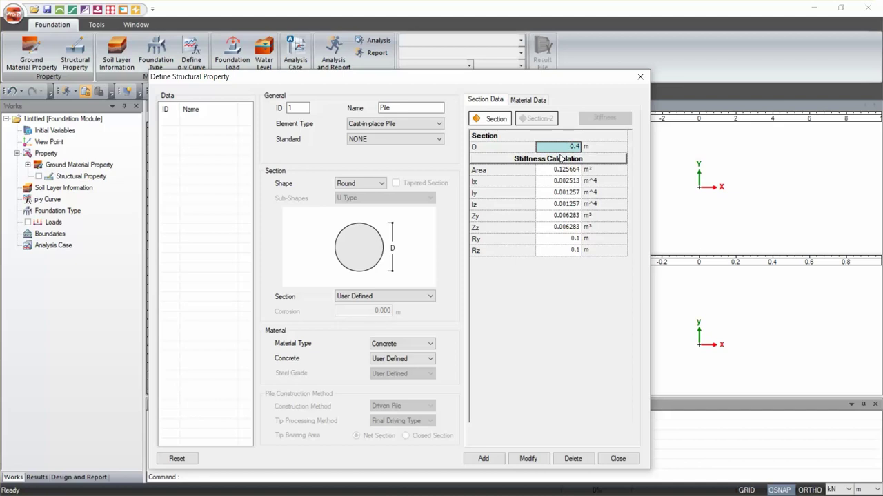
Set the pile concrete's unit weight to 23.56 kN/m³, add the pile property and close its definition
{"action": "left_click", "coordinate": [529, 100]}
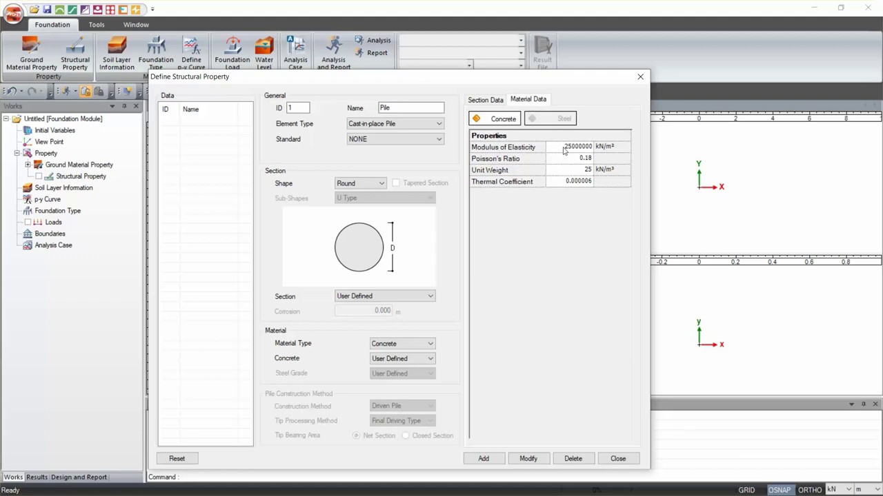
{"action": "left_click", "coordinate": [564, 148]}
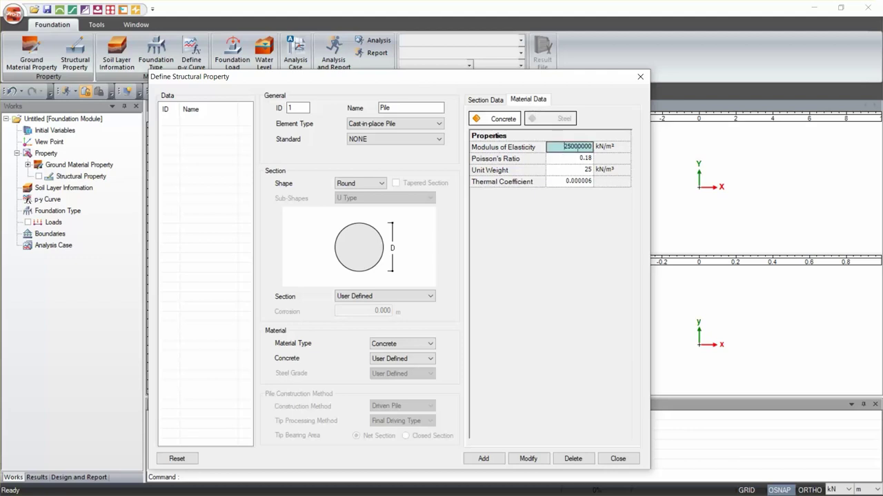
{"action": "left_click", "coordinate": [584, 146]}
{"action": "left_click_drag", "start_coordinate": [582, 147], "coordinate": [592, 147]}
{"action": "double_click", "coordinate": [560, 146]}
{"action": "left_click", "coordinate": [577, 161]}
{"action": "left_click", "coordinate": [565, 146]}
{"action": "left_click_drag", "start_coordinate": [569, 146], "coordinate": [590, 147]}
{"action": "left_click", "coordinate": [578, 161]}
{"action": "left_click", "coordinate": [558, 149]}
{"action": "left_click", "coordinate": [569, 171]}
{"action": "left_click", "coordinate": [566, 170]}
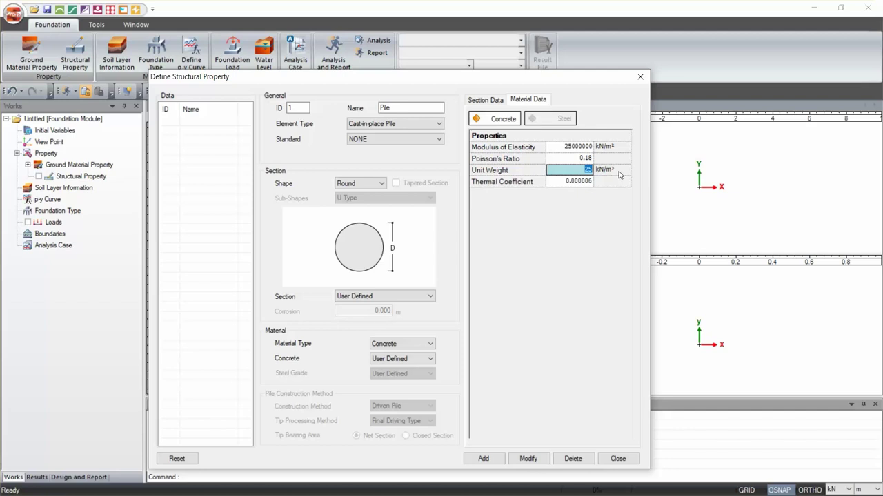
{"action": "type", "text": "23.56"}
{"action": "left_click", "coordinate": [483, 458]}
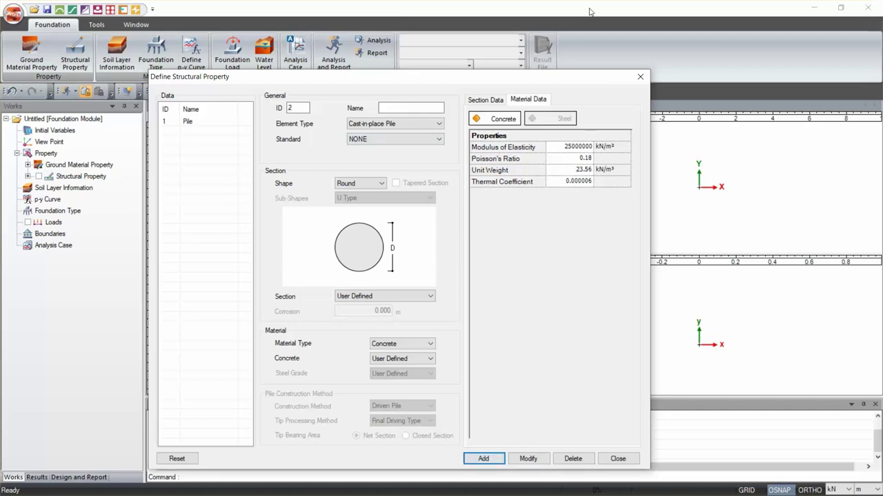
{"action": "left_click", "coordinate": [639, 76]}
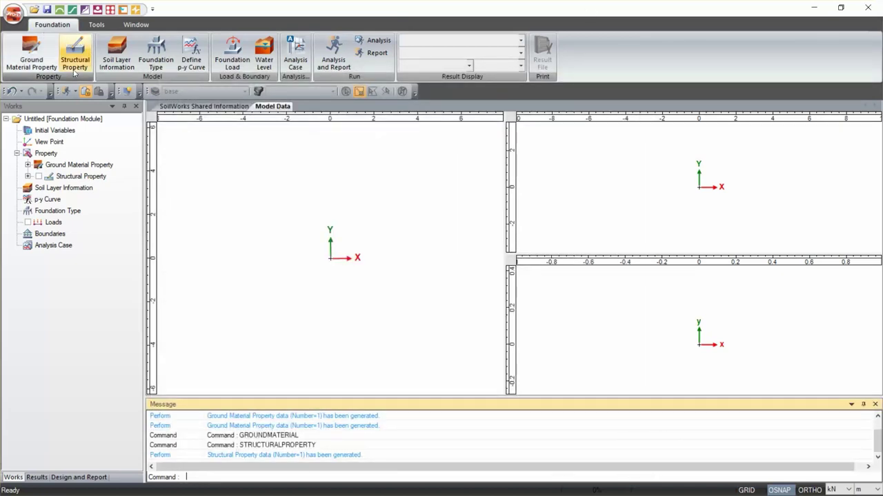
Define the first soil layer as Layer 1 with a depth of 3 m and Sand as its ground material
{"action": "left_click", "coordinate": [128, 60]}
{"action": "left_click_drag", "start_coordinate": [223, 40], "coordinate": [348, 74]}
{"action": "left_click", "coordinate": [232, 182]}
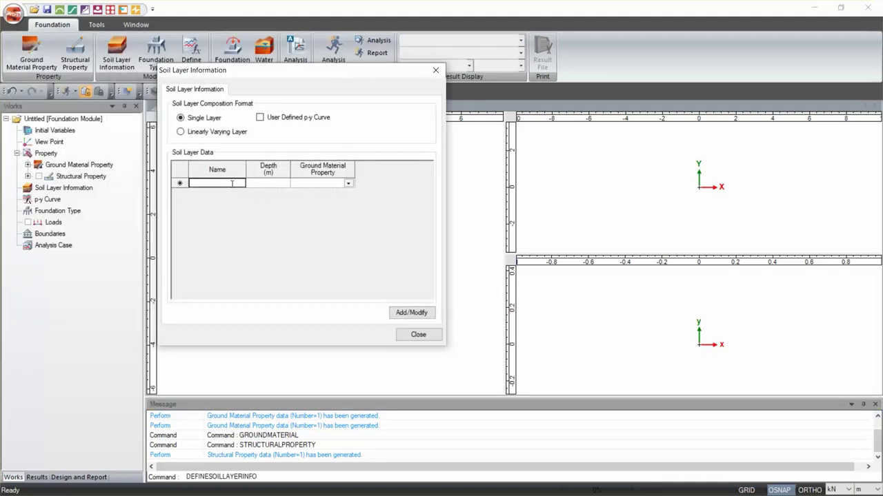
{"action": "type", "text": "Layer 1"}
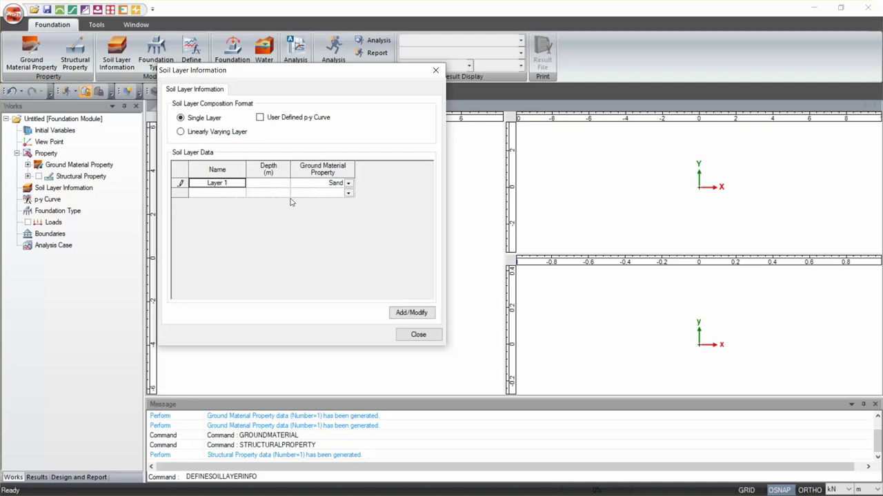
{"action": "left_click", "coordinate": [349, 183]}
{"action": "left_click", "coordinate": [349, 183]}
{"action": "left_click", "coordinate": [328, 198]}
{"action": "left_click", "coordinate": [280, 184]}
{"action": "type", "text": "3"}
{"action": "key", "text": "Return"}
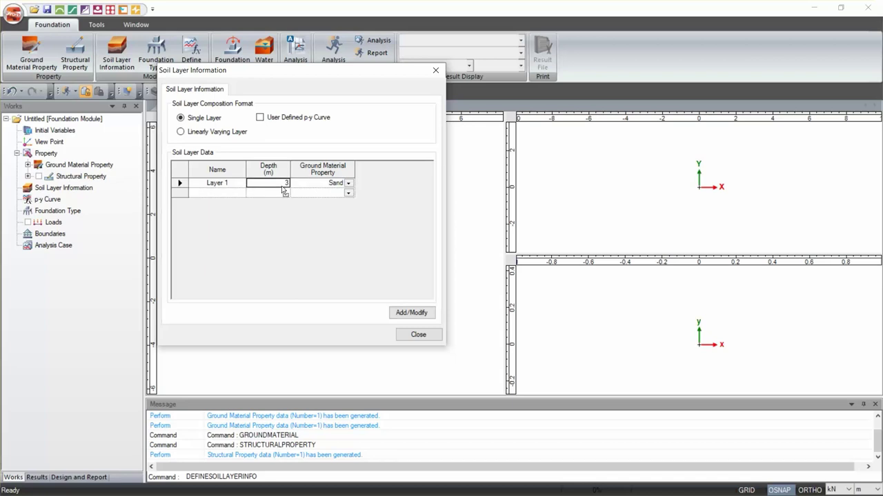
Add Layer 2 to the soil layers with a depth of 6 m and the second Sand material
{"action": "left_click", "coordinate": [220, 193]}
{"action": "type", "text": "La"}
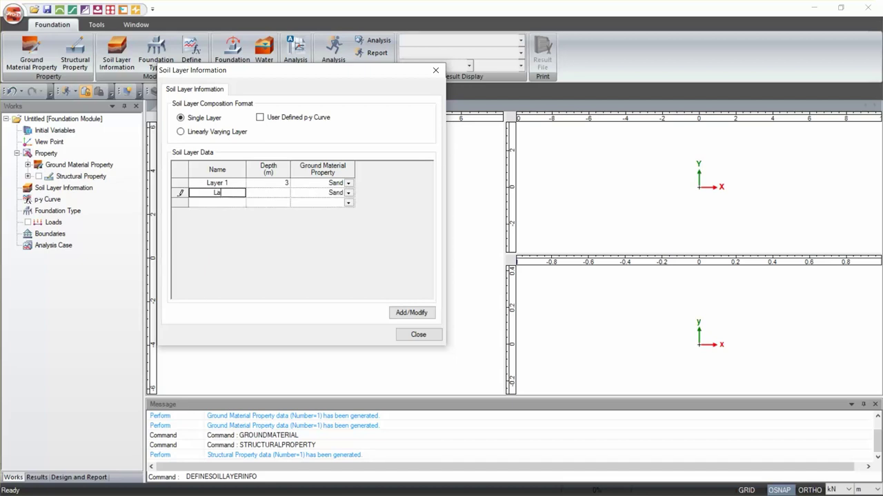
{"action": "type", "text": "yer 2"}
{"action": "left_click", "coordinate": [280, 195]}
{"action": "type", "text": "6"}
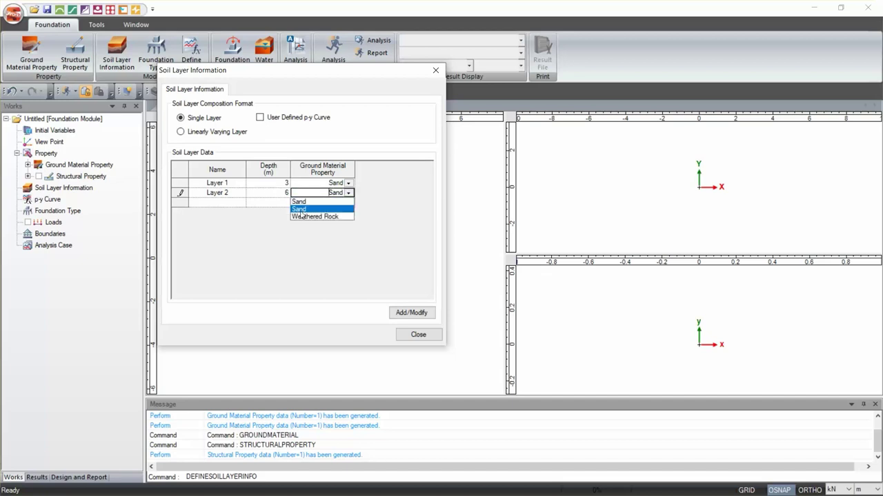
{"action": "left_click", "coordinate": [301, 211]}
{"action": "left_click", "coordinate": [348, 193]}
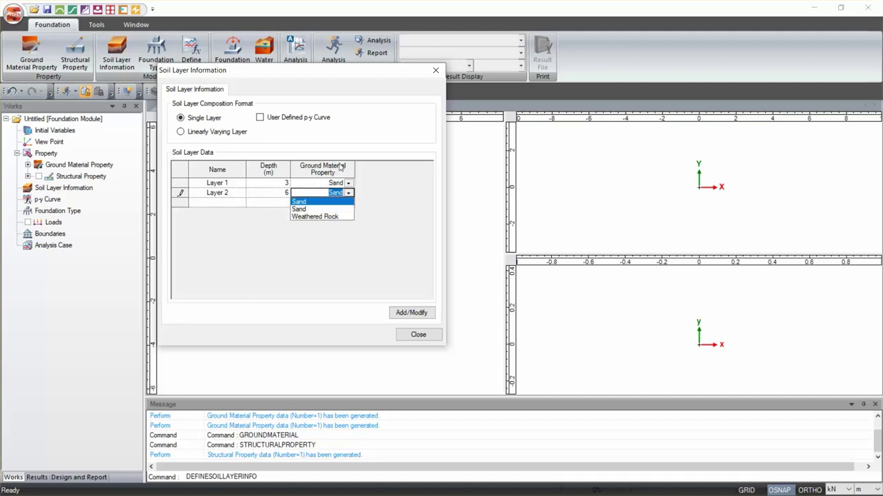
{"action": "left_click", "coordinate": [304, 210]}
Add Layer 3 with a depth of 12 m and Weathered Rock as its material, then apply the soil layers and close their definition
{"action": "left_click", "coordinate": [226, 203]}
{"action": "type", "text": "Layer 3"}
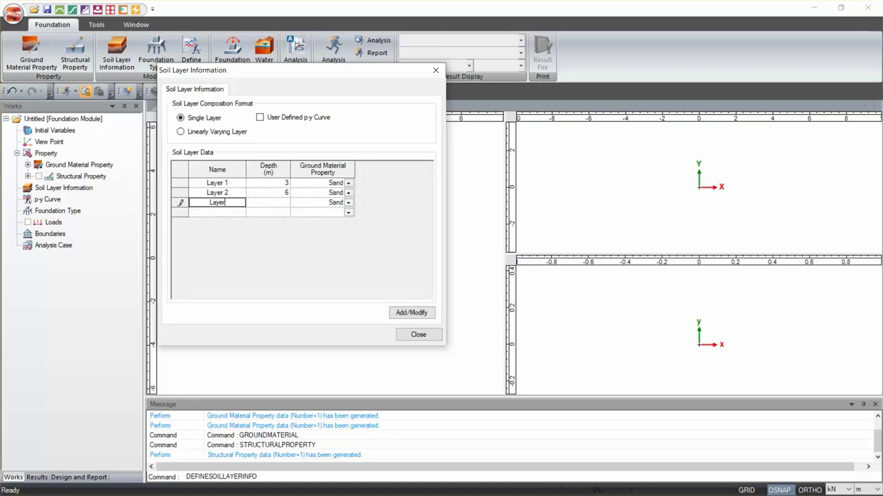
{"action": "left_click", "coordinate": [286, 203]}
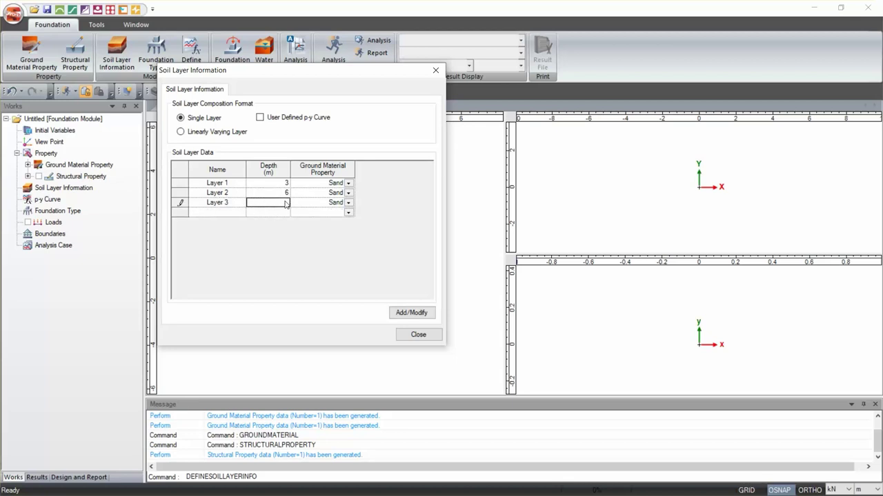
{"action": "type", "text": "12"}
{"action": "left_click", "coordinate": [337, 203]}
{"action": "left_click", "coordinate": [349, 202]}
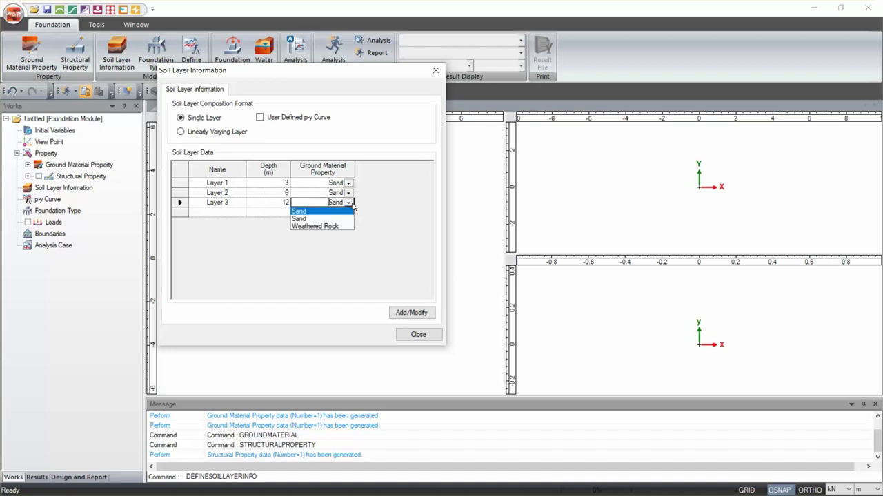
{"action": "left_click", "coordinate": [308, 228]}
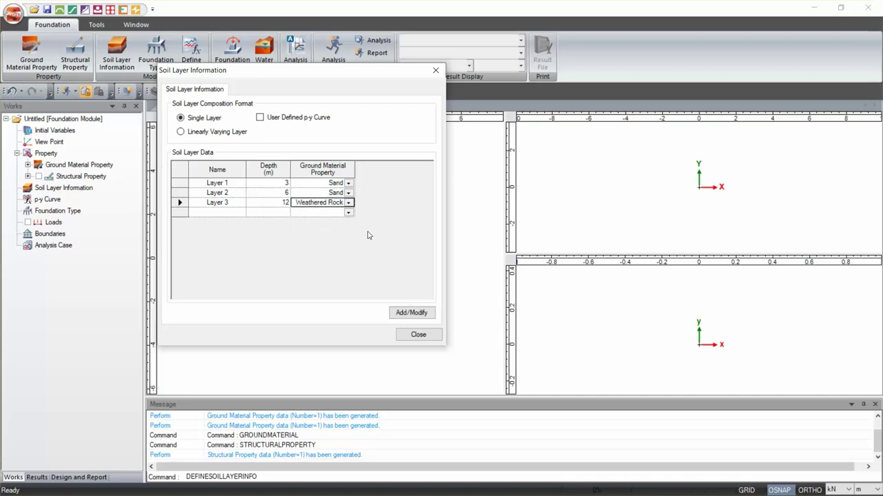
{"action": "left_click", "coordinate": [413, 312]}
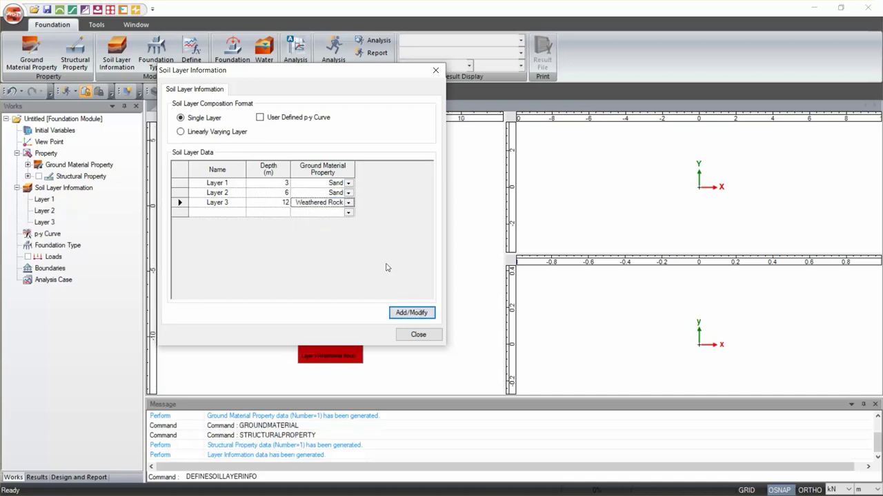
{"action": "left_click", "coordinate": [418, 336]}
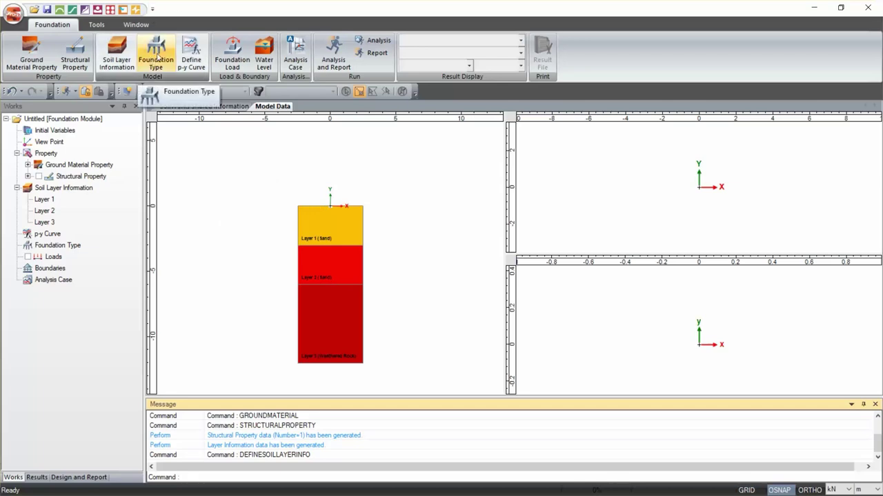
Start a foundation type definition and set the footing size to B 2 m, L 2 m and H 0.5 m
{"action": "left_click", "coordinate": [171, 64]}
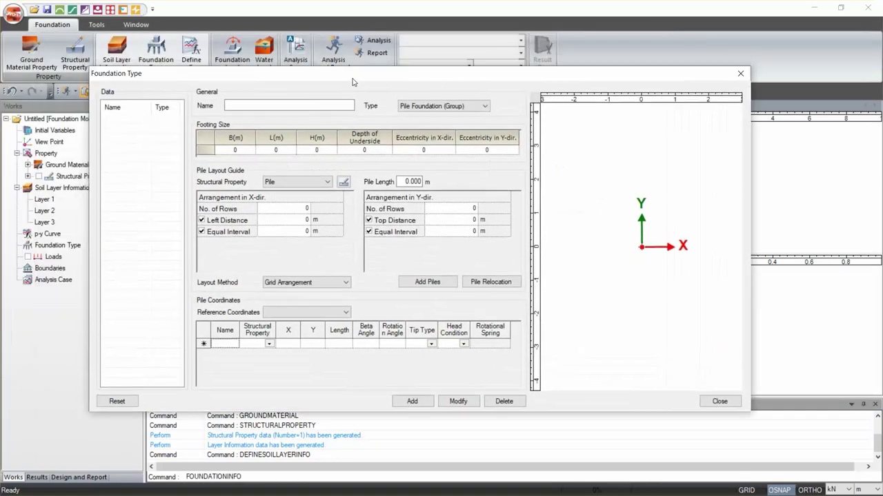
{"action": "left_click_drag", "start_coordinate": [352, 82], "coordinate": [405, 112]}
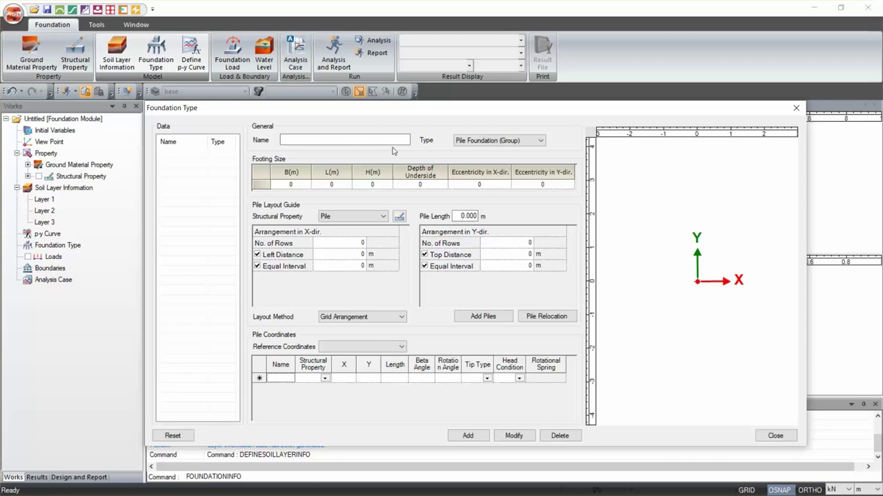
{"action": "left_click", "coordinate": [301, 184]}
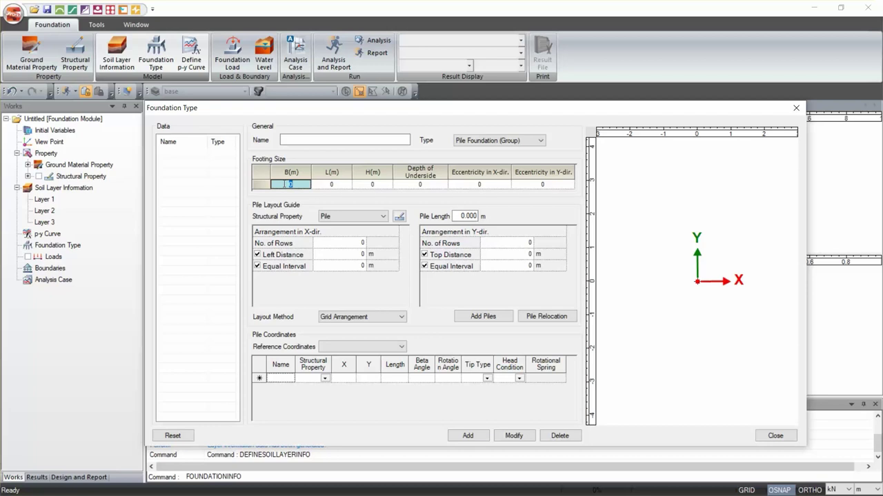
{"action": "type", "text": "2"}
{"action": "left_click", "coordinate": [332, 183]}
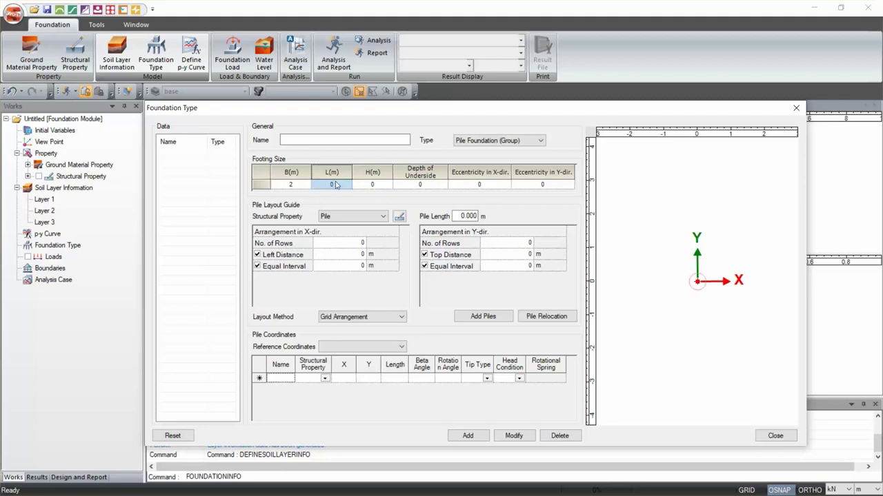
{"action": "type", "text": "2"}
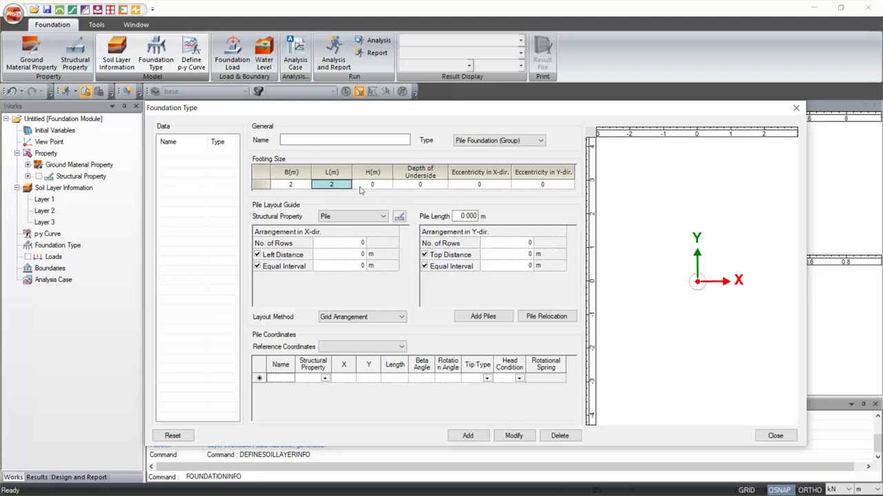
{"action": "left_click", "coordinate": [380, 188]}
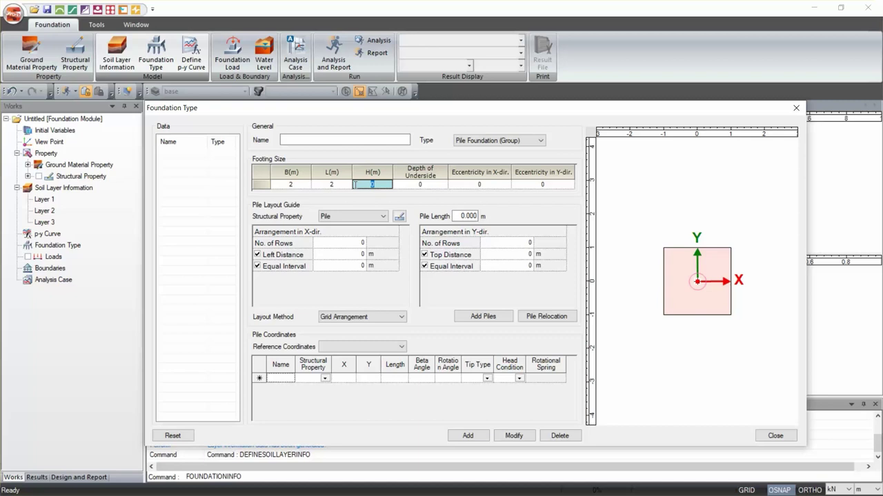
{"action": "type", "text": "0.5"}
Set the footing's depth of underside to 0.5
{"action": "left_click", "coordinate": [420, 186]}
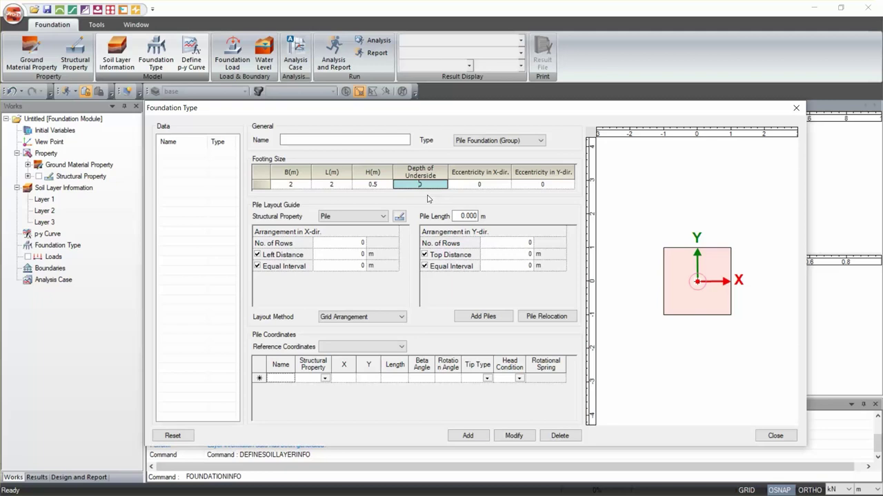
{"action": "double_click", "coordinate": [404, 184]}
{"action": "left_click", "coordinate": [420, 185]}
{"action": "key", "text": "BackSpace"}
{"action": "type", "text": "0.5"}
{"action": "left_click", "coordinate": [473, 186]}
{"action": "left_click", "coordinate": [421, 183]}
Keep Pile as the structural property for the pile layout and set the pile length to 6 m
{"action": "left_click", "coordinate": [353, 217]}
{"action": "left_click", "coordinate": [353, 226]}
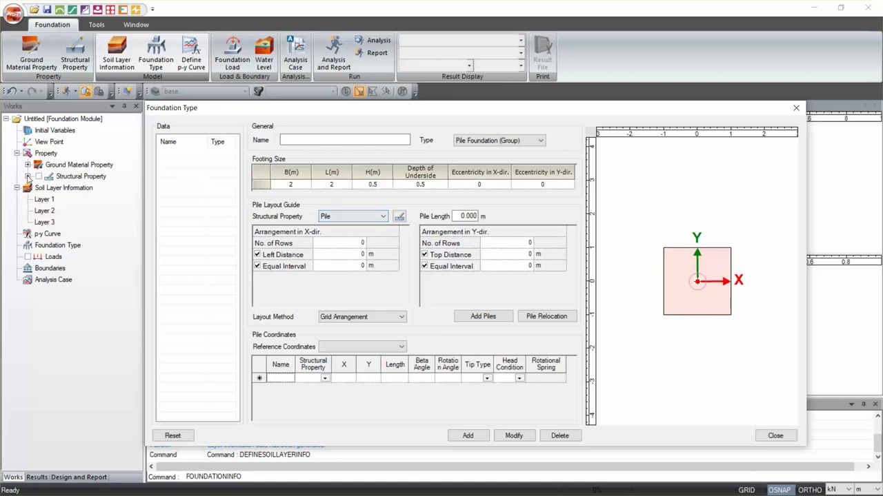
{"action": "left_click", "coordinate": [460, 216]}
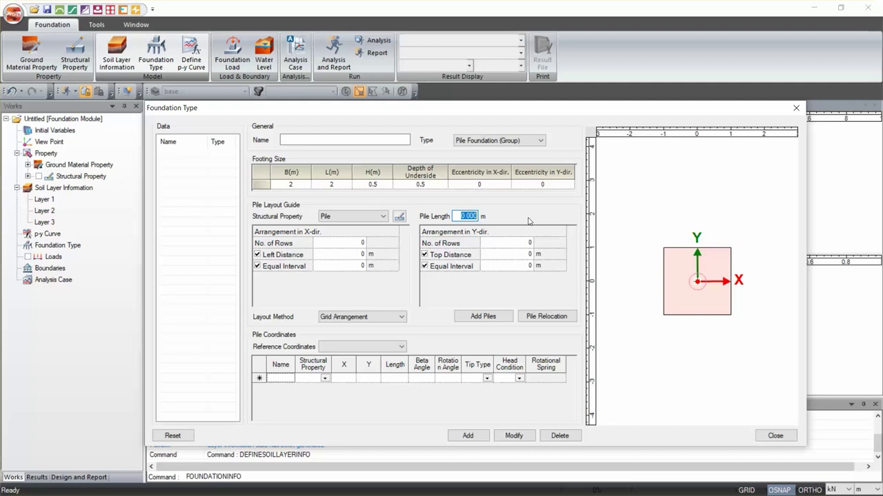
{"action": "type", "text": "6"}
Arrange the piles in 2 rows at an equal interval of 1 m in both the X and Y directions
{"action": "left_click", "coordinate": [338, 243]}
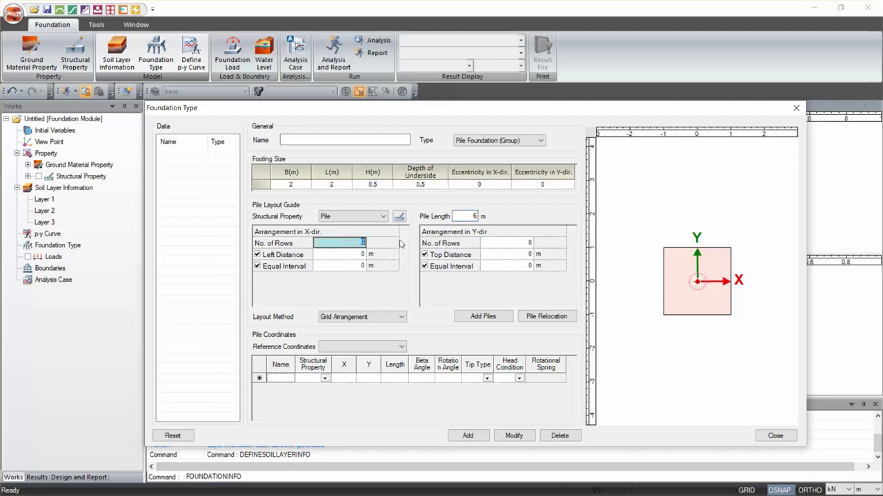
{"action": "type", "text": "2"}
{"action": "left_click", "coordinate": [513, 245]}
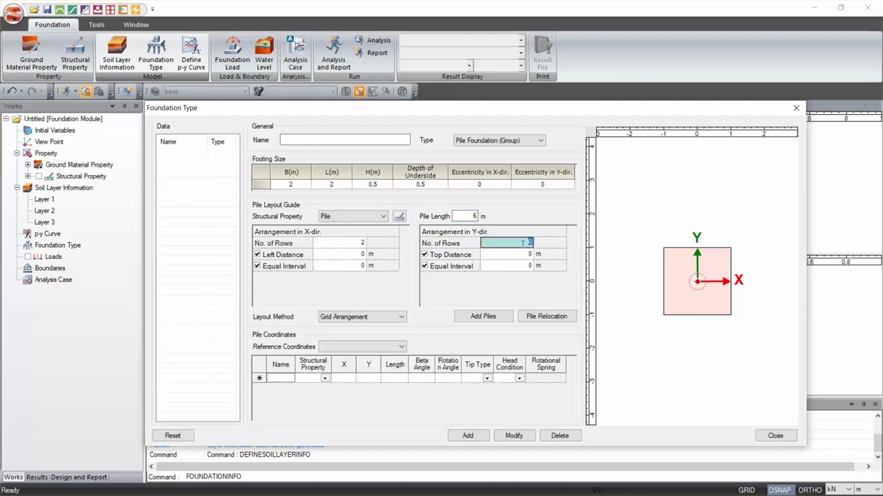
{"action": "type", "text": "2"}
{"action": "left_click", "coordinate": [342, 255]}
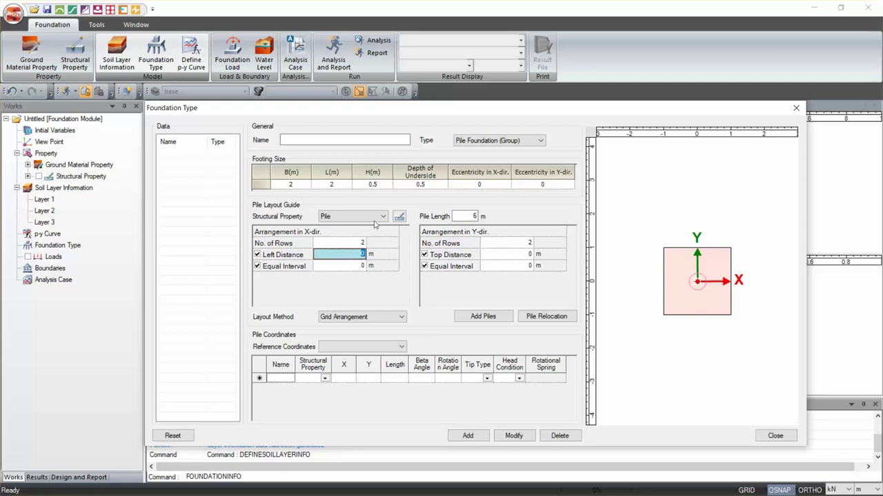
{"action": "left_click", "coordinate": [355, 267]}
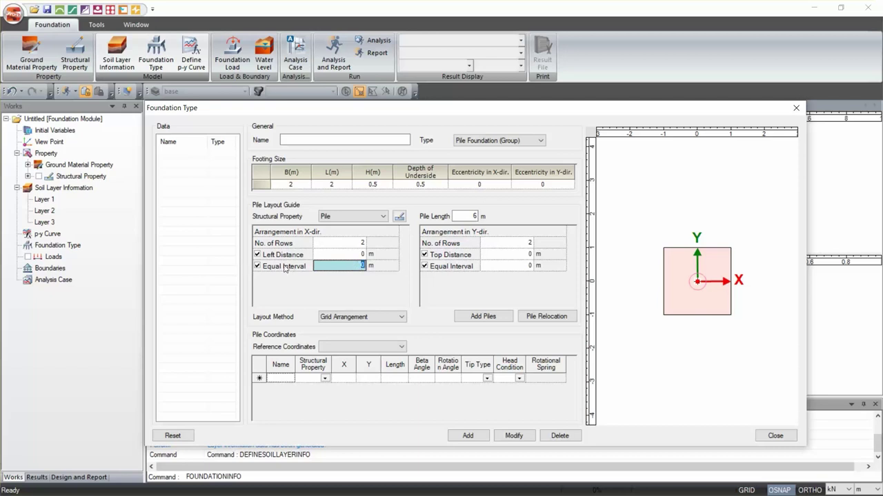
{"action": "type", "text": "1"}
{"action": "left_click", "coordinate": [496, 268]}
{"action": "type", "text": "1"}
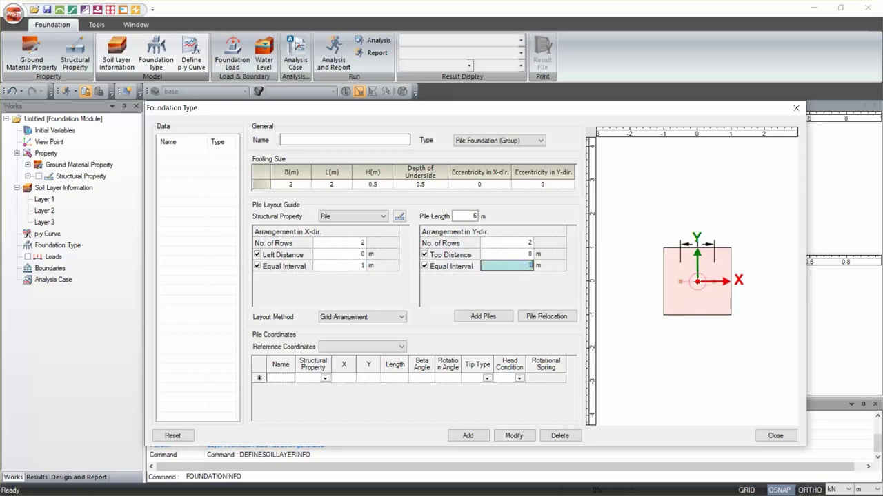
{"action": "key", "text": "Return"}
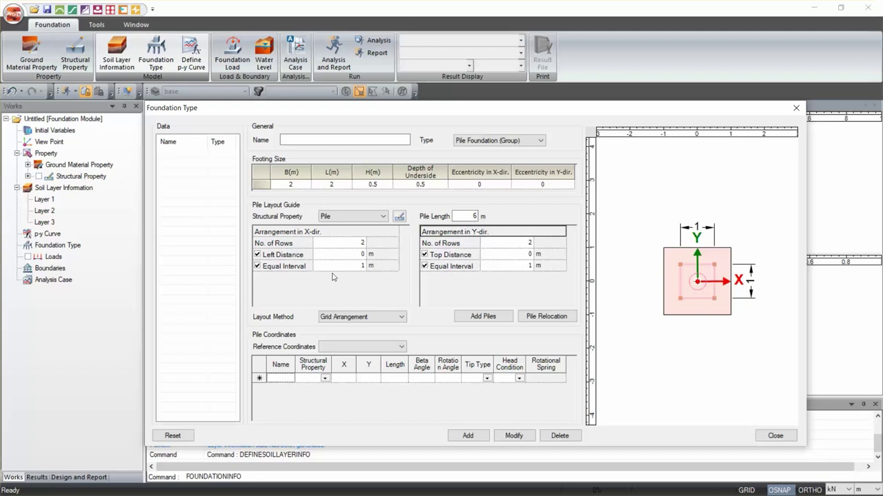
Generate the grid of piles on the footing from the layout settings using Pile Relocation
{"action": "left_click", "coordinate": [358, 268]}
{"action": "left_click", "coordinate": [349, 247]}
{"action": "left_click", "coordinate": [338, 269]}
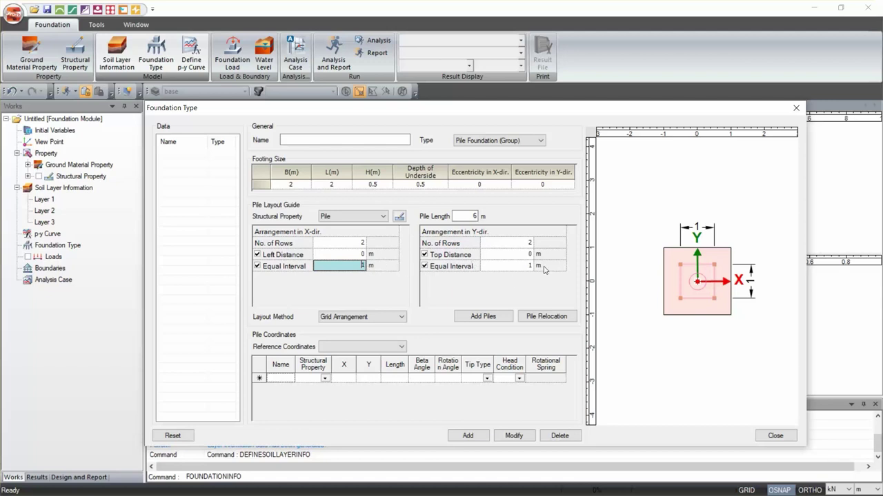
{"action": "left_click", "coordinate": [555, 319]}
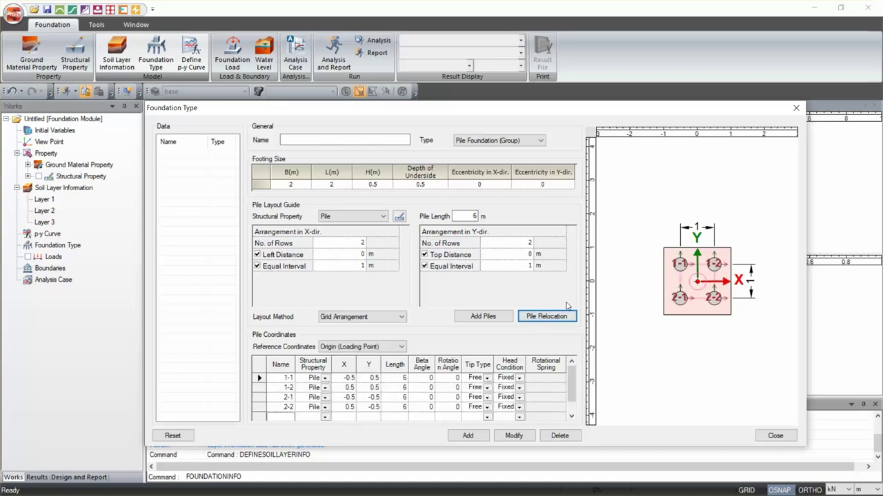
{"action": "scroll", "coordinate": [724, 250], "scroll_direction": "up", "scroll_amount": 4}
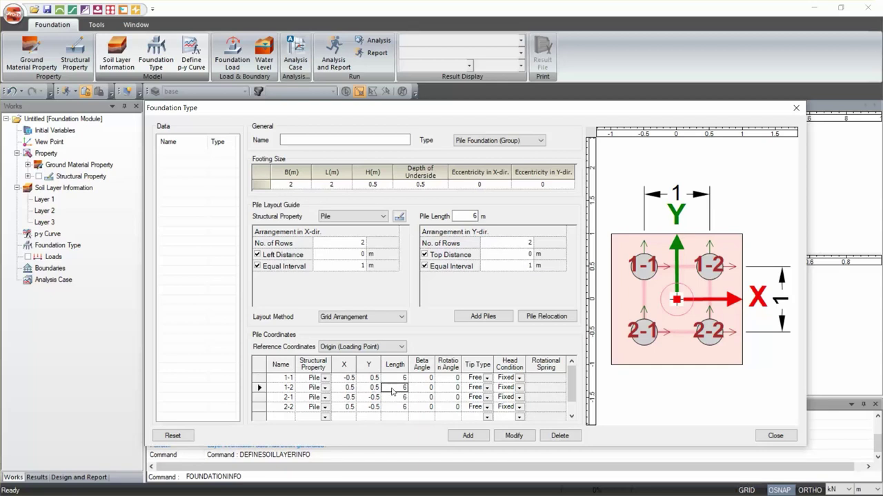
Examine the X and Y coordinates, lengths, beta angles and rotation angles of the generated piles
{"action": "left_click", "coordinate": [361, 380]}
{"action": "key", "text": "Down"}
{"action": "key", "text": "Down"}
{"action": "mouse_move", "coordinate": [366, 408]}
{"action": "left_mouse_down"}
{"action": "mouse_move", "coordinate": [347, 397]}
{"action": "mouse_move", "coordinate": [347, 378]}
{"action": "mouse_move", "coordinate": [366, 405]}
{"action": "left_mouse_up"}
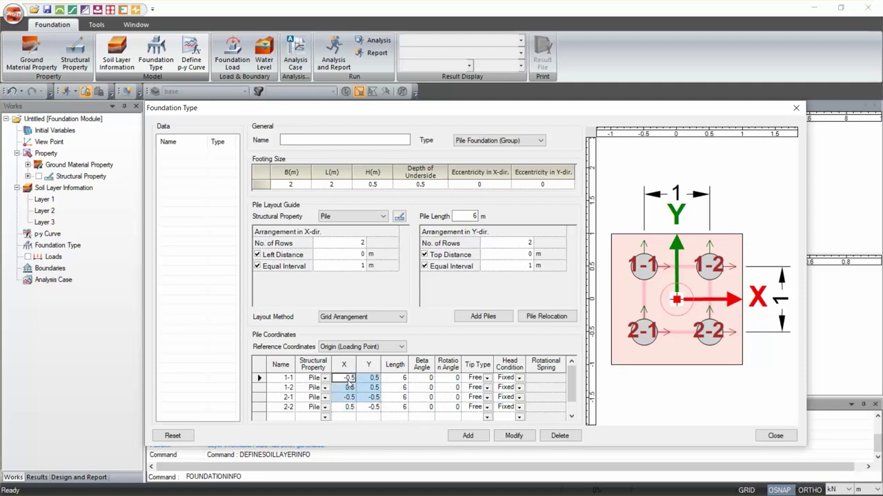
{"action": "left_click", "coordinate": [365, 381]}
{"action": "left_click", "coordinate": [391, 378]}
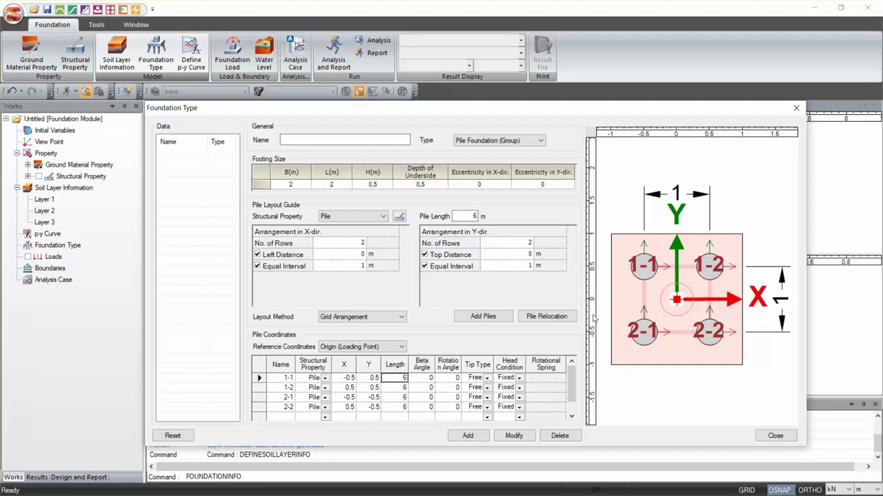
{"action": "left_click", "coordinate": [429, 377]}
{"action": "left_click", "coordinate": [428, 397]}
{"action": "left_click_drag", "start_coordinate": [427, 407], "coordinate": [427, 390]}
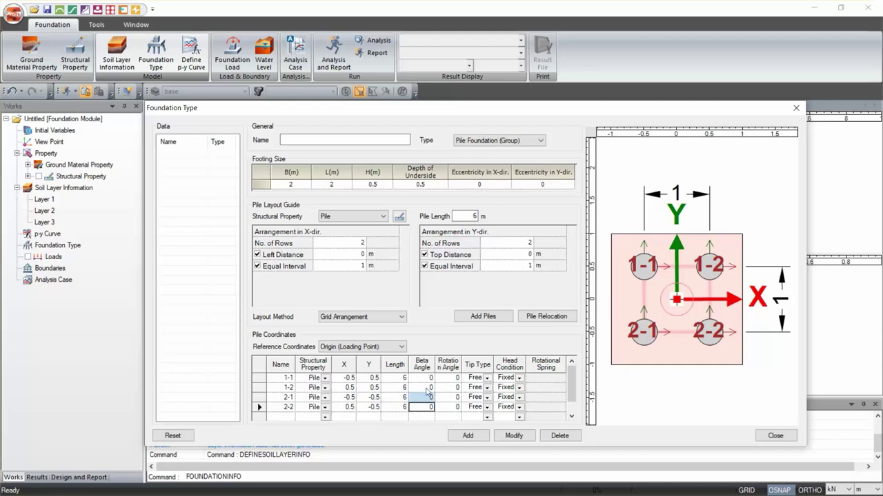
{"action": "left_click", "coordinate": [422, 378]}
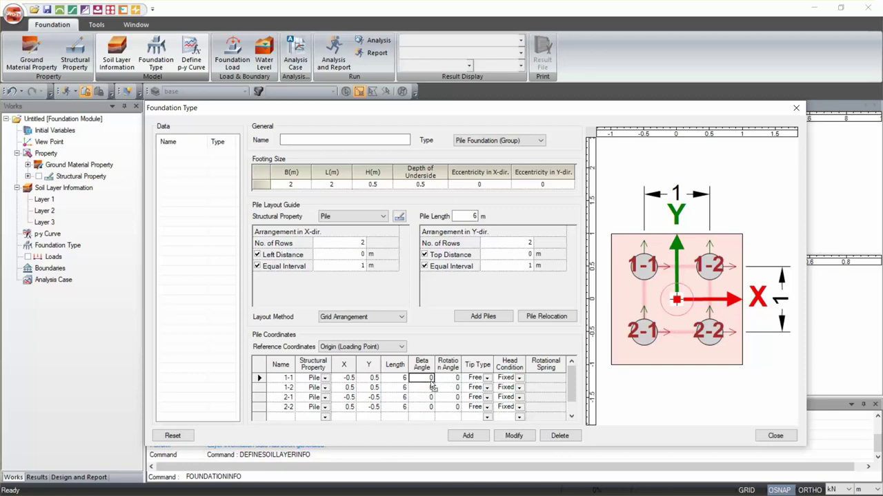
{"action": "left_click_drag", "start_coordinate": [427, 407], "coordinate": [428, 377]}
{"action": "left_click", "coordinate": [453, 379]}
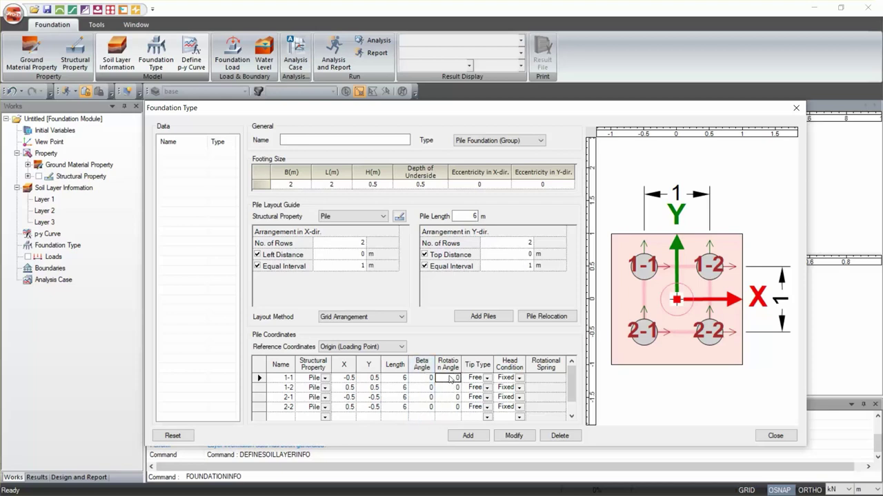
{"action": "left_click", "coordinate": [457, 408]}
{"action": "left_click", "coordinate": [456, 378]}
Check the tip type options for pile 1-1 and keep it as Free End
{"action": "left_click", "coordinate": [487, 380]}
{"action": "left_click", "coordinate": [486, 380]}
{"action": "left_click", "coordinate": [488, 379]}
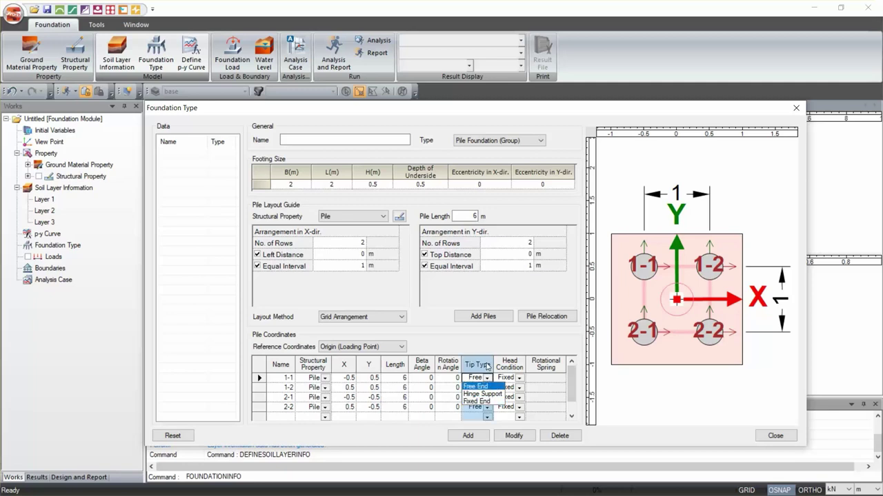
{"action": "left_click", "coordinate": [478, 385]}
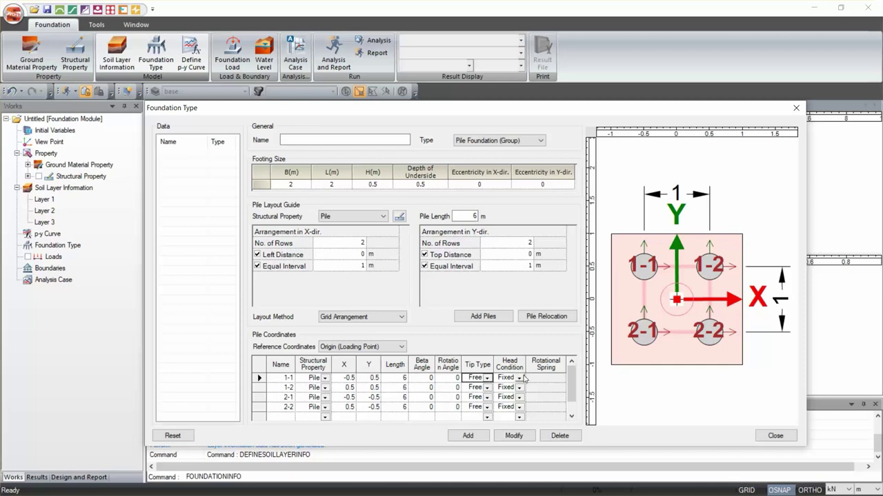
Check the head condition options for pile 1-1 and keep it as Fixed End
{"action": "left_click", "coordinate": [520, 378]}
{"action": "left_click", "coordinate": [520, 379]}
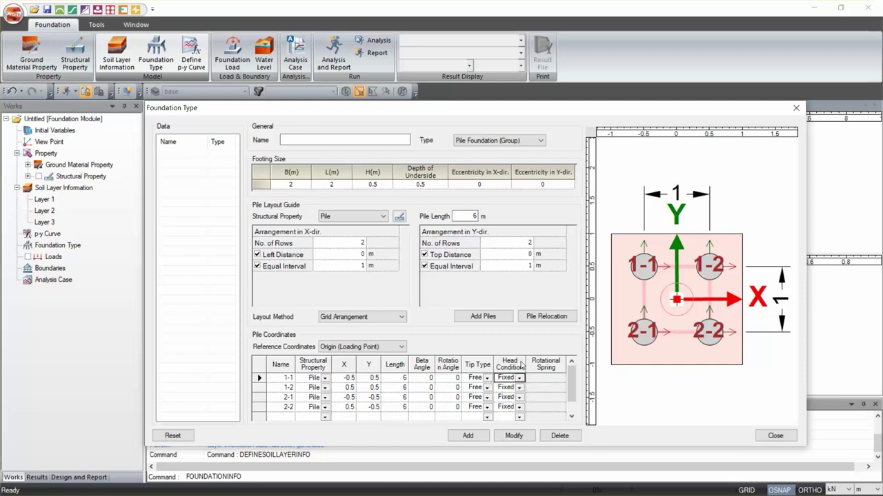
{"action": "left_click", "coordinate": [520, 378]}
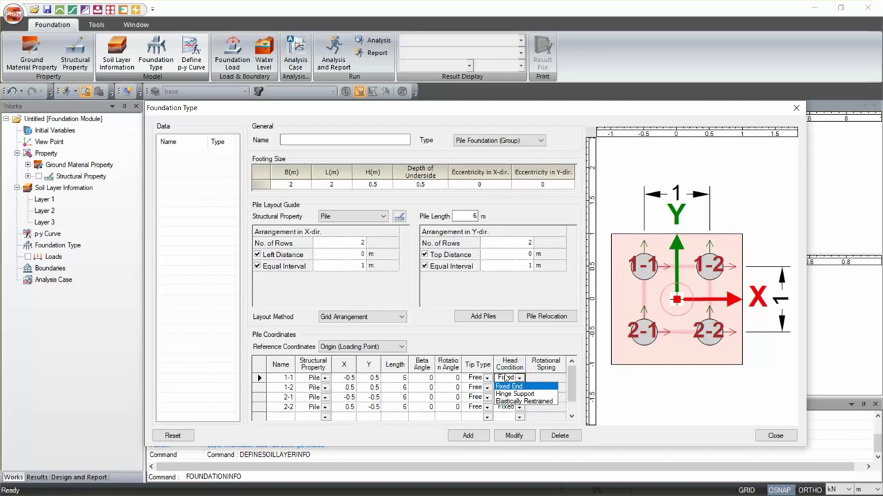
{"action": "left_click", "coordinate": [524, 380]}
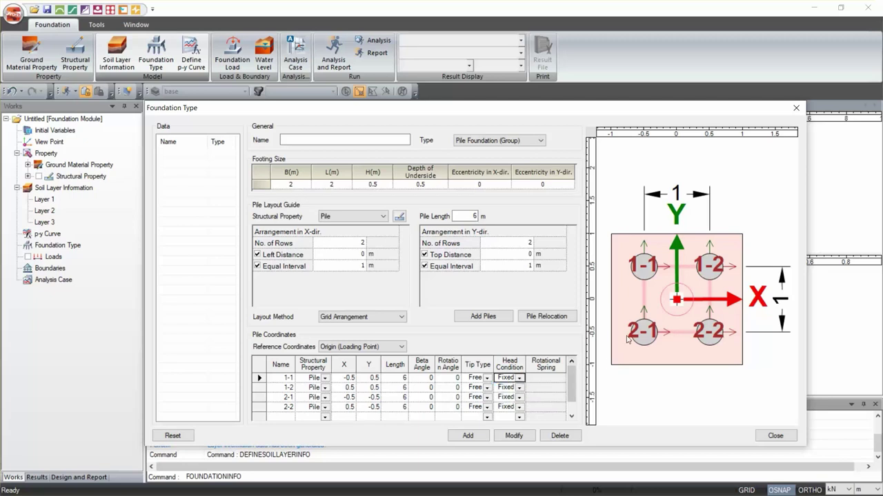
{"action": "left_click", "coordinate": [519, 378]}
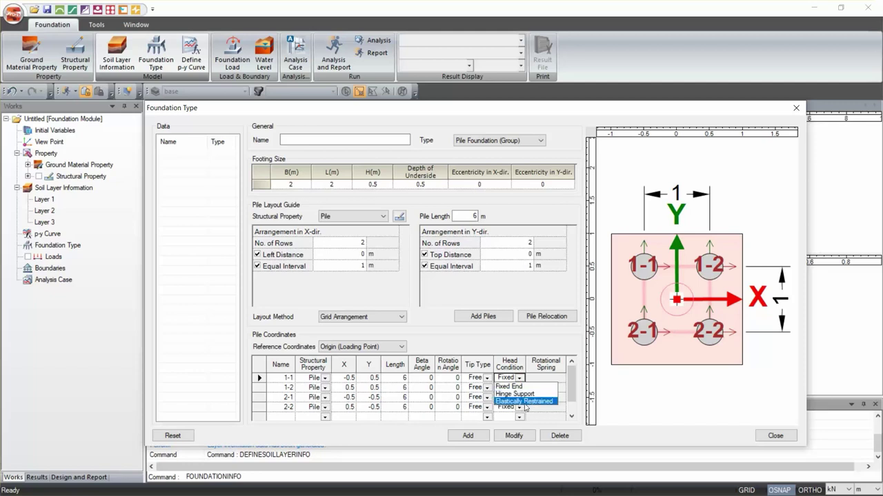
{"action": "left_click", "coordinate": [541, 364]}
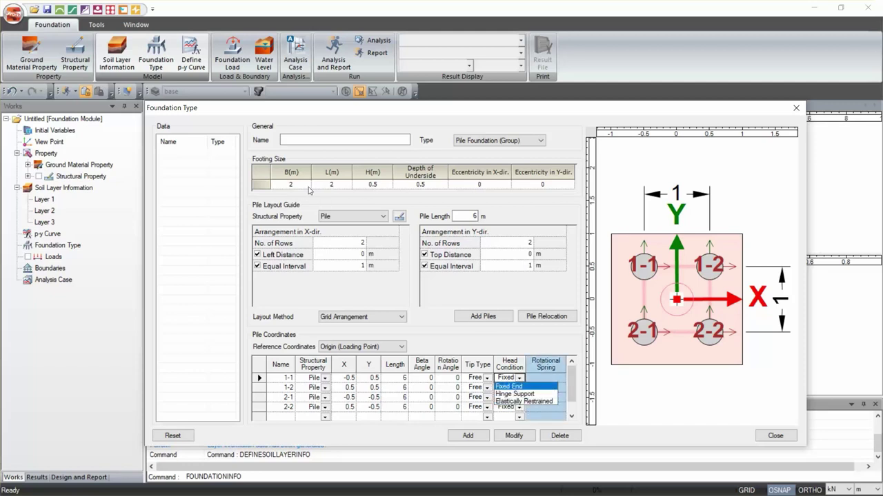
{"action": "left_click", "coordinate": [513, 364]}
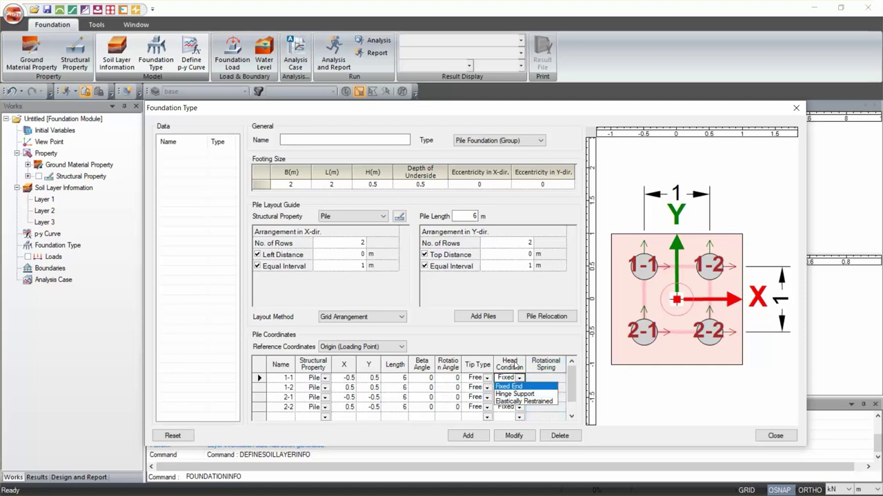
{"action": "left_click", "coordinate": [447, 301]}
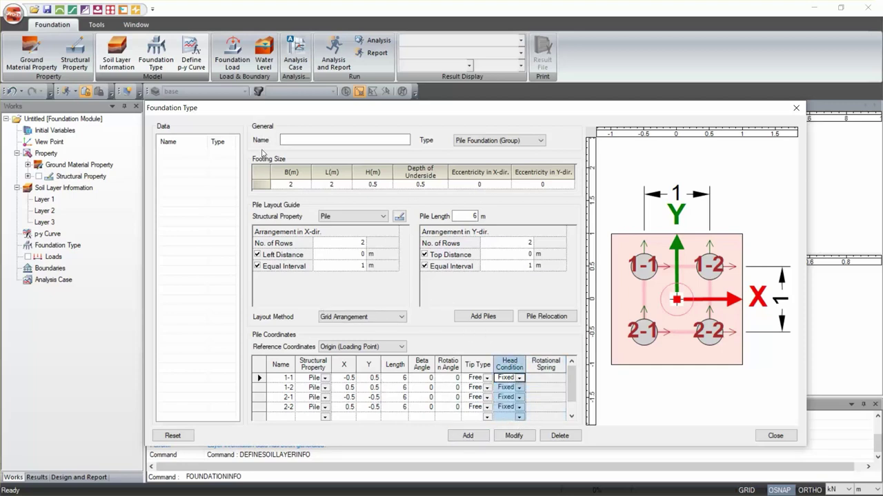
Name the foundation type "Pile Foundation", add it to the data list and close the foundation type settings
{"action": "left_click", "coordinate": [304, 140]}
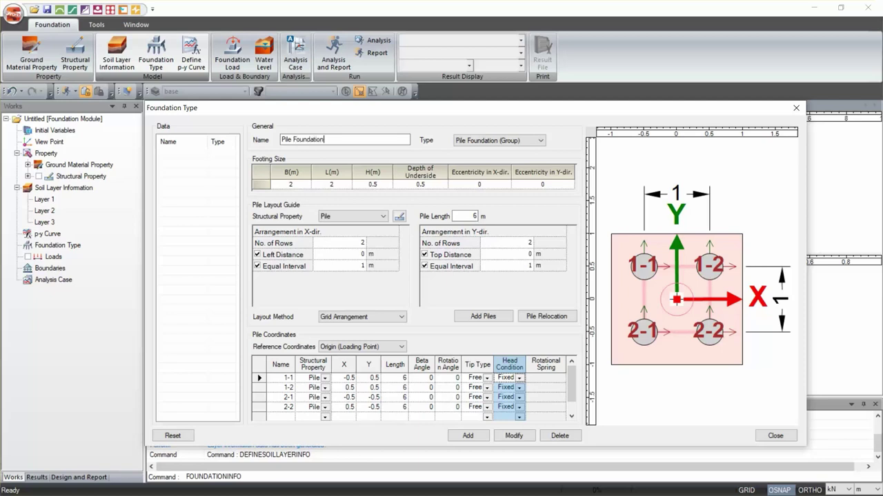
{"action": "left_click", "coordinate": [469, 435]}
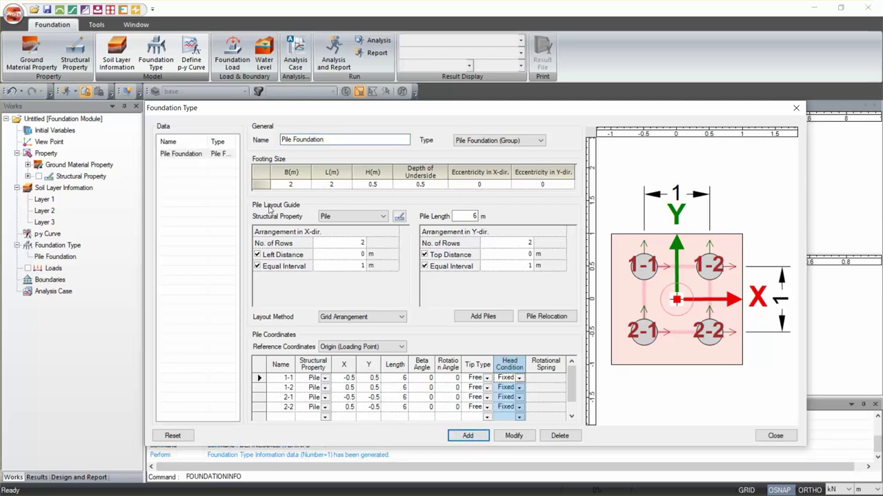
{"action": "left_click", "coordinate": [775, 436]}
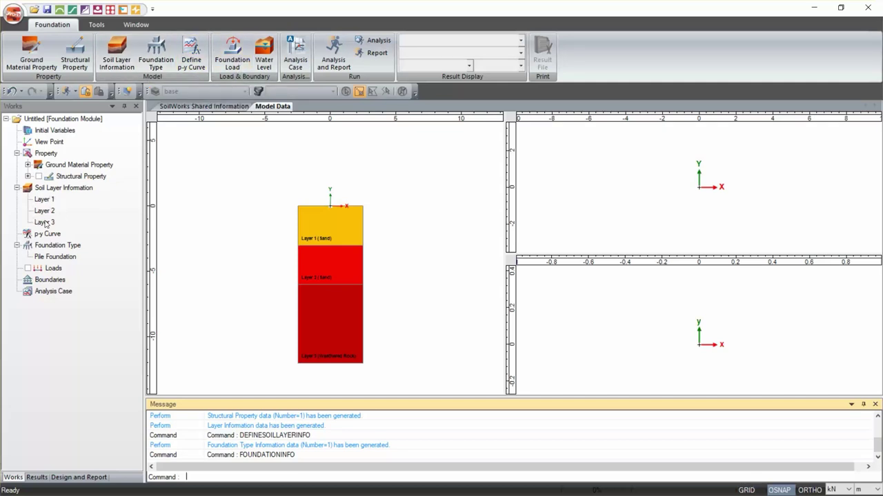
View the input table for user-defined p-y curves and close it without adding a curve
{"action": "left_click", "coordinate": [191, 55]}
{"action": "left_click_drag", "start_coordinate": [213, 30], "coordinate": [341, 126]}
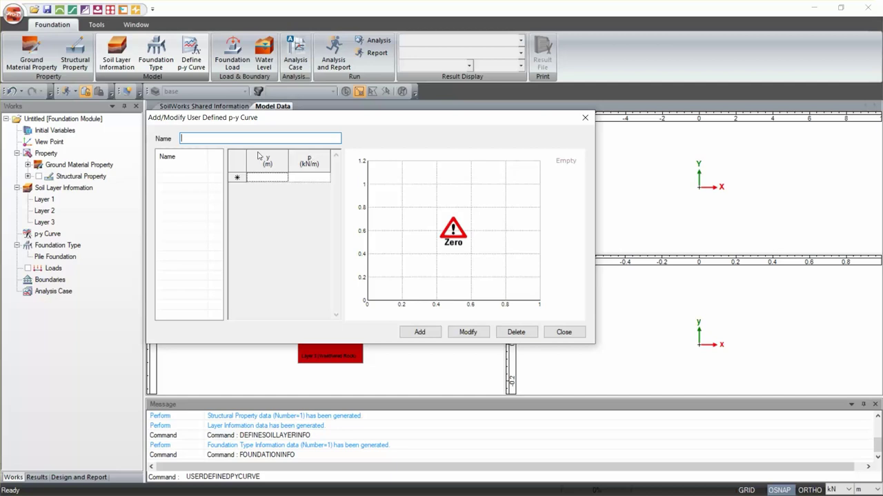
{"action": "left_click", "coordinate": [585, 118]}
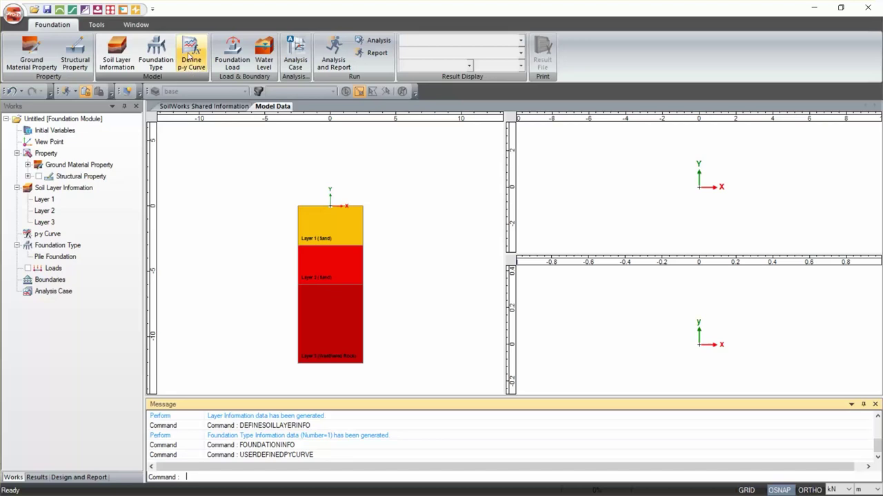
Open the foundation load table and examine its Vx, Vy, P, Mx, My and Mz load components
{"action": "left_click", "coordinate": [232, 55]}
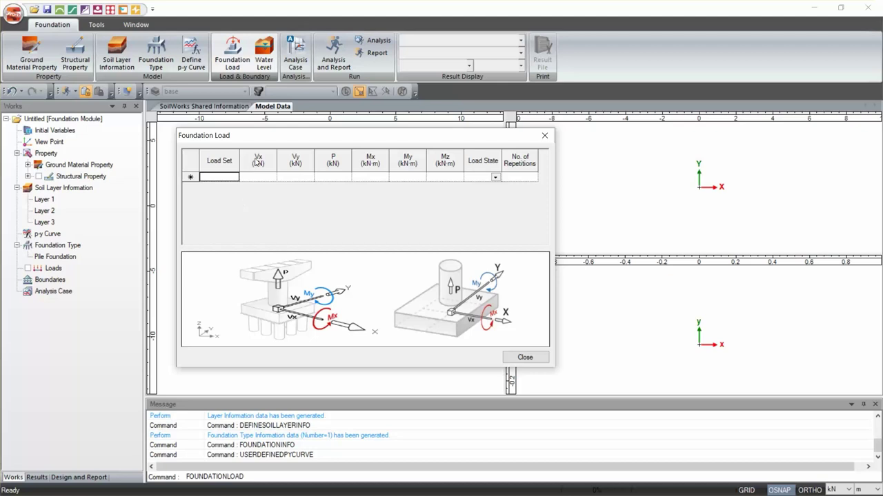
{"action": "left_click", "coordinate": [309, 178]}
{"action": "key", "text": "Right"}
{"action": "key", "text": "Right"}
{"action": "key", "text": "Left"}
{"action": "key", "text": "Left"}
{"action": "key", "text": "Left"}
{"action": "key", "text": "Left"}
{"action": "key", "text": "Right"}
{"action": "key", "text": "Right"}
{"action": "left_click", "coordinate": [376, 179]}
{"action": "left_click", "coordinate": [321, 178]}
{"action": "left_click", "coordinate": [265, 178]}
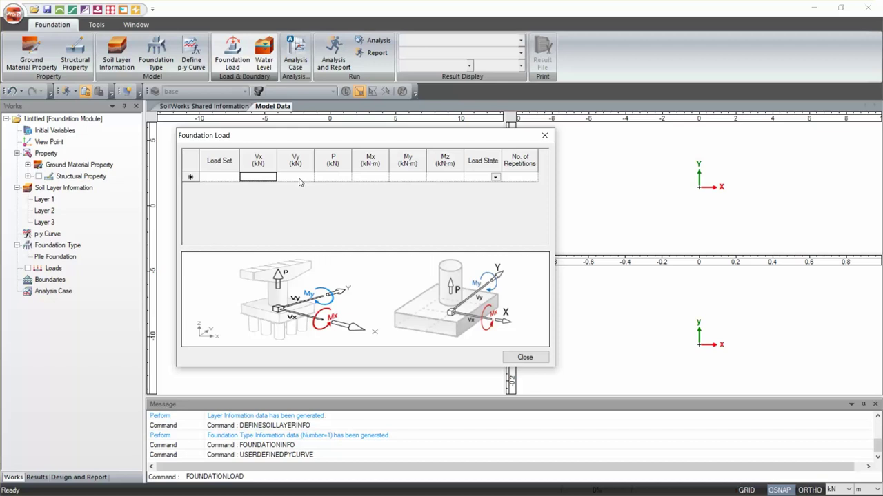
{"action": "left_click", "coordinate": [345, 178]}
{"action": "left_click", "coordinate": [369, 178]}
{"action": "left_click", "coordinate": [414, 178]}
{"action": "left_click", "coordinate": [454, 179]}
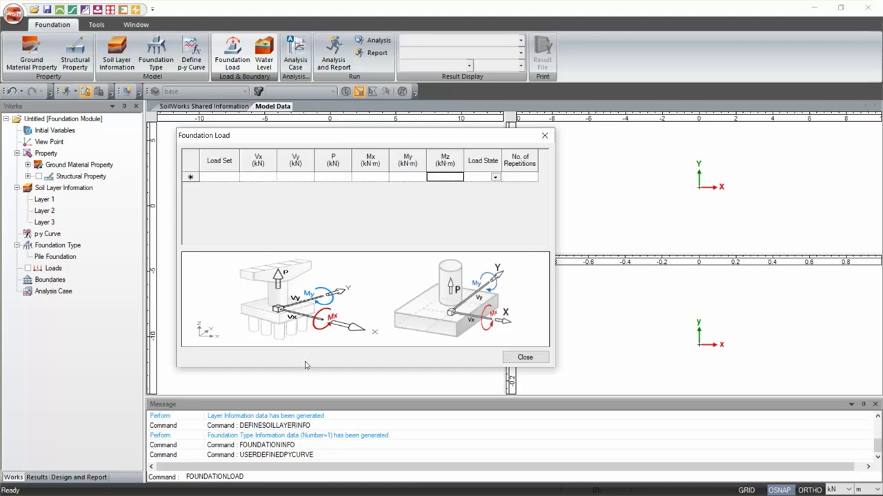
Switch to the Reaction(Global) workbook in Excel and set the height of header row 2 to 30
{"action": "key", "text": "alt+Tab"}
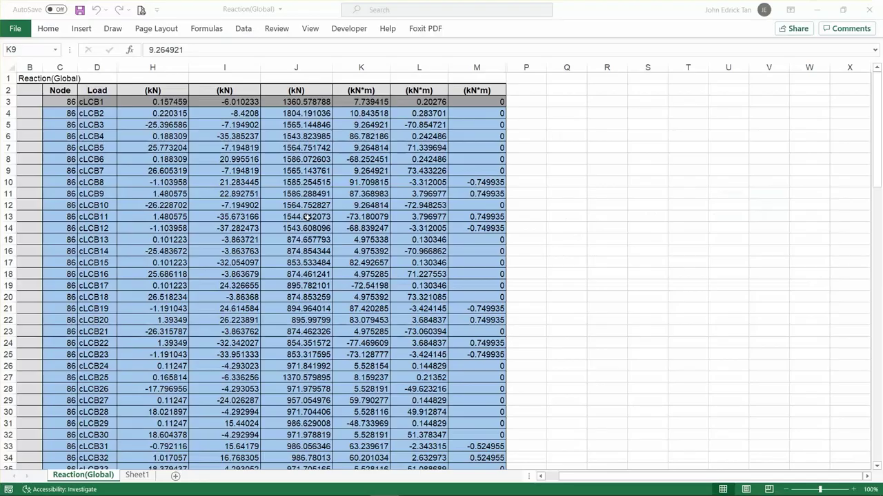
{"action": "scroll", "coordinate": [266, 235], "scroll_direction": "down", "scroll_amount": 4}
{"action": "scroll", "coordinate": [242, 206], "scroll_direction": "up", "scroll_amount": 4}
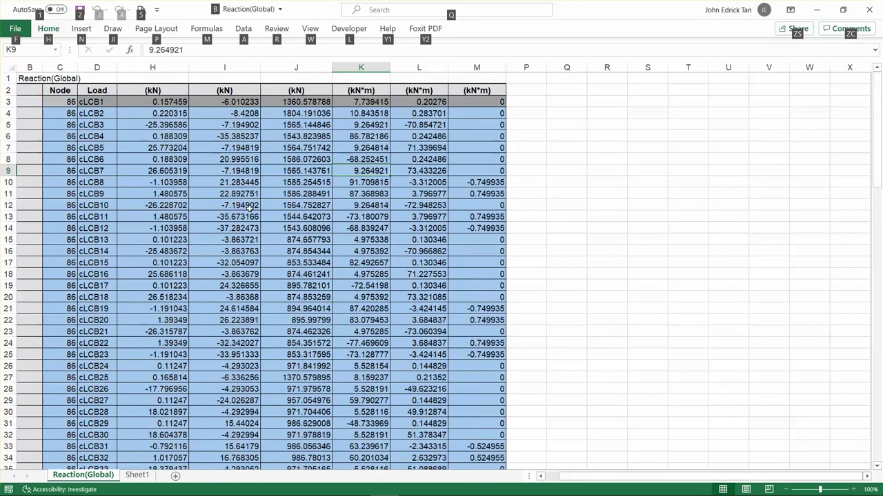
{"action": "right_click", "coordinate": [19, 90]}
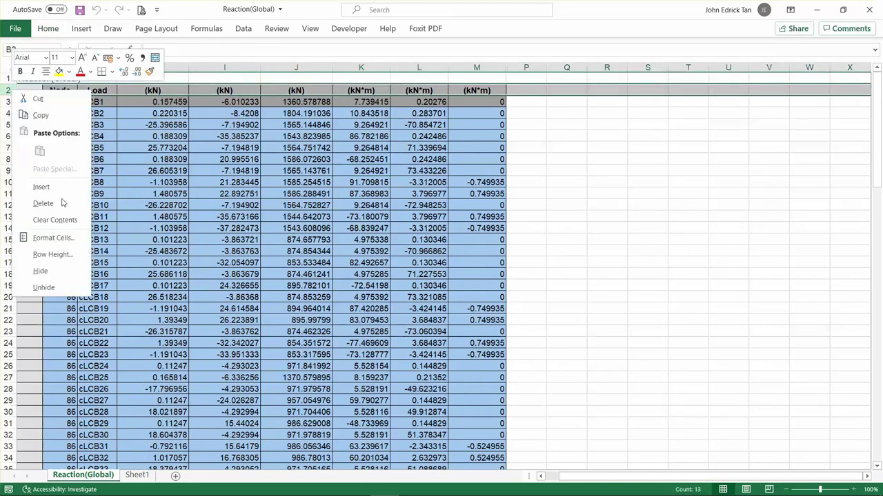
{"action": "left_click", "coordinate": [53, 254]}
{"action": "type", "text": "30"}
{"action": "key", "text": "Return"}
{"action": "left_click", "coordinate": [346, 203]}
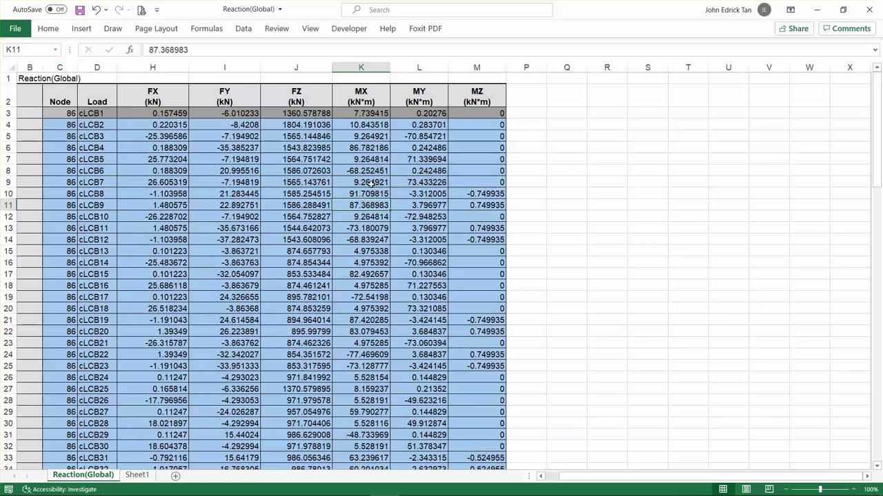
Examine the FX, FY, FZ force and MX, MY, MZ moment columns of the node 86 reaction table
{"action": "left_click", "coordinate": [196, 141]}
{"action": "left_click", "coordinate": [231, 148]}
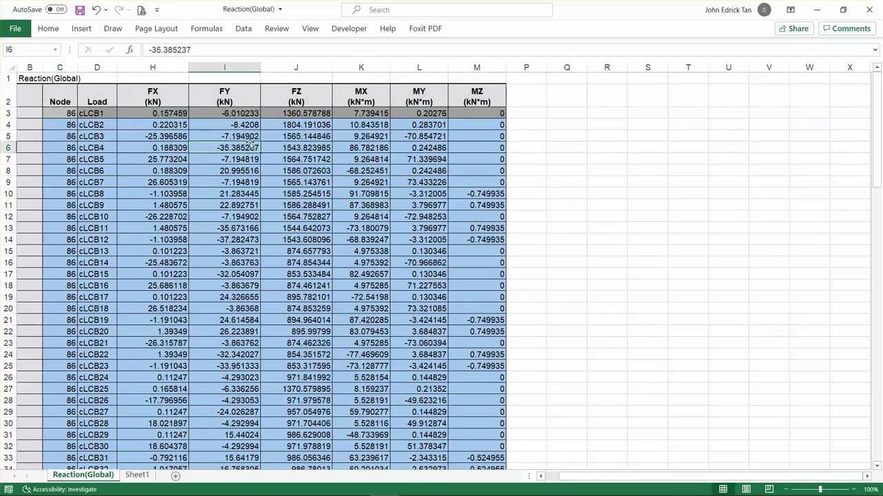
{"action": "left_click", "coordinate": [156, 90]}
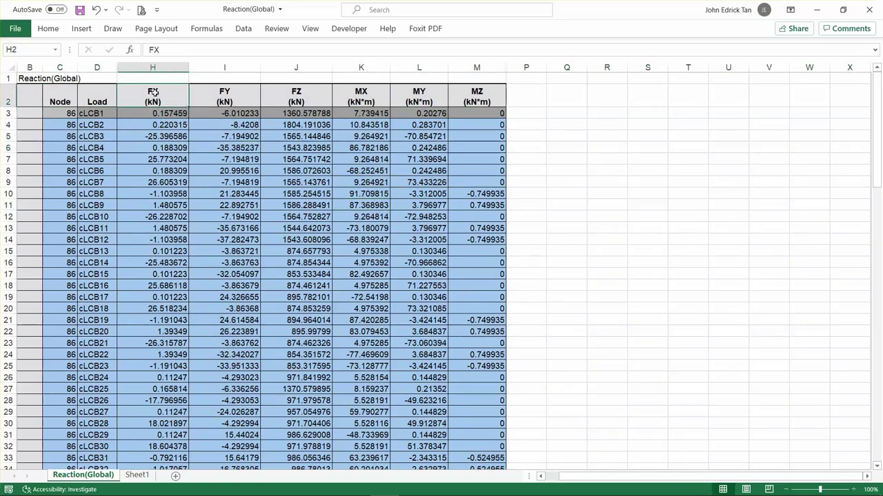
{"action": "left_click", "coordinate": [234, 96]}
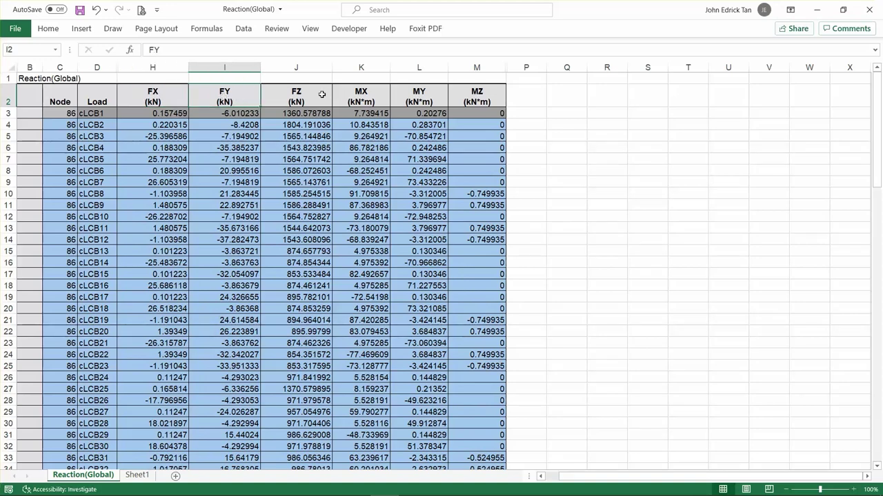
{"action": "left_click", "coordinate": [316, 91]}
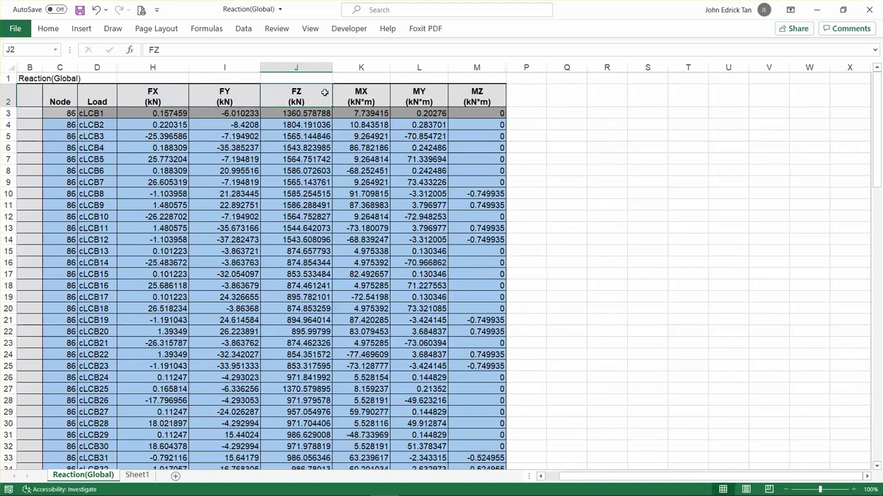
{"action": "left_click", "coordinate": [372, 97]}
{"action": "left_click", "coordinate": [435, 100]}
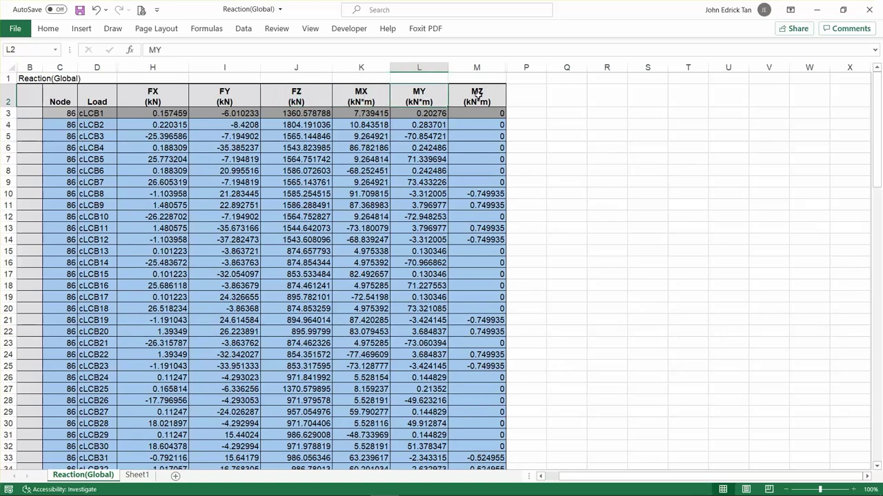
{"action": "left_click", "coordinate": [486, 91]}
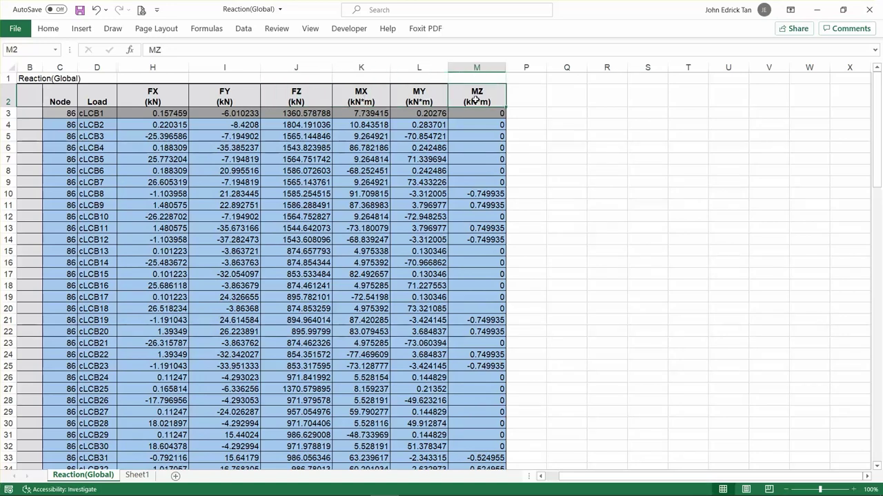
{"action": "left_click", "coordinate": [160, 100]}
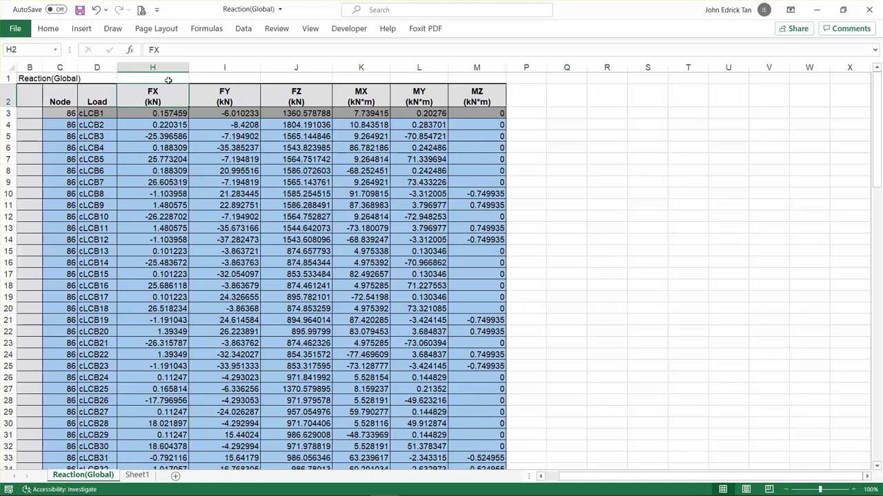
{"action": "left_click_drag", "start_coordinate": [160, 100], "coordinate": [317, 99]}
{"action": "left_click", "coordinate": [386, 101]}
{"action": "left_click_drag", "start_coordinate": [406, 102], "coordinate": [483, 100]}
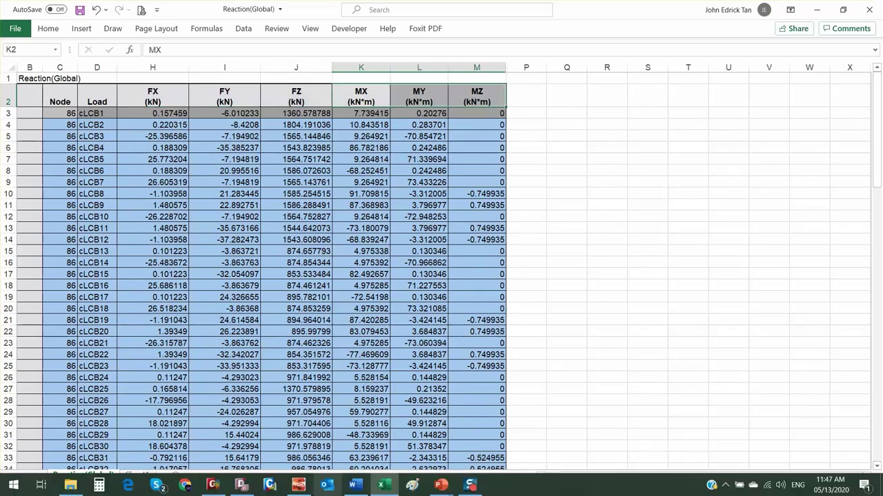
Compare the node 86 reaction table in midas Gen with the load directions in the SoilWorks foundation load diagram
{"action": "left_click", "coordinate": [213, 485]}
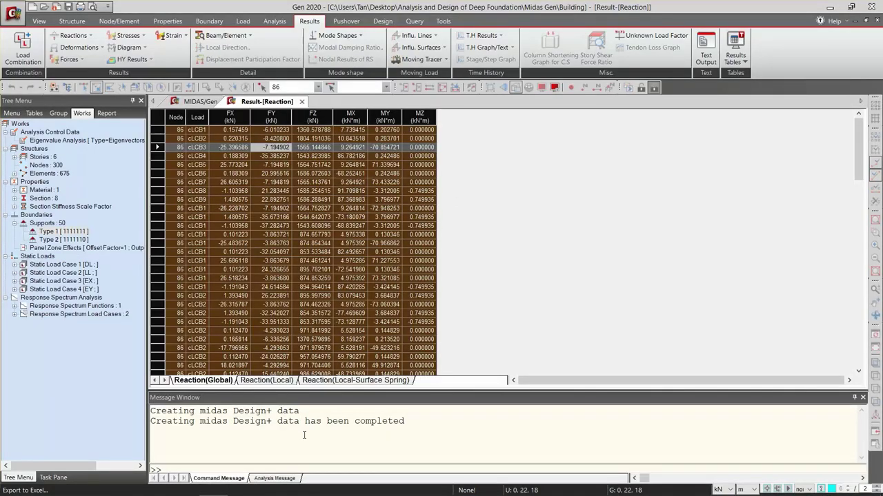
{"action": "left_click", "coordinate": [285, 485]}
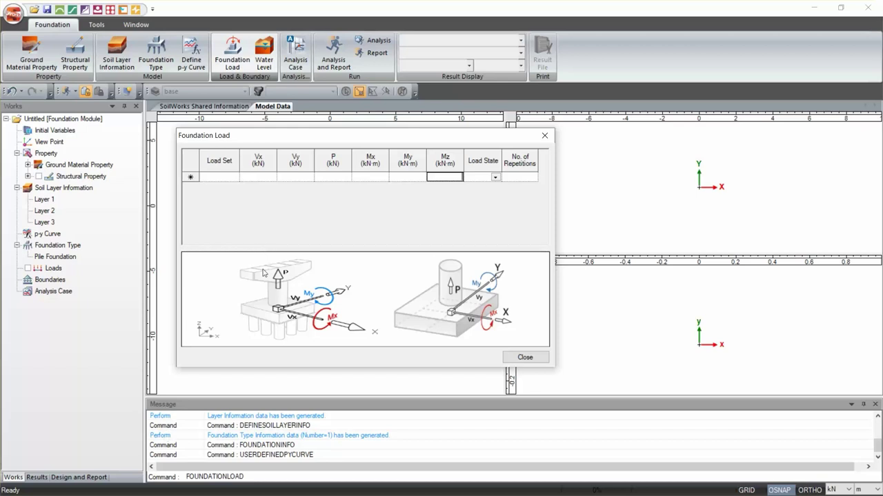
Switch back to the Excel reaction table and select the FX value of load combination cLCB1
{"action": "key", "text": "alt+Tab"}
{"action": "key", "text": "Tab"}
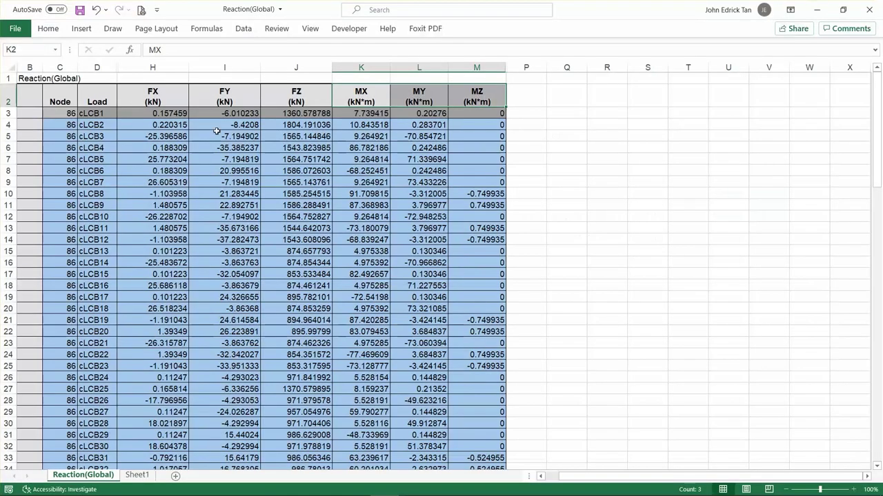
{"action": "left_click", "coordinate": [184, 126]}
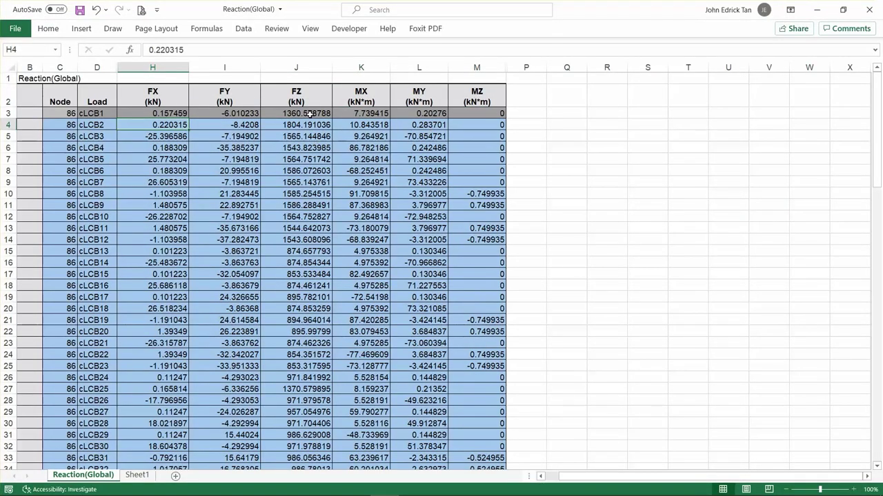
{"action": "left_click", "coordinate": [338, 115]}
{"action": "left_click", "coordinate": [150, 111]}
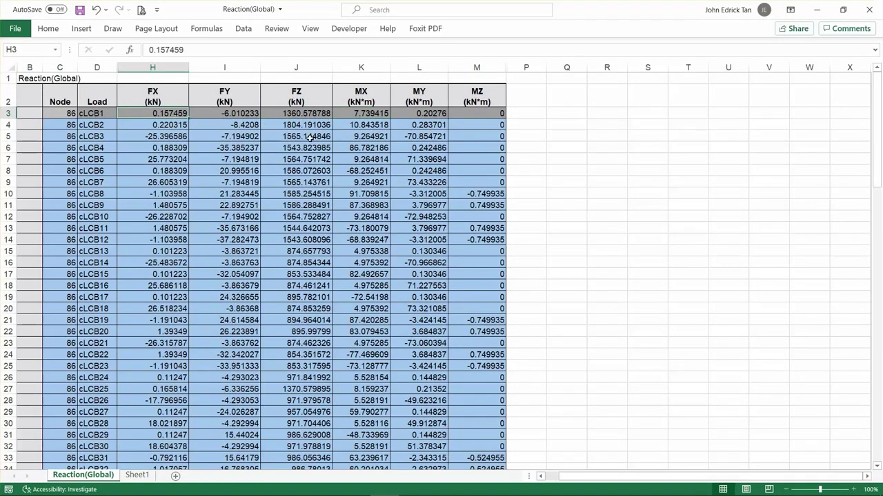
Enter a formula in Q3 that references the load combination name in D3
{"action": "left_click", "coordinate": [575, 116]}
{"action": "type", "text": "=-"}
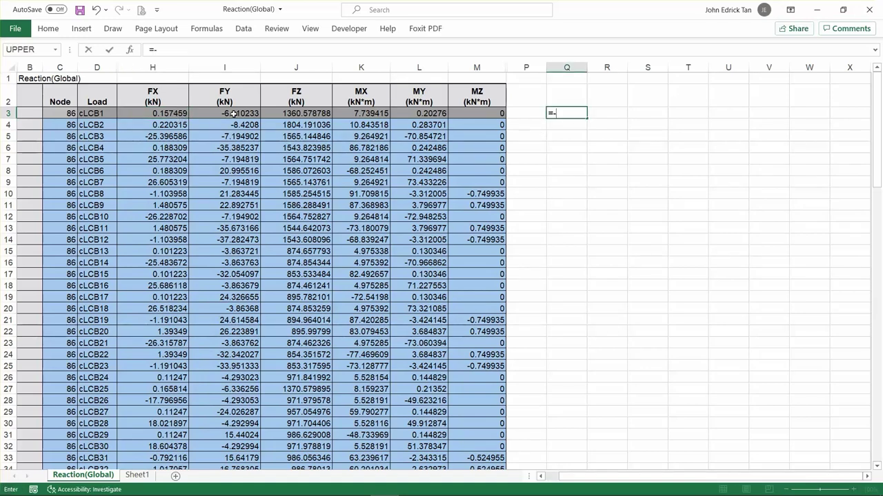
{"action": "key", "text": "BackSpace"}
{"action": "key", "text": "BackSpace"}
{"action": "type", "text": "="}
{"action": "left_click", "coordinate": [109, 115]}
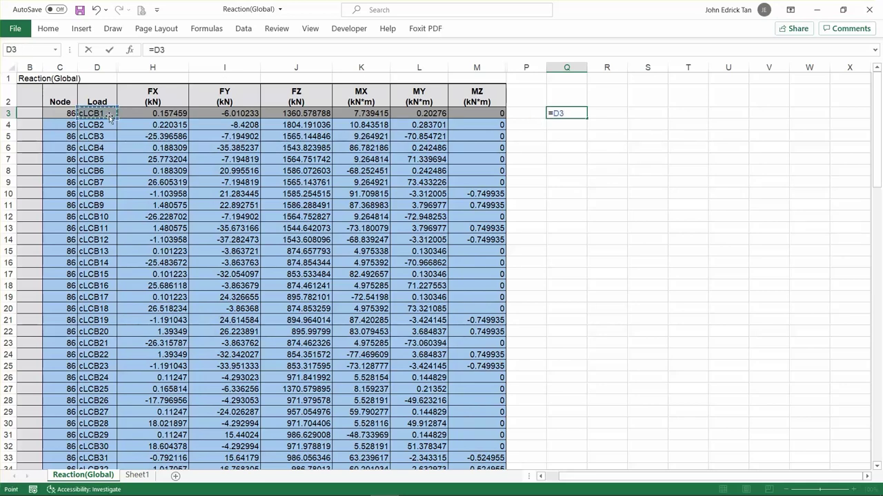
{"action": "key", "text": "Return"}
Delete the blank column P so the load name sits directly beside the reaction table
{"action": "left_click", "coordinate": [558, 113]}
{"action": "left_click", "coordinate": [524, 67]}
{"action": "right_click", "coordinate": [514, 67]}
{"action": "left_click", "coordinate": [544, 181]}
Enter =-H3 in Q3 and fill it across to V3 to reverse the sign of all six reaction components
{"action": "left_click", "coordinate": [571, 112]}
{"action": "left_click", "coordinate": [571, 112]}
{"action": "type", "text": "=-"}
{"action": "left_click", "coordinate": [165, 110]}
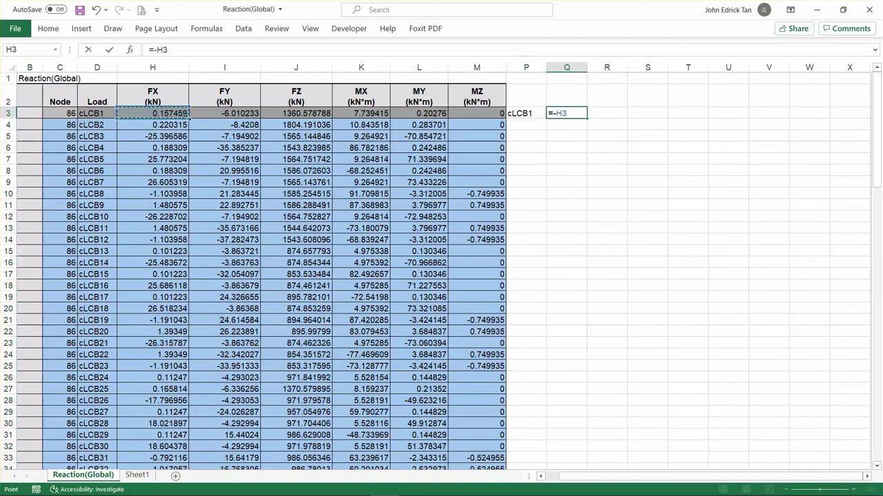
{"action": "key", "text": "Return"}
{"action": "left_click", "coordinate": [571, 113]}
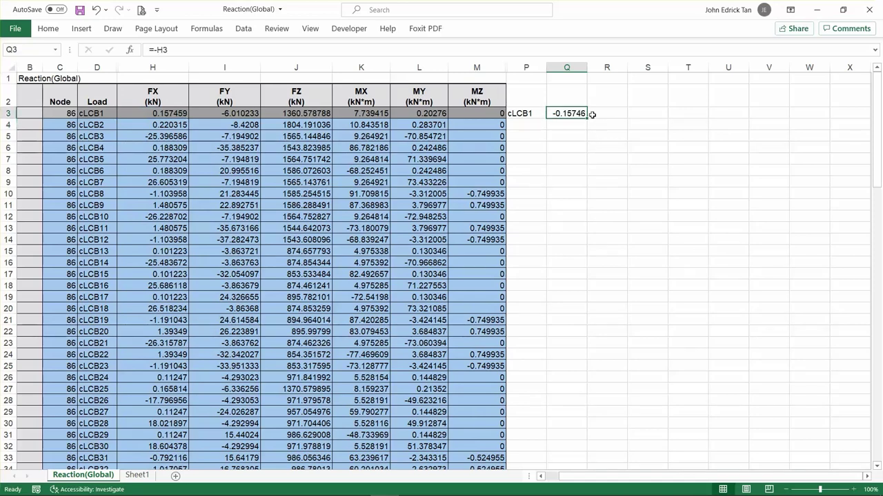
{"action": "left_click_drag", "start_coordinate": [587, 125], "coordinate": [769, 117]}
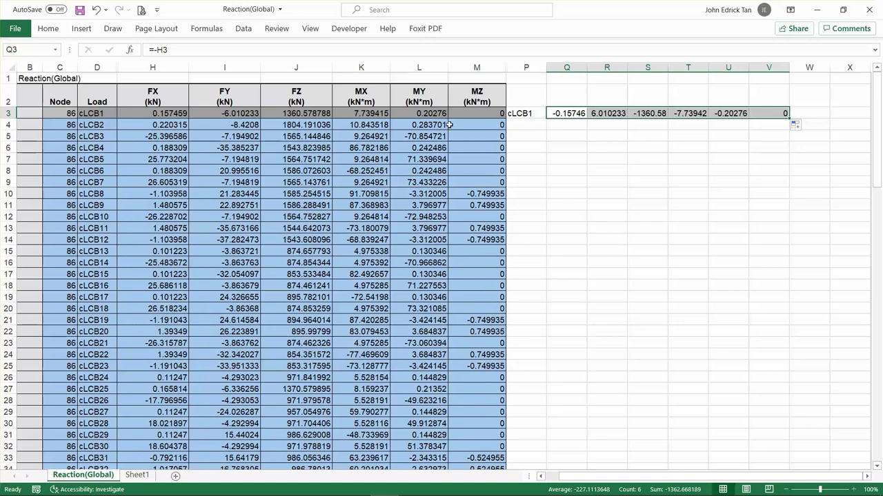
Copy the table headers from Load to MZ in row 2 and paste them starting at P2
{"action": "left_click_drag", "start_coordinate": [101, 96], "coordinate": [475, 97]}
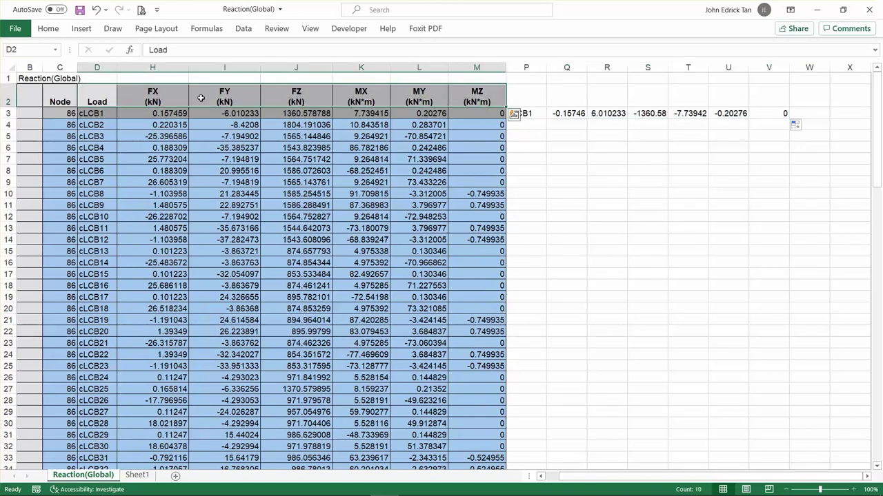
{"action": "right_click", "coordinate": [105, 96]}
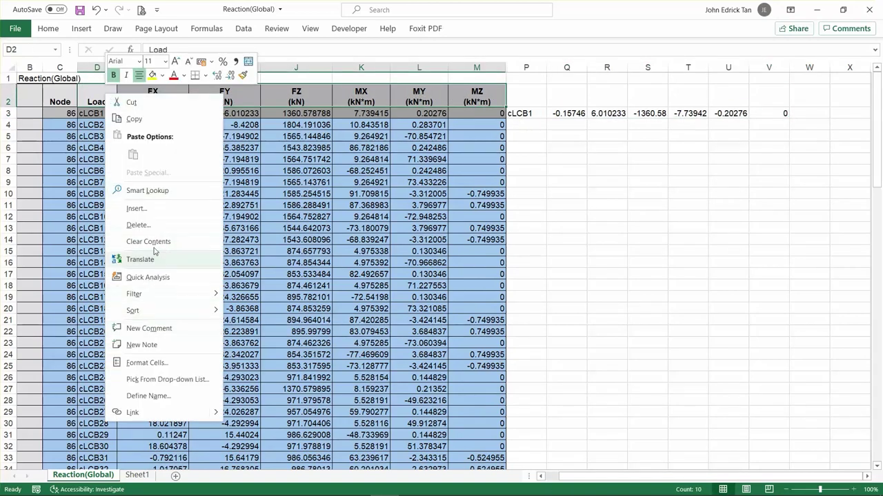
{"action": "left_click", "coordinate": [146, 118]}
{"action": "left_click", "coordinate": [527, 96]}
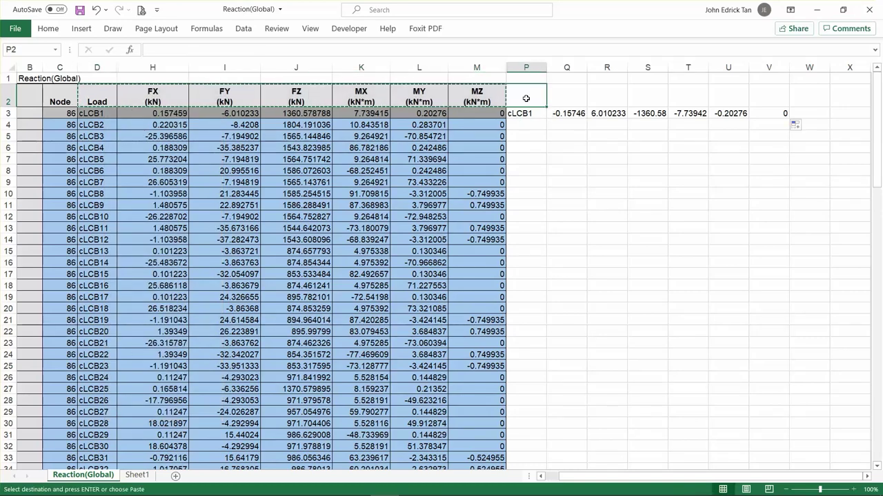
{"action": "right_click", "coordinate": [527, 98]}
{"action": "left_click", "coordinate": [578, 214]}
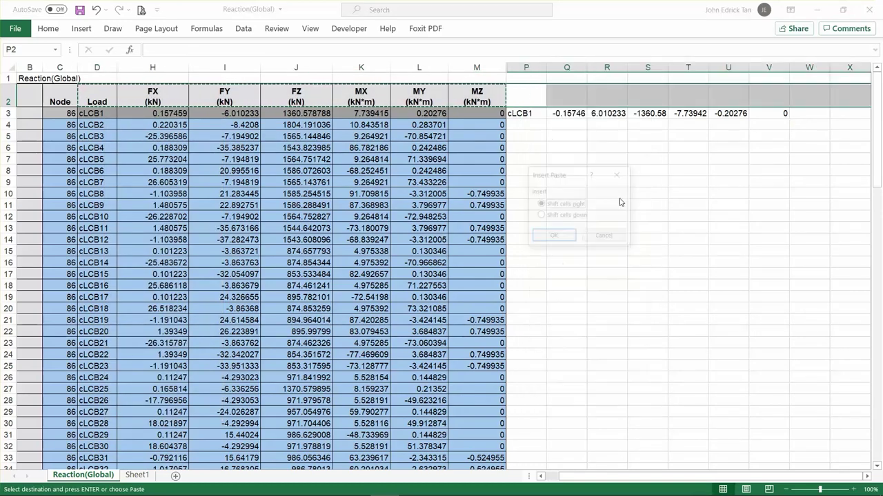
{"action": "left_click", "coordinate": [620, 176]}
{"action": "right_click", "coordinate": [541, 98]}
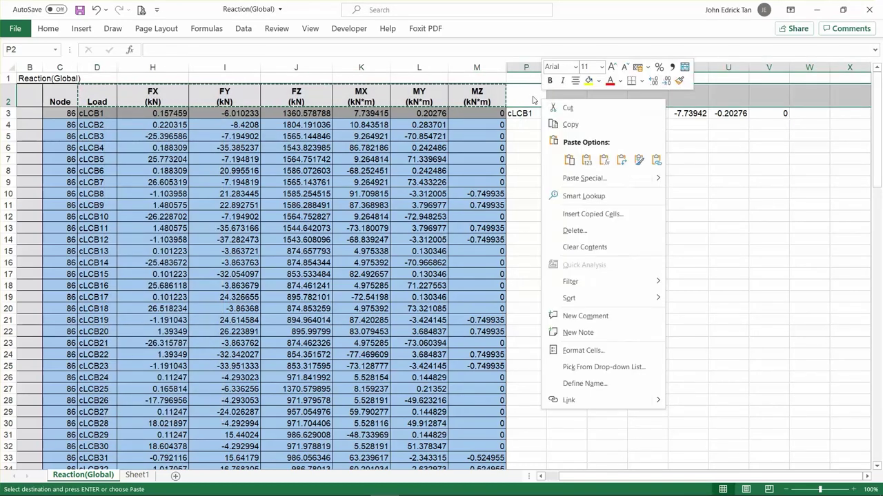
{"action": "left_click", "coordinate": [560, 156]}
{"action": "left_click", "coordinate": [646, 179]}
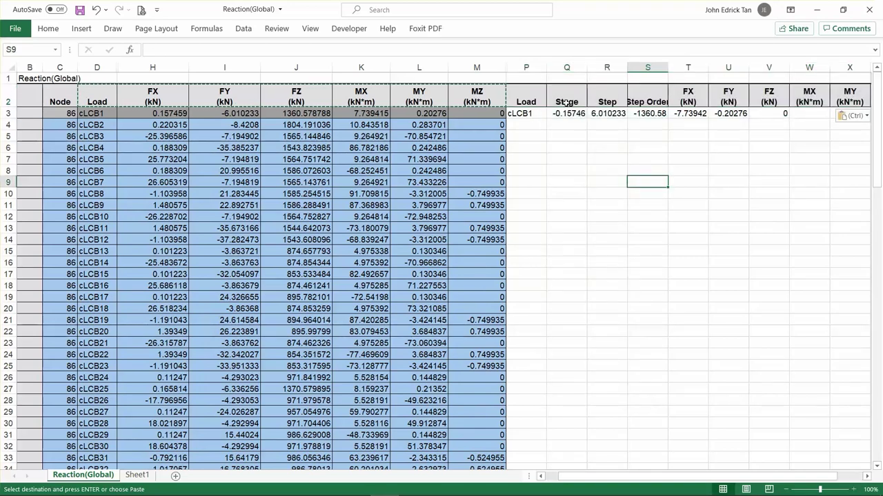
Move the sign-reversed values to start under the pasted FX header and delete the Stage, Step and Step Order columns
{"action": "left_click_drag", "start_coordinate": [575, 114], "coordinate": [816, 114]}
{"action": "left_click_drag", "start_coordinate": [630, 118], "coordinate": [751, 122]}
{"action": "left_click_drag", "start_coordinate": [646, 67], "coordinate": [567, 69]}
{"action": "right_click", "coordinate": [567, 69]}
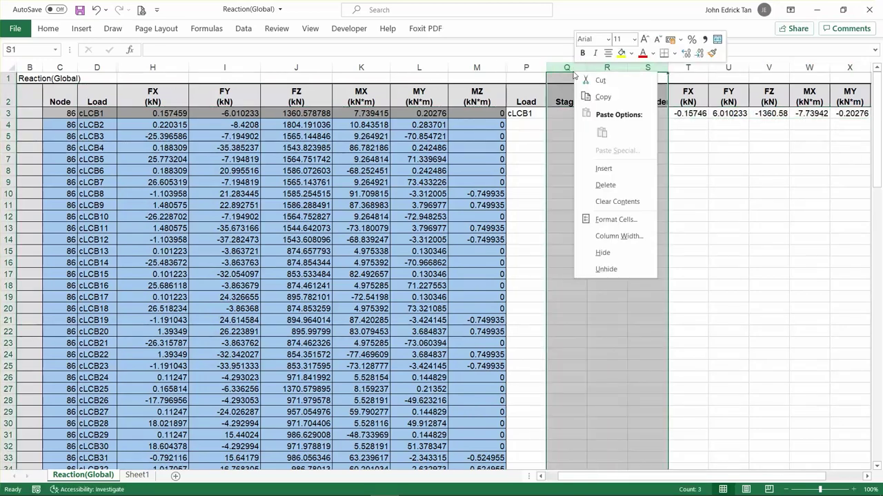
{"action": "left_click", "coordinate": [610, 185]}
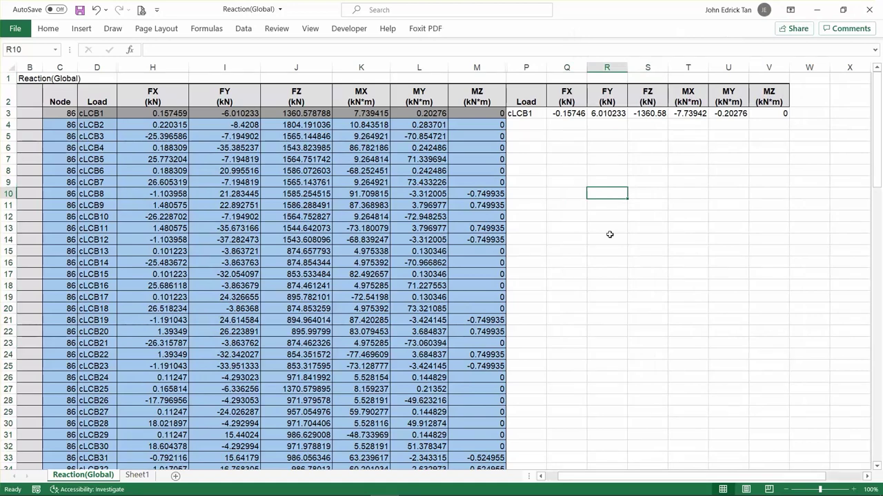
{"action": "left_click", "coordinate": [620, 158]}
Fill the P3:V3 formulas down alongside the whole reaction table
{"action": "left_click_drag", "start_coordinate": [527, 118], "coordinate": [773, 114]}
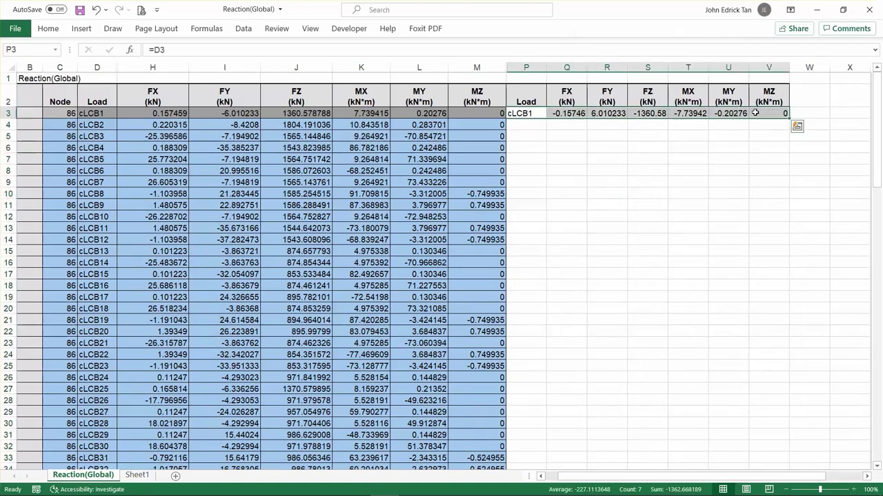
{"action": "left_click", "coordinate": [576, 113]}
{"action": "left_click", "coordinate": [607, 113]}
{"action": "left_click", "coordinate": [648, 113]}
{"action": "left_click", "coordinate": [693, 113]}
{"action": "left_click", "coordinate": [730, 113]}
{"action": "left_click", "coordinate": [773, 113]}
{"action": "left_click_drag", "start_coordinate": [541, 113], "coordinate": [781, 115]}
{"action": "double_click", "coordinate": [790, 117]}
Review the filled rows down to the summation of reaction forces printout and back up to cLCB23
{"action": "scroll", "coordinate": [738, 274], "scroll_direction": "down", "scroll_amount": 12}
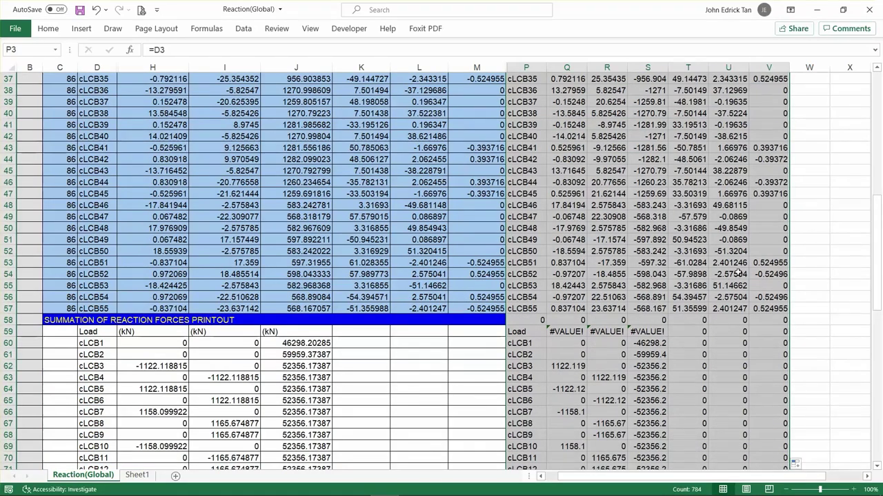
{"action": "scroll", "coordinate": [689, 283], "scroll_direction": "down", "scroll_amount": 2}
{"action": "left_click_drag", "start_coordinate": [13, 251], "coordinate": [23, 476]}
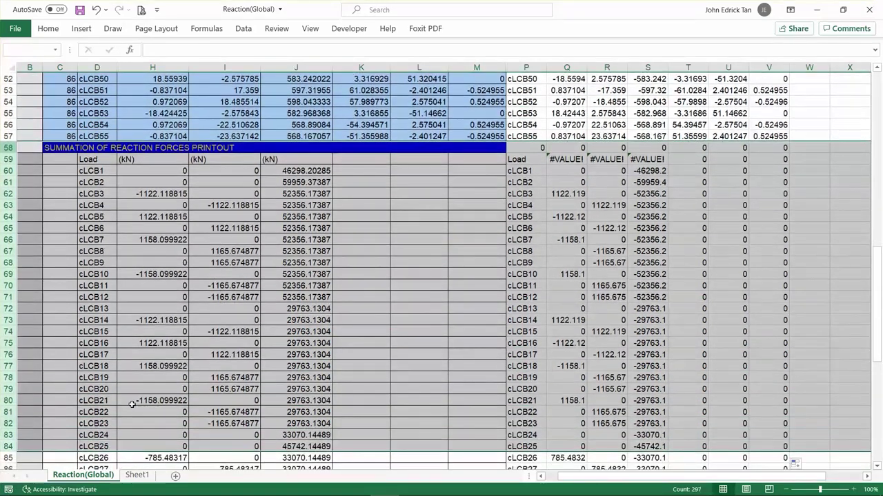
{"action": "scroll", "coordinate": [457, 277], "scroll_direction": "up", "scroll_amount": 17}
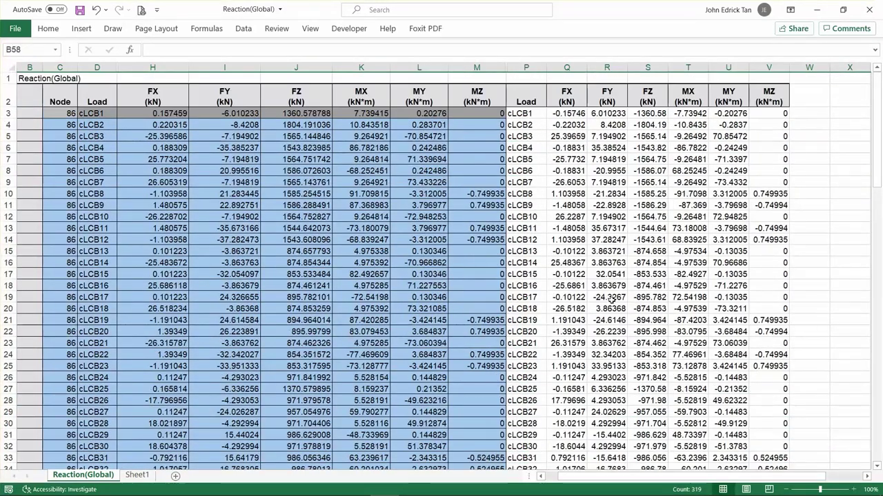
{"action": "mouse_move", "coordinate": [527, 366]}
{"action": "left_mouse_down"}
{"action": "mouse_move", "coordinate": [534, 378]}
{"action": "mouse_move", "coordinate": [546, 366]}
{"action": "mouse_move", "coordinate": [536, 376]}
{"action": "mouse_move", "coordinate": [537, 367]}
{"action": "left_mouse_up"}
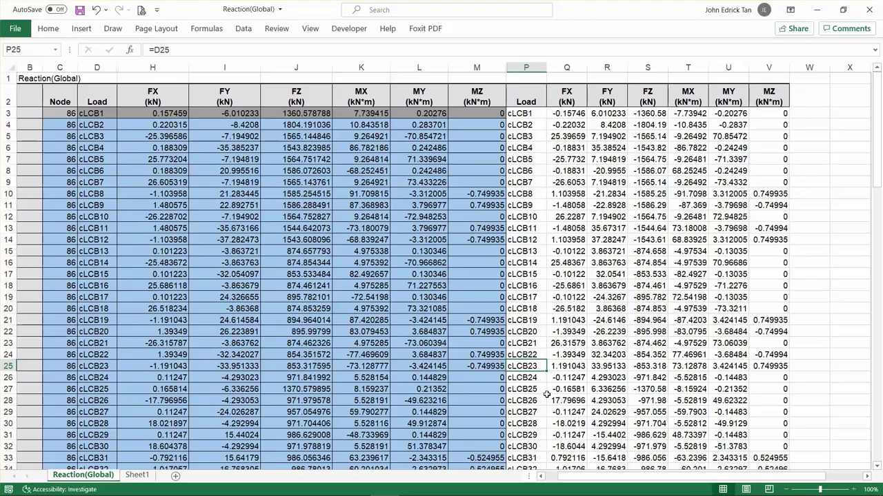
Switch to midas Gen and show the Concrete Design load combinations in spreadsheet form
{"action": "key", "text": "alt+Tab"}
{"action": "left_click", "coordinate": [498, 200]}
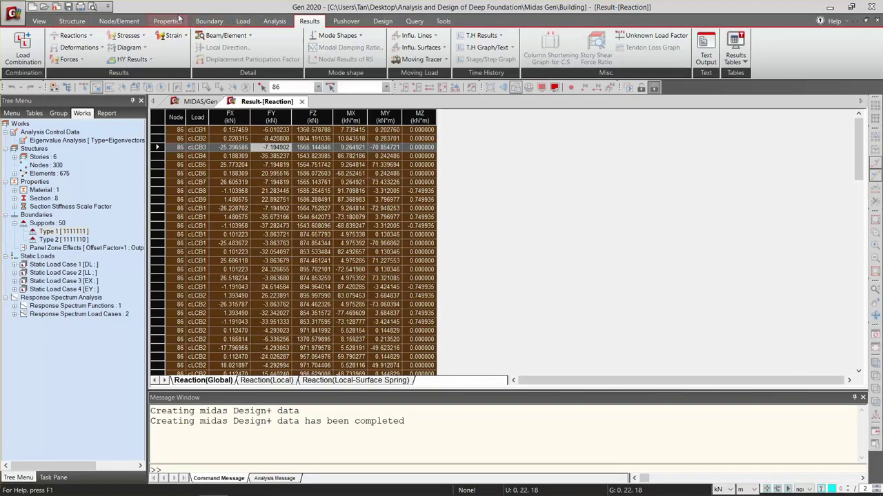
{"action": "left_click", "coordinate": [24, 46]}
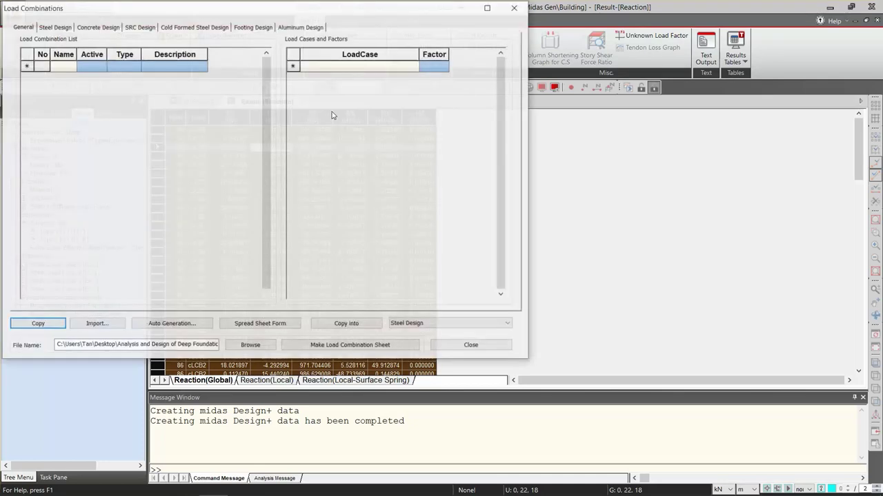
{"action": "left_click", "coordinate": [109, 27]}
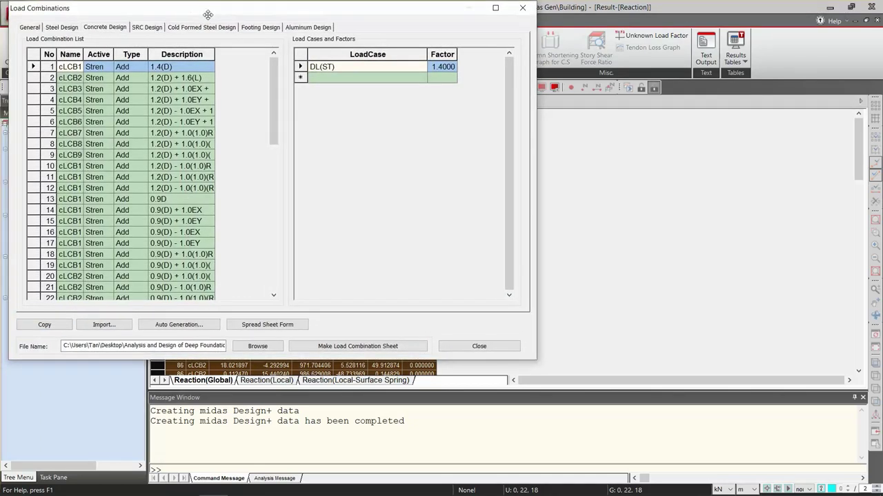
{"action": "left_click", "coordinate": [317, 335]}
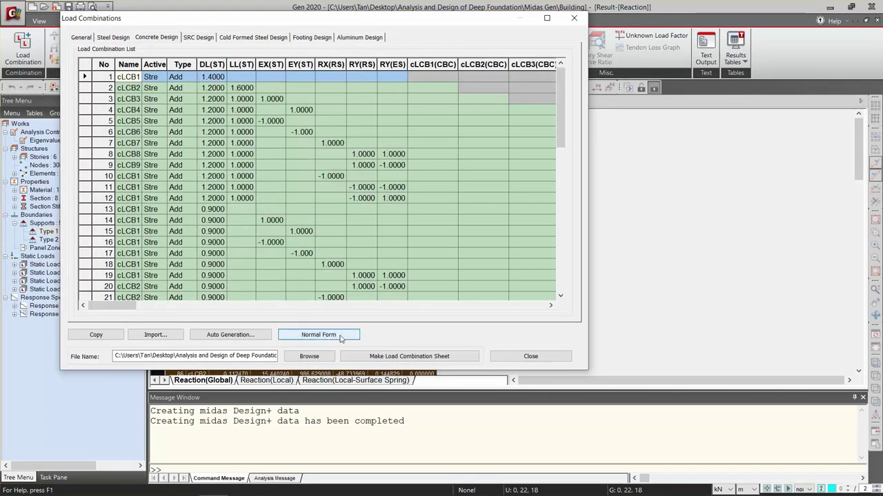
Widen the Name and Active columns of the load combination list so their entries can be read
{"action": "left_click_drag", "start_coordinate": [142, 64], "coordinate": [167, 64]}
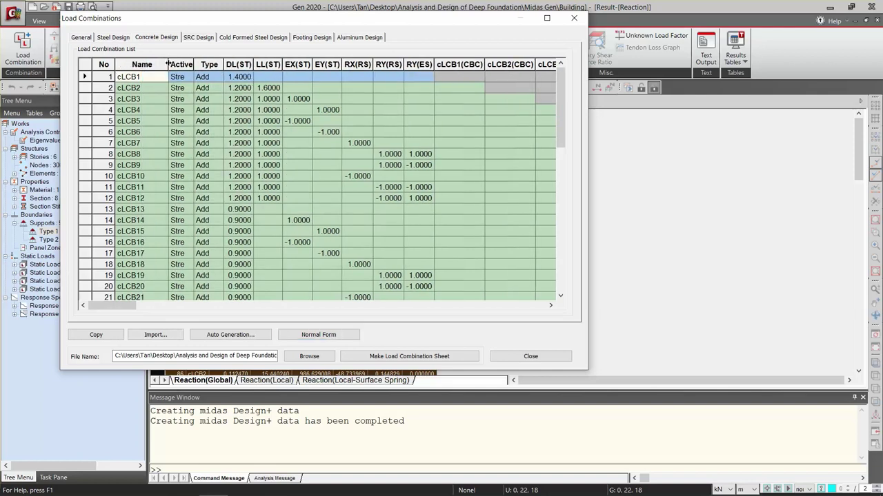
{"action": "scroll", "coordinate": [175, 253], "scroll_direction": "down", "scroll_amount": 2}
{"action": "left_click", "coordinate": [131, 254]}
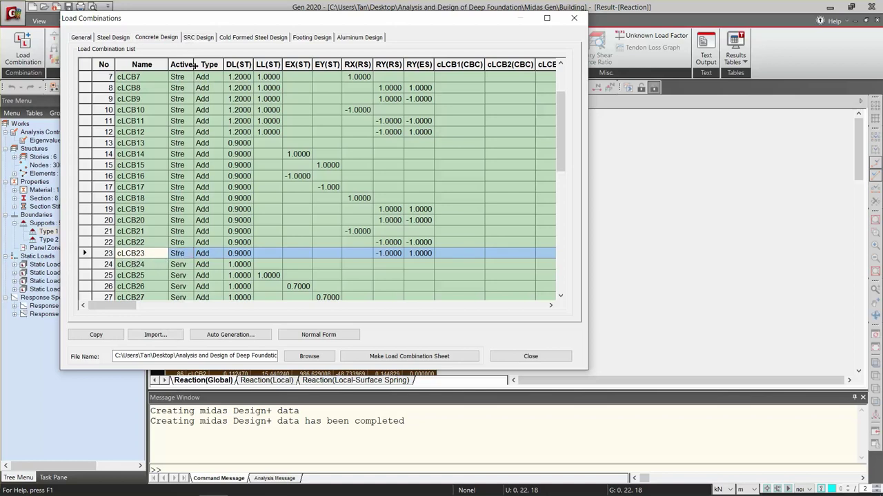
{"action": "left_click_drag", "start_coordinate": [195, 64], "coordinate": [221, 76]}
{"action": "left_click", "coordinate": [187, 254]}
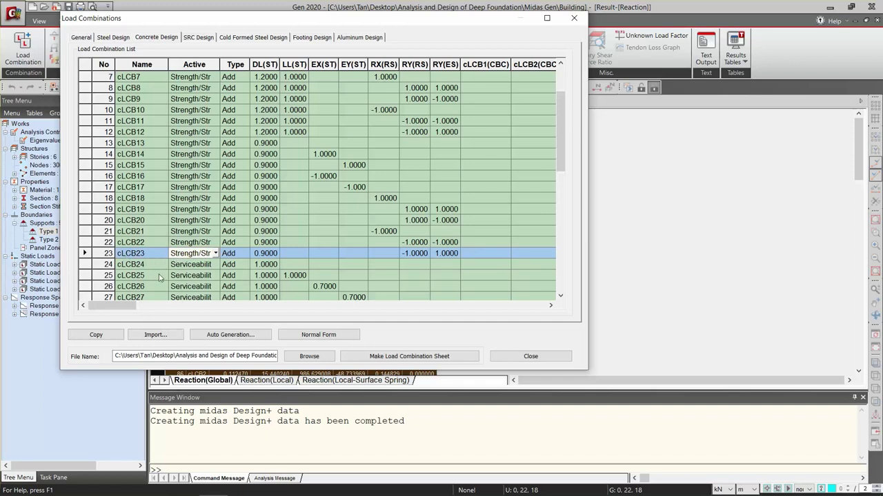
Examine the serviceability load combinations and their factors from cLCB24 onward
{"action": "scroll", "coordinate": [153, 271], "scroll_direction": "down", "scroll_amount": 2}
{"action": "left_click_drag", "start_coordinate": [142, 199], "coordinate": [267, 232]}
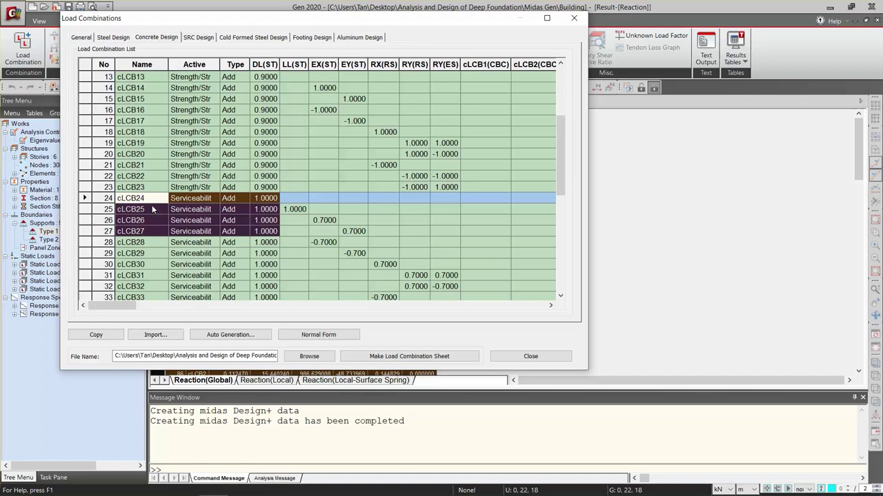
{"action": "left_click_drag", "start_coordinate": [152, 205], "coordinate": [323, 274]}
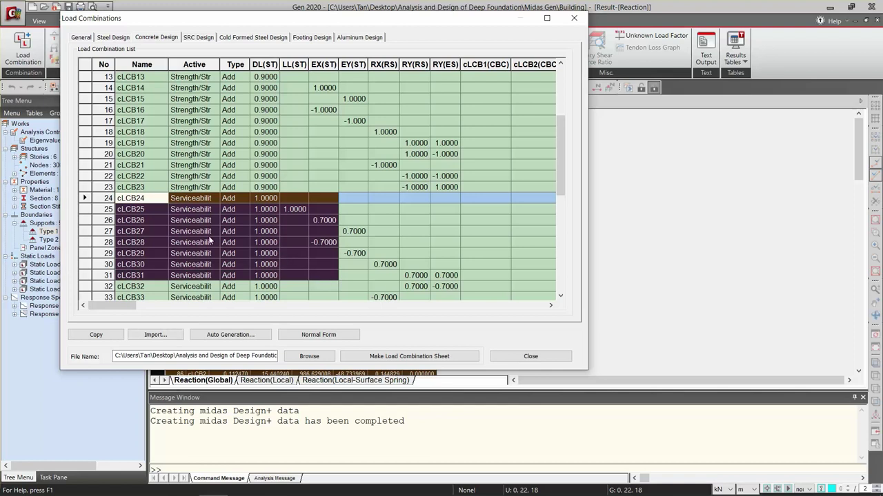
{"action": "scroll", "coordinate": [199, 235], "scroll_direction": "up", "scroll_amount": 1}
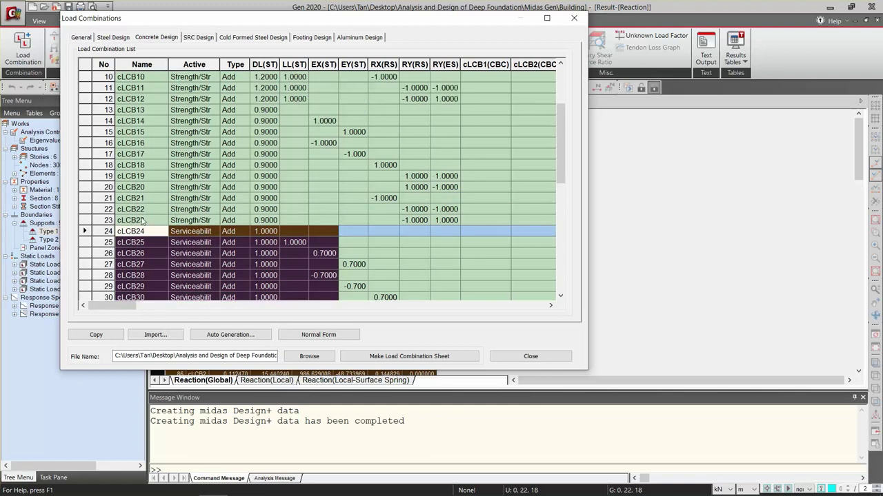
Examine the strength load combinations and their factors from cLCB1 to cLCB23
{"action": "left_click", "coordinate": [188, 220]}
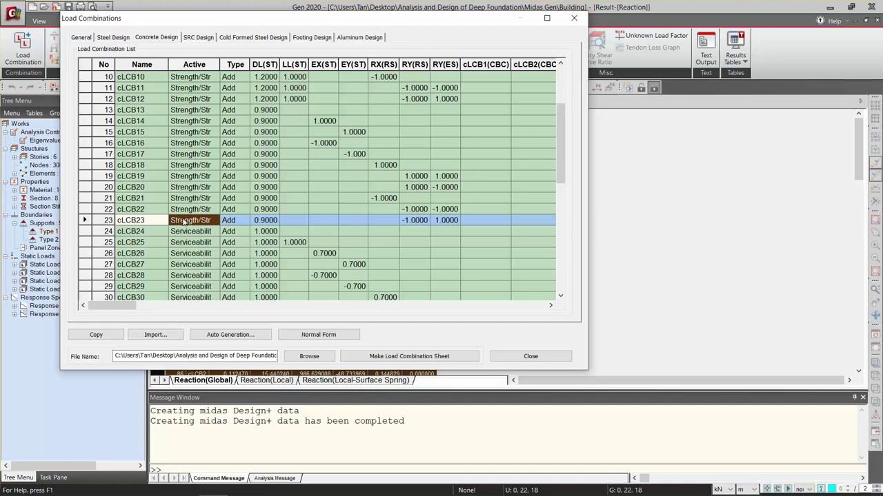
{"action": "left_click_drag", "start_coordinate": [128, 224], "coordinate": [454, 166]}
{"action": "left_click", "coordinate": [440, 221]}
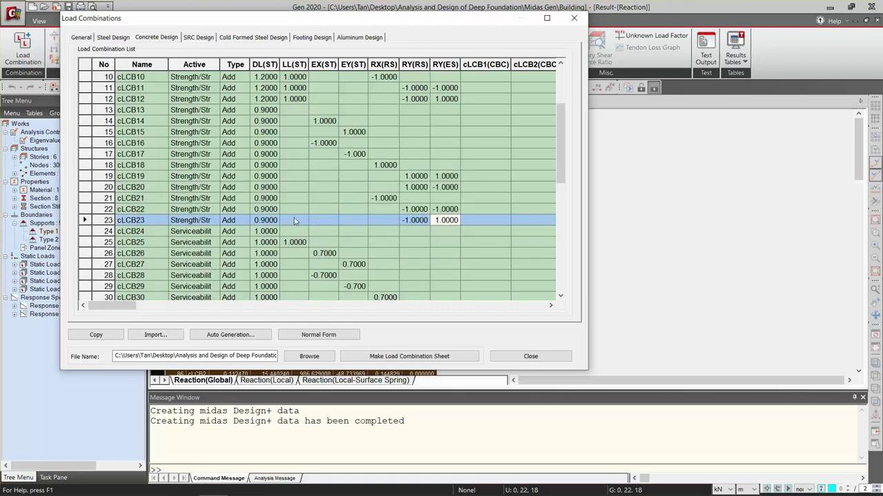
{"action": "left_click_drag", "start_coordinate": [446, 219], "coordinate": [92, 31]}
{"action": "scroll", "coordinate": [178, 172], "scroll_direction": "down", "scroll_amount": 5}
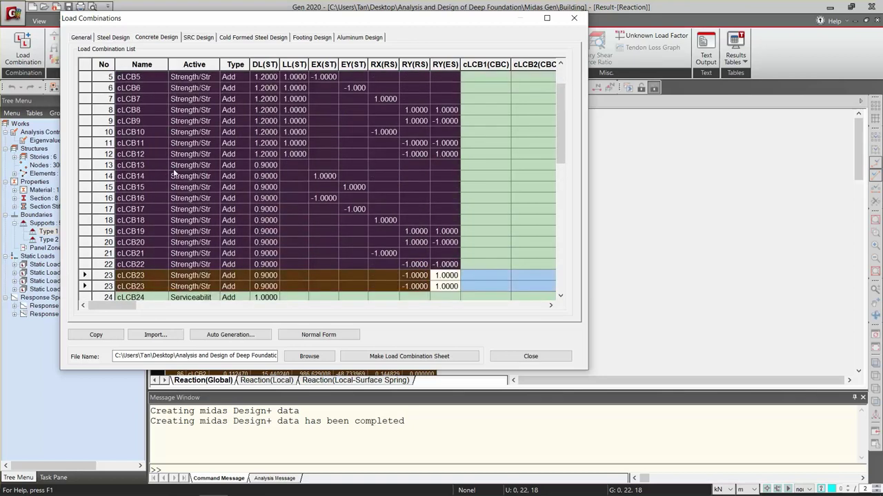
{"action": "scroll", "coordinate": [228, 159], "scroll_direction": "up", "scroll_amount": 5}
{"action": "scroll", "coordinate": [260, 153], "scroll_direction": "down", "scroll_amount": 4}
{"action": "scroll", "coordinate": [260, 153], "scroll_direction": "up", "scroll_amount": 3}
{"action": "scroll", "coordinate": [260, 153], "scroll_direction": "down", "scroll_amount": 3}
Switch to Excel and copy the sign-reversed reactions for cLCB1 to cLCB23, P3:V25, without the header row
{"action": "mouse_move", "coordinate": [433, 490]}
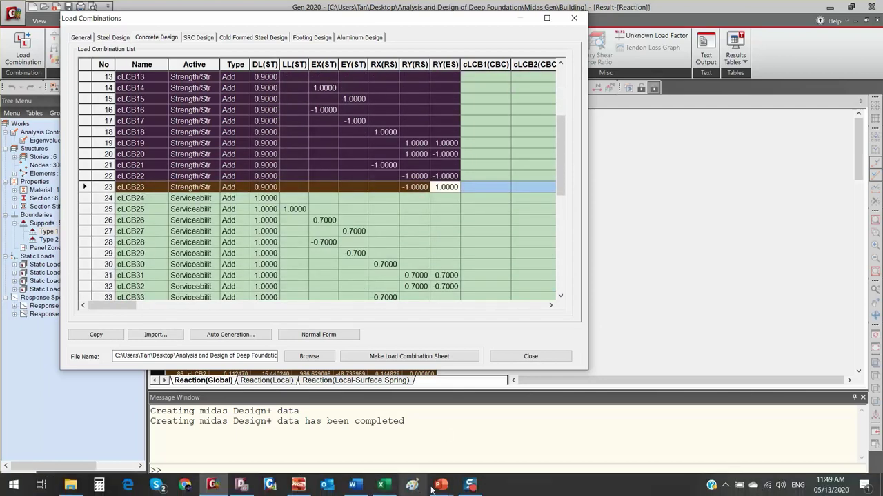
{"action": "left_click", "coordinate": [383, 485]}
{"action": "left_click_drag", "start_coordinate": [526, 103], "coordinate": [764, 361]}
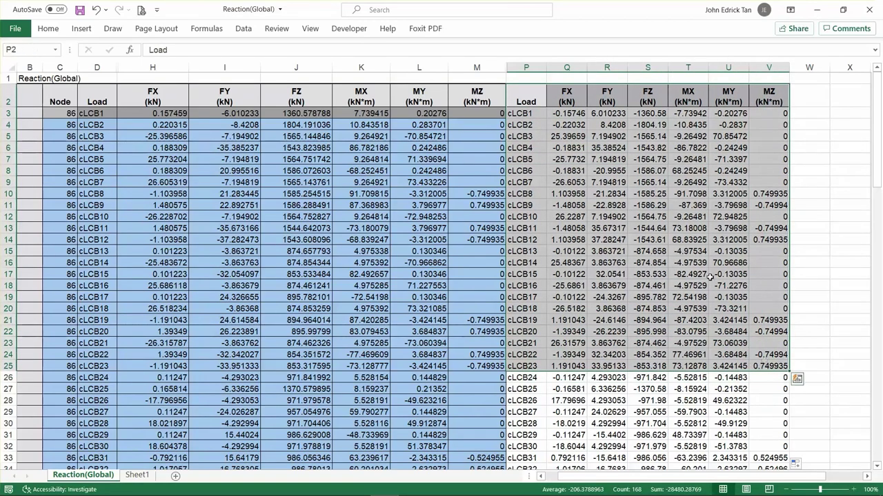
{"action": "right_click", "coordinate": [633, 200]}
{"action": "left_click_drag", "start_coordinate": [541, 119], "coordinate": [763, 364]}
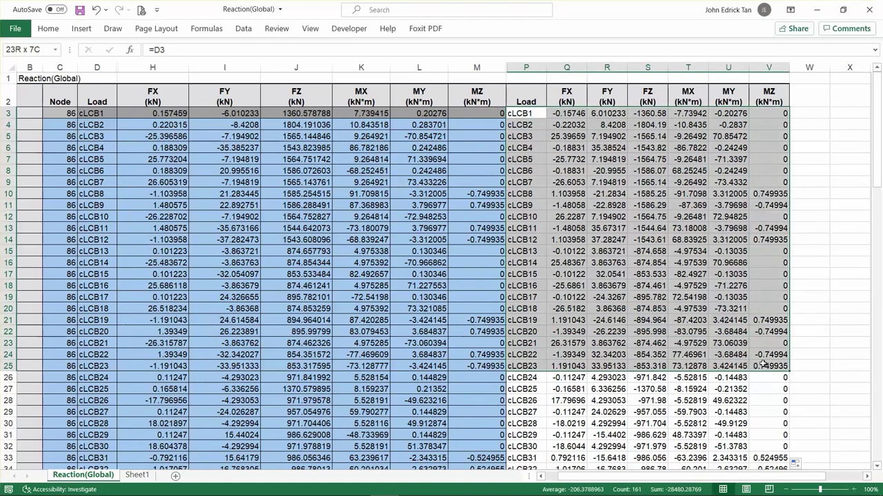
{"action": "right_click", "coordinate": [619, 184]}
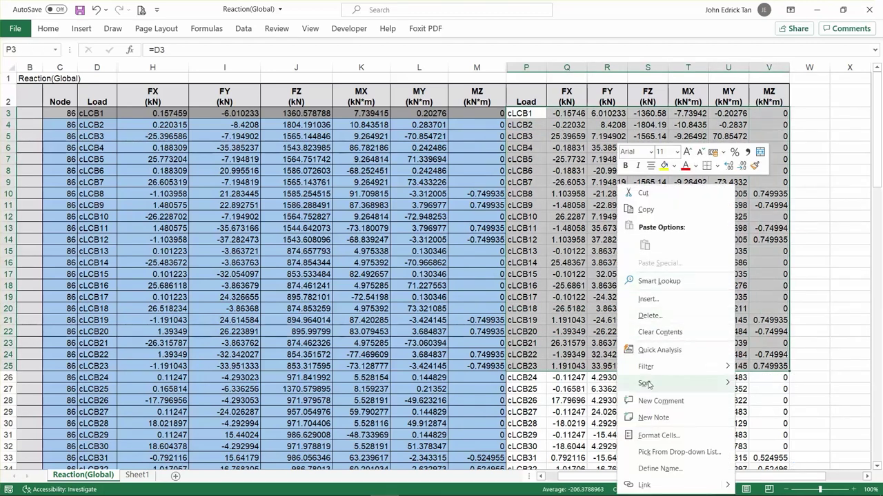
{"action": "left_click", "coordinate": [648, 207]}
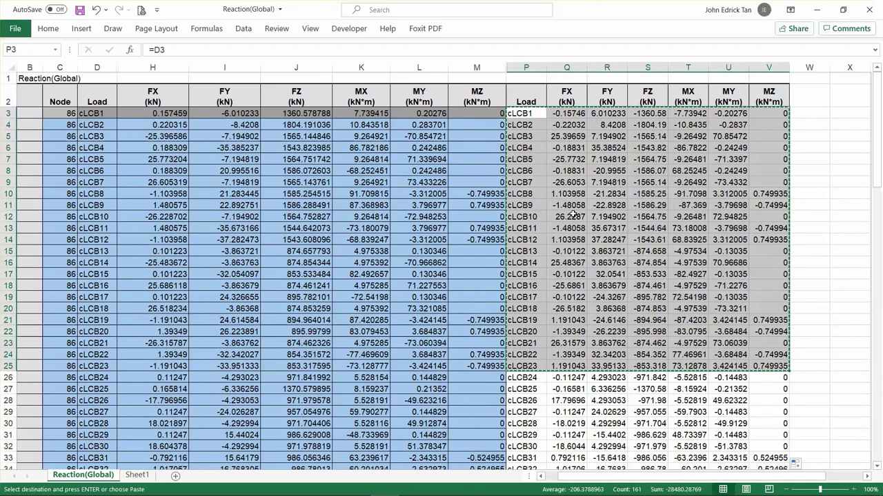
Switch to SoilWorks and paste the copied reactions into the Foundation Load table from the first Load Set cell
{"action": "key", "text": "alt+Tab"}
{"action": "key", "text": "Tab"}
{"action": "key", "text": "Tab"}
{"action": "key", "text": "shift+Tab"}
{"action": "left_click", "coordinate": [220, 176]}
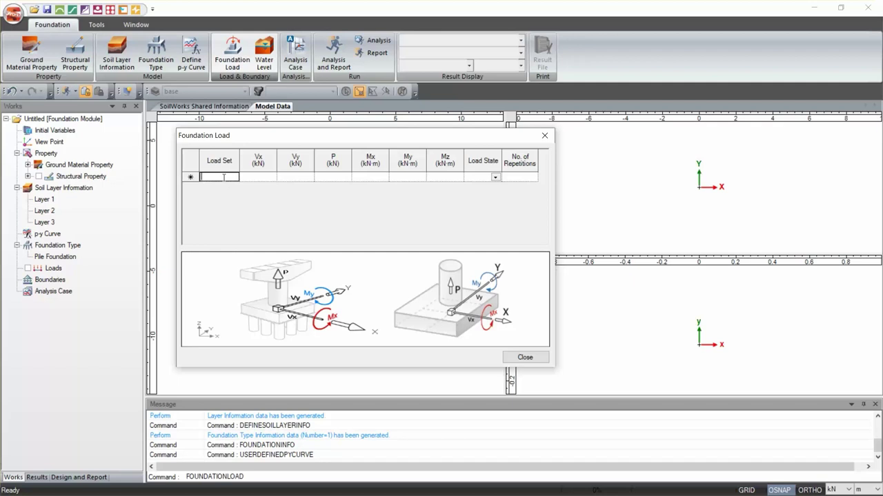
{"action": "key", "text": "ctrl+v"}
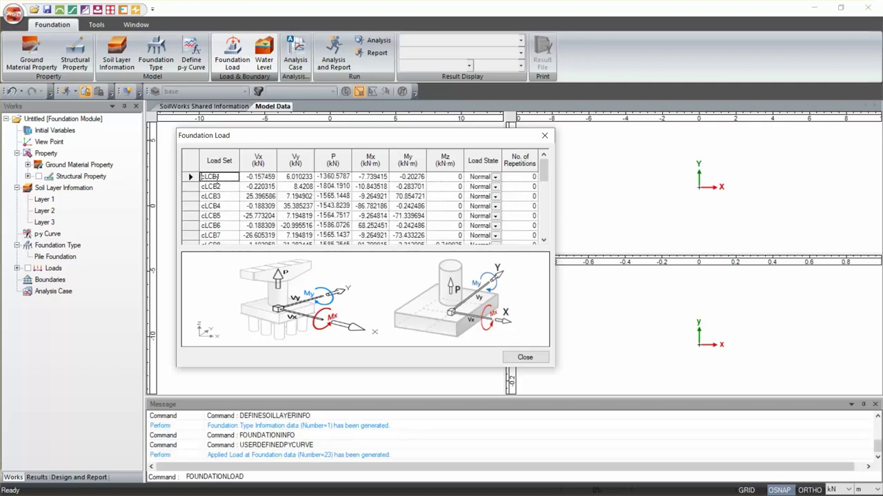
Set the load state of cLCB3 to Seismic, leaving cLCB1 and cLCB2 as Normal
{"action": "mouse_move", "coordinate": [544, 173]}
{"action": "left_mouse_down"}
{"action": "mouse_move", "coordinate": [543, 236]}
{"action": "mouse_move", "coordinate": [543, 172]}
{"action": "left_mouse_up"}
{"action": "left_click", "coordinate": [223, 198]}
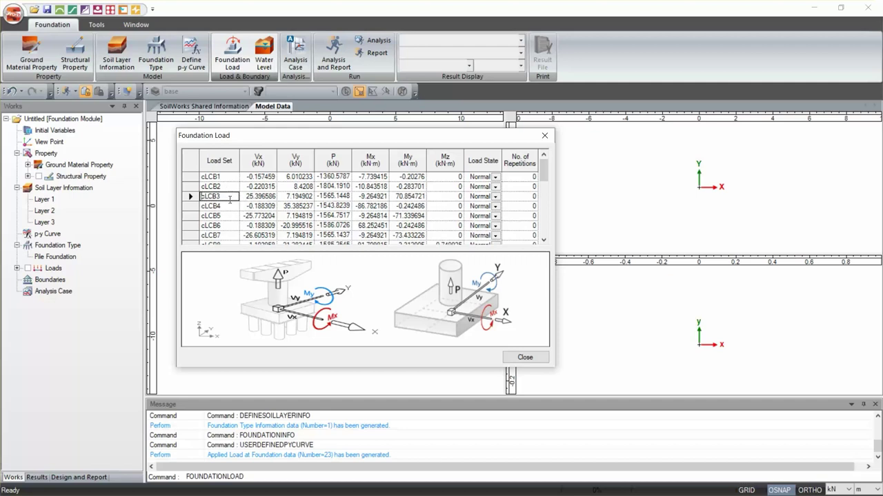
{"action": "mouse_move", "coordinate": [544, 182]}
{"action": "left_mouse_down"}
{"action": "mouse_move", "coordinate": [544, 233]}
{"action": "mouse_move", "coordinate": [544, 174]}
{"action": "left_mouse_up"}
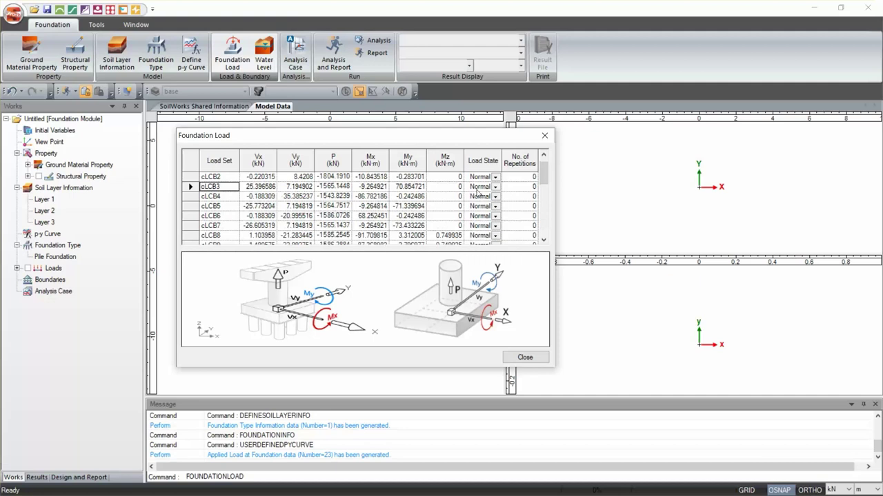
{"action": "left_click", "coordinate": [479, 189]}
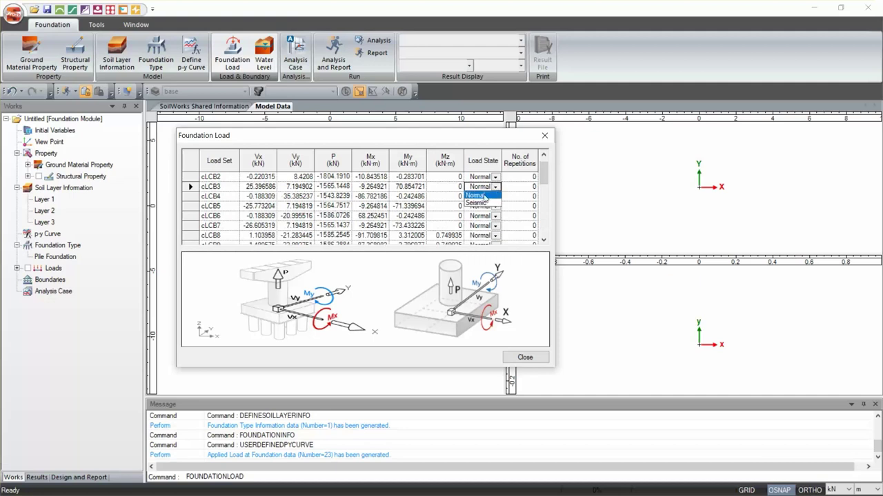
{"action": "left_click", "coordinate": [482, 206]}
{"action": "left_click", "coordinate": [543, 155]}
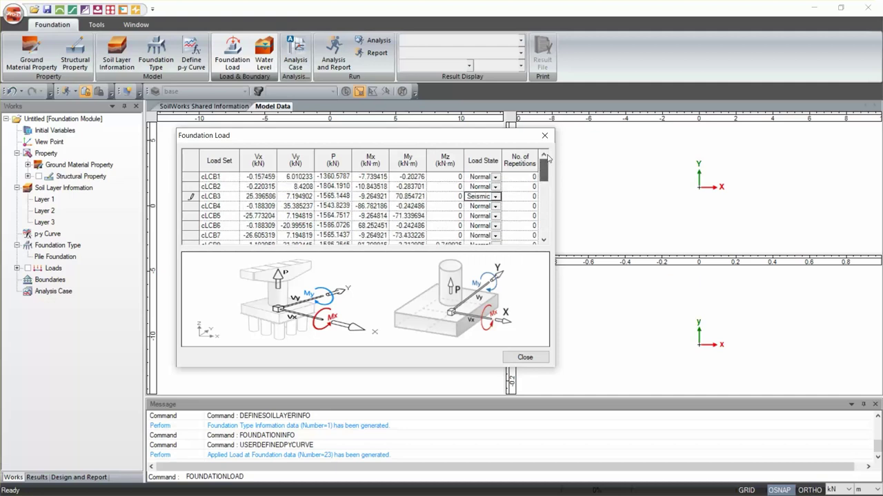
{"action": "left_click", "coordinate": [483, 207]}
{"action": "left_click", "coordinate": [483, 206]}
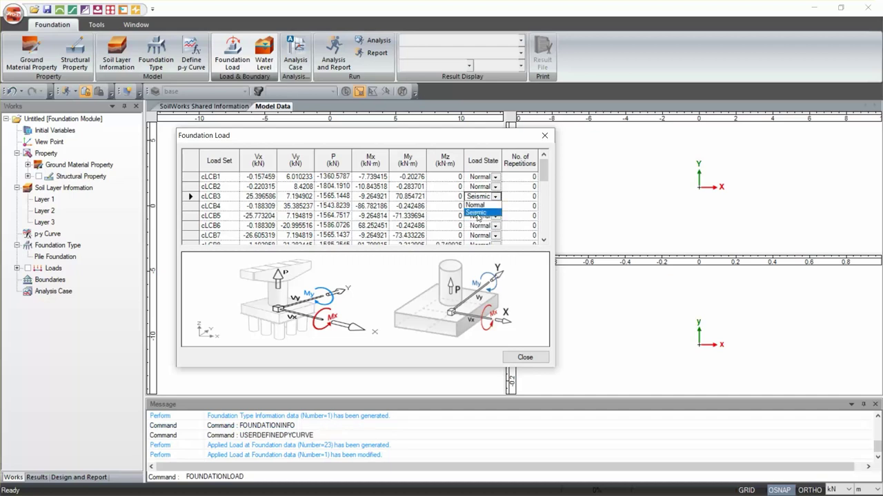
{"action": "key", "text": "Escape"}
{"action": "key", "text": "Up"}
{"action": "left_click", "coordinate": [483, 180]}
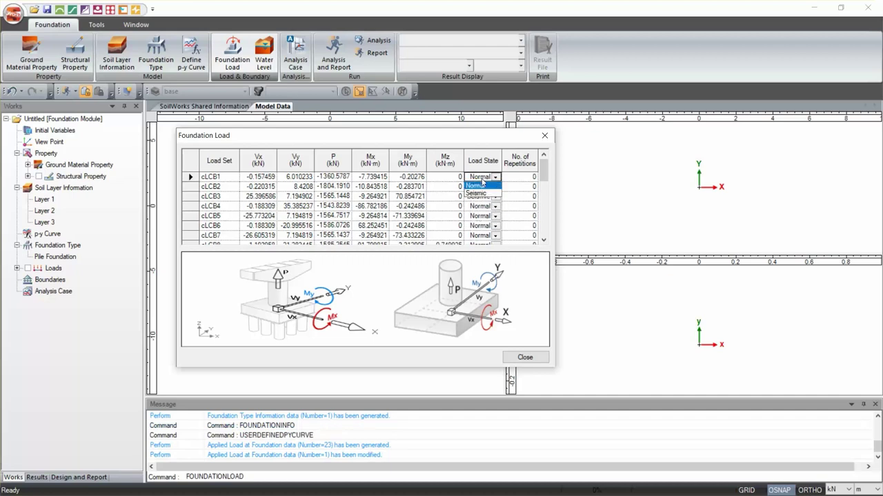
{"action": "left_click", "coordinate": [236, 187]}
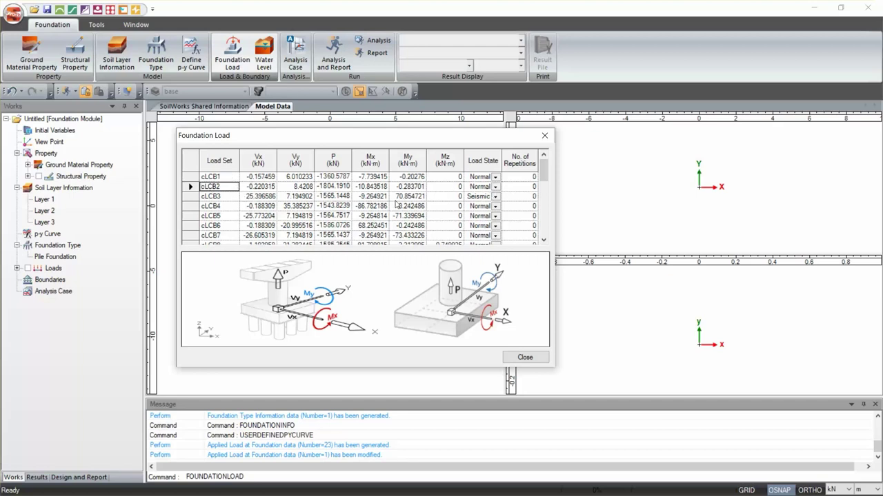
Set the load state of load sets cLCB4 to cLCB7 to Seismic
{"action": "left_click", "coordinate": [485, 198]}
{"action": "left_click", "coordinate": [445, 207]}
{"action": "left_click", "coordinate": [478, 206]}
{"action": "left_click", "coordinate": [479, 224]}
{"action": "left_click", "coordinate": [483, 216]}
{"action": "left_click", "coordinate": [483, 231]}
{"action": "left_click", "coordinate": [482, 226]}
{"action": "left_click", "coordinate": [482, 243]}
{"action": "left_click", "coordinate": [482, 235]}
{"action": "left_click", "coordinate": [477, 253]}
Set the load state of load sets cLCB8 to cLCB12 to Seismic
{"action": "scroll", "coordinate": [483, 235], "scroll_direction": "down", "scroll_amount": 2}
{"action": "left_click", "coordinate": [491, 187]}
{"action": "left_click", "coordinate": [495, 187]}
{"action": "left_click", "coordinate": [485, 205]}
{"action": "left_click", "coordinate": [495, 196]}
{"action": "left_click", "coordinate": [484, 215]}
{"action": "left_click", "coordinate": [496, 206]}
{"action": "left_click", "coordinate": [484, 224]}
{"action": "left_click", "coordinate": [495, 216]}
{"action": "left_click", "coordinate": [484, 234]}
{"action": "left_click", "coordinate": [495, 225]}
{"action": "left_click", "coordinate": [484, 244]}
Set the load state of load sets cLCB13 to cLCB16 to Seismic
{"action": "scroll", "coordinate": [484, 234], "scroll_direction": "down", "scroll_amount": 1}
{"action": "left_click", "coordinate": [495, 207]}
{"action": "left_click", "coordinate": [484, 224]}
{"action": "left_click", "coordinate": [495, 215]}
{"action": "left_click", "coordinate": [484, 234]}
{"action": "left_click", "coordinate": [495, 225]}
{"action": "left_click", "coordinate": [484, 244]}
{"action": "left_click", "coordinate": [495, 235]}
{"action": "left_click", "coordinate": [487, 253]}
Set the load state of load sets cLCB17 to cLCB20 to Seismic
{"action": "scroll", "coordinate": [491, 231], "scroll_direction": "down", "scroll_amount": 2}
{"action": "left_click", "coordinate": [495, 186]}
{"action": "left_click", "coordinate": [484, 207]}
{"action": "left_click", "coordinate": [495, 197]}
{"action": "left_click", "coordinate": [484, 216]}
{"action": "left_click", "coordinate": [495, 206]}
{"action": "left_click", "coordinate": [484, 226]}
{"action": "left_click", "coordinate": [496, 216]}
{"action": "left_click", "coordinate": [484, 235]}
Set the load state of load sets cLCB21 to cLCB23 to Seismic
{"action": "left_click", "coordinate": [495, 236]}
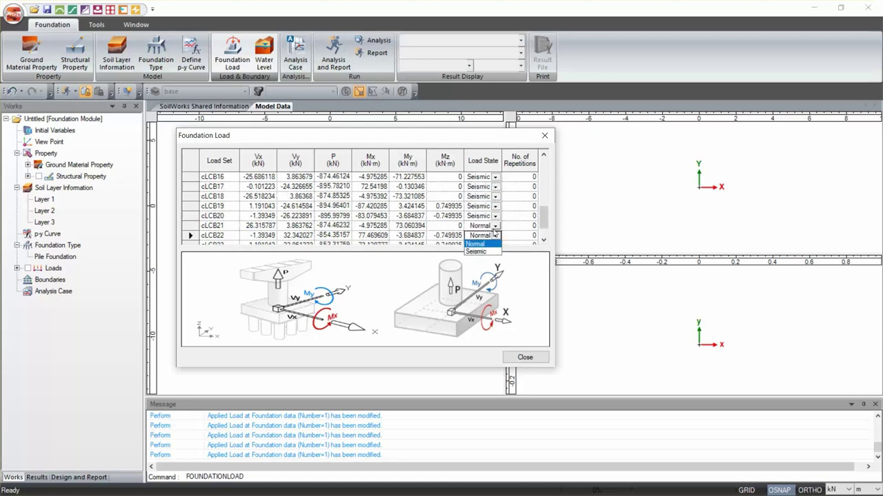
{"action": "left_click", "coordinate": [484, 255]}
{"action": "left_click", "coordinate": [495, 226]}
{"action": "left_click", "coordinate": [483, 243]}
{"action": "scroll", "coordinate": [491, 228], "scroll_direction": "down", "scroll_amount": 1}
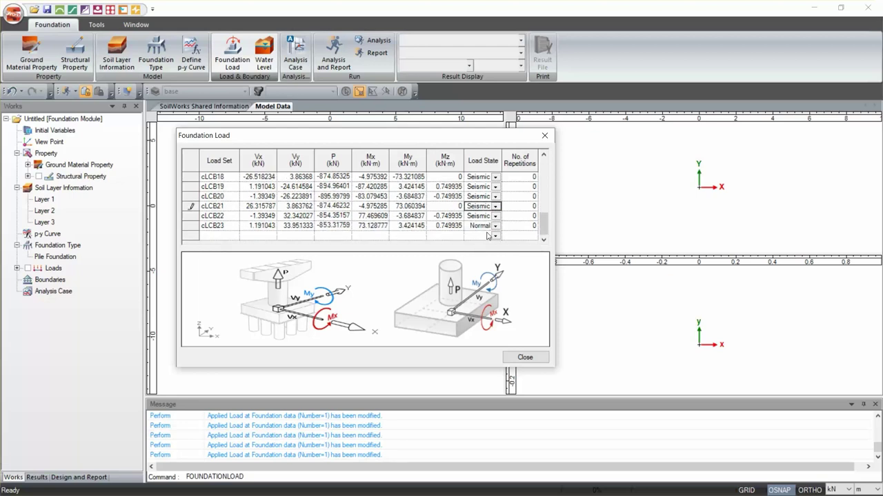
{"action": "left_click", "coordinate": [495, 225]}
{"action": "left_click", "coordinate": [476, 242]}
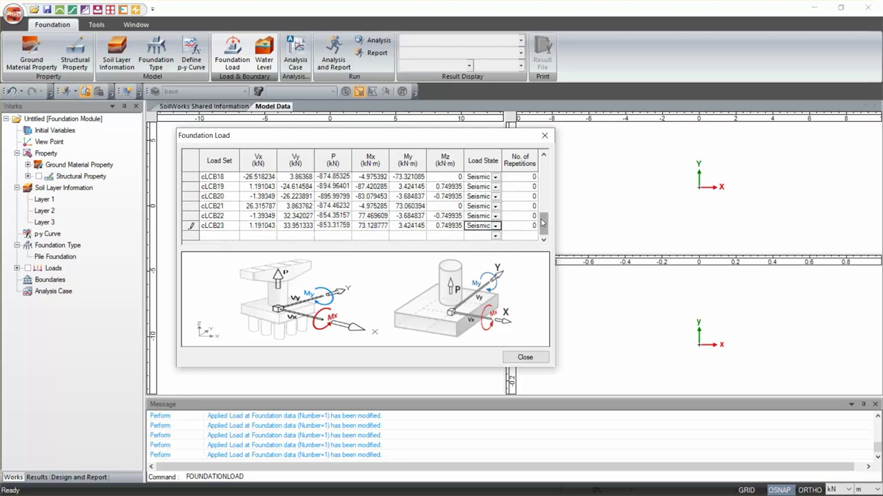
Review the load states in the Foundation Load table from first to last load set and close it
{"action": "left_click_drag", "start_coordinate": [544, 224], "coordinate": [543, 164]}
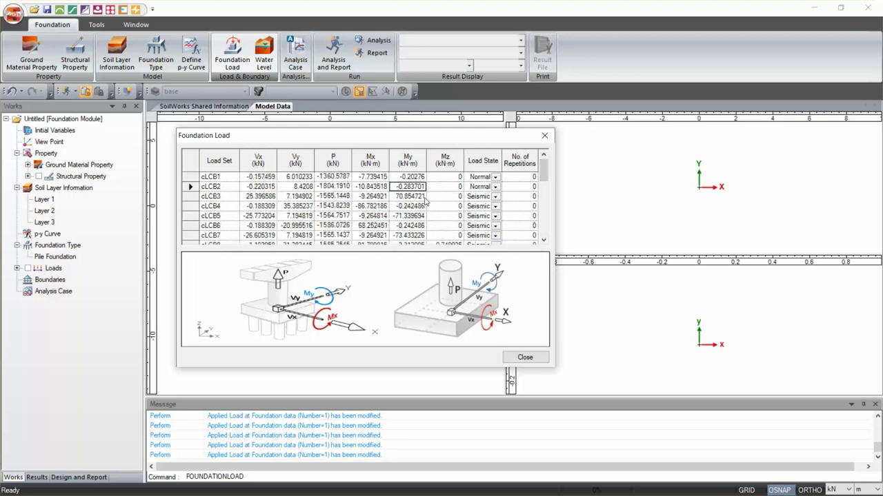
{"action": "left_click_drag", "start_coordinate": [543, 171], "coordinate": [538, 245]}
{"action": "left_click", "coordinate": [495, 236]}
{"action": "left_click", "coordinate": [455, 237]}
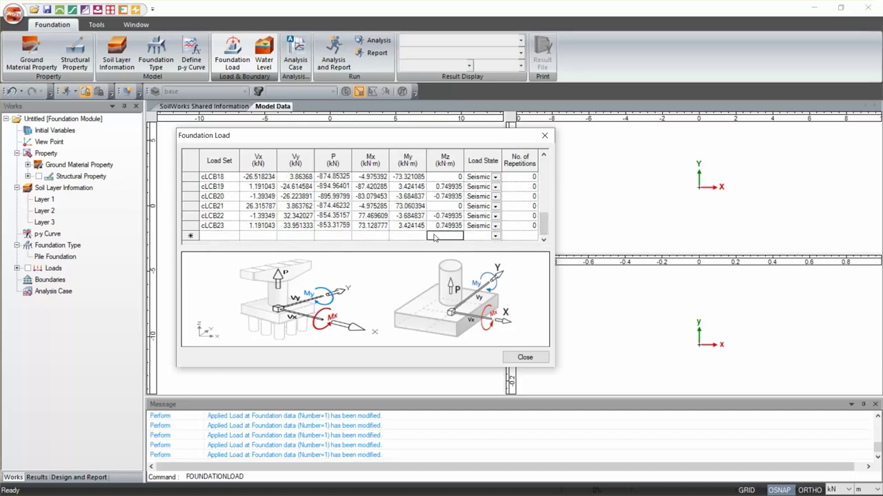
{"action": "left_click", "coordinate": [526, 357]}
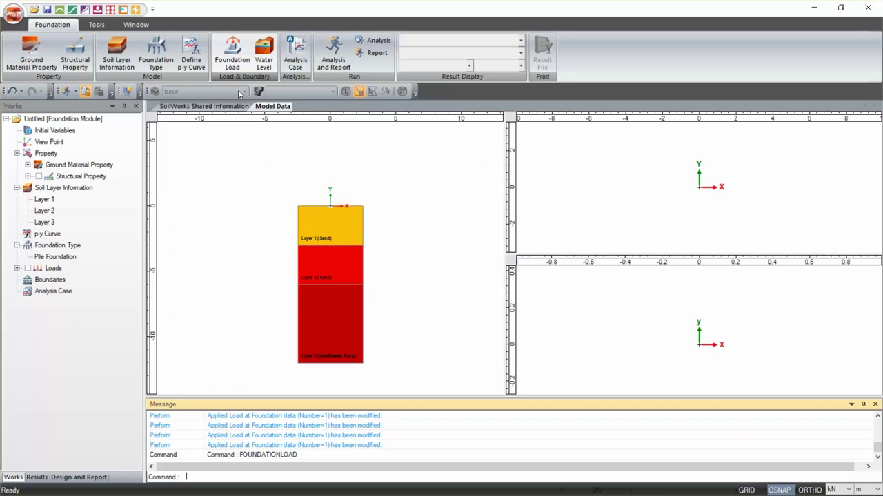
Define a water level boundary set named "Water level" with its depth below ground level
{"action": "left_click", "coordinate": [239, 58]}
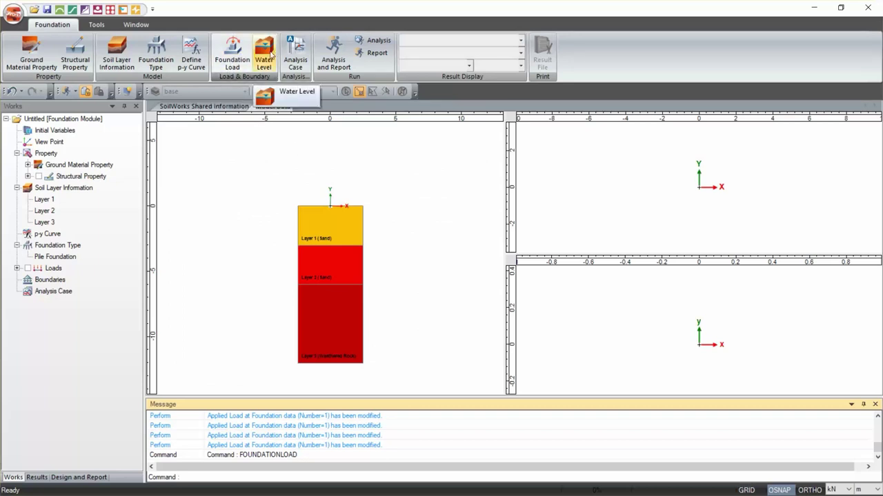
{"action": "left_click", "coordinate": [269, 57]}
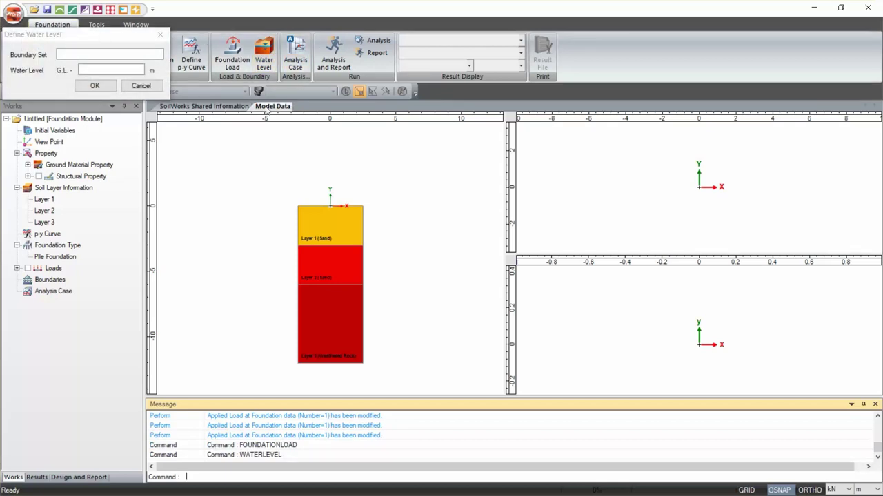
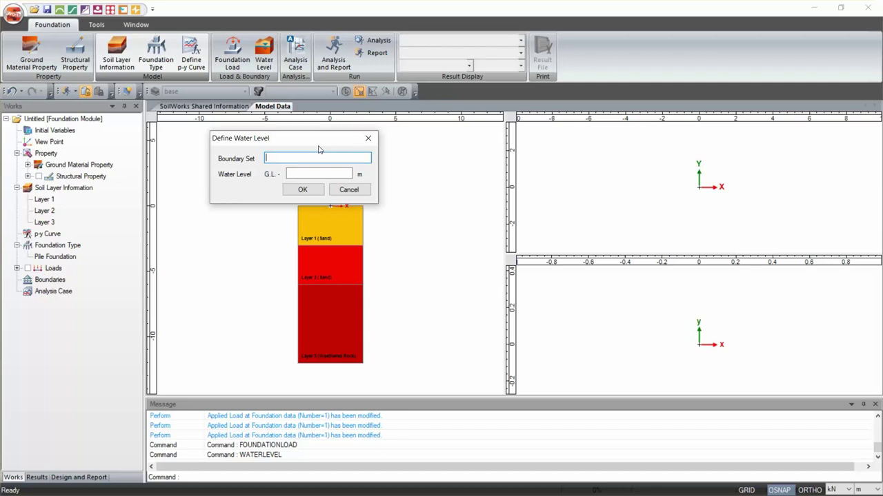
{"action": "type", "text": "Water level"}
{"action": "left_click", "coordinate": [306, 174]}
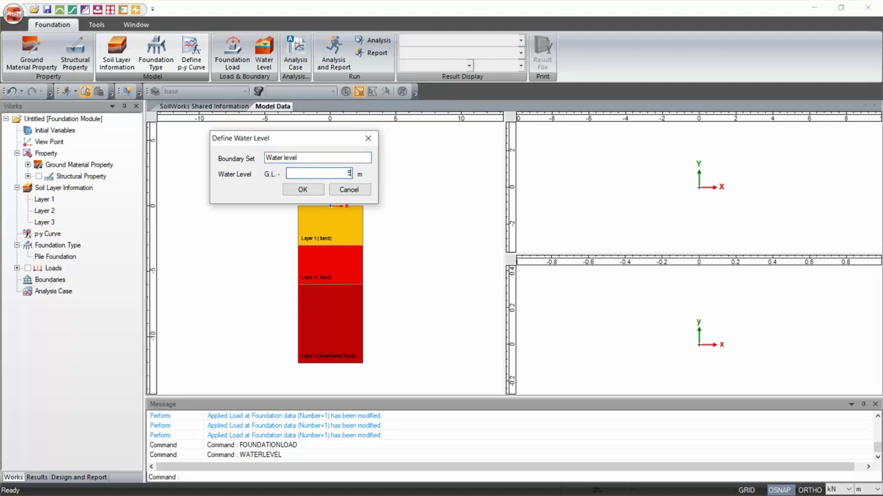
{"action": "left_click", "coordinate": [302, 191]}
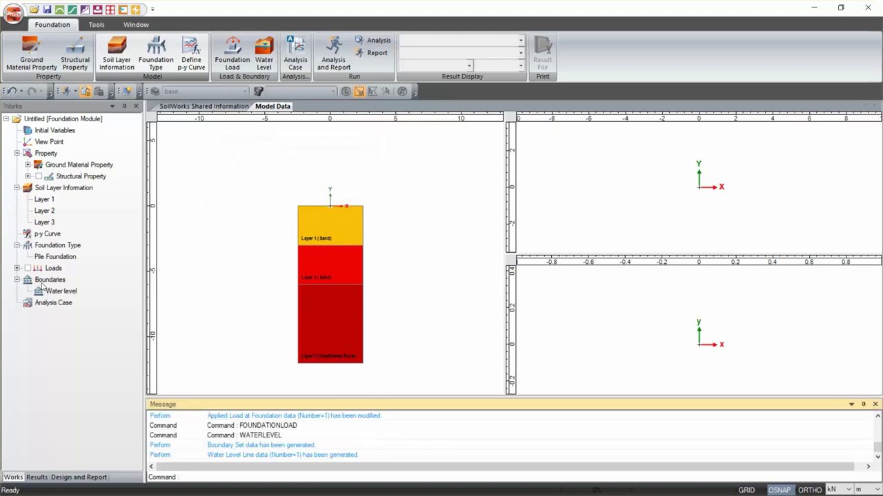
Display the pile foundation in the model and examine its cap and piles within the soil layers
{"action": "left_click", "coordinate": [34, 267]}
{"action": "left_click", "coordinate": [44, 257]}
{"action": "left_click", "coordinate": [58, 245]}
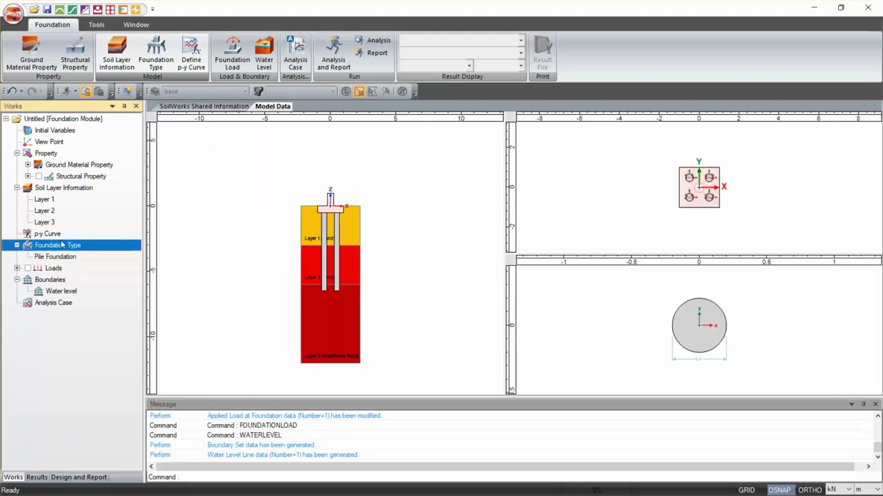
{"action": "scroll", "coordinate": [303, 257], "scroll_direction": "up", "scroll_amount": 3}
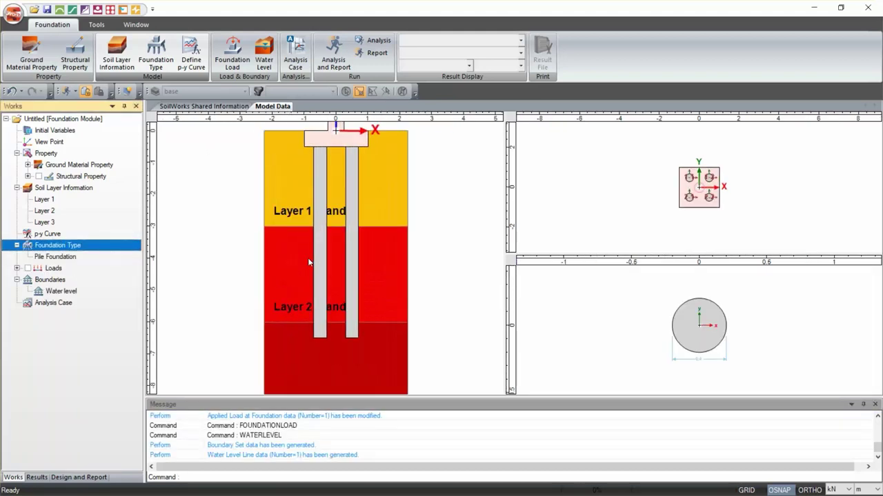
{"action": "middle_click_drag", "start_coordinate": [360, 166], "coordinate": [374, 204]}
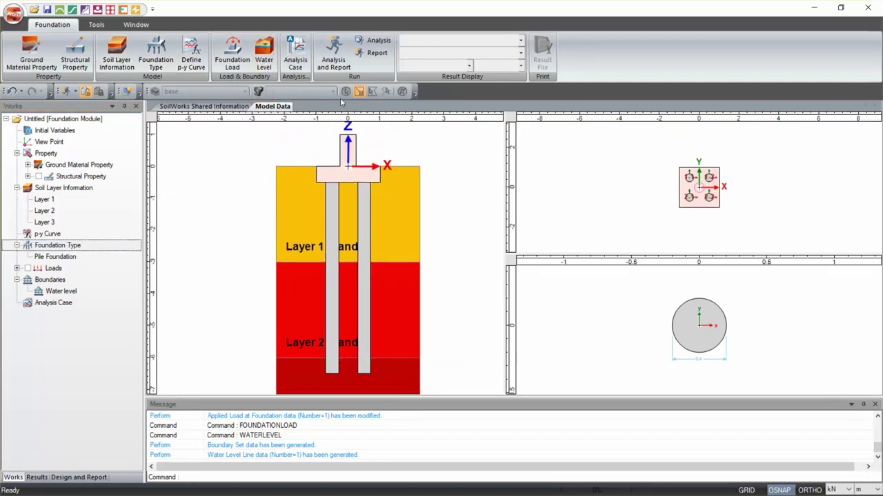
{"action": "scroll", "coordinate": [400, 215], "scroll_direction": "down", "scroll_amount": 2}
{"action": "scroll", "coordinate": [379, 187], "scroll_direction": "up", "scroll_amount": 2}
{"action": "middle_click_drag", "start_coordinate": [342, 197], "coordinate": [337, 187]}
Add a p-y Nonlinear Analysis case named "Pile Analysis" and set its number of pile element divisions to 10
{"action": "left_click", "coordinate": [295, 54]}
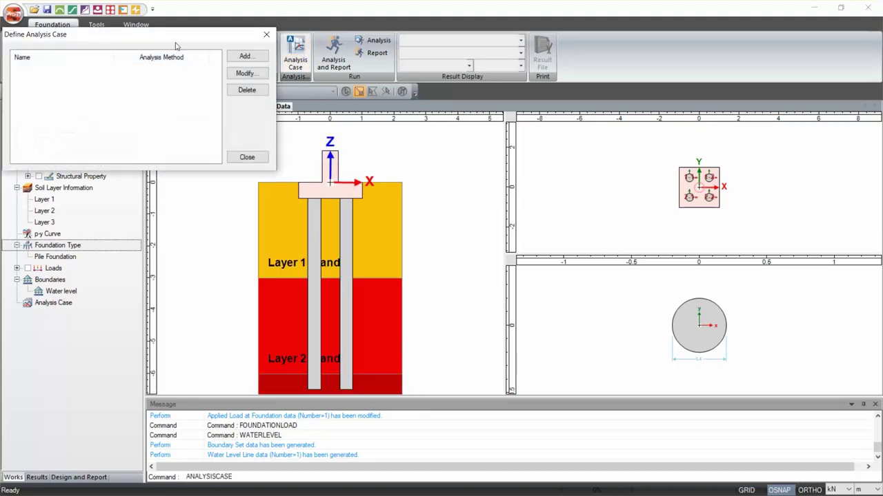
{"action": "left_click", "coordinate": [245, 55]}
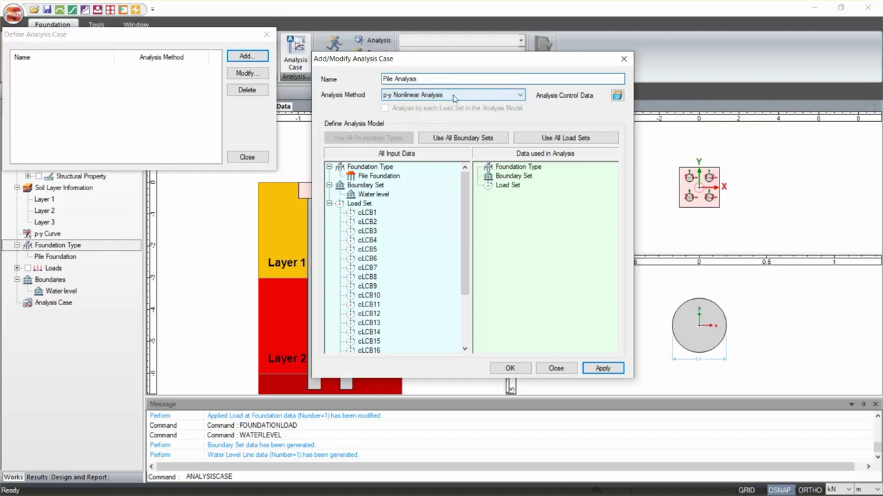
{"action": "left_click", "coordinate": [617, 95]}
{"action": "left_click_drag", "start_coordinate": [465, 26], "coordinate": [492, 37]}
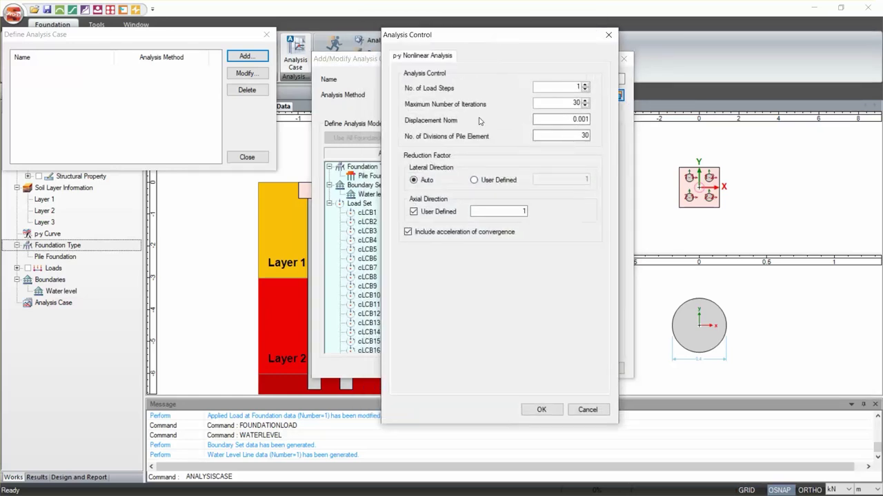
{"action": "double_click", "coordinate": [583, 135]}
{"action": "type", "text": "10"}
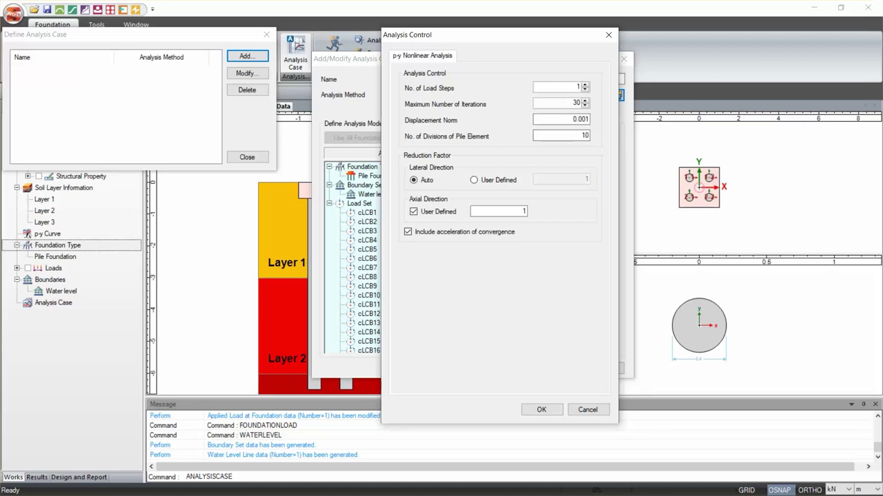
{"action": "left_click", "coordinate": [549, 409]}
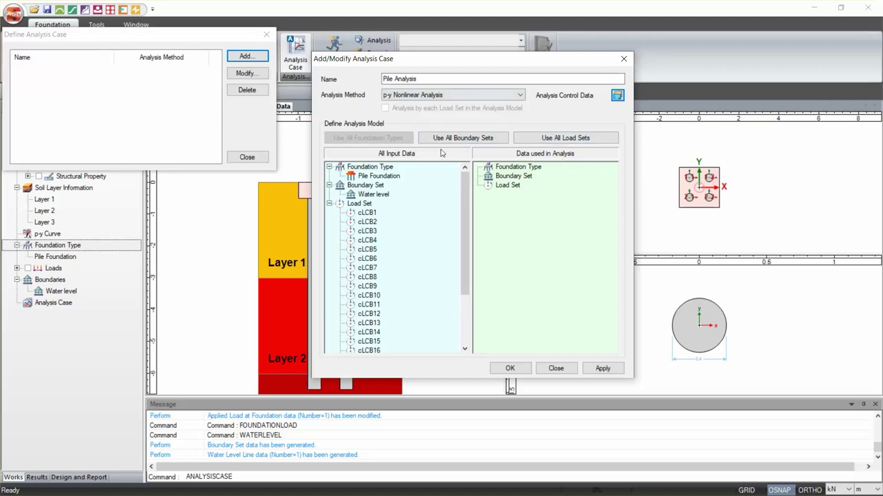
Add Pile Foundation and the Water level boundary set to the data used in the Pile Analysis case
{"action": "left_click", "coordinate": [380, 177]}
{"action": "left_click_drag", "start_coordinate": [382, 180], "coordinate": [552, 214]}
{"action": "left_click", "coordinate": [383, 196]}
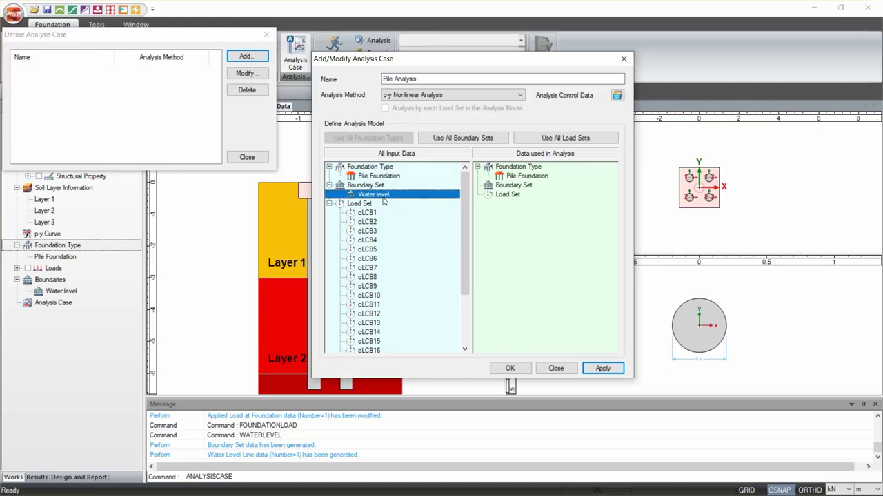
{"action": "left_click_drag", "start_coordinate": [360, 196], "coordinate": [529, 210]}
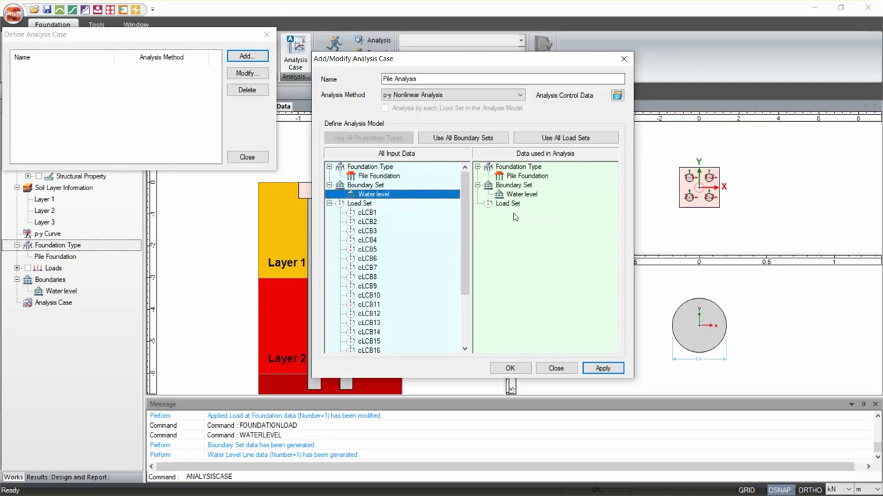
Add load set cLCB3 to the data used in the Pile Analysis case and create the case
{"action": "mouse_move", "coordinate": [462, 198]}
{"action": "left_mouse_down"}
{"action": "mouse_move", "coordinate": [462, 220]}
{"action": "mouse_move", "coordinate": [470, 202]}
{"action": "left_mouse_up"}
{"action": "left_click", "coordinate": [372, 231]}
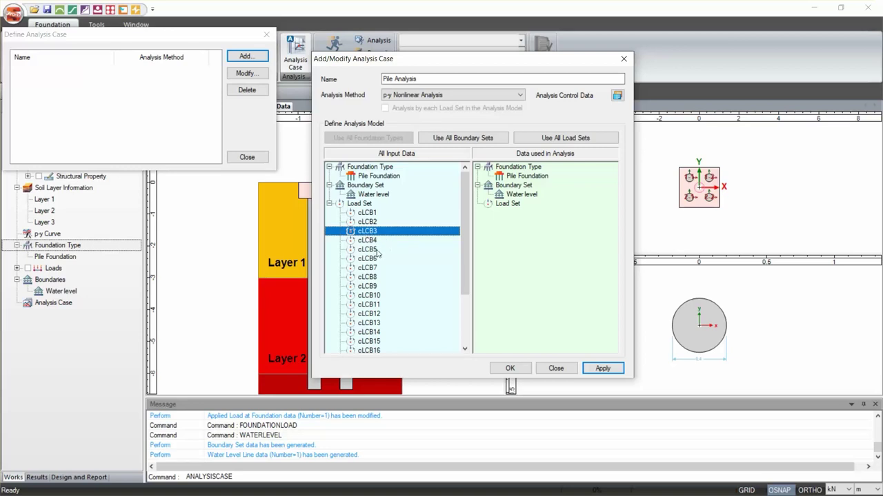
{"action": "left_click_drag", "start_coordinate": [368, 236], "coordinate": [529, 217]}
{"action": "left_click", "coordinate": [607, 368]}
{"action": "left_click", "coordinate": [601, 367]}
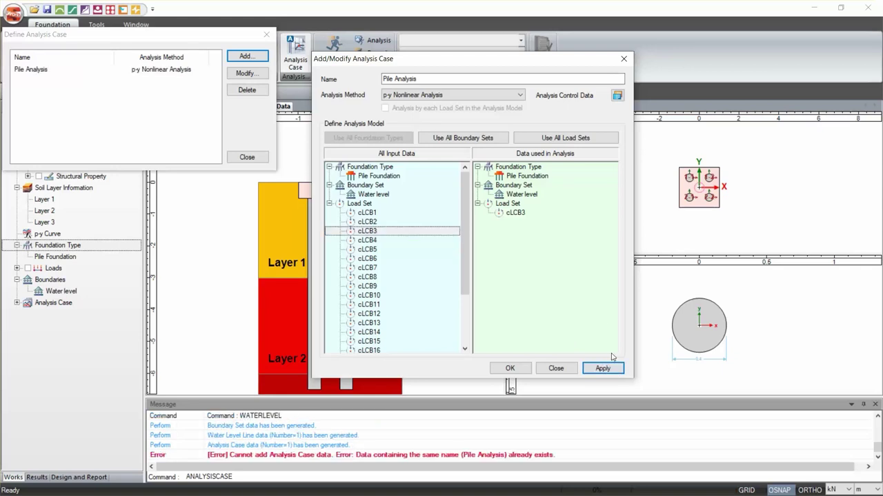
{"action": "left_click", "coordinate": [624, 59]}
{"action": "left_click", "coordinate": [246, 157]}
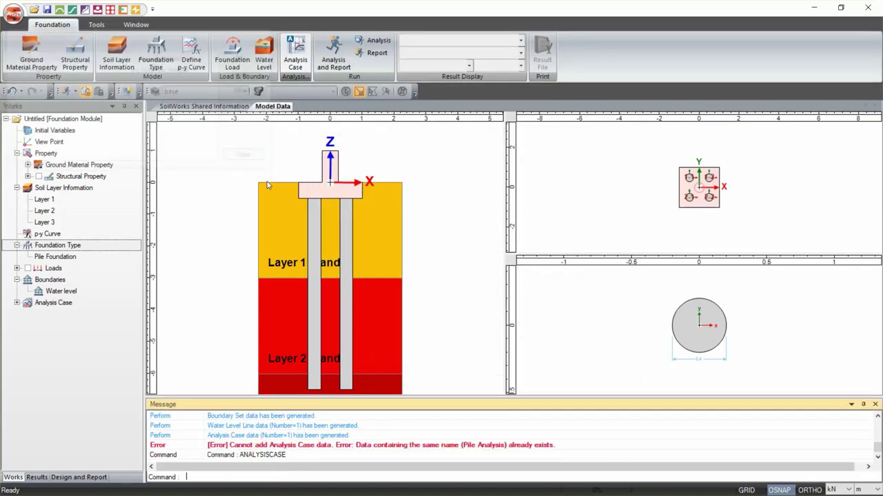
Perform the p-y nonlinear Pile Analysis, saving the foundation model as "Foundation - 2"
{"action": "left_click", "coordinate": [373, 40]}
{"action": "left_click_drag", "start_coordinate": [215, 38], "coordinate": [363, 127]}
{"action": "left_click", "coordinate": [199, 371]}
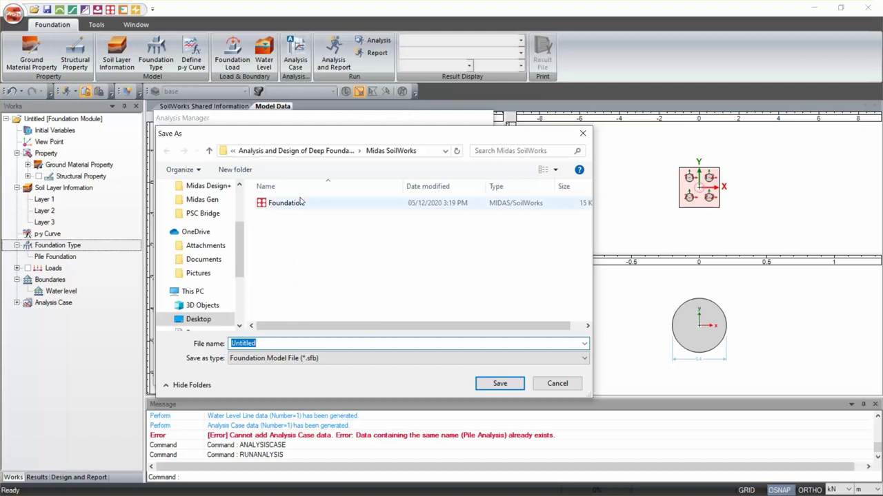
{"action": "left_click", "coordinate": [291, 203]}
{"action": "left_click", "coordinate": [283, 343]}
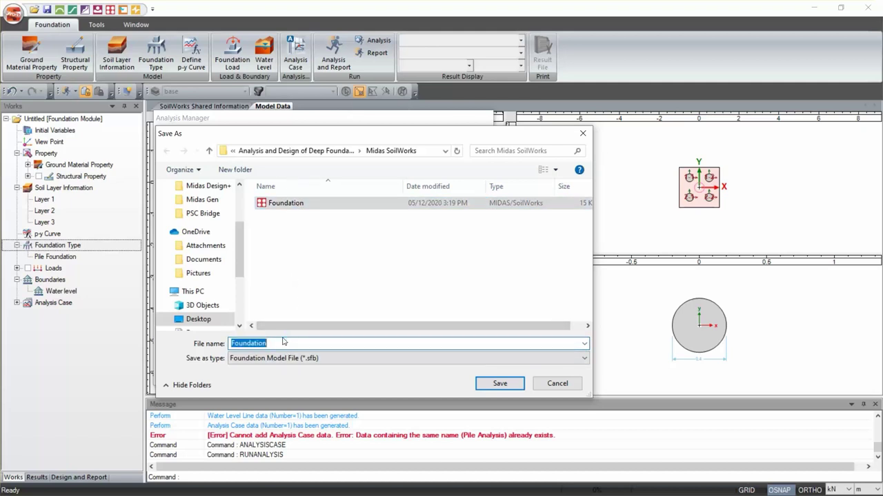
{"action": "left_click", "coordinate": [317, 344]}
{"action": "type", "text": "- 2"}
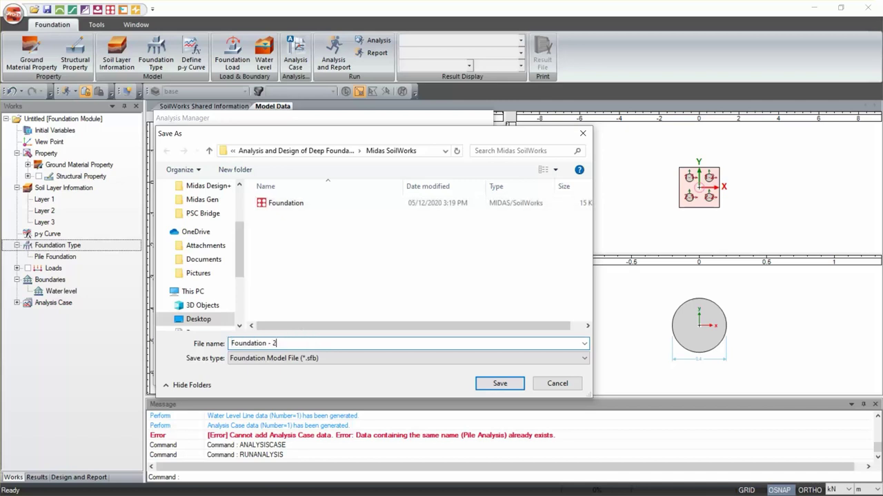
{"action": "key", "text": "Return"}
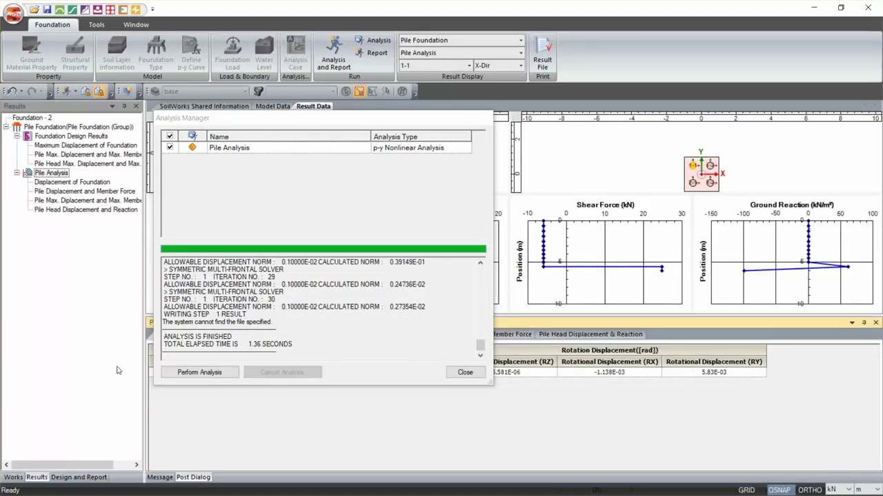
{"action": "left_click", "coordinate": [465, 373]}
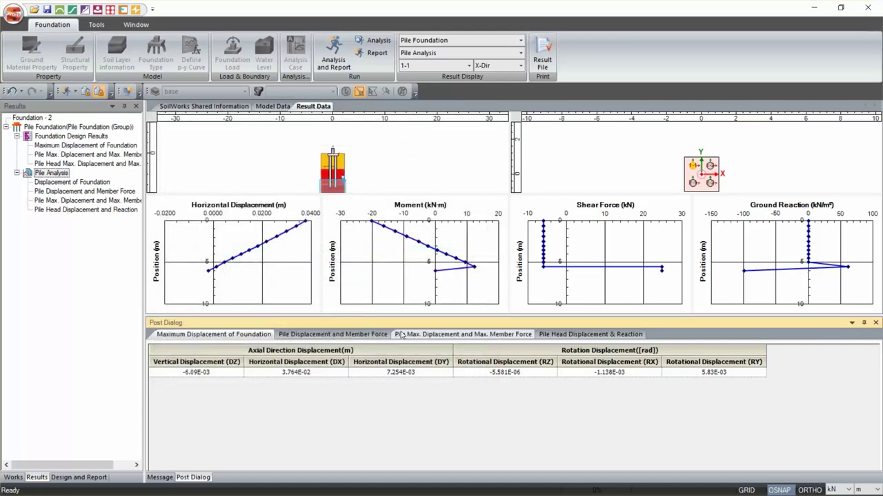
Display the element results of Pile Displacement and Member Force for pile 1-1 and enlarge the pile layout view
{"action": "left_click", "coordinate": [88, 192]}
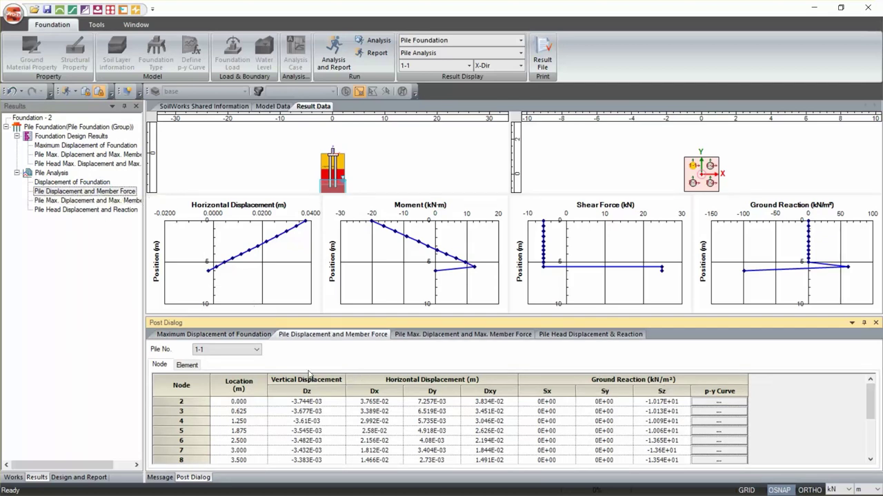
{"action": "left_click", "coordinate": [188, 365]}
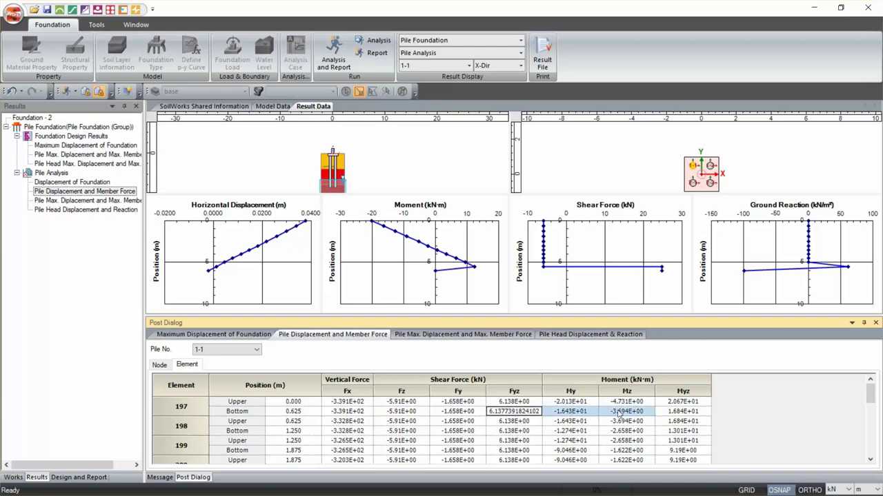
{"action": "double_click", "coordinate": [514, 402]}
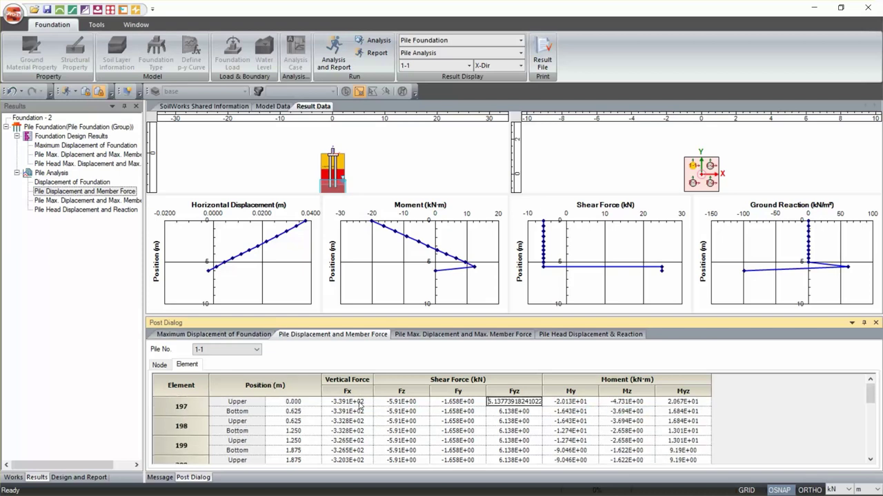
{"action": "left_click_drag", "start_coordinate": [577, 193], "coordinate": [578, 276]}
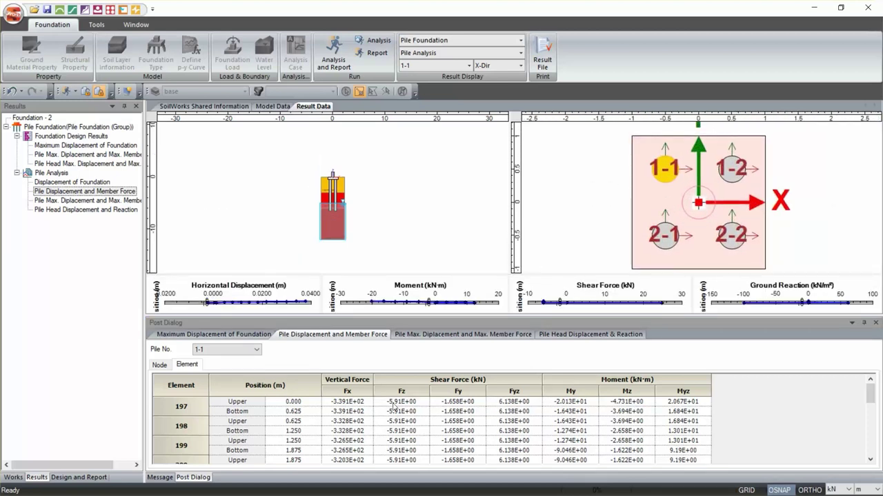
Compare the element shear forces and moments of piles 1-2, 2-1 and 2-2, returning to pile 1-1
{"action": "left_click", "coordinate": [233, 350]}
{"action": "left_click", "coordinate": [231, 363]}
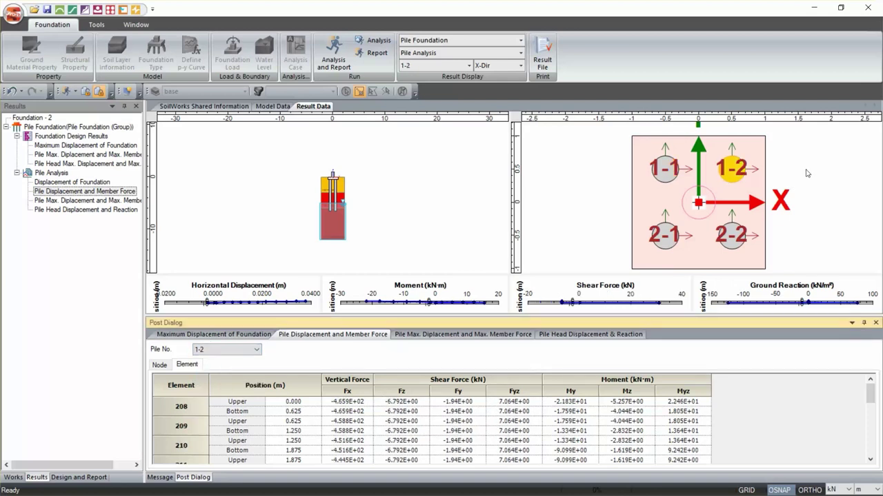
{"action": "left_click", "coordinate": [231, 350]}
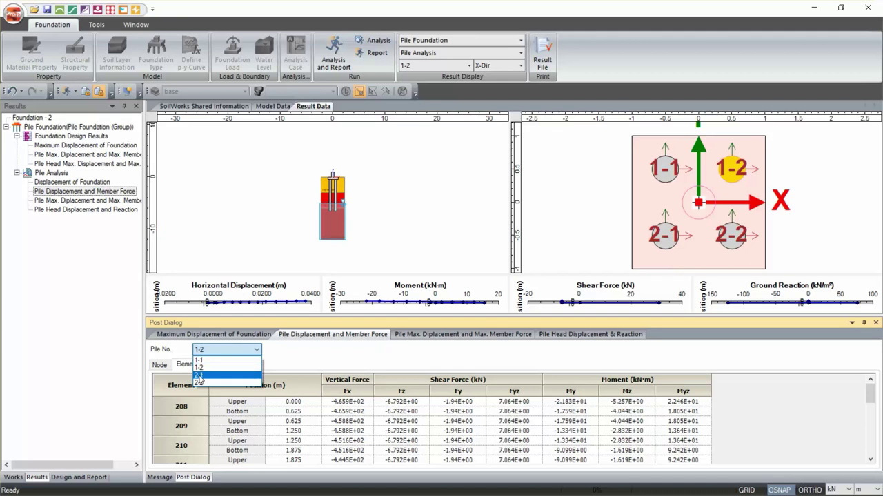
{"action": "left_click", "coordinate": [231, 375]}
{"action": "left_click", "coordinate": [232, 350]}
{"action": "left_click", "coordinate": [204, 382]}
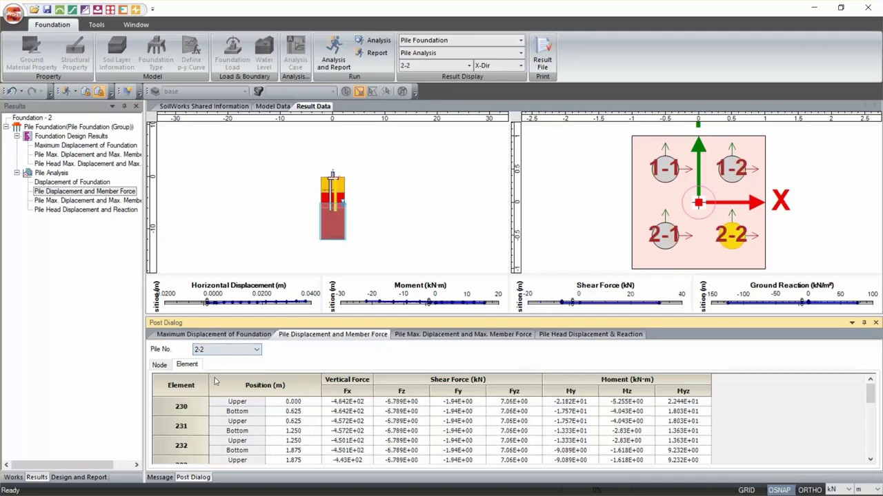
{"action": "left_click", "coordinate": [228, 350]}
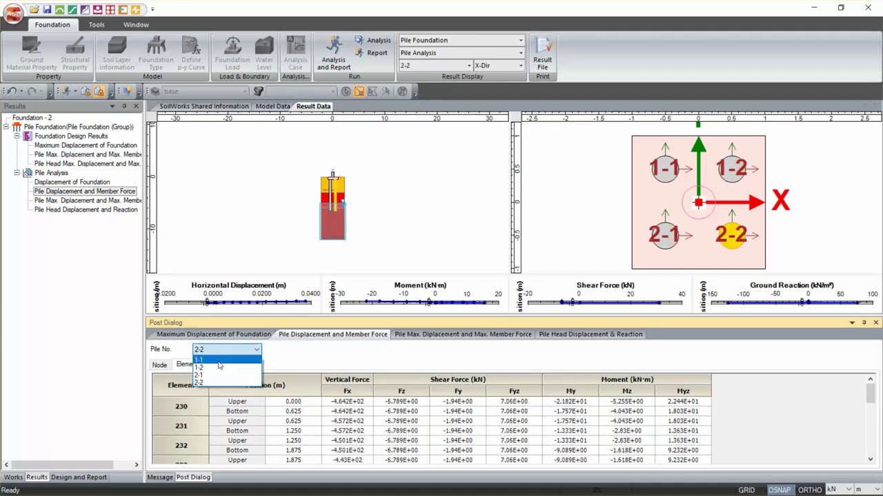
{"action": "left_click", "coordinate": [218, 360]}
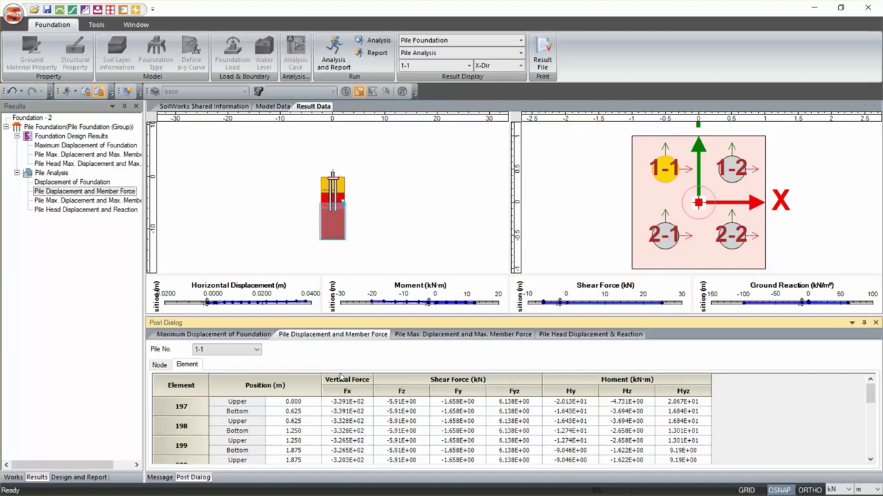
Review the displacement of the foundation and the foundation design results for maximum displacements, member forces and pile head reactions
{"action": "left_click", "coordinate": [91, 183]}
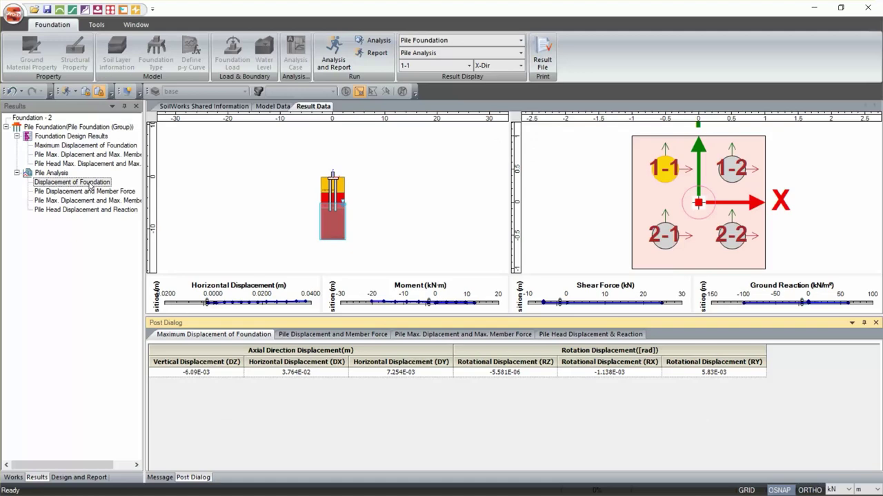
{"action": "left_click", "coordinate": [75, 154]}
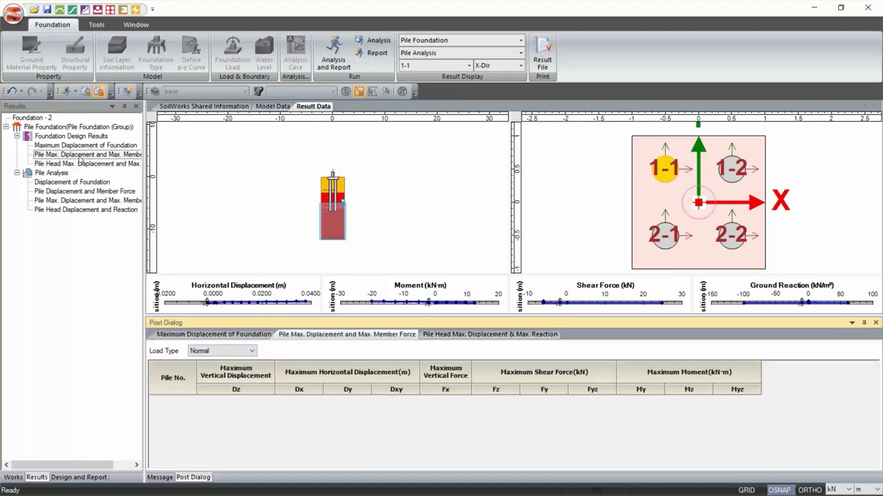
{"action": "left_click", "coordinate": [228, 351]}
{"action": "left_click", "coordinate": [211, 368]}
{"action": "left_click", "coordinate": [111, 146]}
{"action": "left_click", "coordinate": [100, 155]}
{"action": "left_click", "coordinate": [90, 164]}
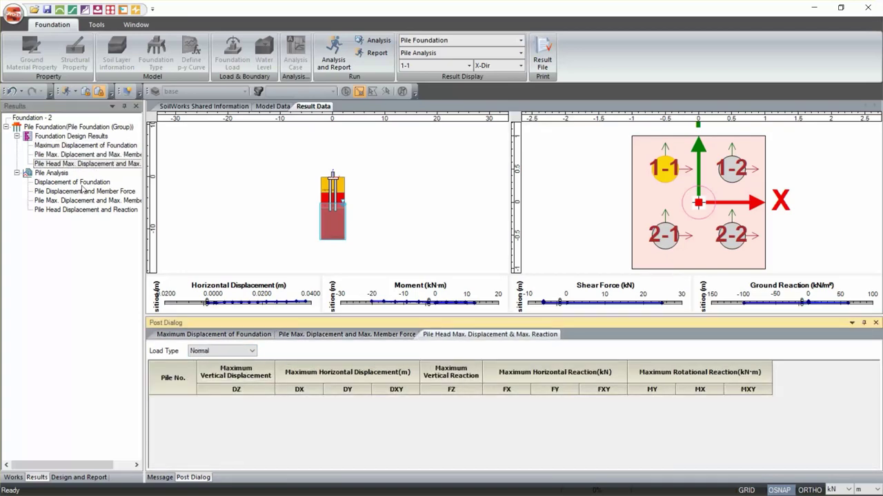
Examine the p-y curves at nodes 3 to 7 of pile 1-1 from its node displacement results
{"action": "left_click", "coordinate": [86, 191]}
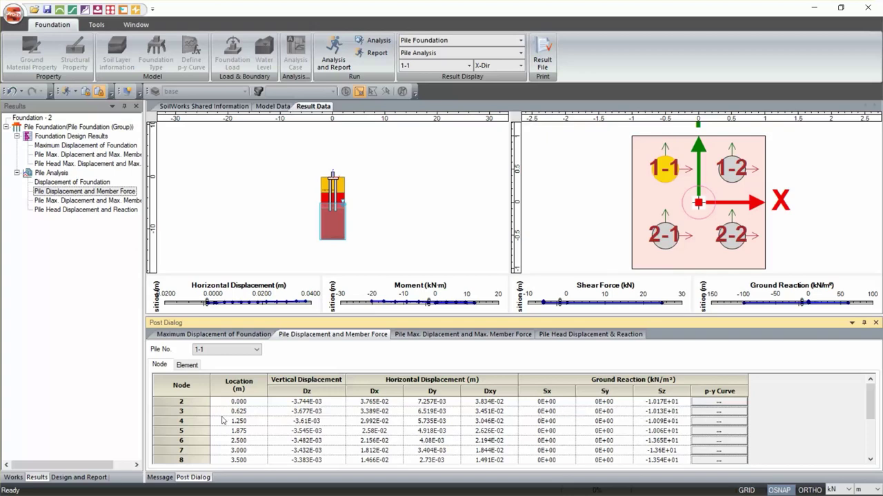
{"action": "left_click", "coordinate": [718, 411]}
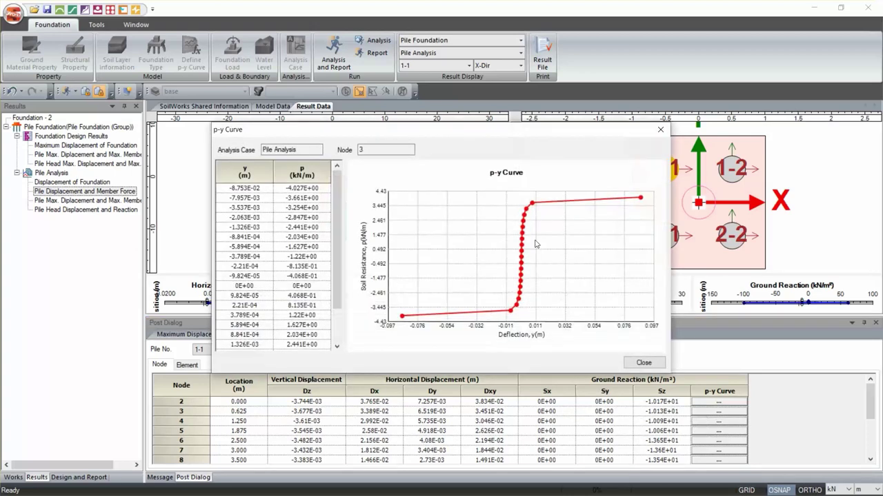
{"action": "left_click", "coordinate": [659, 132]}
{"action": "left_click", "coordinate": [718, 430]}
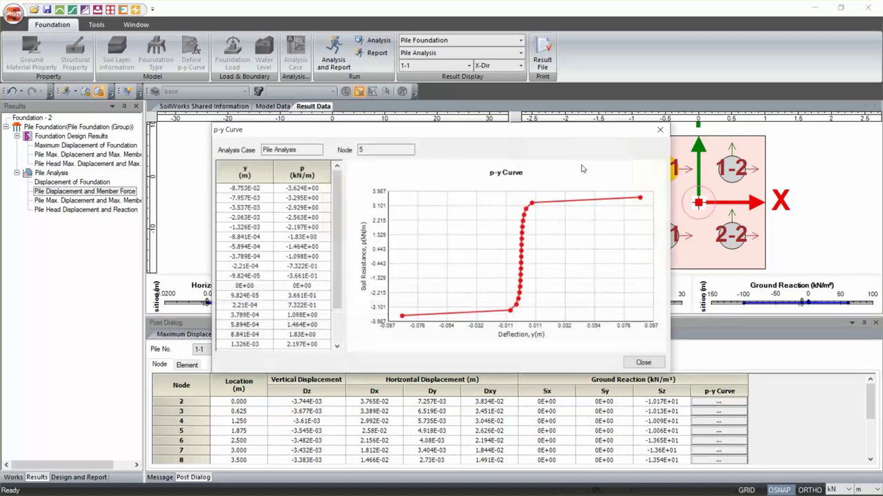
{"action": "left_click", "coordinate": [660, 131]}
{"action": "left_click", "coordinate": [717, 443]}
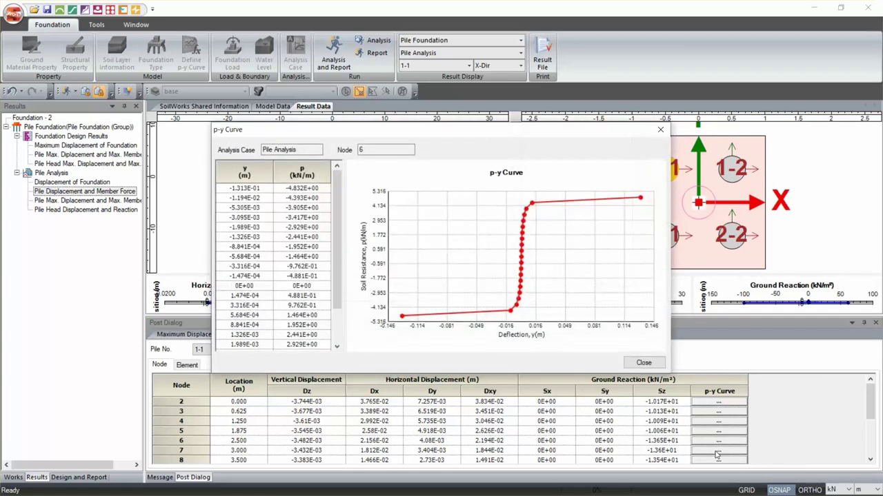
{"action": "left_click", "coordinate": [644, 363]}
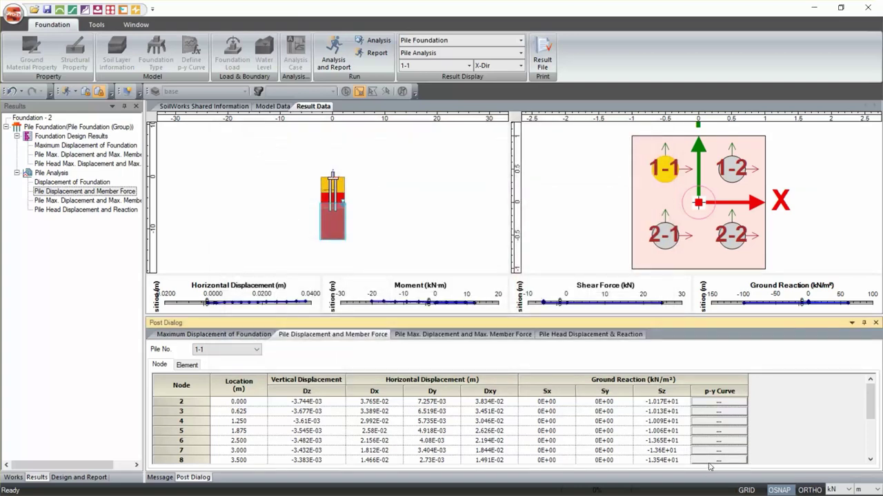
{"action": "left_click", "coordinate": [711, 462]}
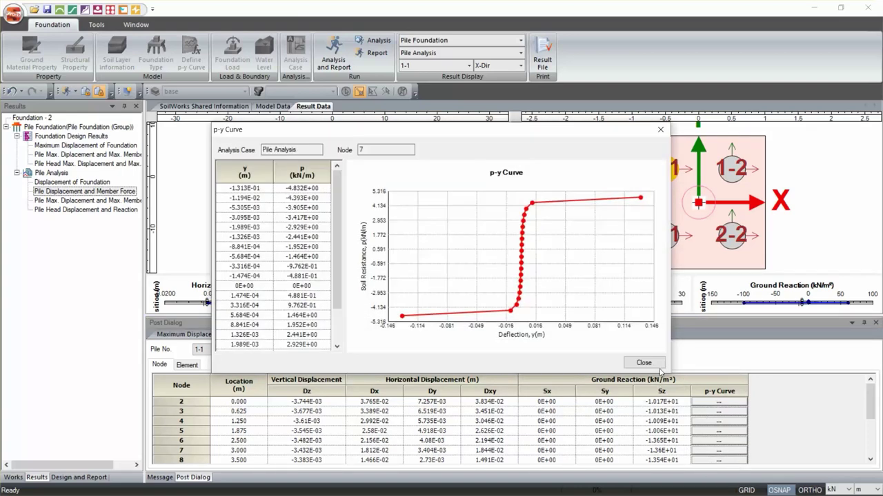
{"action": "left_click", "coordinate": [648, 367]}
{"action": "left_click", "coordinate": [710, 440]}
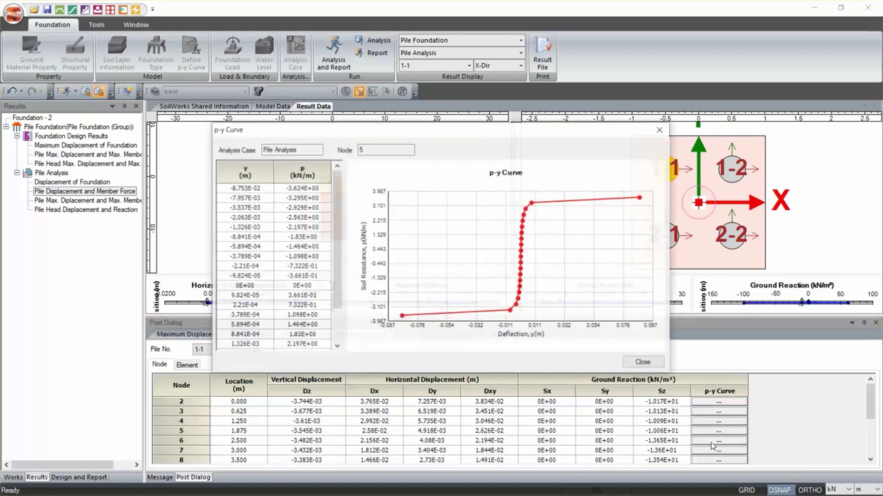
{"action": "left_click", "coordinate": [642, 363]}
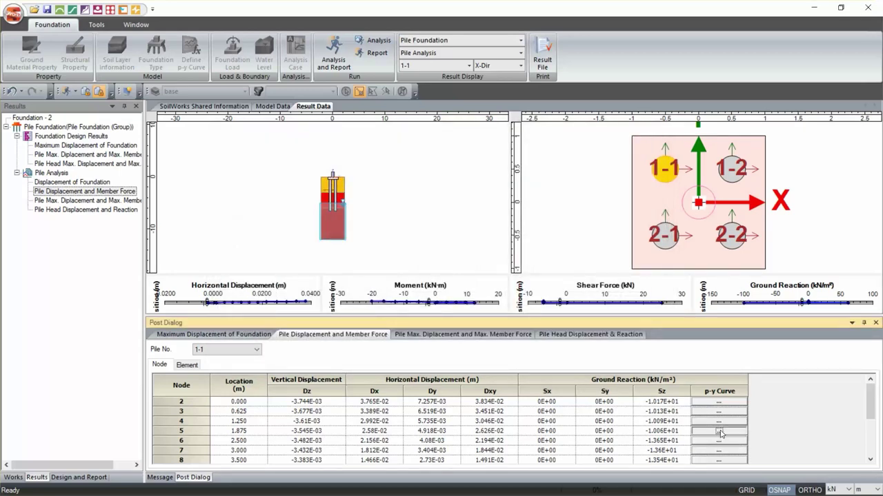
{"action": "left_click", "coordinate": [719, 431]}
{"action": "left_click", "coordinate": [642, 364]}
{"action": "left_click", "coordinate": [713, 422]}
{"action": "left_click", "coordinate": [644, 363]}
{"action": "left_click", "coordinate": [718, 421]}
{"action": "left_click", "coordinate": [661, 131]}
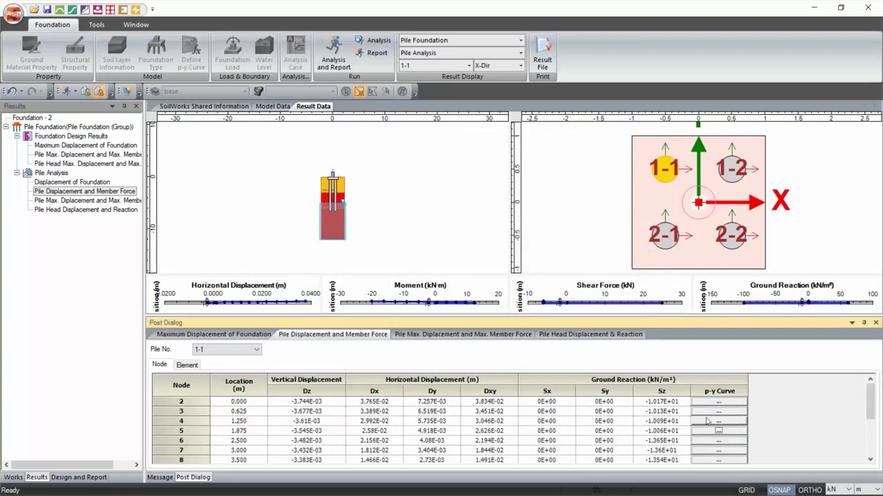
{"action": "left_click", "coordinate": [362, 404]}
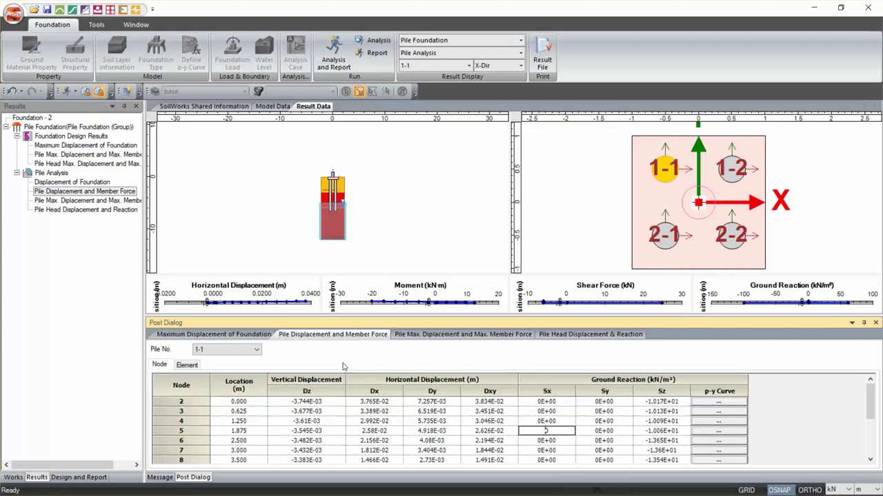
Switch to midas Gen, close the load combinations, and display the building model instead of the reaction table
{"action": "key", "text": "alt+Tab"}
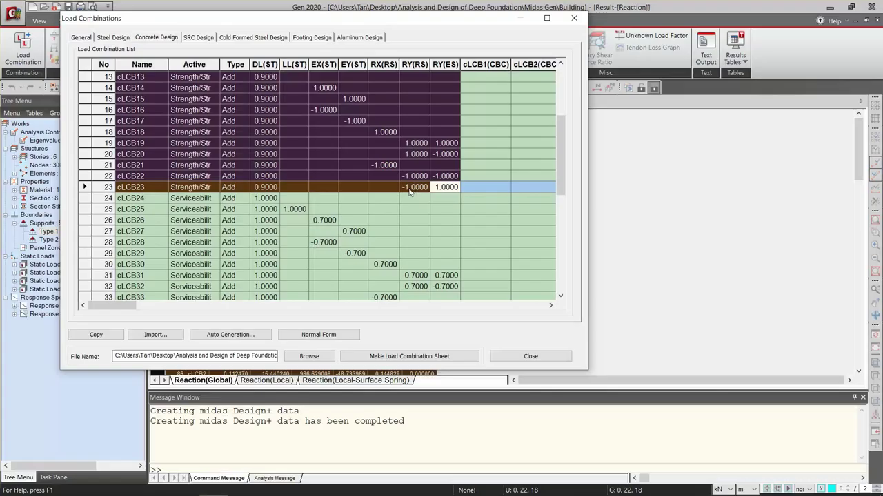
{"action": "left_click", "coordinate": [386, 219]}
{"action": "left_click", "coordinate": [573, 18]}
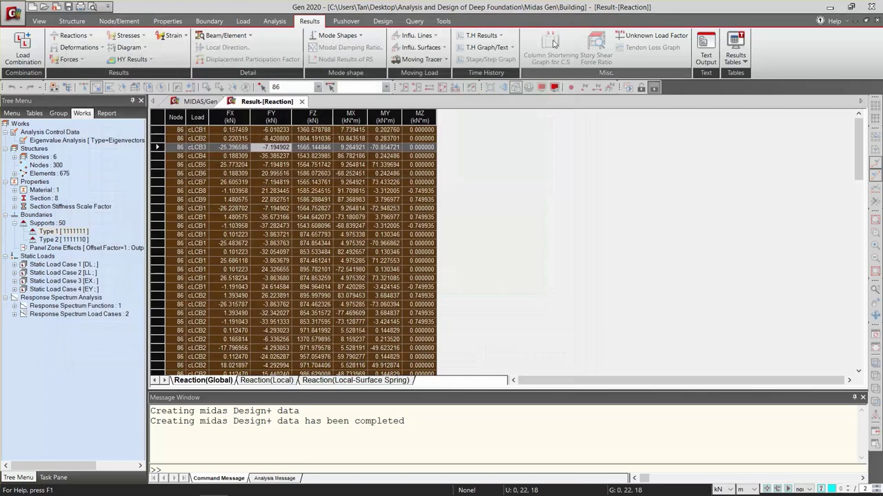
{"action": "left_click", "coordinate": [67, 88]}
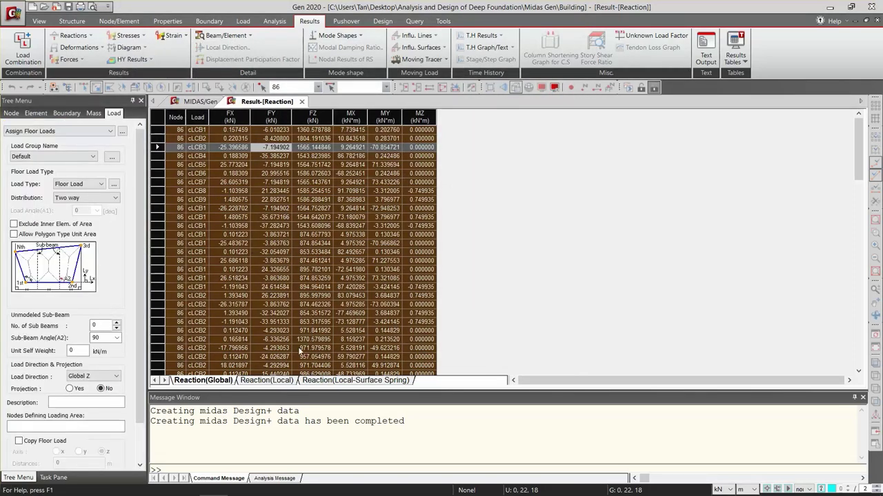
{"action": "left_click", "coordinate": [199, 102]}
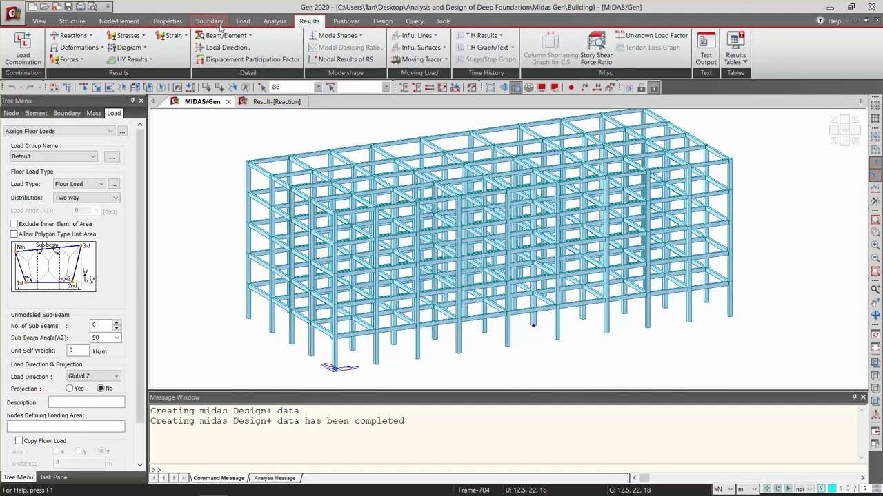
{"action": "left_click", "coordinate": [168, 20]}
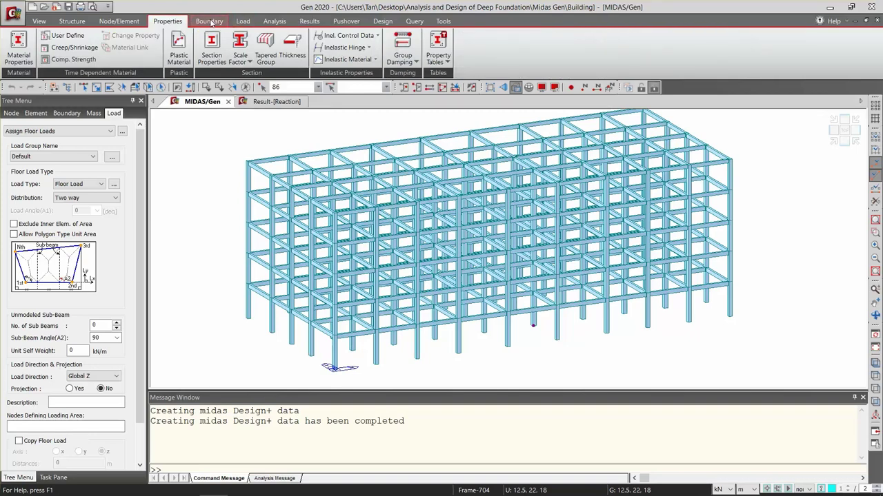
Unlock the analysed building model for editing and open the forces-deformation functions for point springs
{"action": "left_click", "coordinate": [209, 21]}
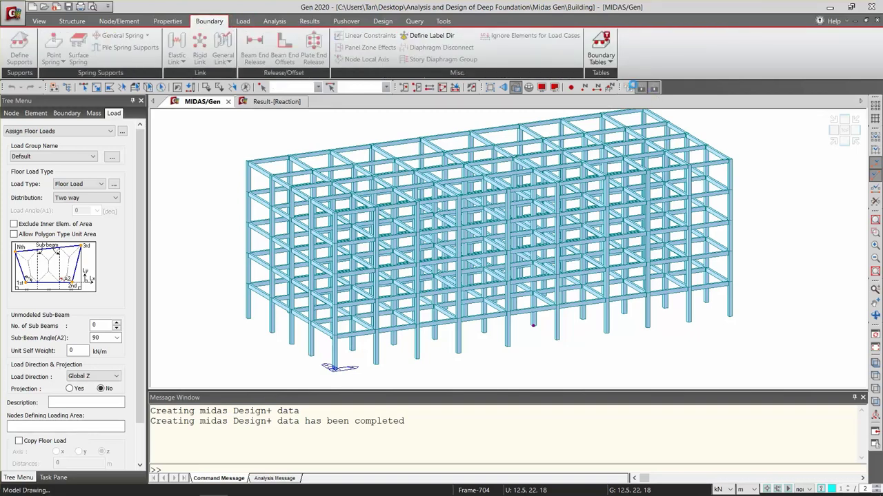
{"action": "left_click", "coordinate": [640, 87]}
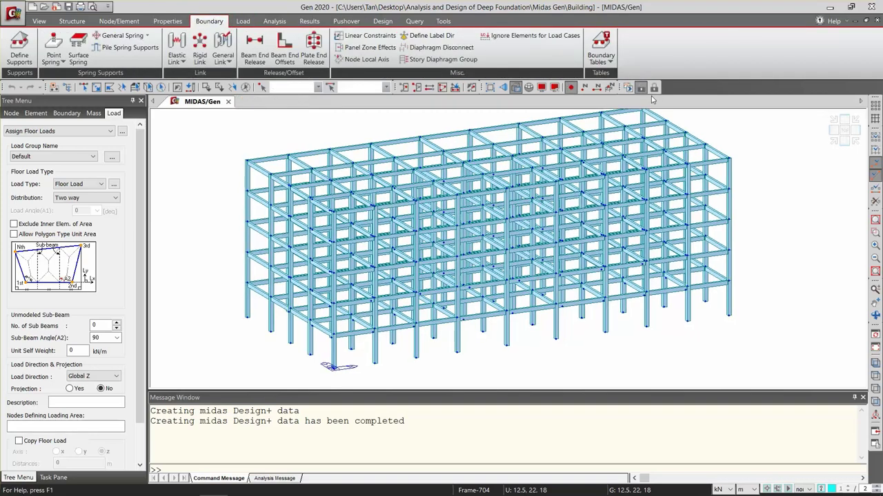
{"action": "left_click", "coordinate": [58, 62]}
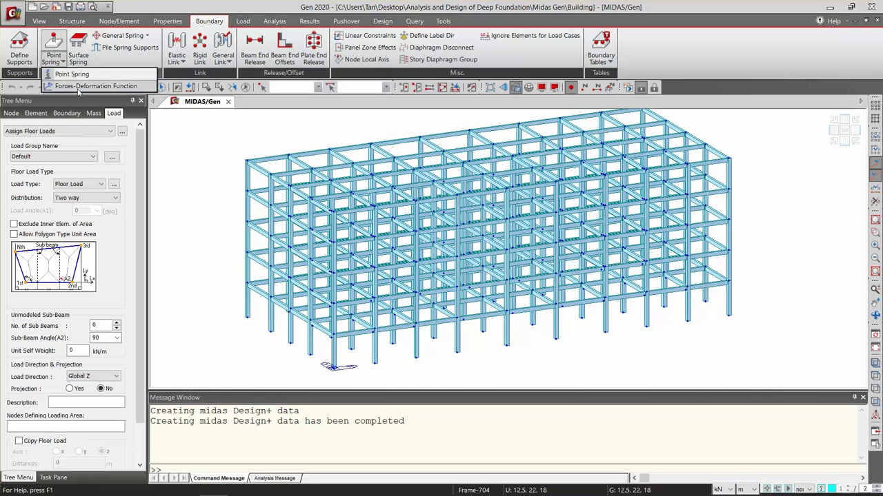
{"action": "left_click", "coordinate": [71, 88]}
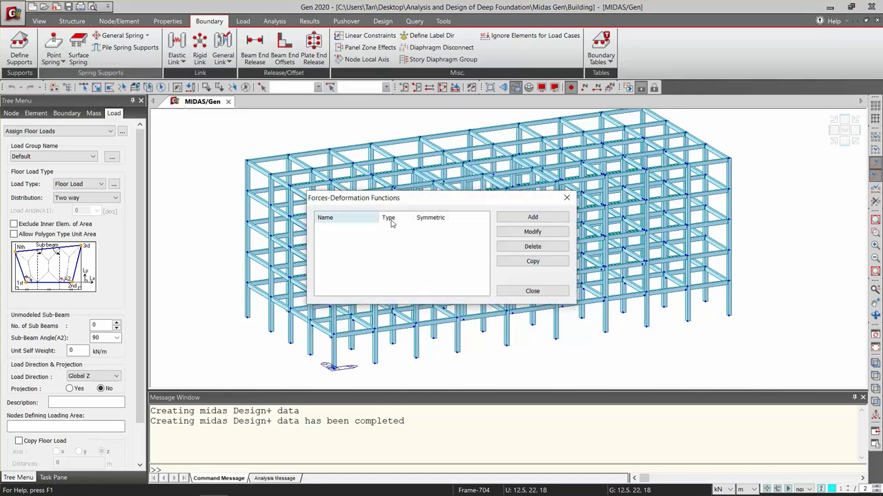
Examine the blank entry form for a new forces-deformation function, and close it without defining one
{"action": "left_click", "coordinate": [550, 217]}
{"action": "left_click_drag", "start_coordinate": [484, 286], "coordinate": [339, 259]}
{"action": "left_click_drag", "start_coordinate": [272, 263], "coordinate": [312, 174]}
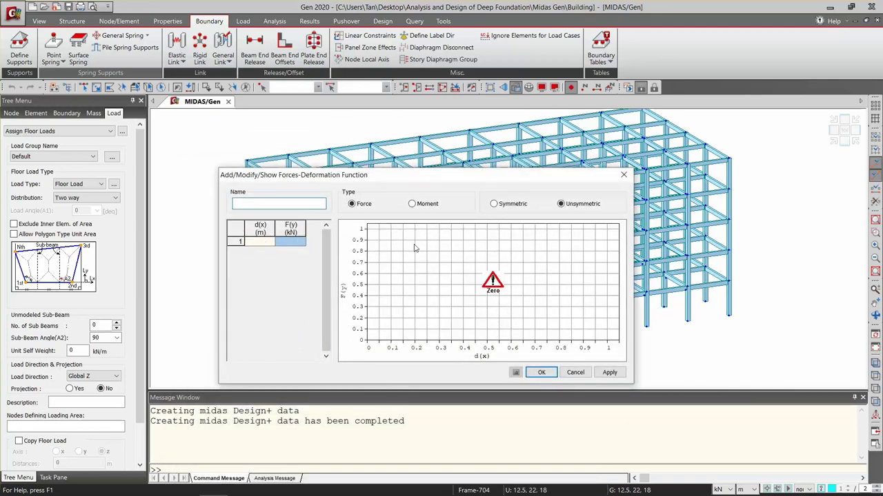
{"action": "left_click", "coordinate": [623, 174]}
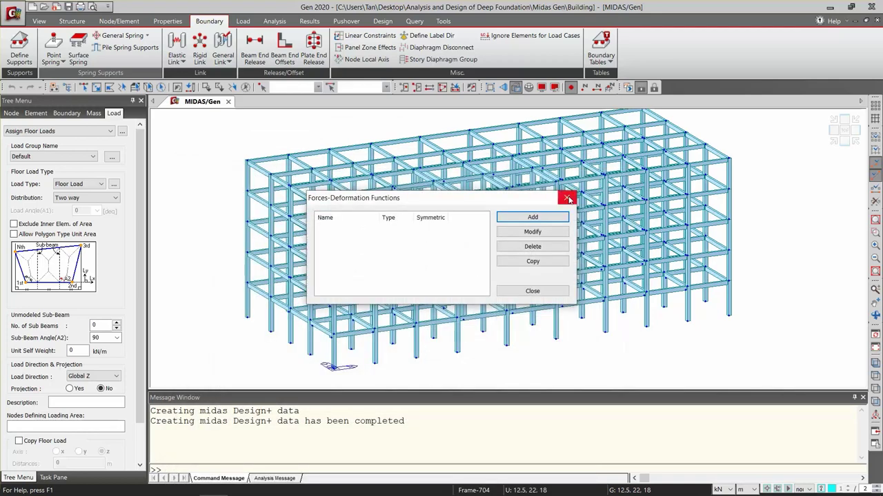
{"action": "left_click", "coordinate": [565, 192]}
Start point spring supports and set the spring type to Multi-Linear
{"action": "left_click", "coordinate": [45, 61]}
{"action": "left_click", "coordinate": [72, 74]}
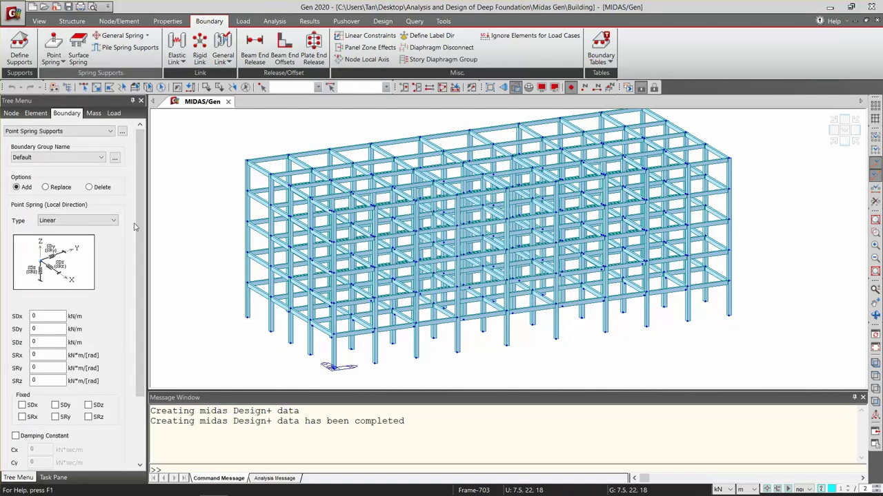
{"action": "left_click", "coordinate": [65, 221]}
{"action": "left_click", "coordinate": [55, 252]}
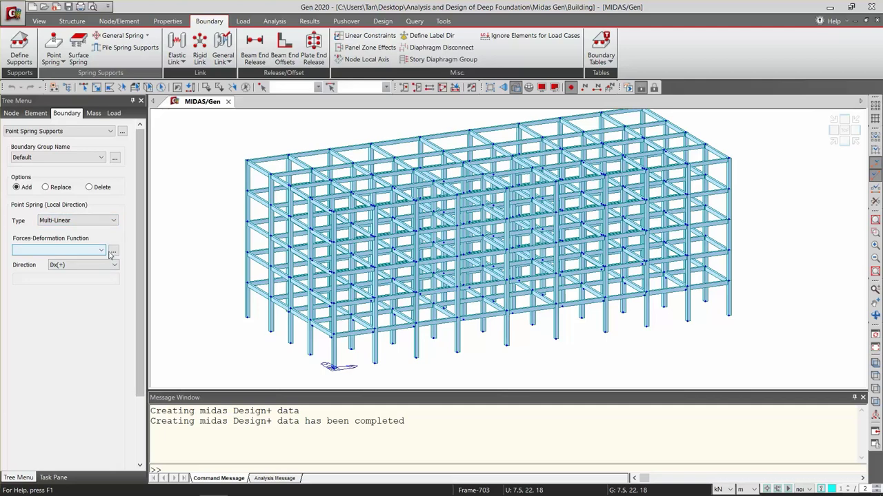
Start a new forces-deformation function for the multi-linear spring with a first point of 100 kN at 0 m
{"action": "left_click", "coordinate": [101, 251]}
{"action": "left_click", "coordinate": [113, 251]}
{"action": "left_click", "coordinate": [114, 251]}
{"action": "left_click", "coordinate": [560, 217]}
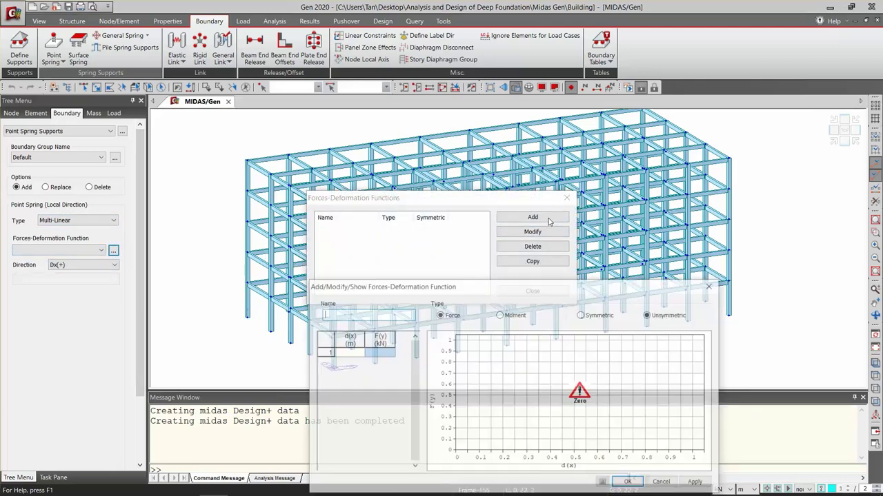
{"action": "left_click", "coordinate": [362, 241]}
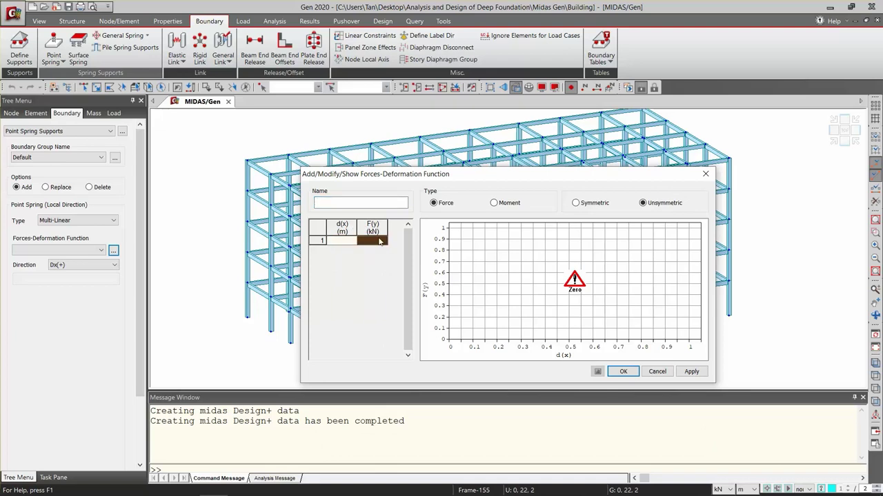
{"action": "type", "text": "100"}
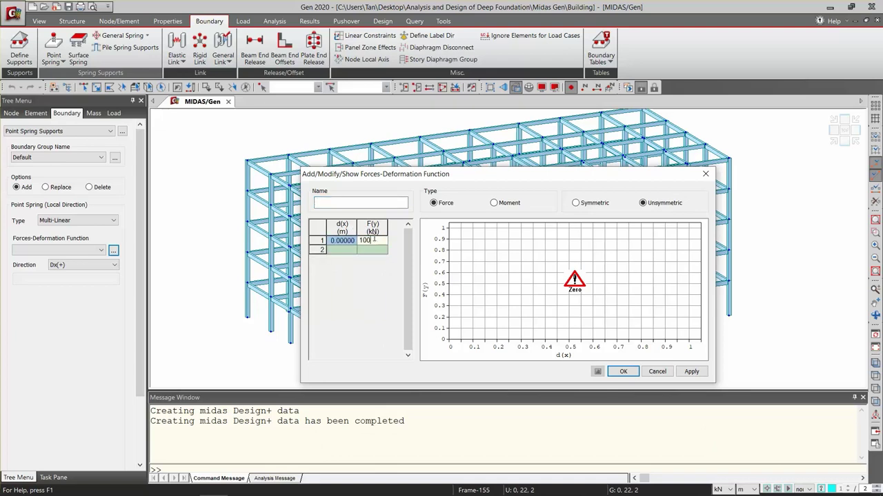
{"action": "key", "text": "Return"}
Add a second point to the force function at 1 m displacement with a force of 150 kN
{"action": "left_click", "coordinate": [339, 249]}
{"action": "type", "text": "1"}
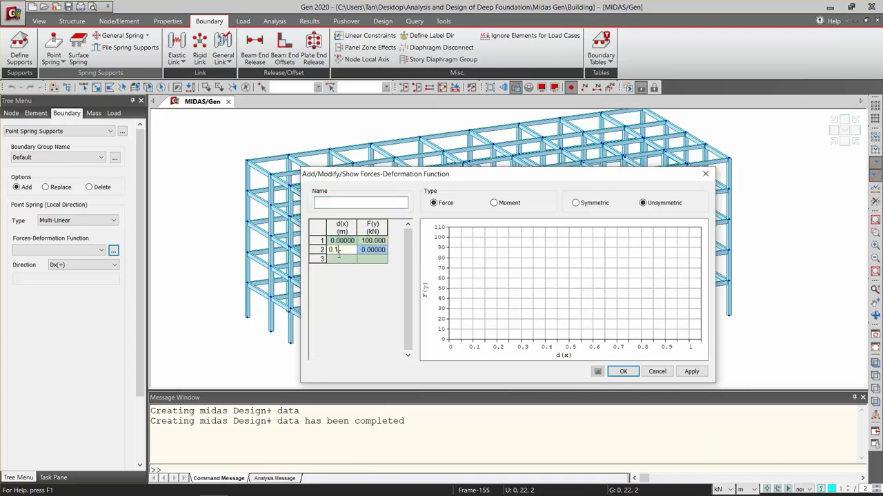
{"action": "key", "text": "Return"}
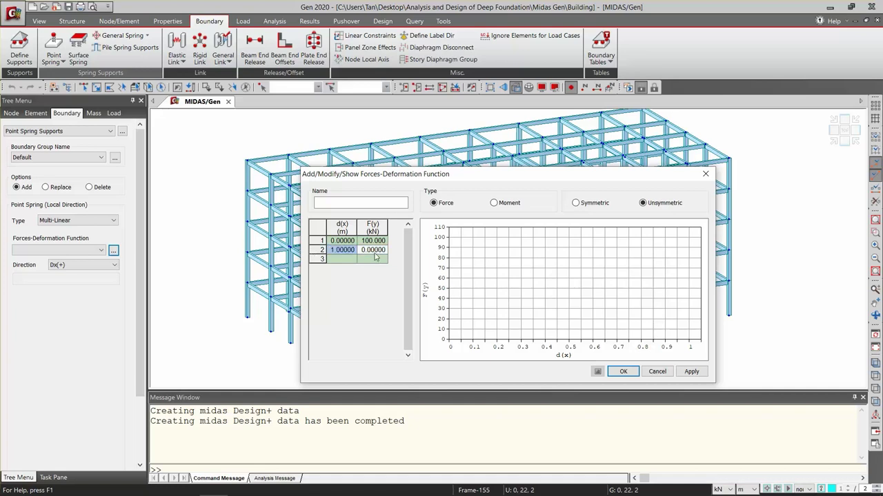
{"action": "left_click", "coordinate": [381, 252]}
{"action": "type", "text": "100"}
{"action": "key", "text": "BackSpace"}
{"action": "type", "text": "50"}
Add a third point at 2 m with 350 kN and set the first point's force to 0 kN
{"action": "left_click", "coordinate": [338, 259]}
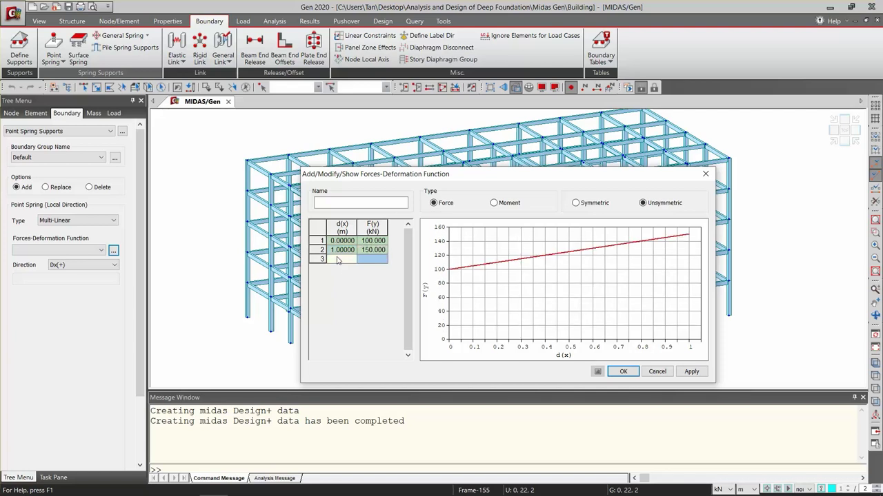
{"action": "type", "text": "2"}
{"action": "left_click", "coordinate": [375, 241]}
{"action": "left_click", "coordinate": [375, 241]}
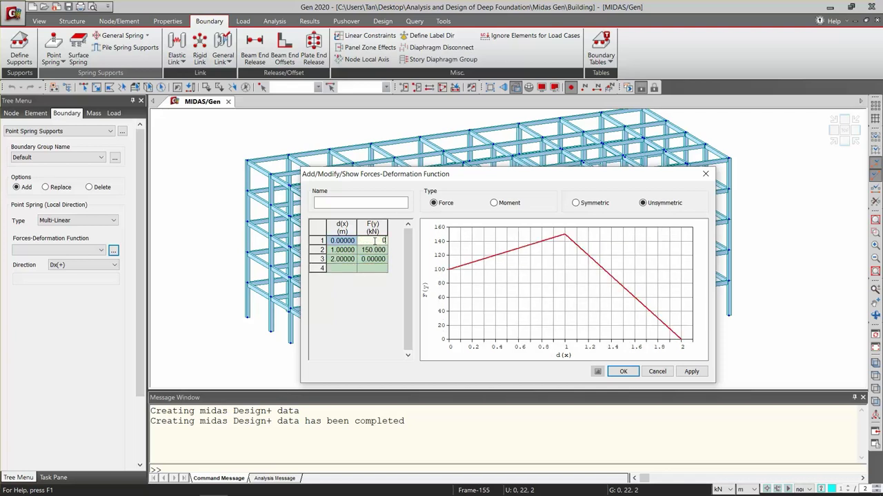
{"action": "type", "text": "0"}
{"action": "key", "text": "Return"}
{"action": "key", "text": "Down"}
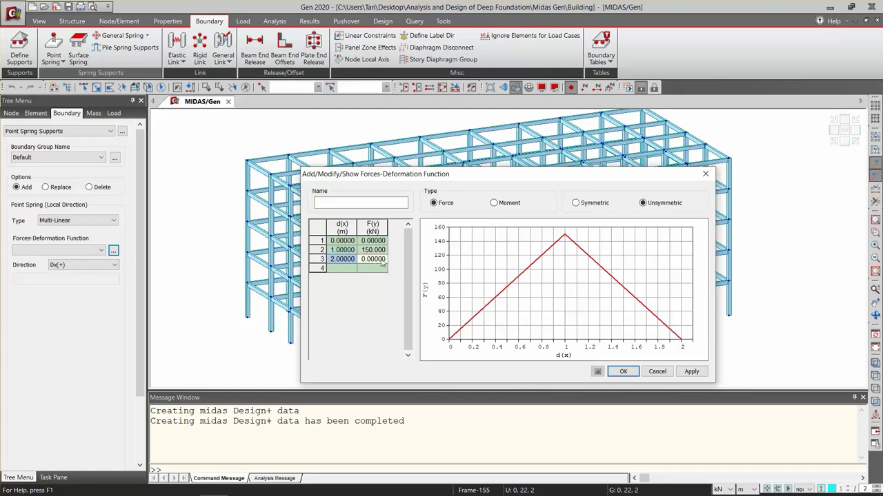
{"action": "double_click", "coordinate": [381, 259]}
{"action": "type", "text": "350"}
{"action": "key", "text": "Return"}
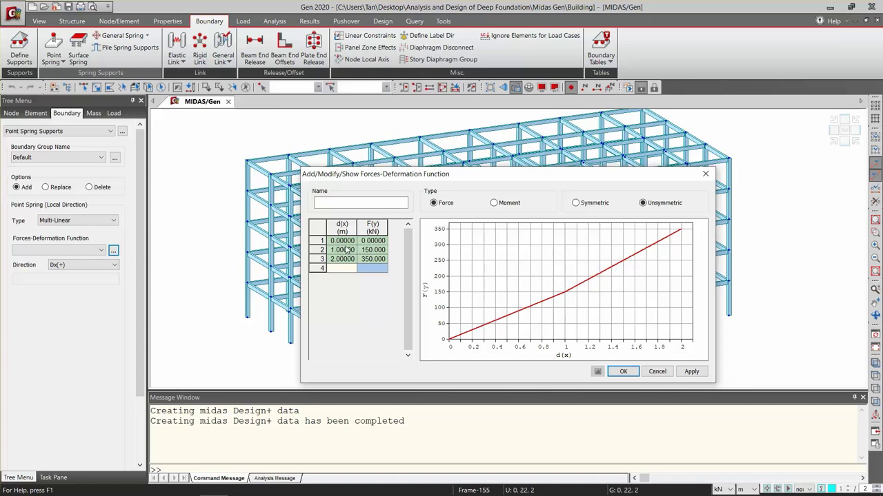
Copy the function's displacement and force table, and close the forces-deformation functions without saving the new function
{"action": "key", "text": "ctrl+a"}
{"action": "left_click", "coordinate": [339, 268]}
{"action": "left_click_drag", "start_coordinate": [343, 241], "coordinate": [381, 276]}
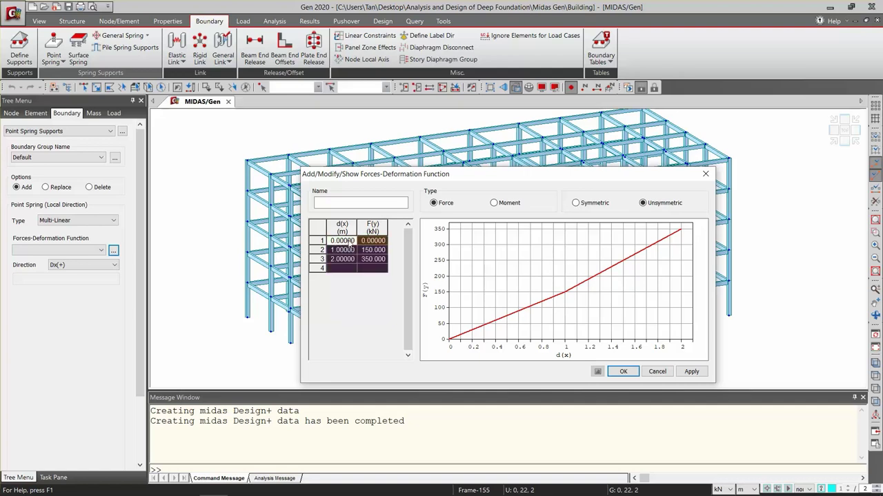
{"action": "key", "text": "ctrl+c"}
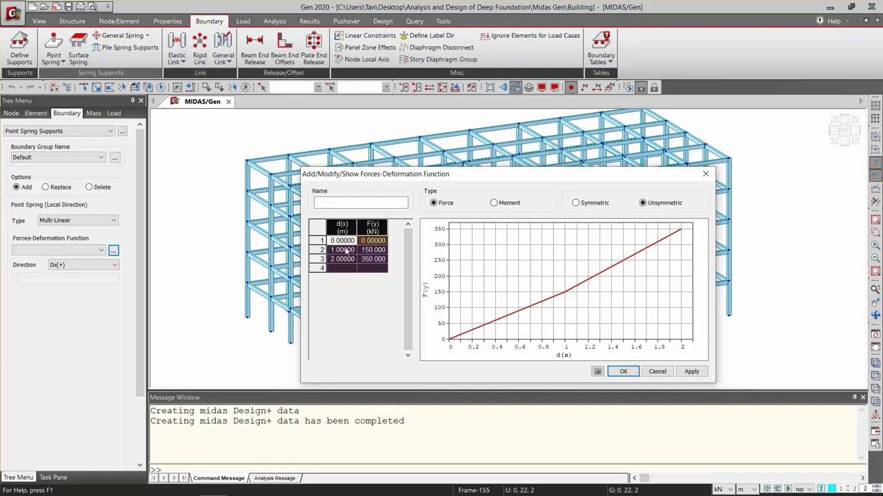
{"action": "left_click", "coordinate": [706, 173]}
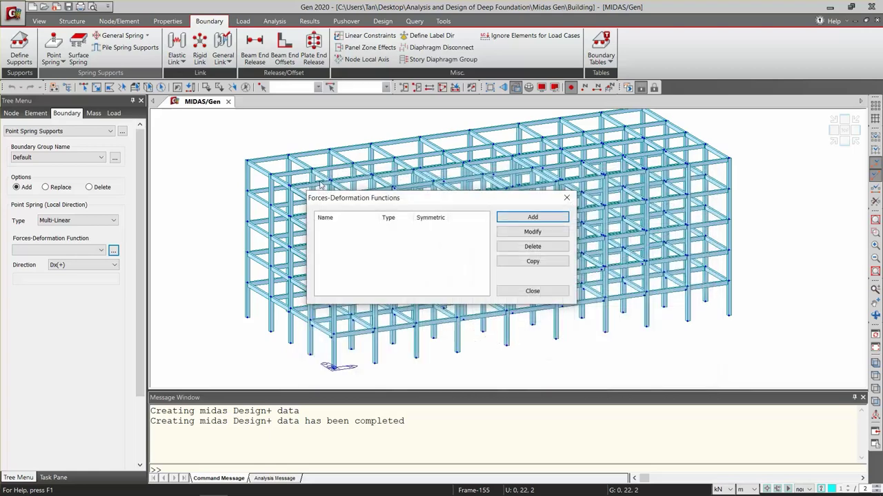
{"action": "left_click", "coordinate": [567, 198]}
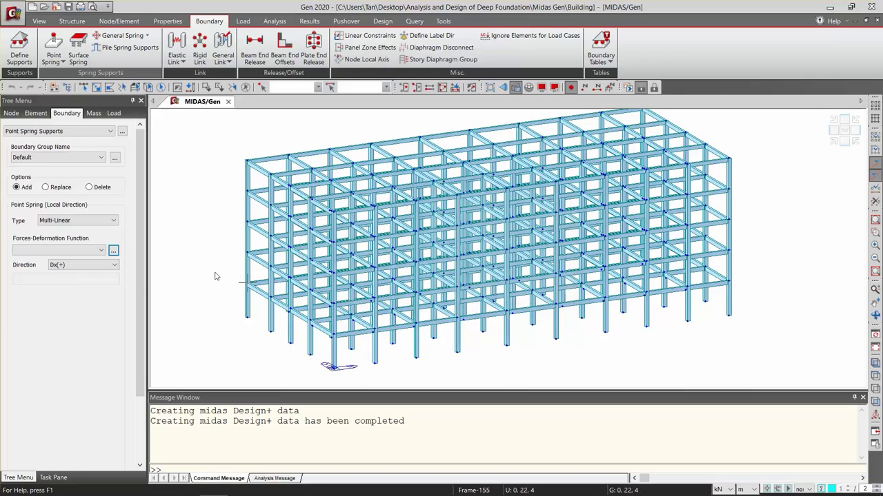
Switch to SoilWorks to show the pile displacement and member force results
{"action": "key", "text": "super"}
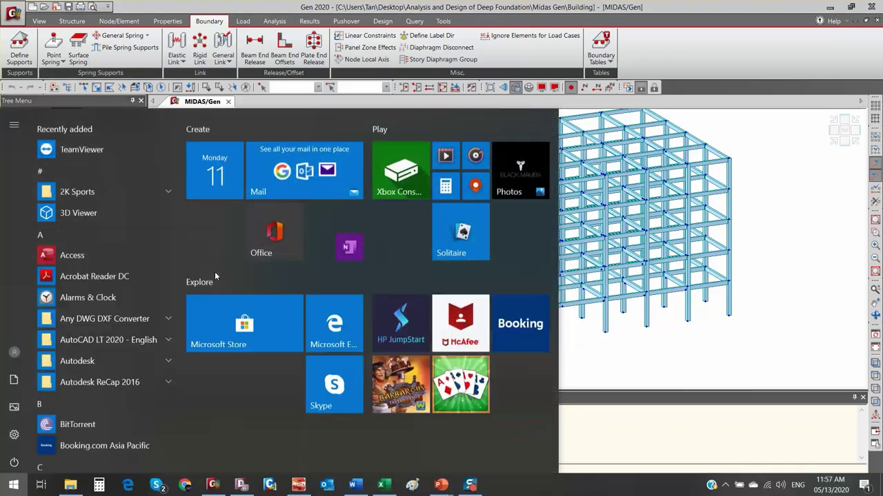
{"action": "left_click", "coordinate": [647, 322]}
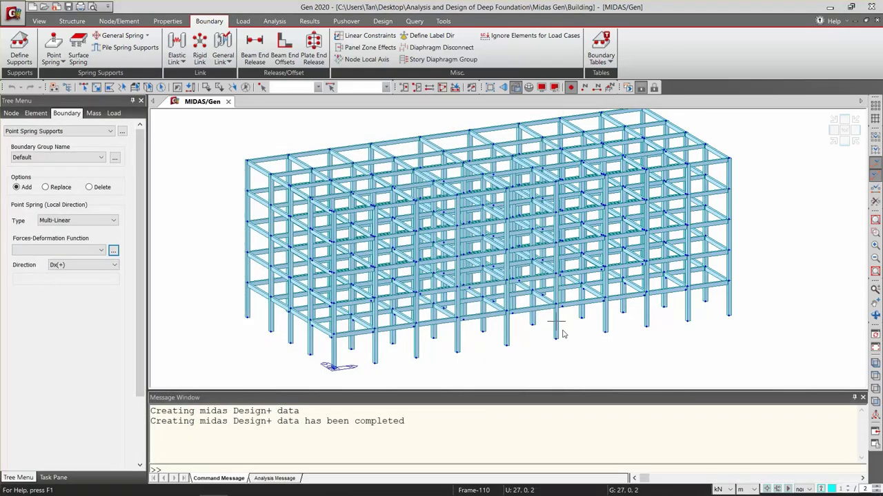
{"action": "key", "text": "alt+Tab"}
{"action": "key", "text": "alt+Tab"}
{"action": "key", "text": "alt+Tab"}
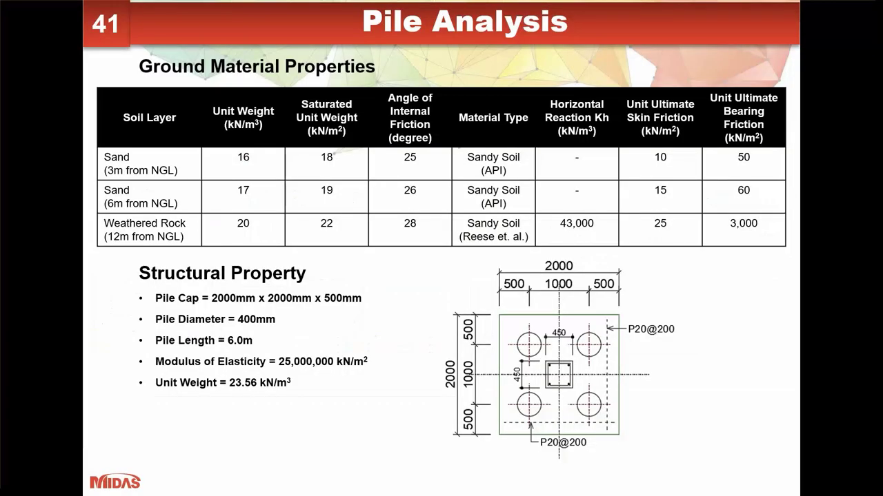
{"action": "key", "text": "alt+Tab"}
{"action": "key", "text": "alt+Tab"}
{"action": "key", "text": "alt+Tab"}
{"action": "key", "text": "alt+Tab"}
{"action": "key", "text": "alt+Tab"}
{"action": "key", "text": "alt+Tab"}
{"action": "key", "text": "alt+Tab"}
{"action": "key", "text": "alt+Tab"}
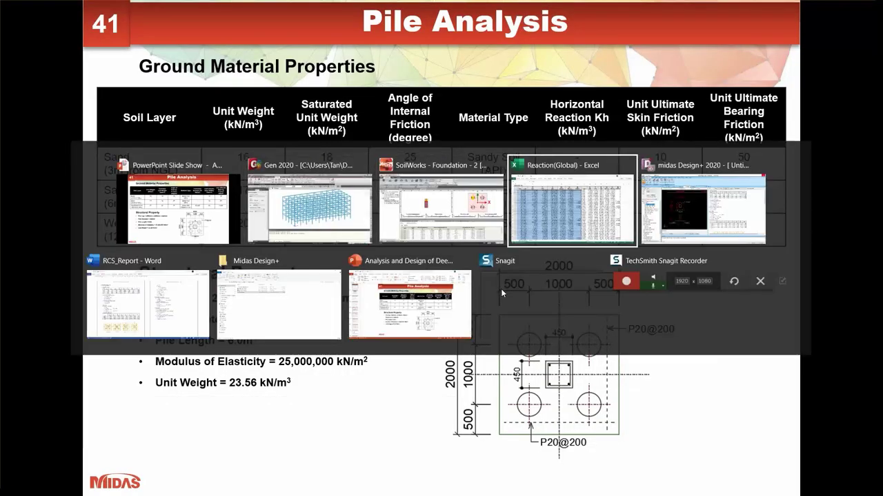
{"action": "key", "text": "alt+Tab"}
{"action": "key", "text": "alt+Tab"}
{"action": "key", "text": "alt+Tab"}
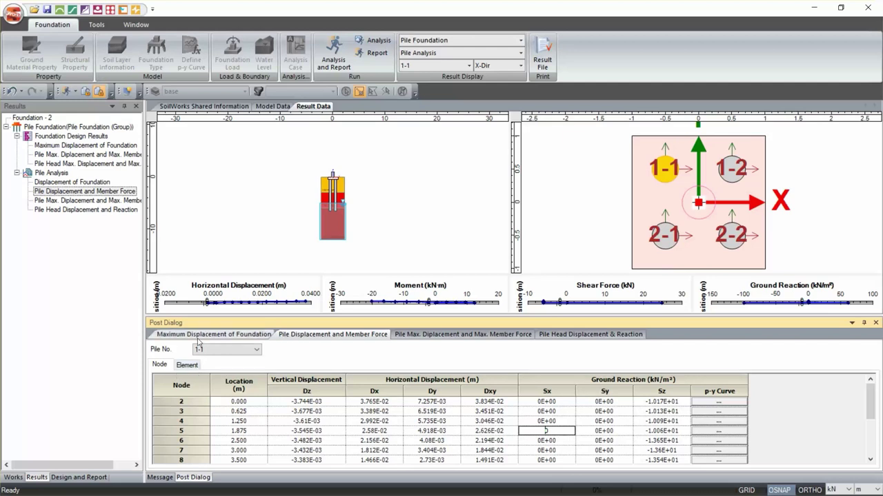
Export the element member forces of pile 1-1 to Excel, overwriting the Beam Forces file, and open the exported spreadsheet
{"action": "left_click", "coordinate": [188, 366]}
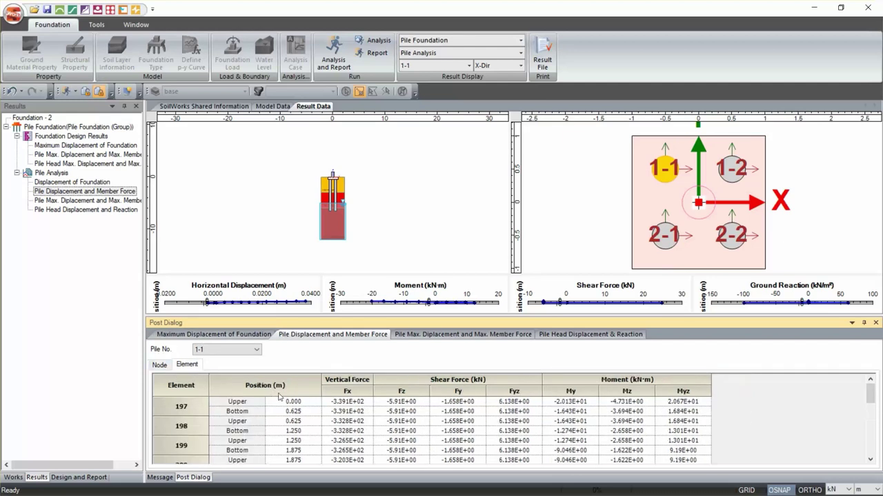
{"action": "right_click", "coordinate": [185, 390]}
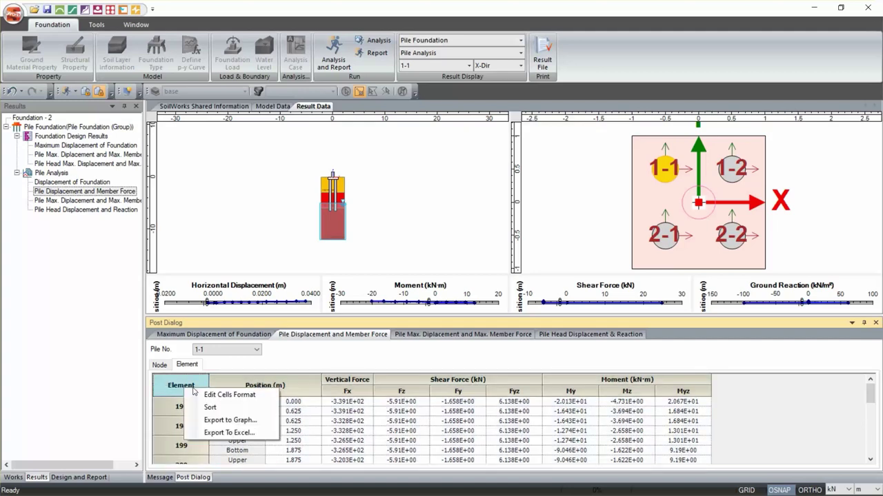
{"action": "left_click", "coordinate": [234, 433]}
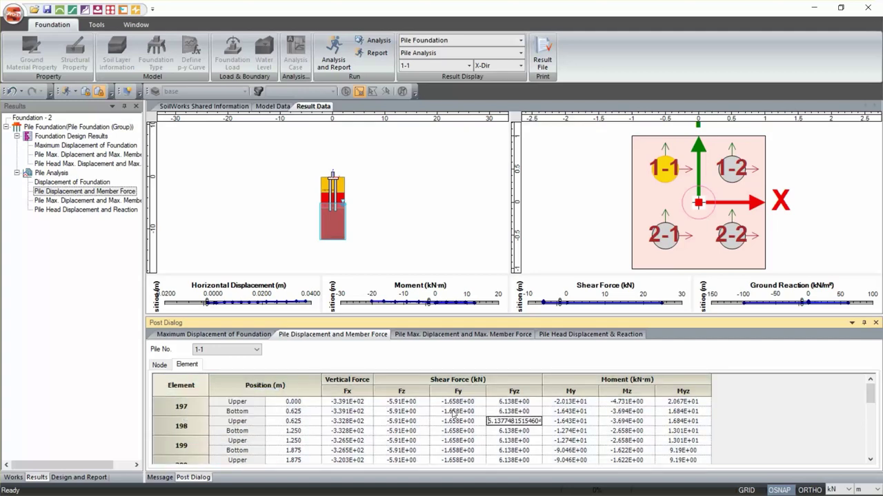
{"action": "right_click", "coordinate": [191, 391]}
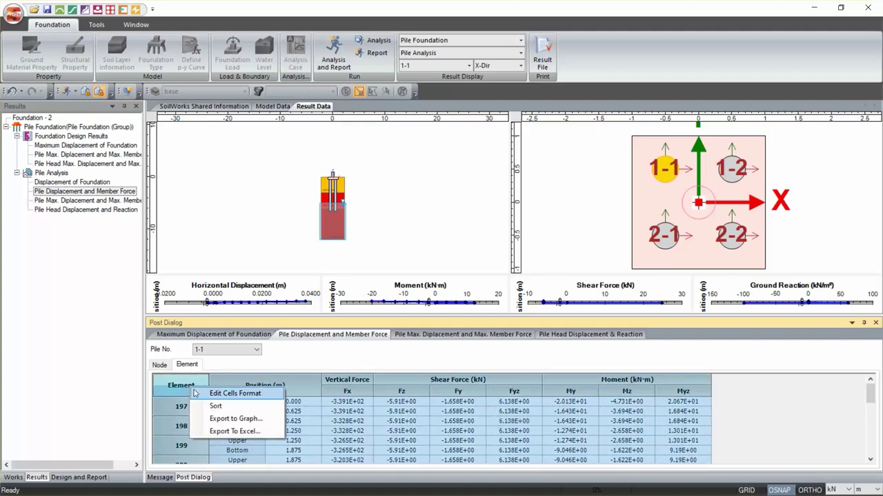
{"action": "left_click", "coordinate": [233, 431]}
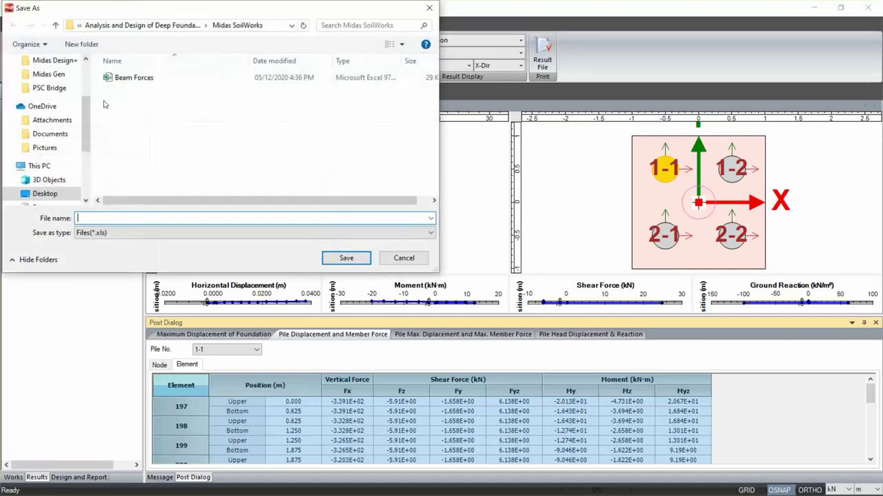
{"action": "left_click", "coordinate": [138, 81]}
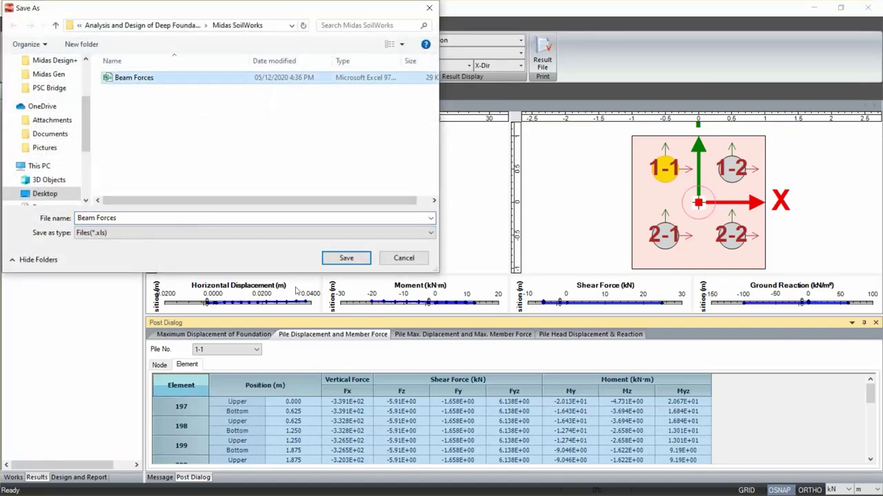
{"action": "left_click", "coordinate": [345, 259]}
{"action": "left_click", "coordinate": [474, 260]}
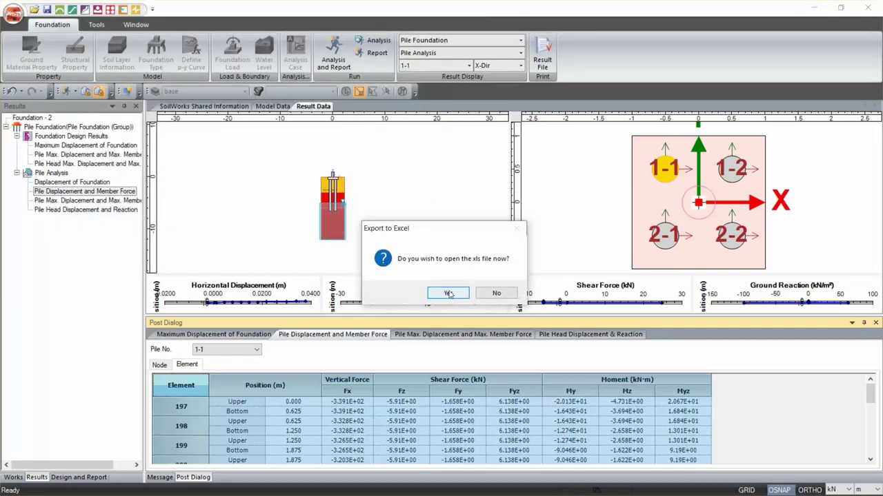
{"action": "left_click", "coordinate": [448, 294]}
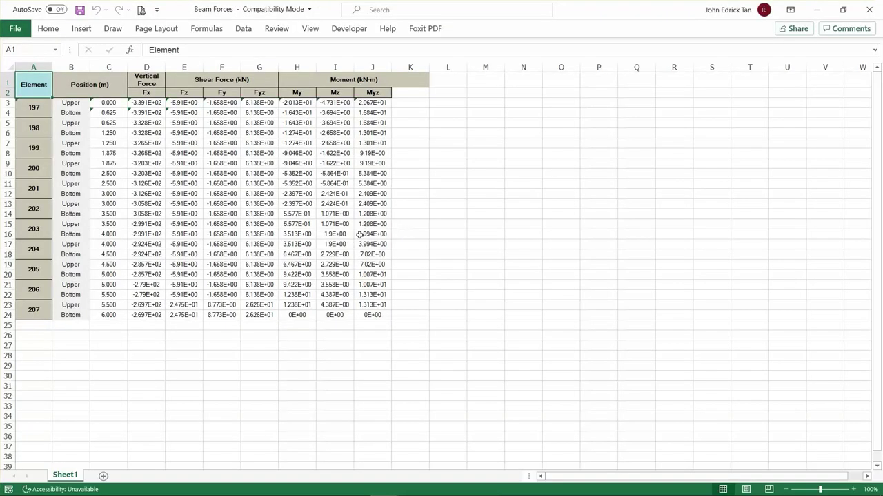
{"action": "left_click", "coordinate": [447, 153]}
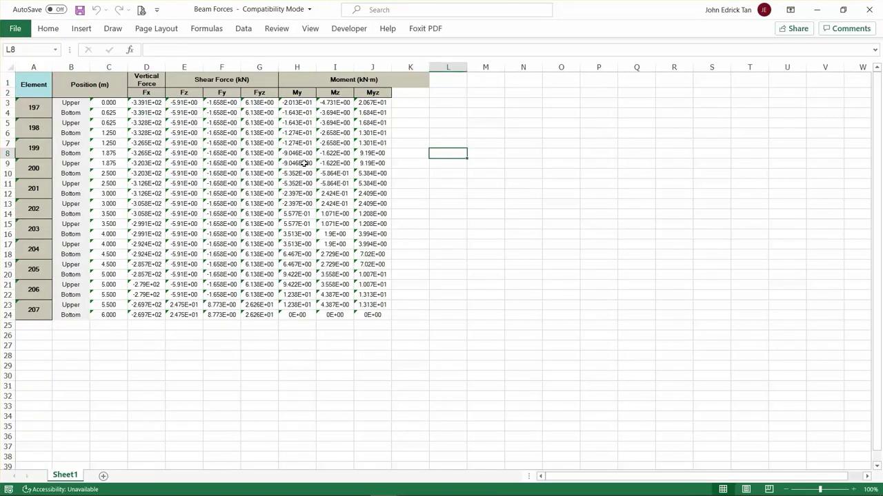
Review the exported pile forces and select all vertical force, shear force and moment values for elements 197 to 207
{"action": "left_click", "coordinate": [311, 143]}
{"action": "left_click", "coordinate": [189, 123]}
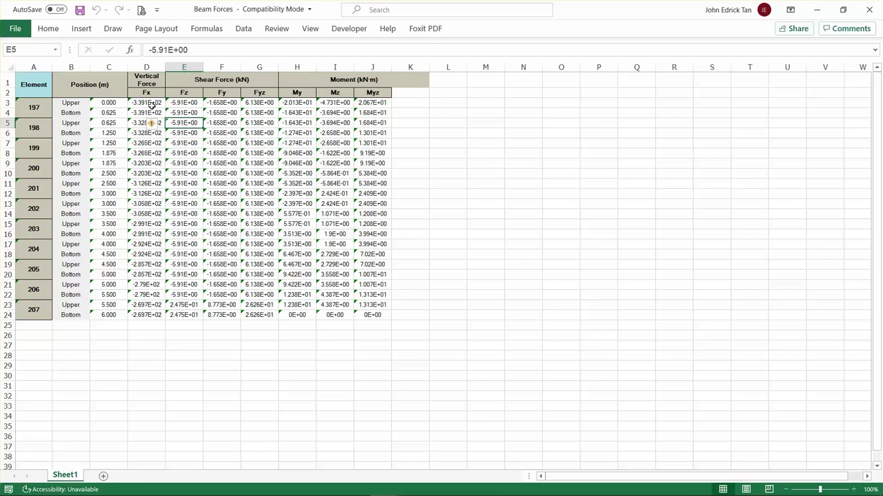
{"action": "left_click", "coordinate": [152, 105]}
{"action": "left_click", "coordinate": [221, 132]}
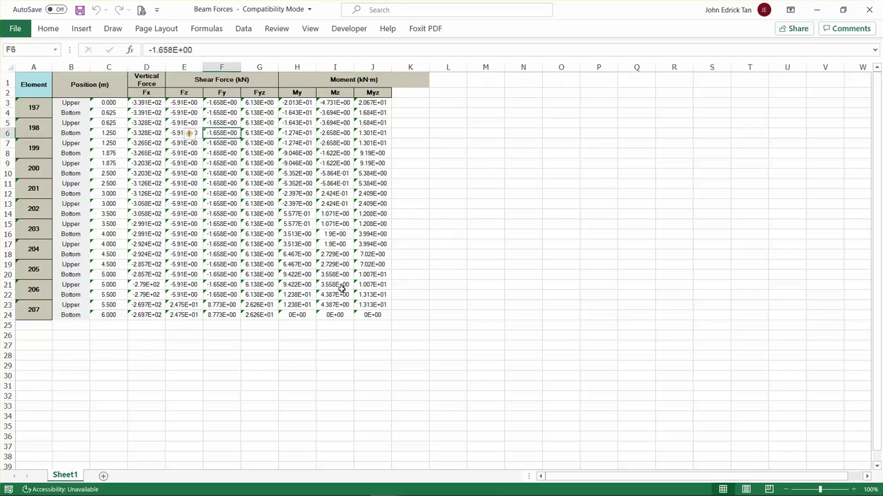
{"action": "left_click_drag", "start_coordinate": [372, 315], "coordinate": [146, 103]}
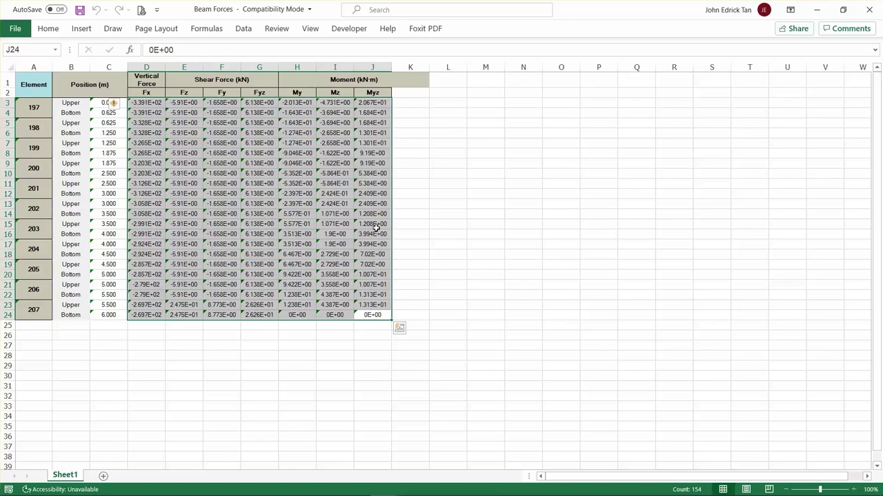
Switch to the PowerPoint slide show, jump to slide 61 and advance to slide 62 on NSCP 2015 deep foundations
{"action": "key", "text": "alt+Tab"}
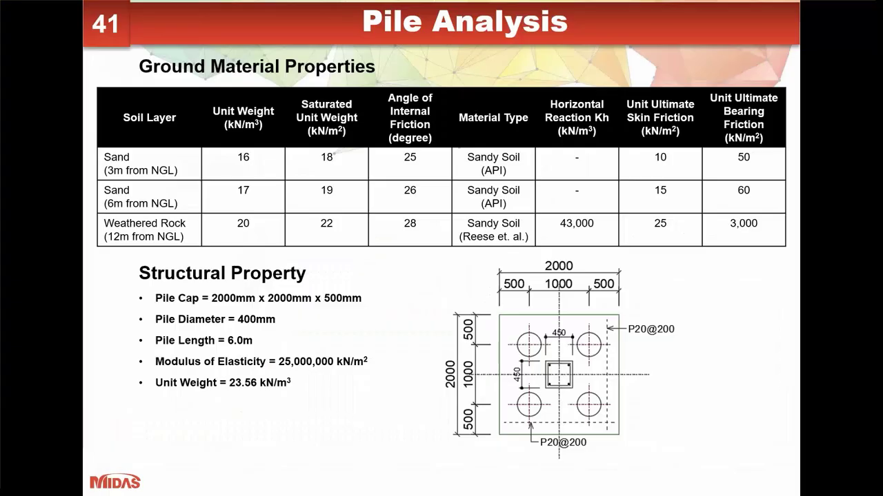
{"action": "type", "text": "61"}
{"action": "key", "text": "Return"}
{"action": "left_click", "coordinate": [386, 182]}
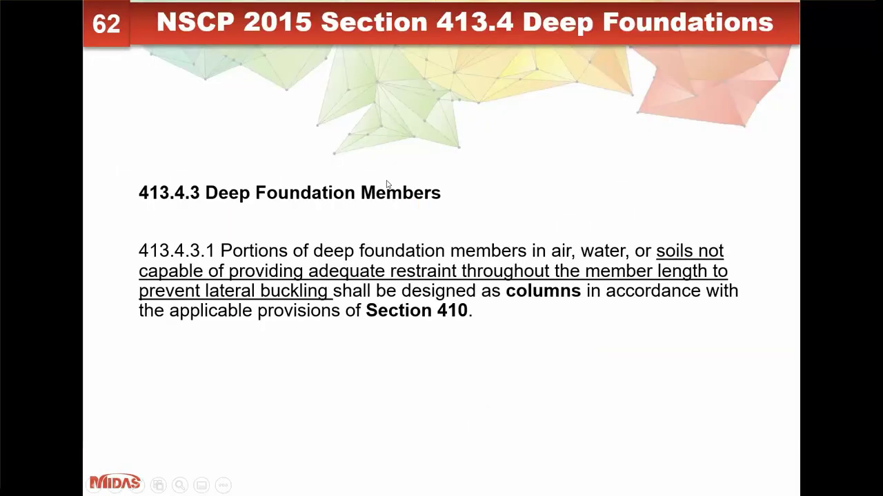
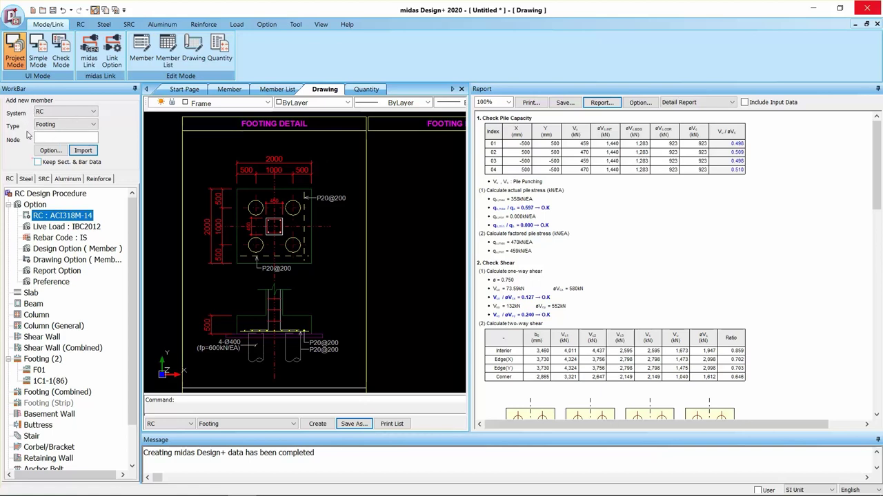
Set the new RC member type to Column in midas Design+ and widen the member input area
{"action": "left_click", "coordinate": [44, 126]}
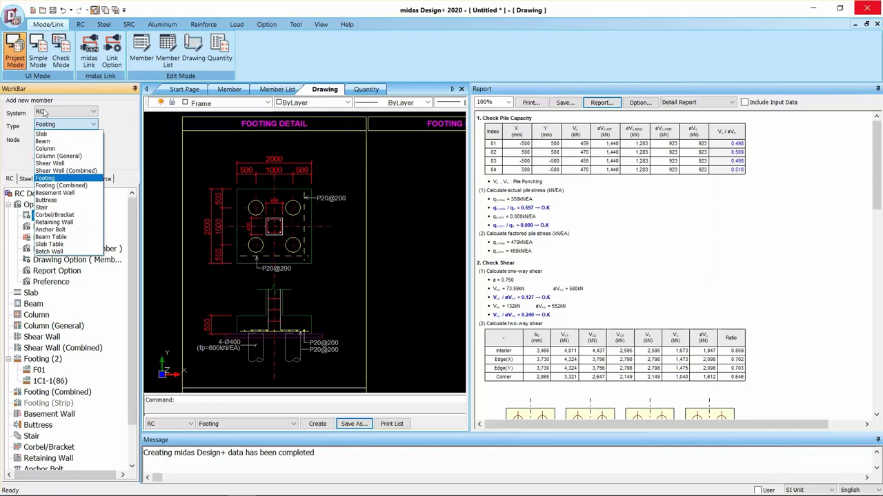
{"action": "left_click", "coordinate": [55, 149]}
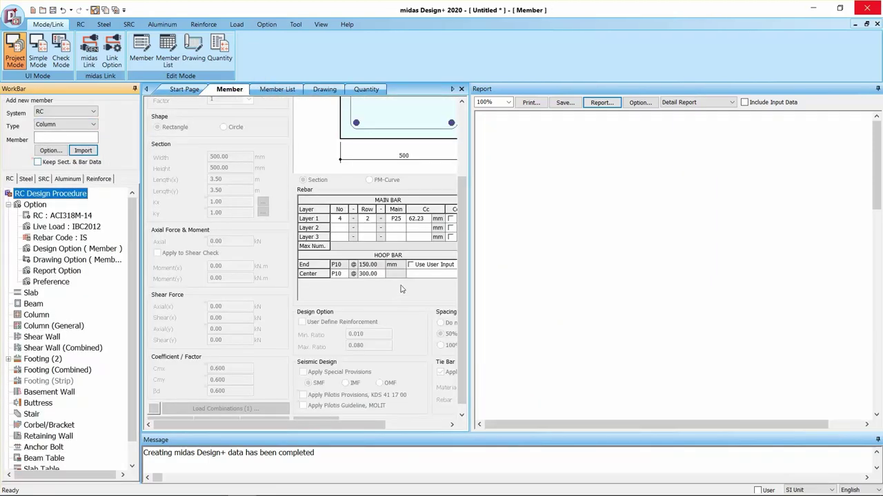
{"action": "left_click_drag", "start_coordinate": [468, 161], "coordinate": [738, 193]}
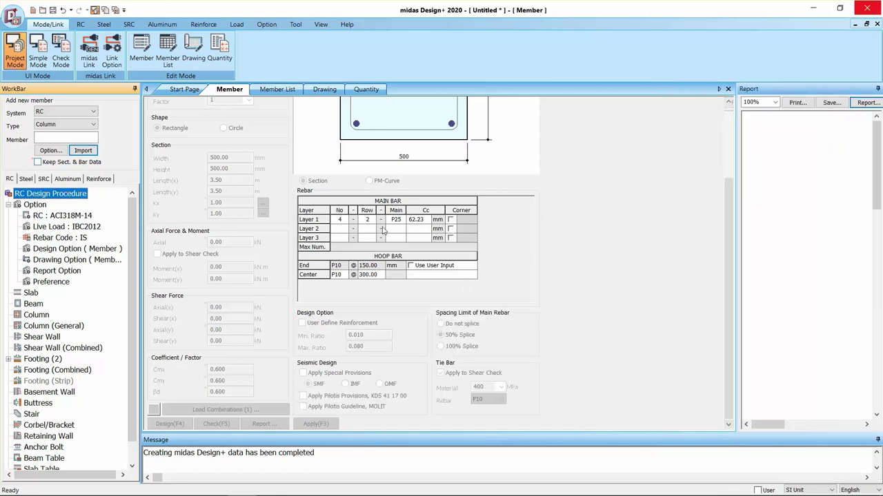
{"action": "scroll", "coordinate": [394, 230], "scroll_direction": "up", "scroll_amount": 2}
{"action": "scroll", "coordinate": [395, 230], "scroll_direction": "up", "scroll_amount": 2}
{"action": "scroll", "coordinate": [215, 232], "scroll_direction": "down", "scroll_amount": 1}
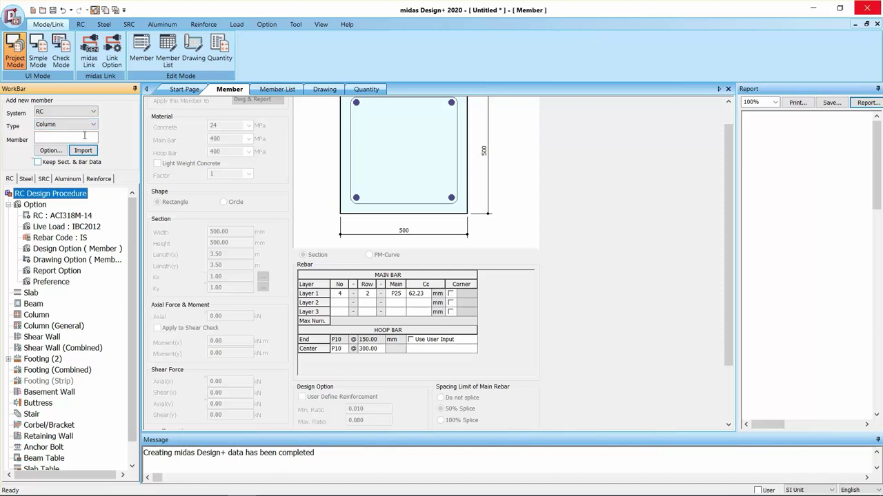
Add a new column member to the RC design procedure
{"action": "left_click", "coordinate": [36, 315]}
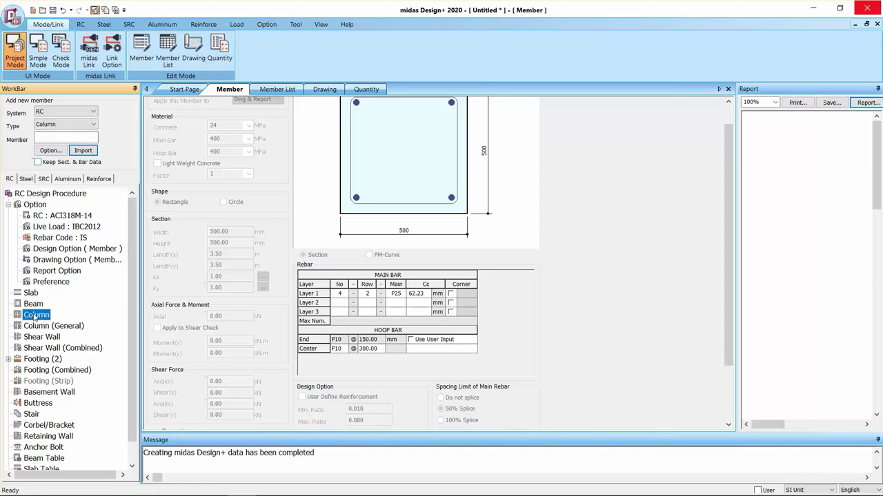
{"action": "right_click", "coordinate": [35, 317]}
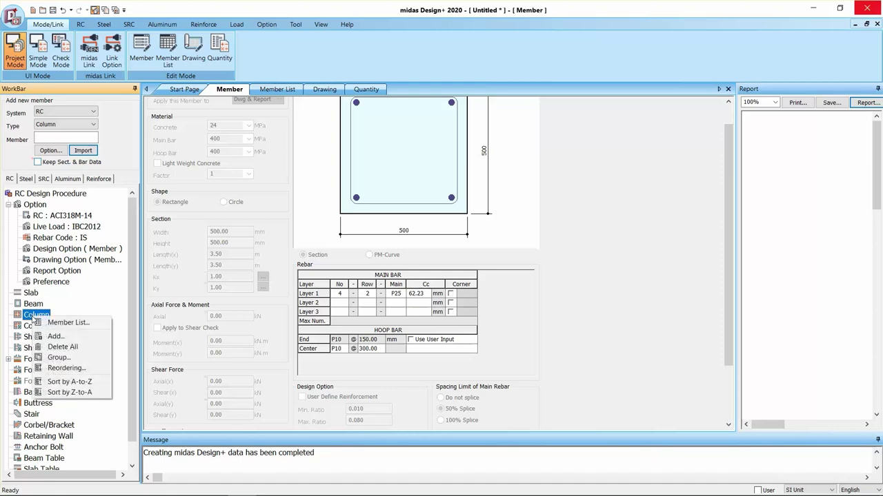
{"action": "left_click", "coordinate": [58, 336]}
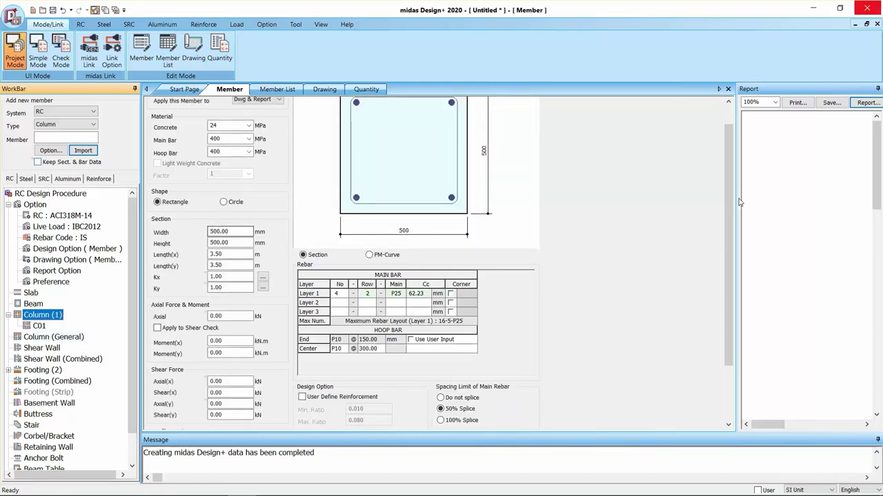
Set the column's concrete strength to 30 MPa and both main bar and hoop bar strengths to 276 MPa
{"action": "scroll", "coordinate": [281, 138], "scroll_direction": "up", "scroll_amount": 1}
{"action": "double_click", "coordinate": [219, 152]}
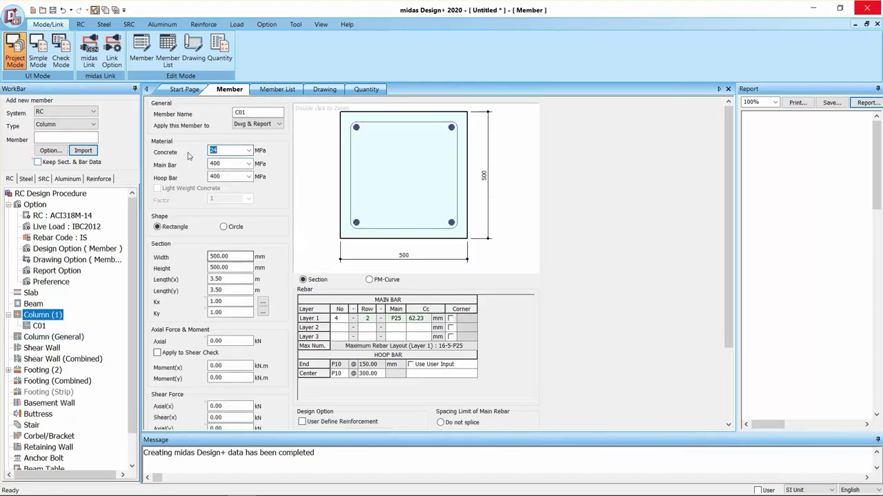
{"action": "type", "text": "30"}
{"action": "key", "text": "Tab"}
{"action": "type", "text": "27"}
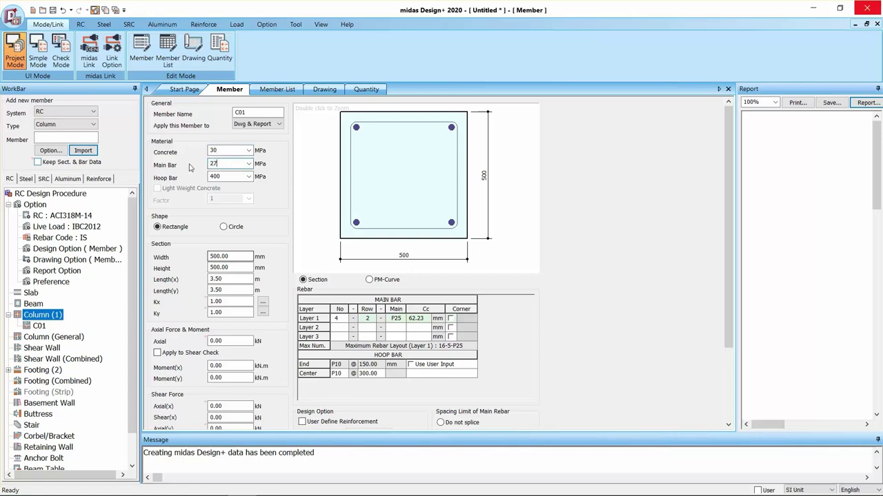
{"action": "key", "text": "Tab"}
{"action": "type", "text": "2"}
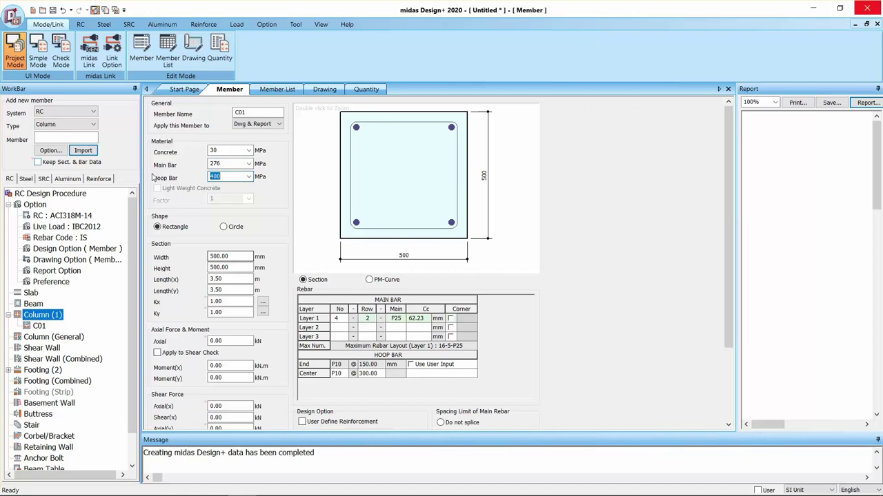
{"action": "type", "text": "76"}
Change the column section to a circle with a diameter of 400 mm
{"action": "left_click", "coordinate": [215, 256]}
{"action": "left_click_drag", "start_coordinate": [229, 256], "coordinate": [184, 257]}
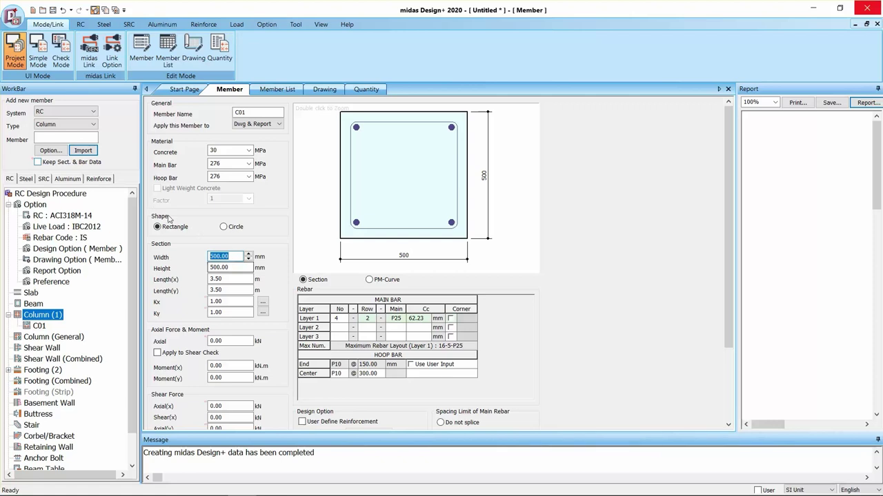
{"action": "left_click", "coordinate": [240, 227]}
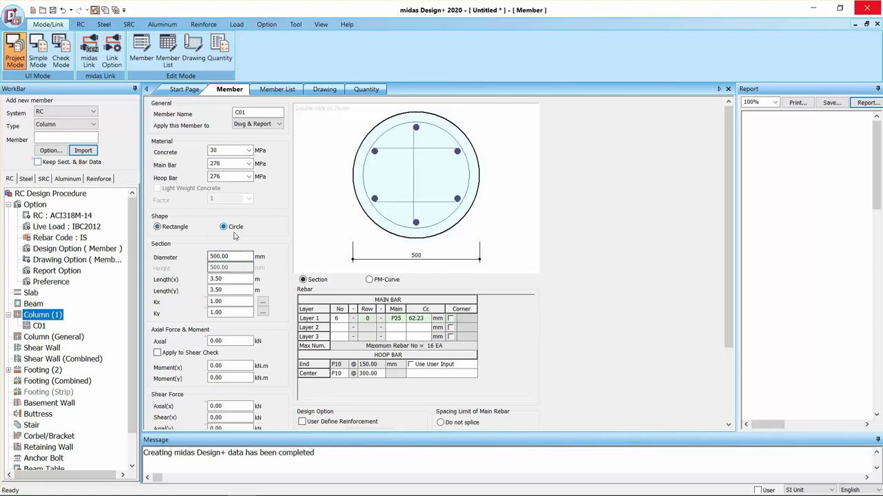
{"action": "double_click", "coordinate": [233, 256]}
{"action": "type", "text": "400"}
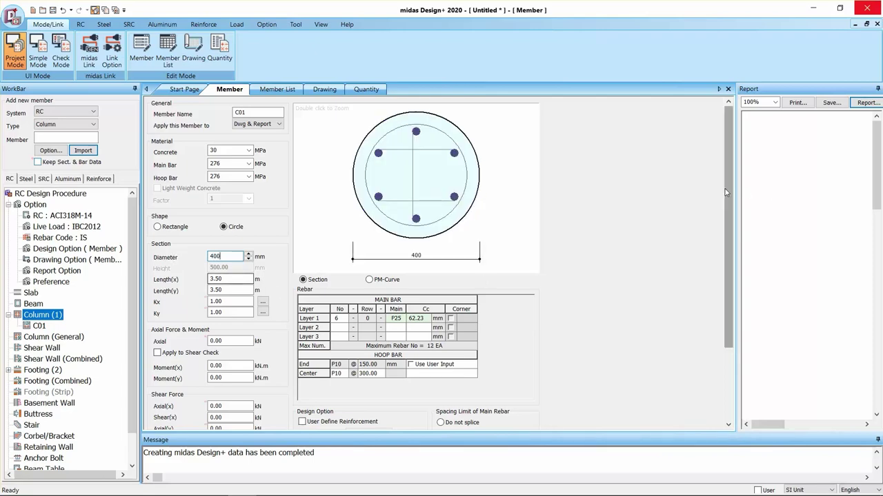
Set the column's unbraced lengths in x and y to 6 m
{"action": "left_click_drag", "start_coordinate": [729, 194], "coordinate": [730, 257]}
{"action": "key", "text": "Tab"}
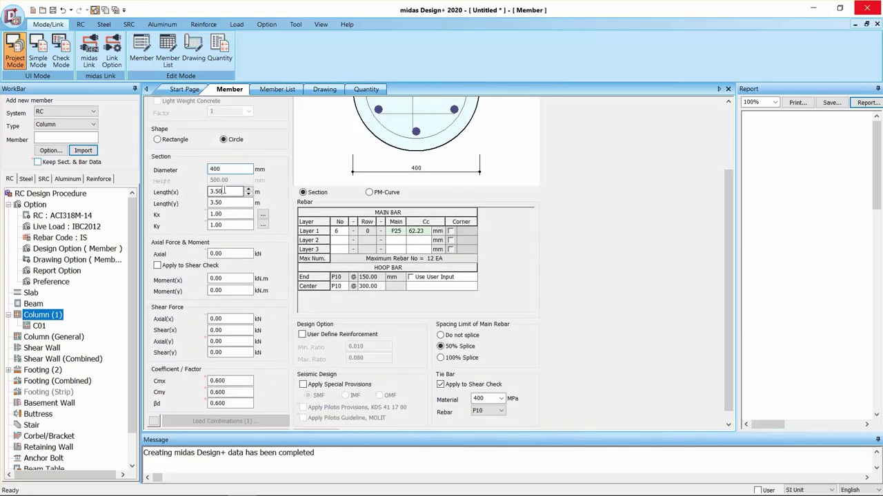
{"action": "type", "text": "6"}
{"action": "key", "text": "Tab"}
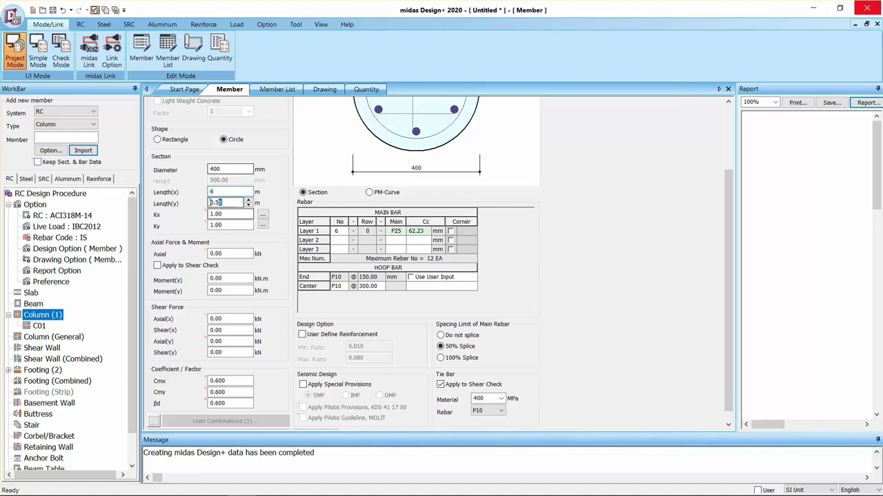
{"action": "type", "text": "6"}
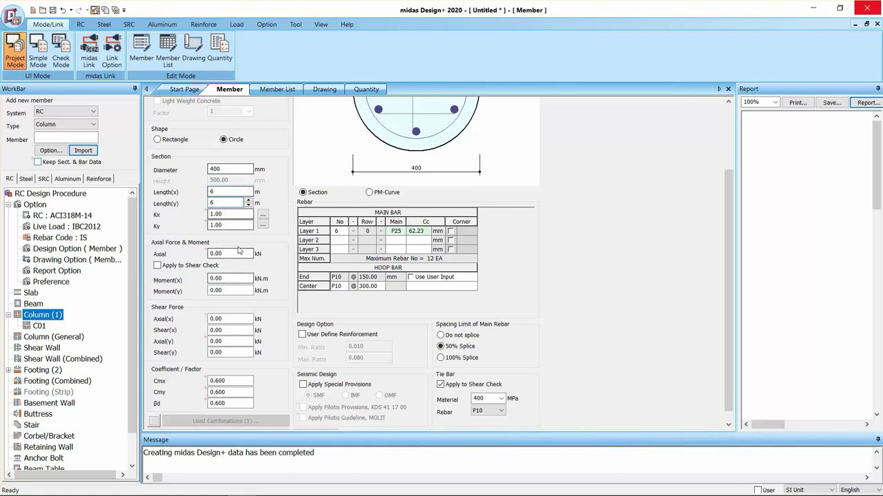
Assign the 0.70 effective length factor to both Kx and Ky, then recheck the Kx end-condition options without changing them
{"action": "left_click", "coordinate": [262, 216]}
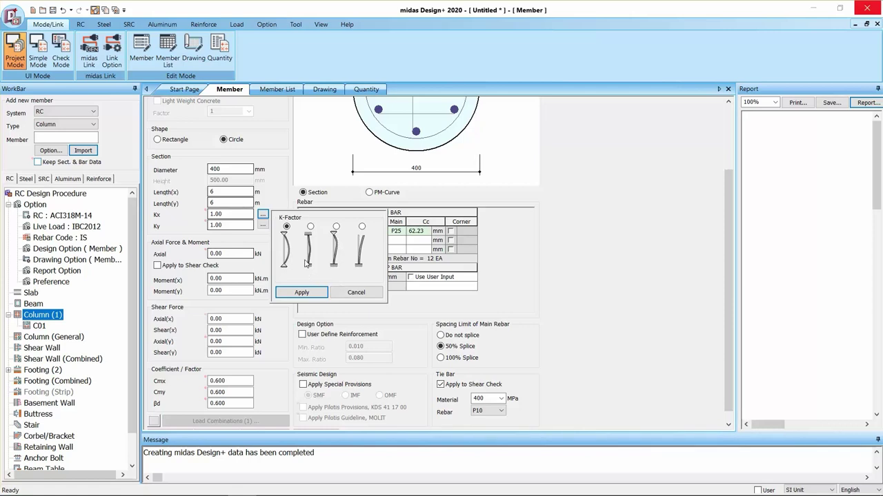
{"action": "left_click", "coordinate": [335, 229]}
{"action": "left_click", "coordinate": [303, 292]}
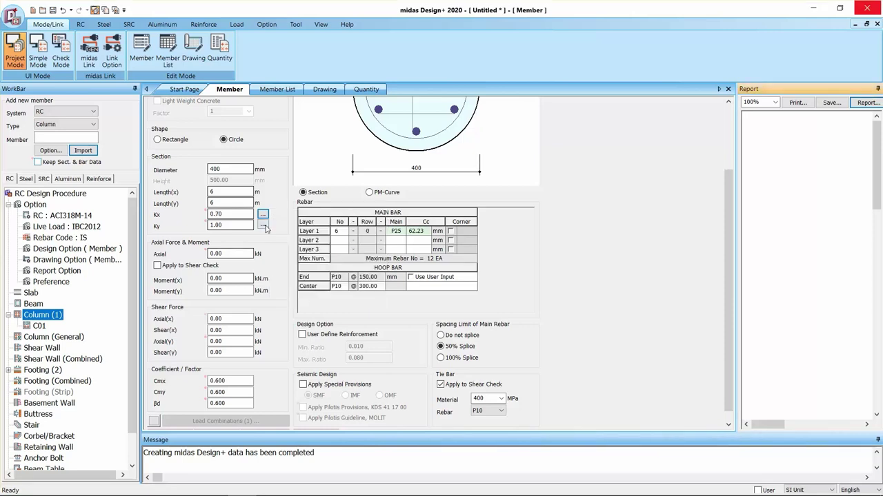
{"action": "left_click", "coordinate": [262, 226]}
{"action": "left_click", "coordinate": [337, 231]}
{"action": "left_click", "coordinate": [303, 292]}
{"action": "left_click", "coordinate": [262, 214]}
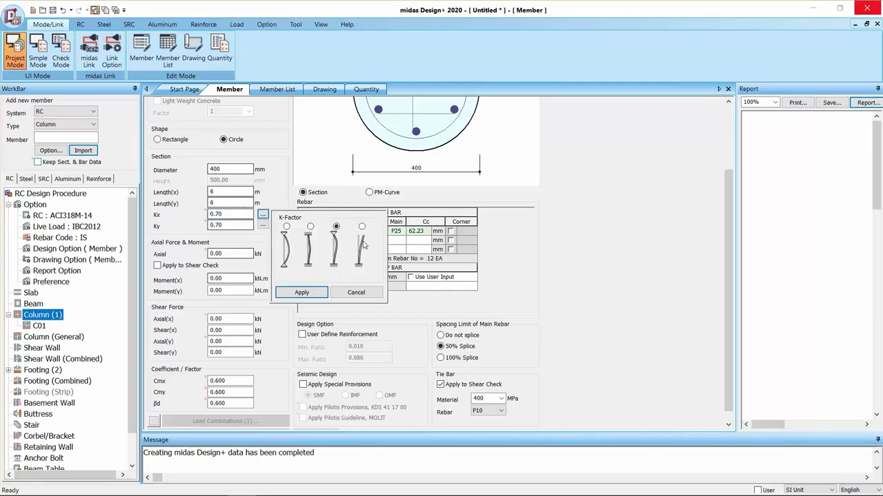
{"action": "left_click", "coordinate": [356, 293]}
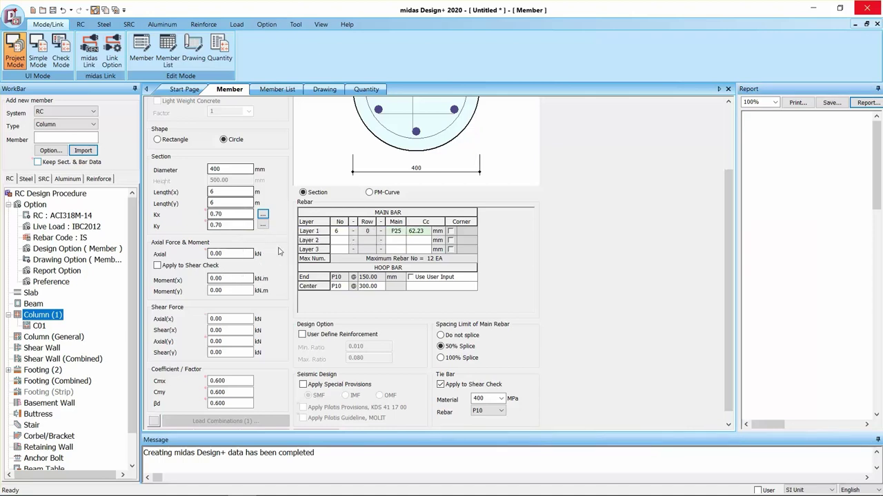
Enable load combination input for the column and open its load combinations table
{"action": "scroll", "coordinate": [290, 262], "scroll_direction": "down", "scroll_amount": 1}
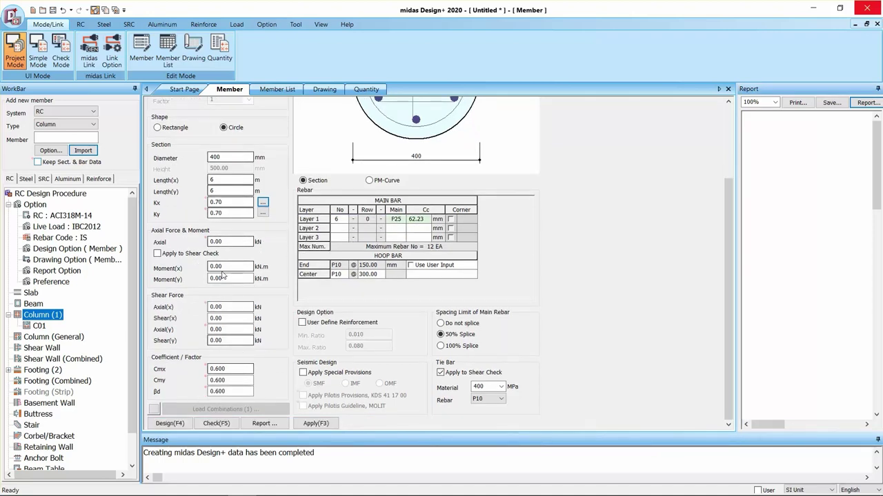
{"action": "left_click", "coordinate": [154, 410]}
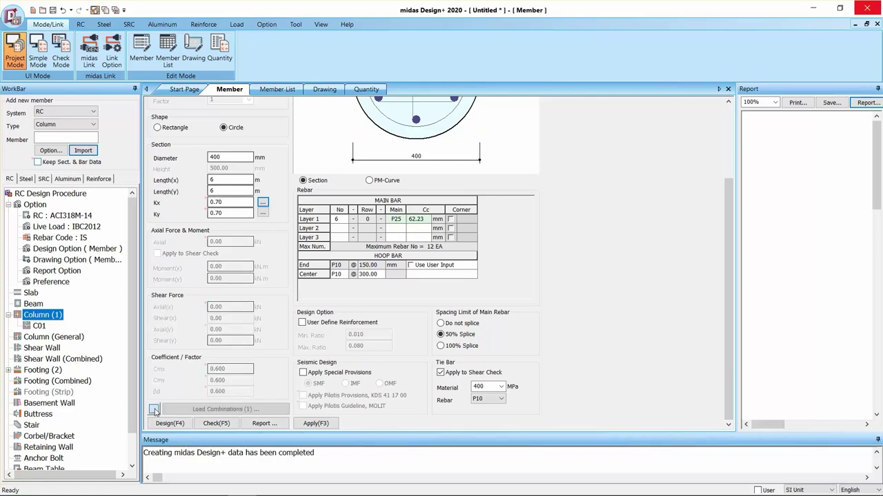
{"action": "left_click", "coordinate": [224, 411]}
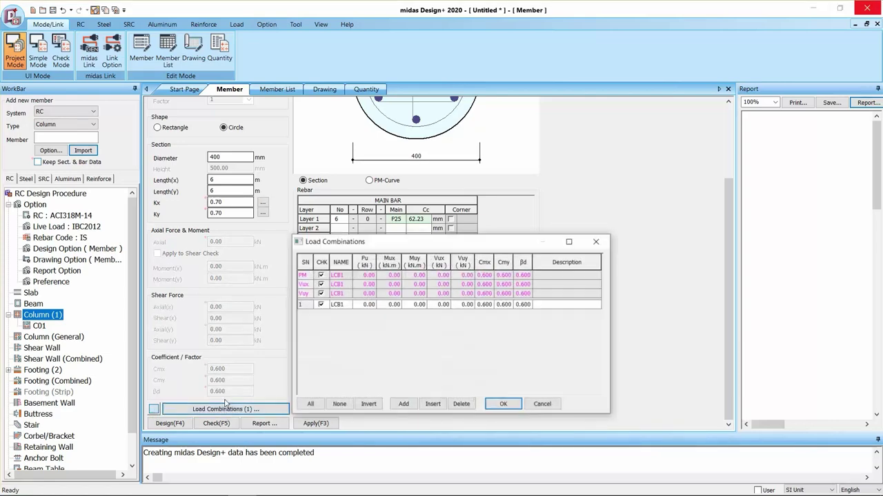
{"action": "left_click_drag", "start_coordinate": [408, 244], "coordinate": [388, 238]}
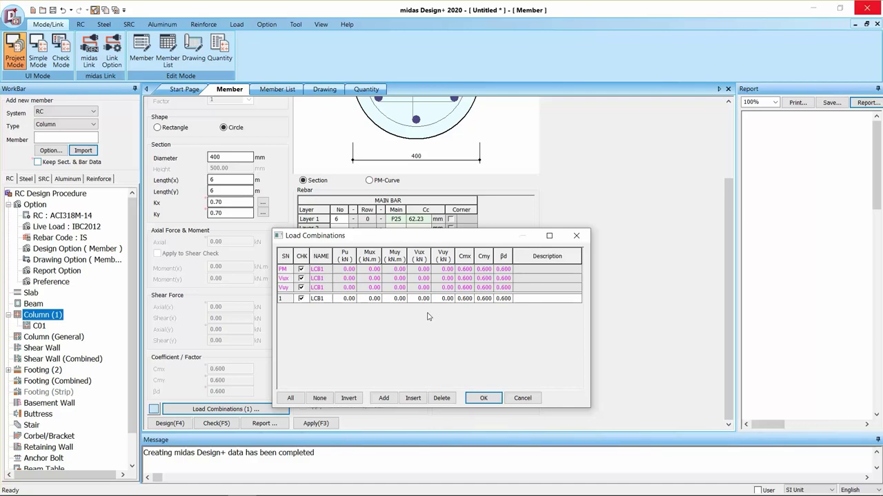
Switch to the Beam Forces spreadsheet and locate the Fx vertical force at the upper end of element 197
{"action": "key", "text": "alt+Tab"}
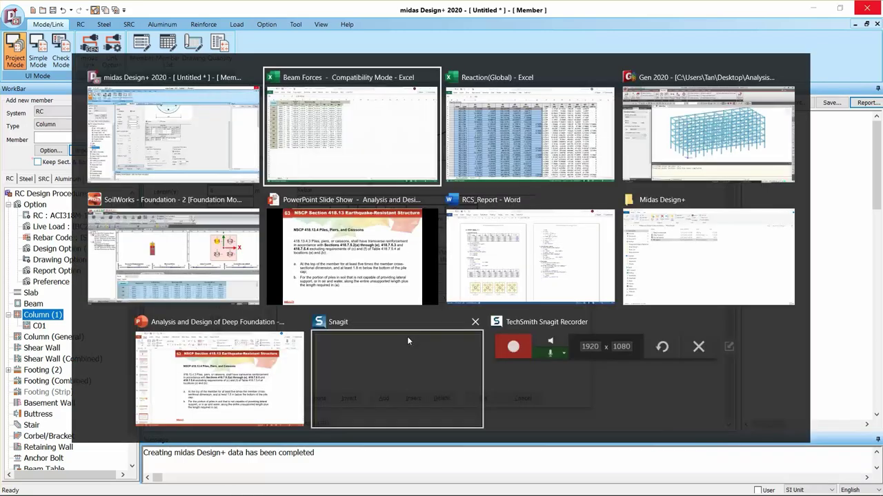
{"action": "left_click", "coordinate": [261, 162]}
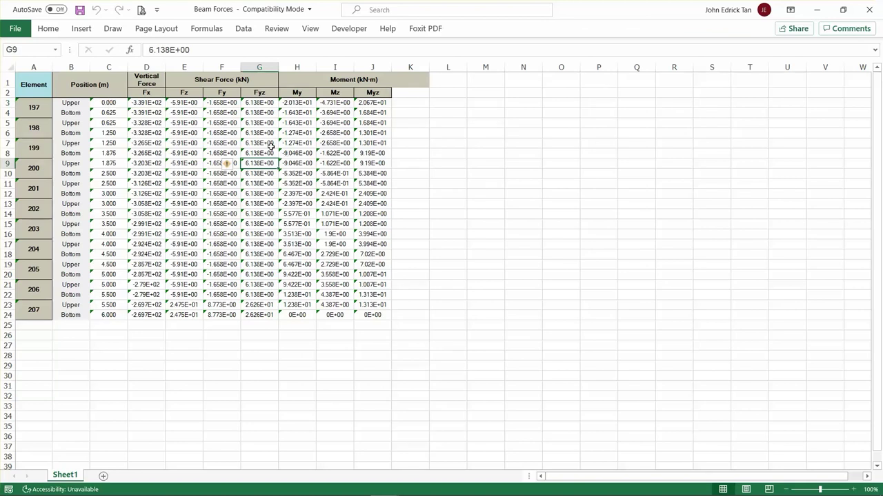
{"action": "left_click", "coordinate": [181, 112]}
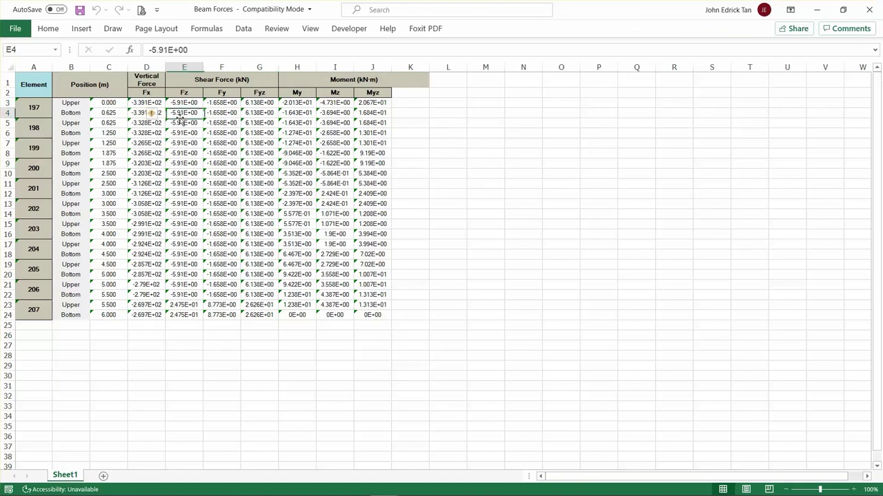
{"action": "left_click", "coordinate": [146, 66]}
{"action": "left_click", "coordinate": [151, 125]}
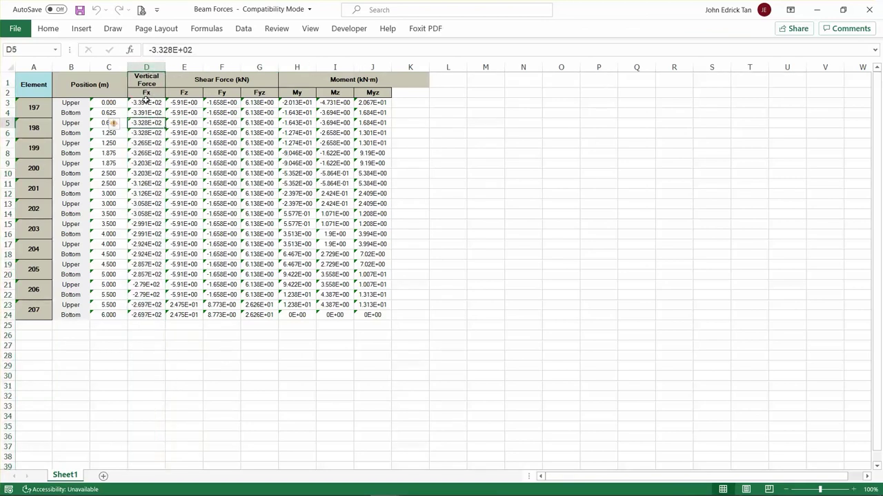
{"action": "left_click", "coordinate": [149, 102]}
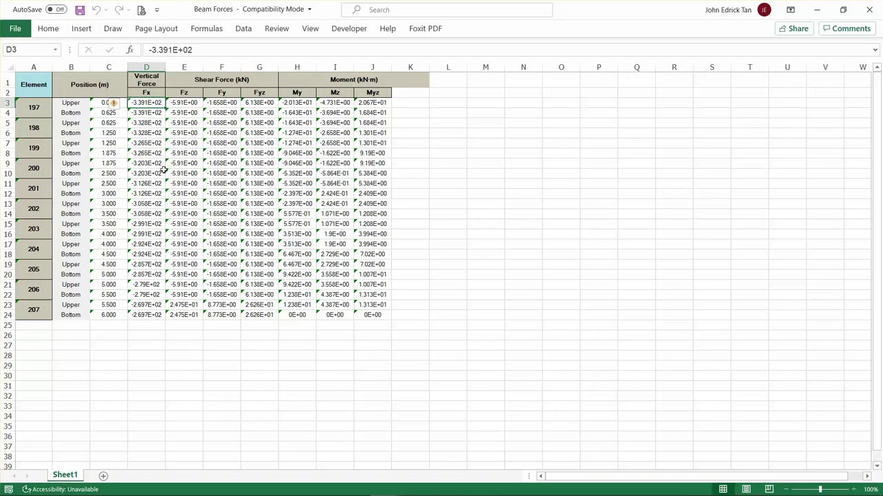
Examine the vertical force Fx and the shear forces Fz, Fy and Fyz at the upper end of element 197
{"action": "left_click_drag", "start_coordinate": [148, 193], "coordinate": [150, 175]}
{"action": "left_click", "coordinate": [147, 103]}
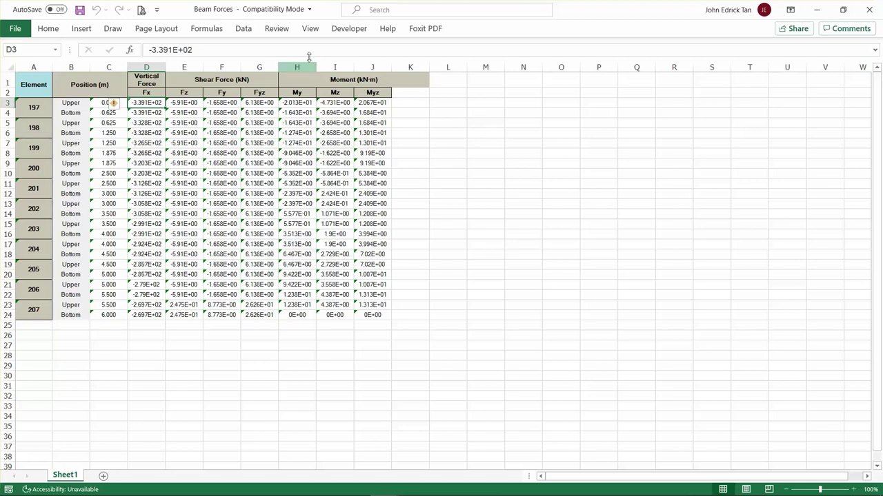
{"action": "left_click", "coordinate": [264, 93]}
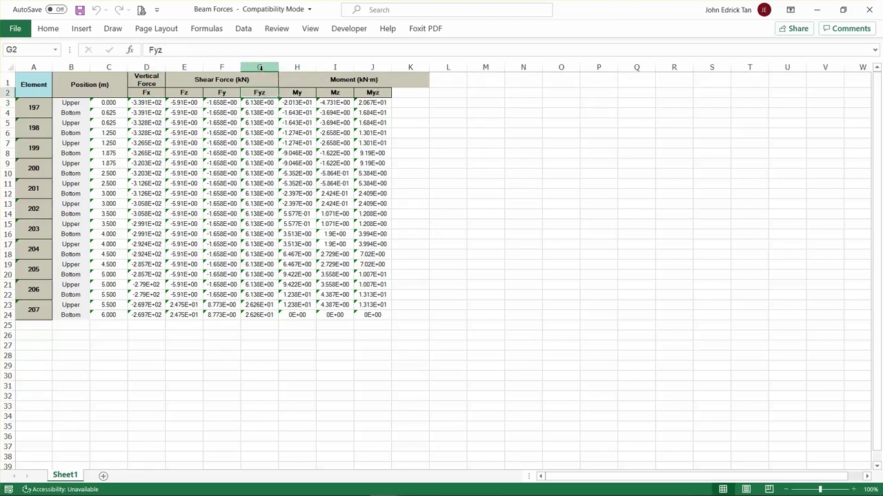
{"action": "left_click", "coordinate": [257, 107]}
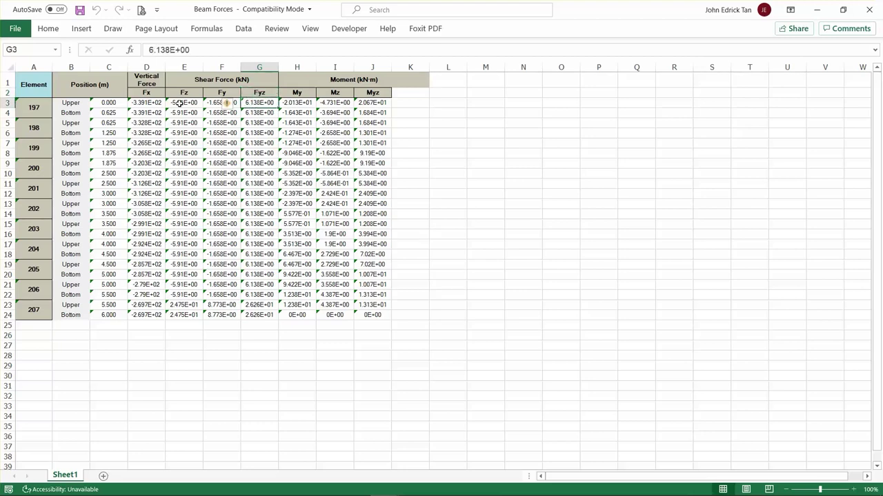
{"action": "left_click", "coordinate": [179, 103]}
{"action": "left_click", "coordinate": [222, 103]}
{"action": "left_click", "coordinate": [180, 103]}
{"action": "left_click", "coordinate": [230, 103]}
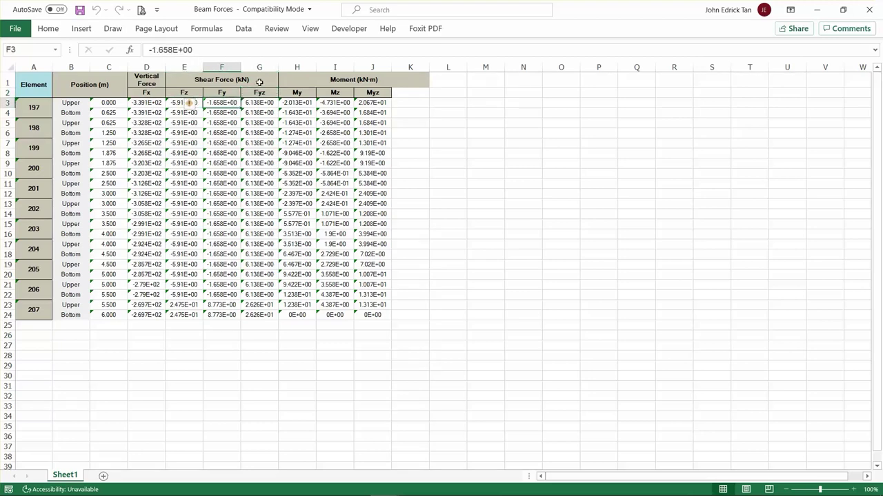
Delete the resultant Fyz shear force and Myz moment columns from the beam forces sheet
{"action": "left_click", "coordinate": [260, 67]}
{"action": "right_click", "coordinate": [266, 67]}
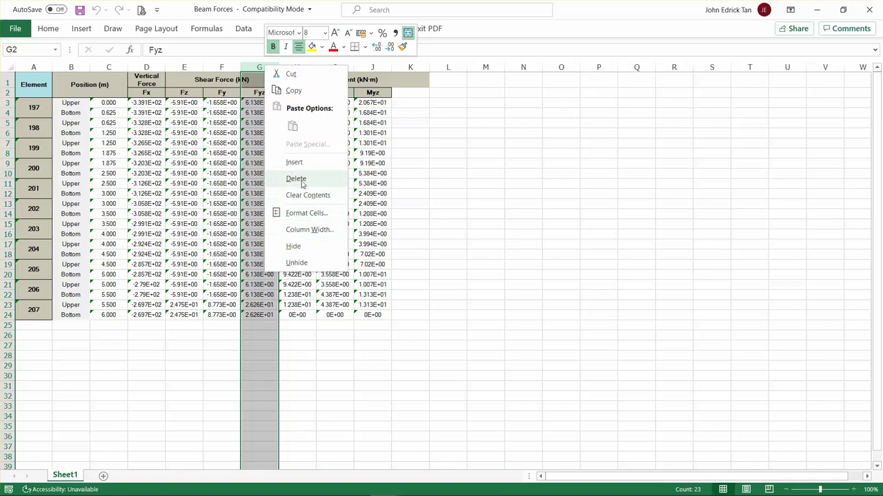
{"action": "left_click", "coordinate": [296, 179]}
{"action": "left_click", "coordinate": [334, 67]}
{"action": "right_click", "coordinate": [335, 67]}
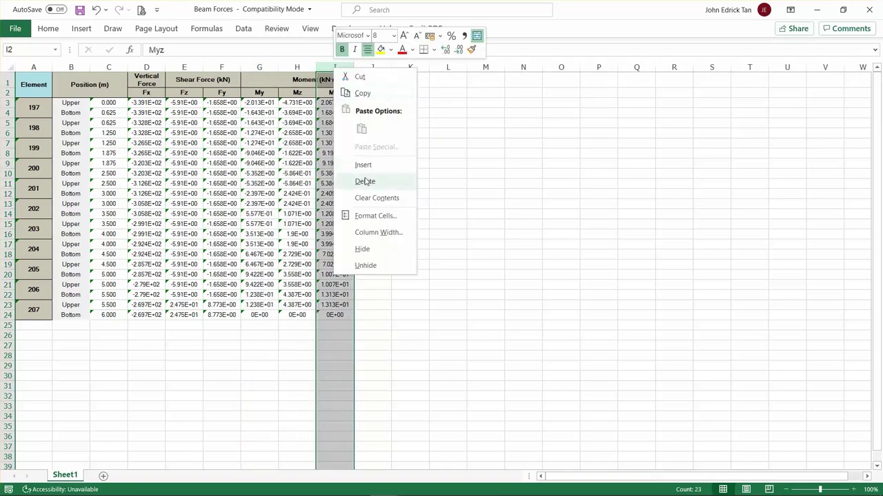
{"action": "left_click", "coordinate": [365, 182]}
{"action": "right_click", "coordinate": [336, 68]}
{"action": "left_click", "coordinate": [365, 180]}
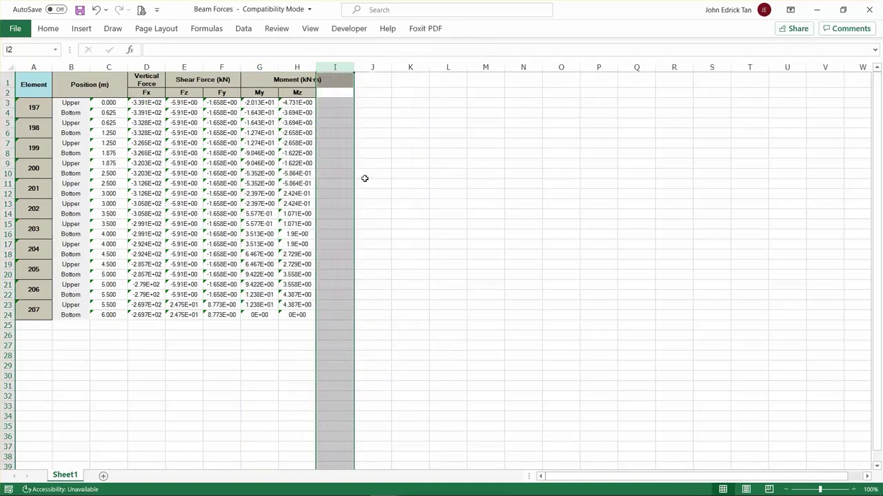
{"action": "left_click", "coordinate": [365, 179]}
Move the Fz and Fy shear force columns after the My and Mz moment columns
{"action": "left_click_drag", "start_coordinate": [177, 67], "coordinate": [226, 67]}
{"action": "right_click", "coordinate": [227, 69]}
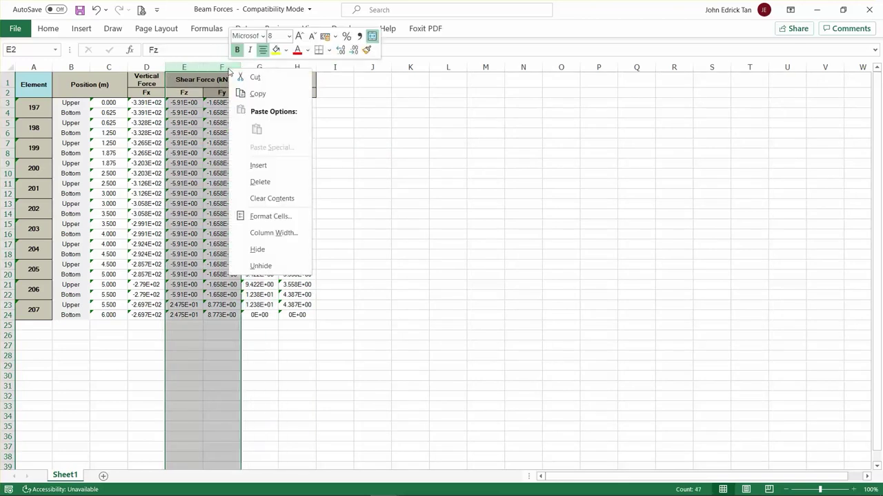
{"action": "right_click", "coordinate": [336, 67]}
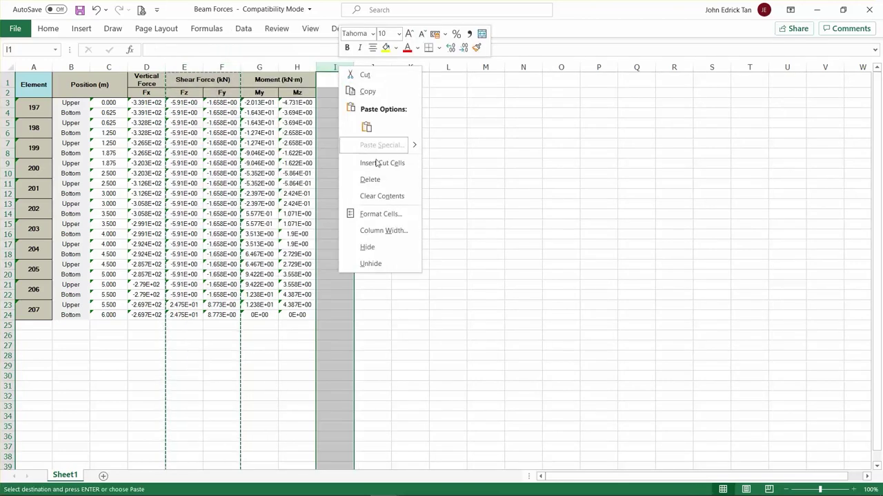
{"action": "left_click", "coordinate": [388, 169]}
{"action": "left_click", "coordinate": [411, 183]}
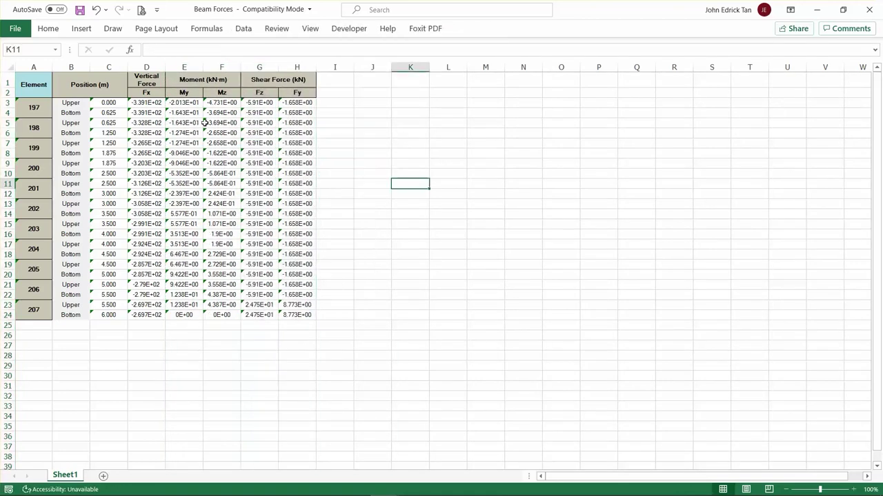
Review the rearranged force range D3:H24 and check the sign of the Fx values for elements 197 to 207
{"action": "left_click_drag", "start_coordinate": [144, 102], "coordinate": [287, 314]}
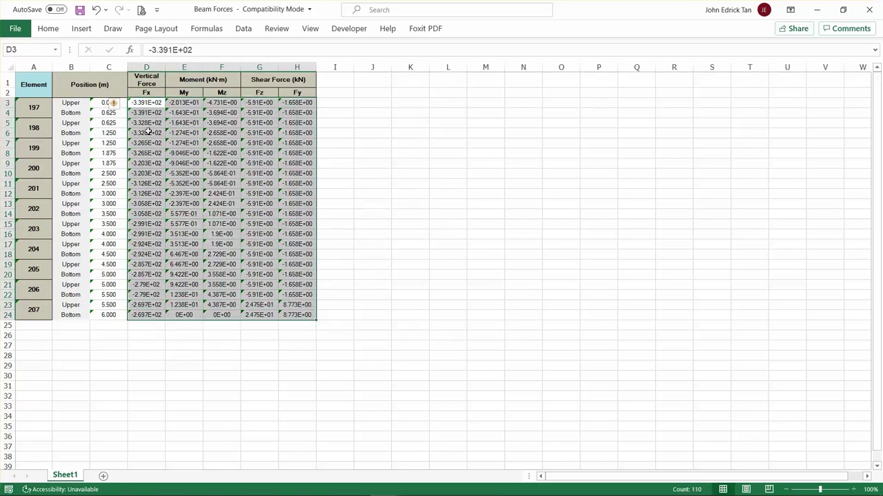
{"action": "left_click", "coordinate": [144, 102]}
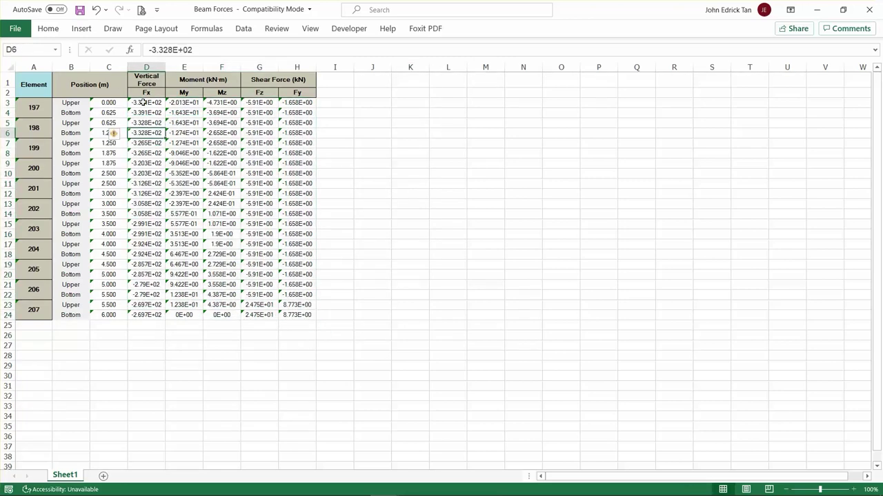
{"action": "left_click", "coordinate": [293, 315]}
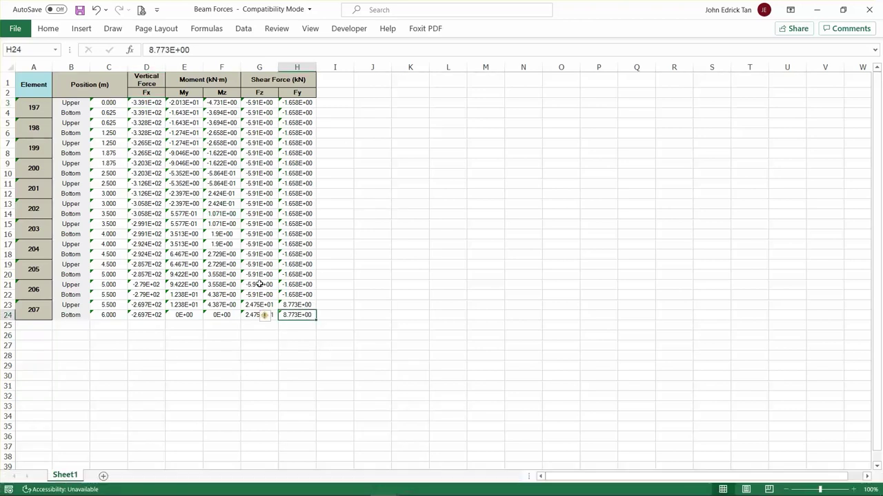
{"action": "left_click", "coordinate": [142, 111]}
{"action": "left_click", "coordinate": [147, 102]}
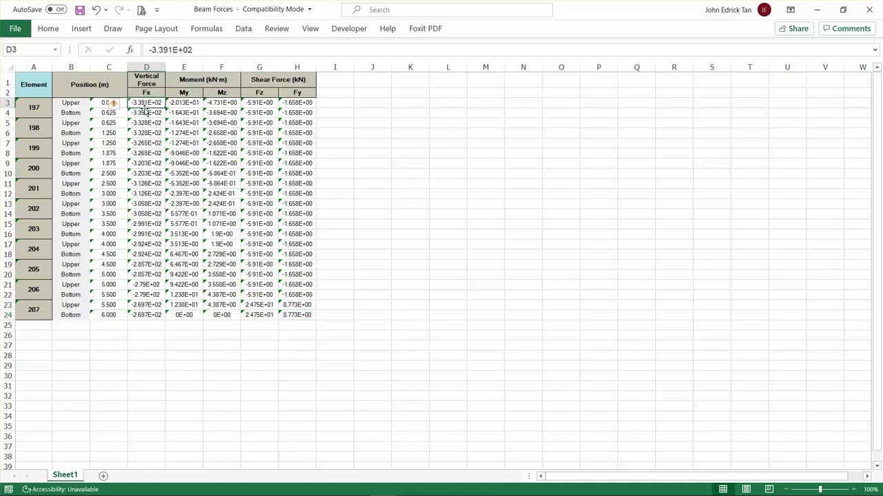
{"action": "left_click", "coordinate": [147, 132]}
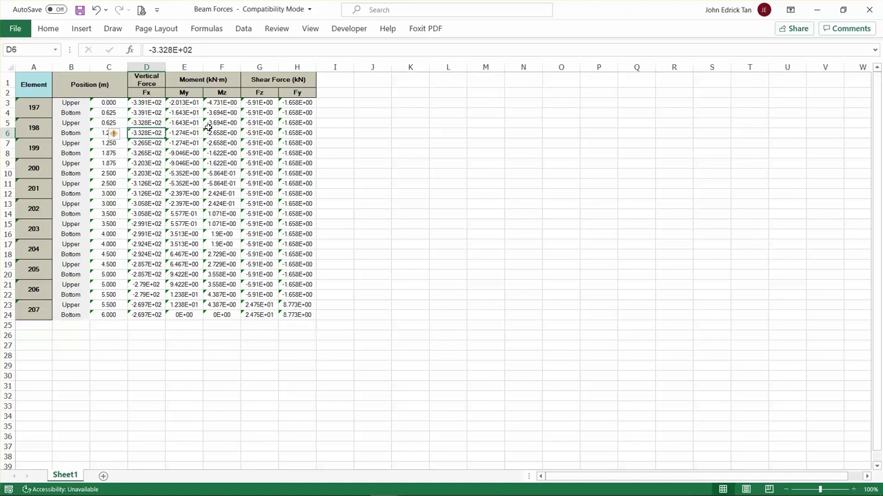
{"action": "left_click_drag", "start_coordinate": [147, 102], "coordinate": [146, 319]}
{"action": "left_click", "coordinate": [140, 142]}
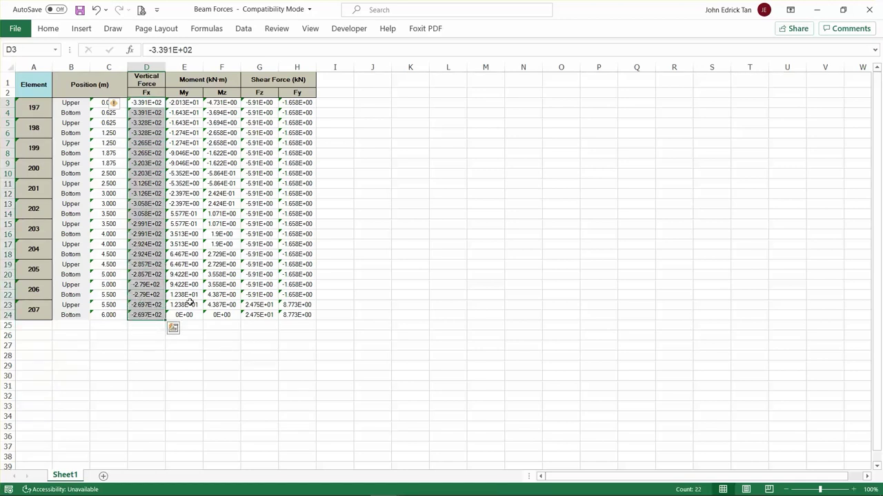
{"action": "left_click", "coordinate": [140, 104]}
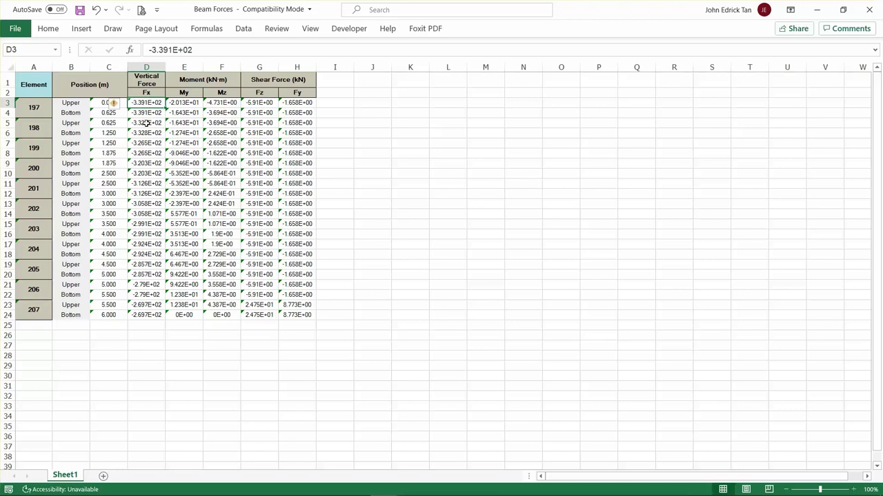
Enter =-D3 in cell J3 and fill the formula down to J24 to reverse the sign of Fx
{"action": "left_click", "coordinate": [336, 103]}
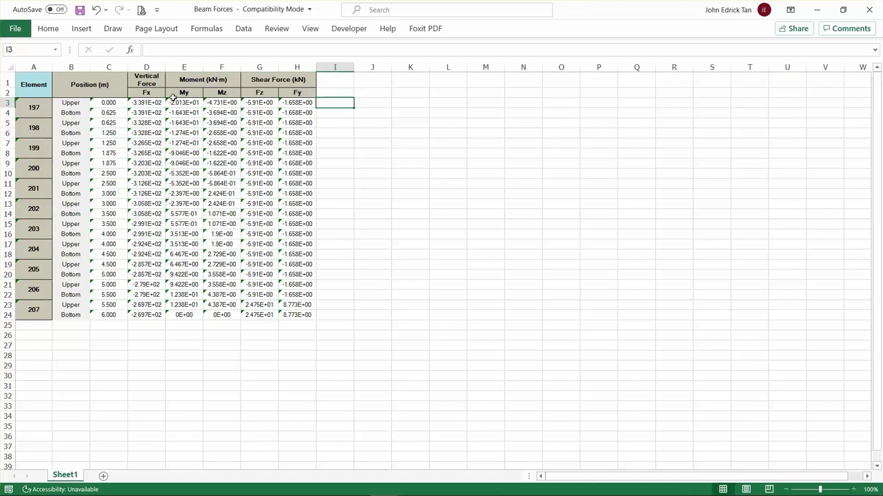
{"action": "left_click", "coordinate": [143, 101]}
{"action": "left_click", "coordinate": [354, 104]}
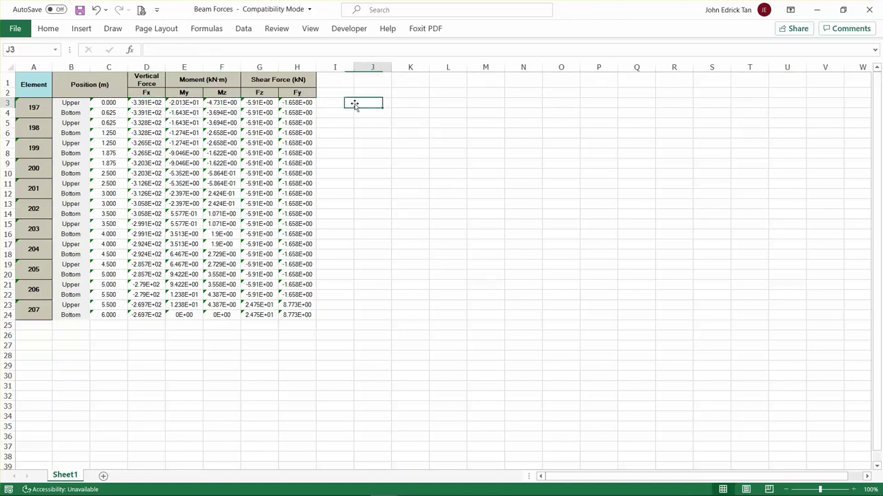
{"action": "type", "text": "="}
{"action": "key", "text": "BackSpace"}
{"action": "type", "text": "-"}
{"action": "left_click", "coordinate": [146, 102]}
{"action": "key", "text": "Return"}
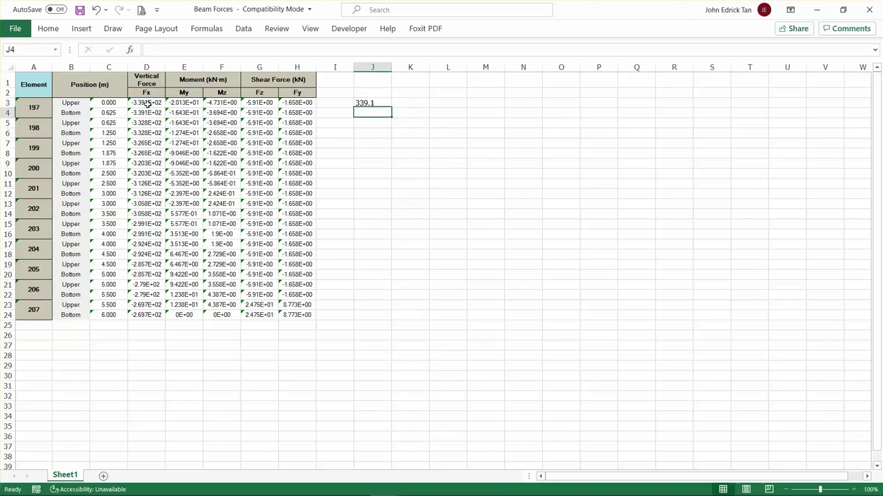
{"action": "left_click", "coordinate": [381, 105]}
{"action": "left_click_drag", "start_coordinate": [390, 109], "coordinate": [376, 319]}
Copy the sign-reversed forces J3:J24 and paste them as values over the Fx column starting at D3
{"action": "right_click", "coordinate": [376, 164]}
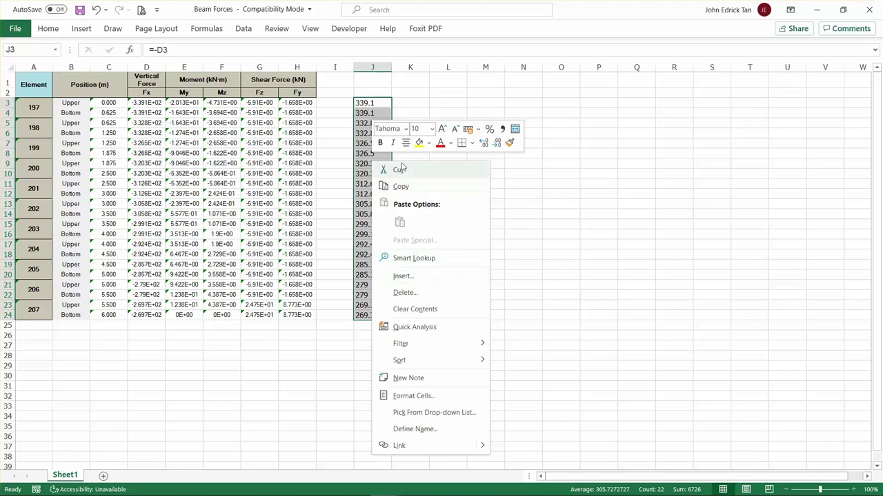
{"action": "left_click", "coordinate": [403, 185]}
{"action": "right_click", "coordinate": [147, 102]}
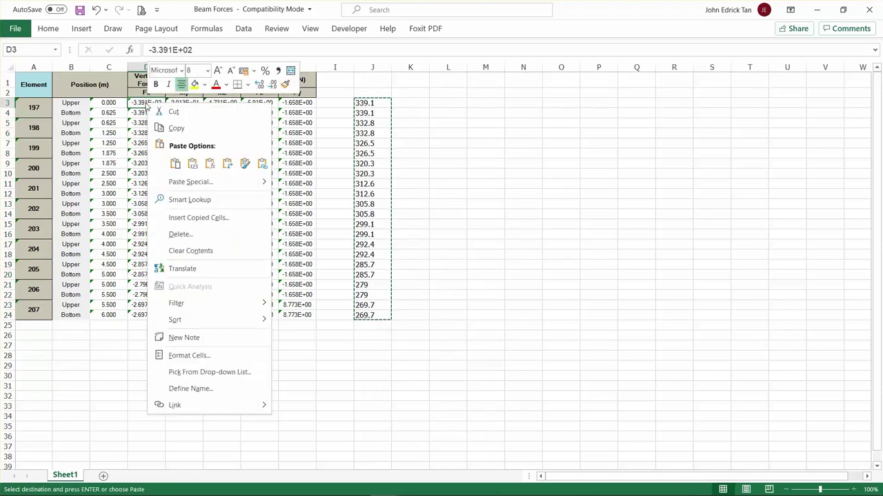
{"action": "left_click", "coordinate": [194, 166]}
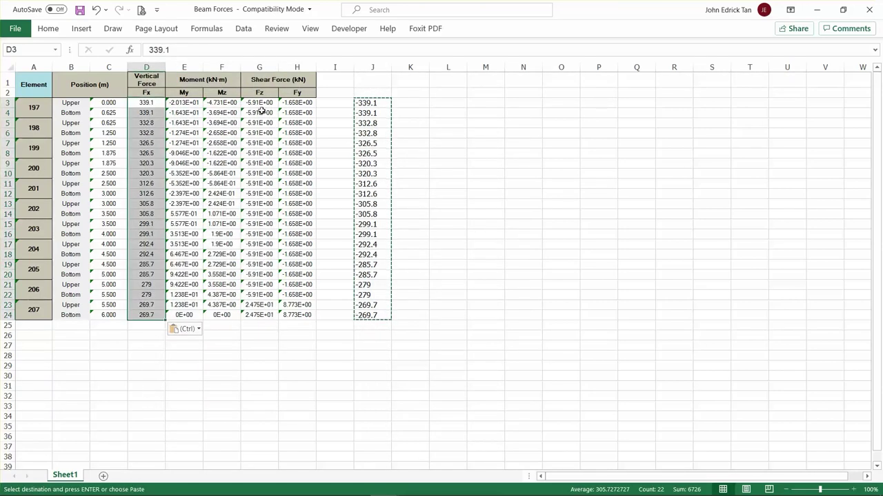
{"action": "left_click", "coordinate": [296, 112]}
{"action": "left_click", "coordinate": [146, 123]}
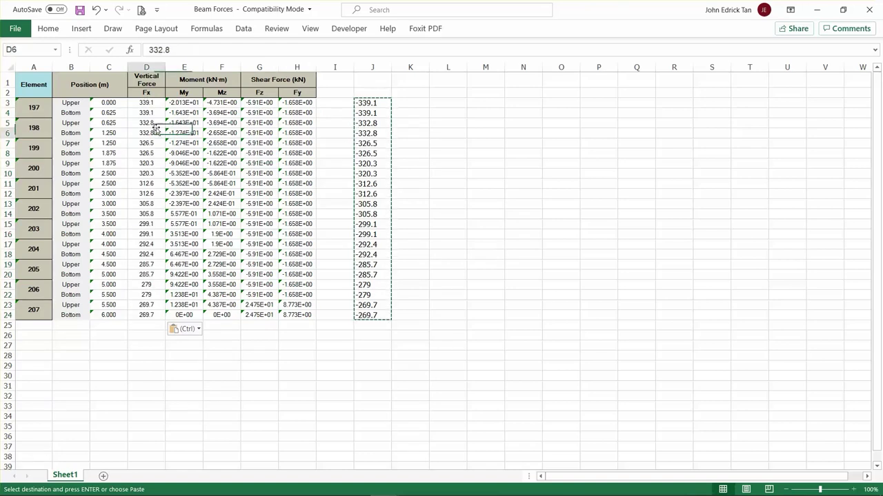
Copy the force range D3:H24, paste it into the load combinations table in midas Design+ starting at Pu, and accept the table
{"action": "left_click_drag", "start_coordinate": [146, 102], "coordinate": [146, 122]}
{"action": "left_click_drag", "start_coordinate": [234, 206], "coordinate": [312, 318]}
{"action": "right_click", "coordinate": [177, 149]}
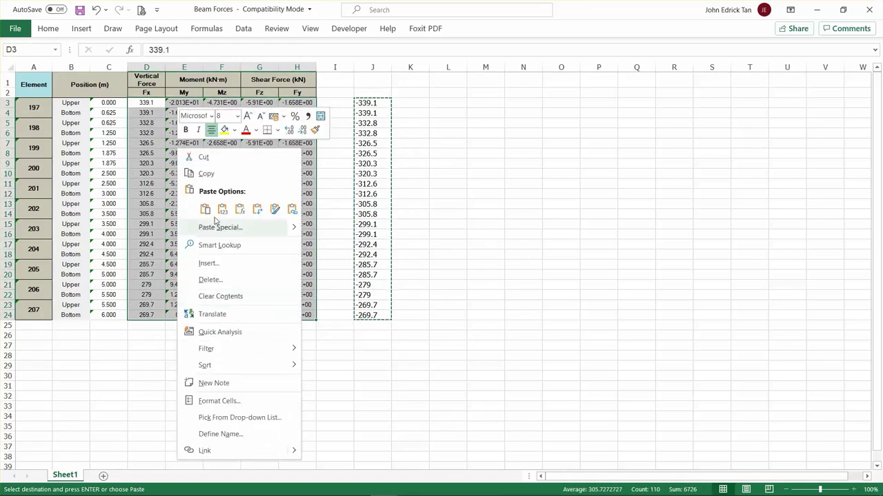
{"action": "left_click", "coordinate": [205, 175]}
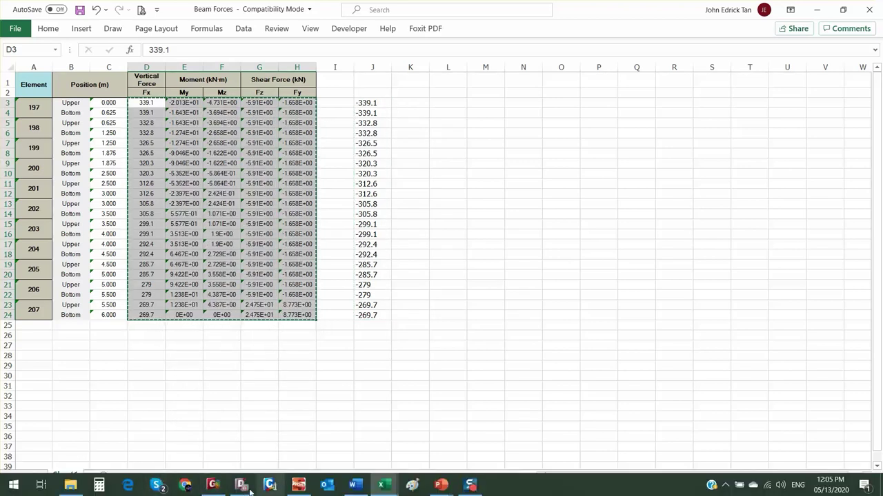
{"action": "left_click", "coordinate": [241, 485]}
{"action": "left_click", "coordinate": [348, 300]}
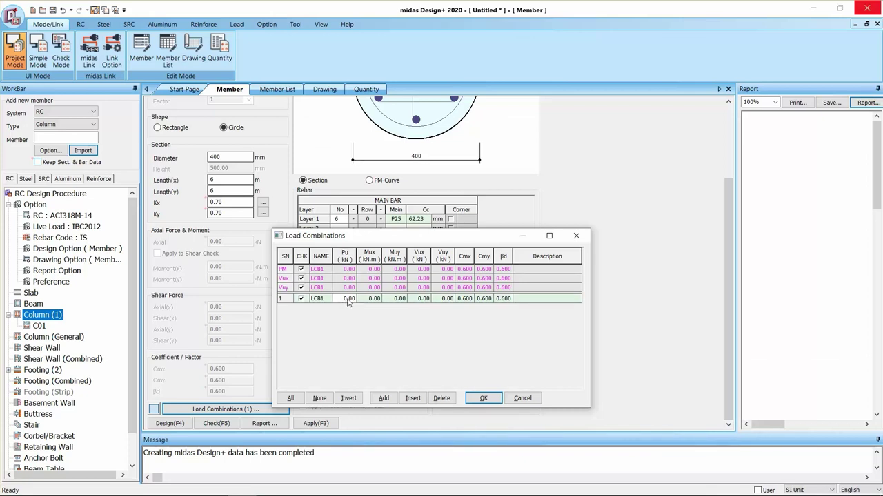
{"action": "left_click", "coordinate": [348, 300]}
{"action": "key", "text": "ctrl+v"}
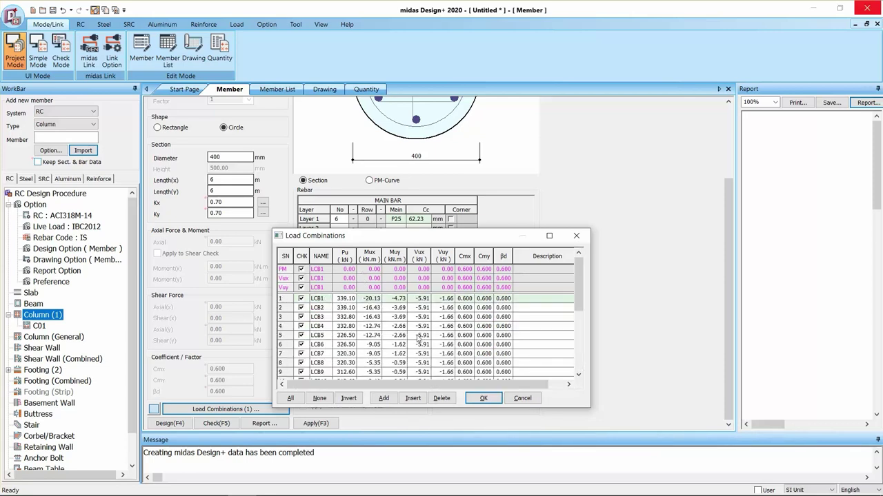
{"action": "left_click", "coordinate": [484, 398]}
Reassign the 0.70 effective length factor to both Kx and Ky using the third K-factor end condition
{"action": "mouse_move", "coordinate": [730, 222]}
{"action": "left_mouse_down"}
{"action": "mouse_move", "coordinate": [731, 173]}
{"action": "mouse_move", "coordinate": [736, 233]}
{"action": "left_mouse_up"}
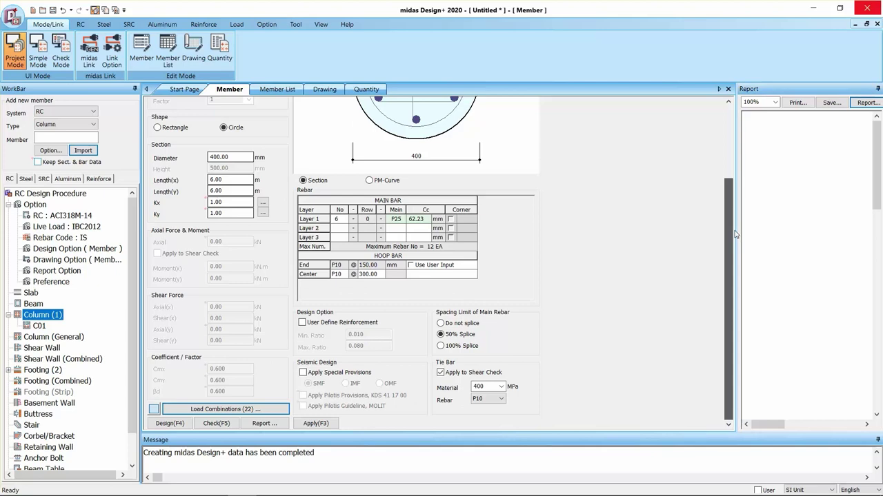
{"action": "left_click", "coordinate": [263, 204]}
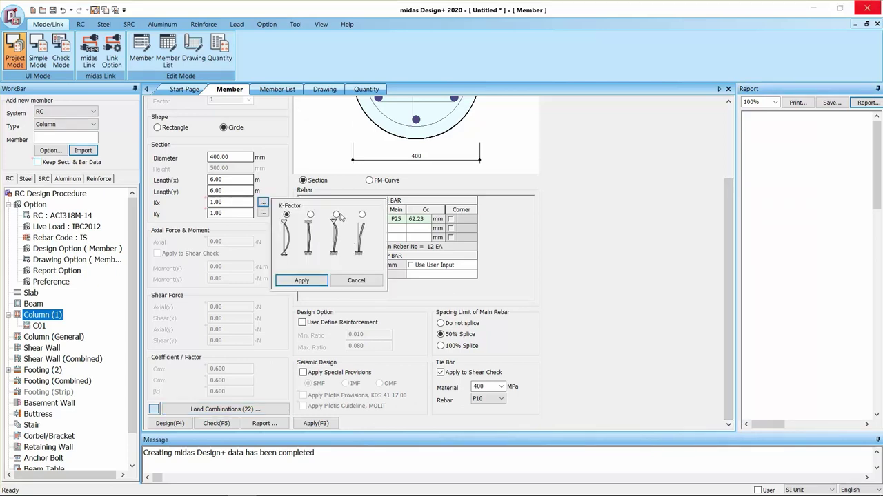
{"action": "left_click", "coordinate": [336, 214]}
{"action": "left_click", "coordinate": [302, 281]}
{"action": "left_click", "coordinate": [263, 213]}
{"action": "left_click", "coordinate": [336, 214]}
{"action": "left_click", "coordinate": [302, 280]}
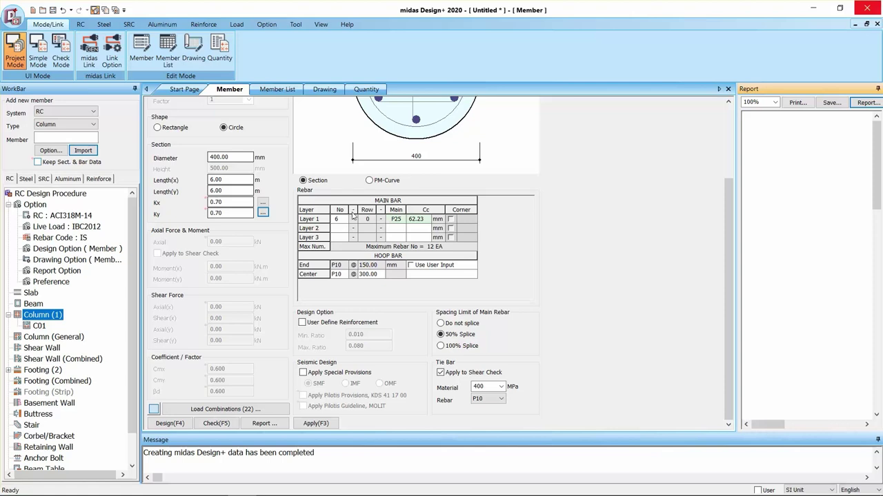
Set the Layer 1 main reinforcement to 10 bars of size P20
{"action": "left_click", "coordinate": [345, 219]}
{"action": "left_click", "coordinate": [345, 220]}
{"action": "left_click", "coordinate": [336, 244]}
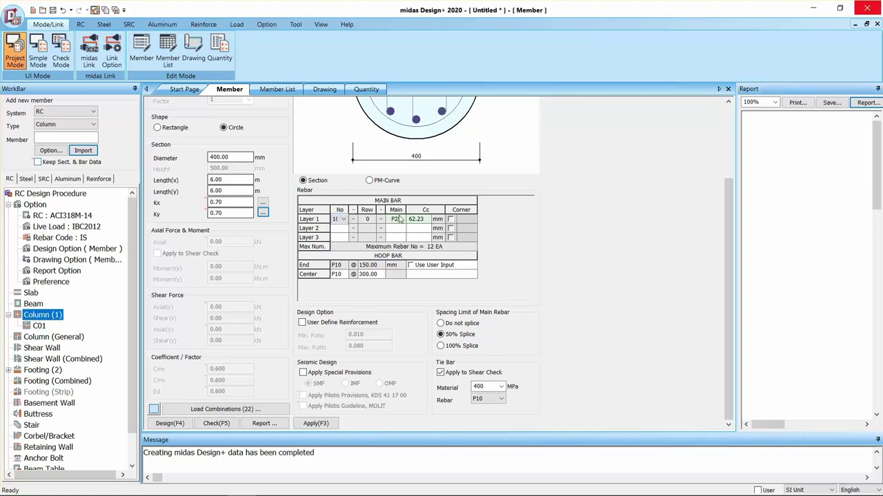
{"action": "left_click", "coordinate": [398, 218]}
{"action": "left_click", "coordinate": [399, 218]}
{"action": "left_click", "coordinate": [392, 274]}
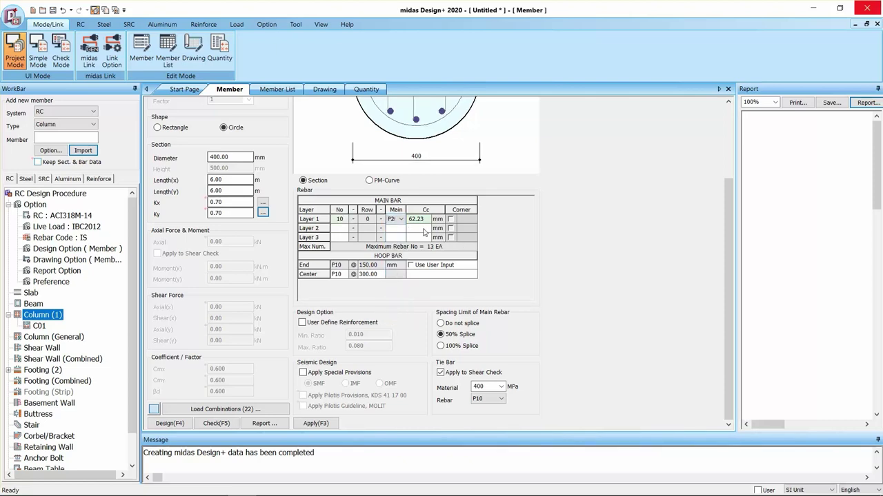
Set the Layer 1 main bar cover Cc to 75 mm
{"action": "left_click", "coordinate": [414, 219]}
{"action": "double_click", "coordinate": [414, 219]}
{"action": "key", "text": "Delete"}
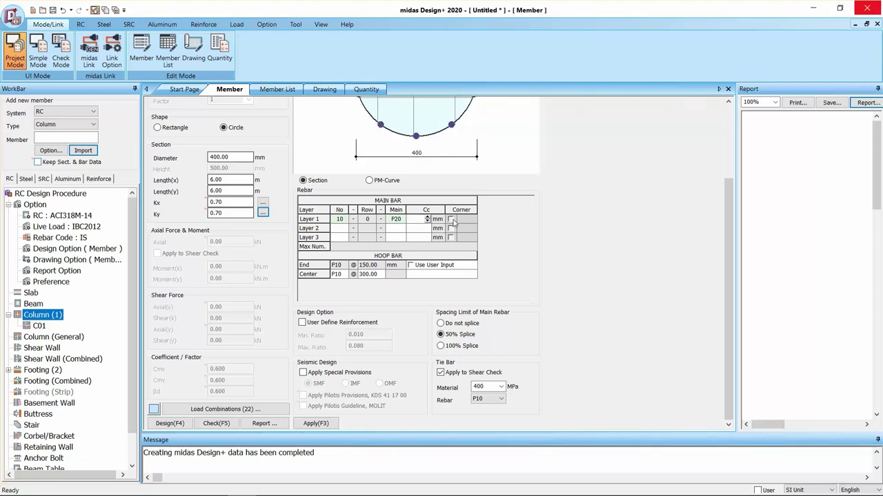
{"action": "type", "text": "075"}
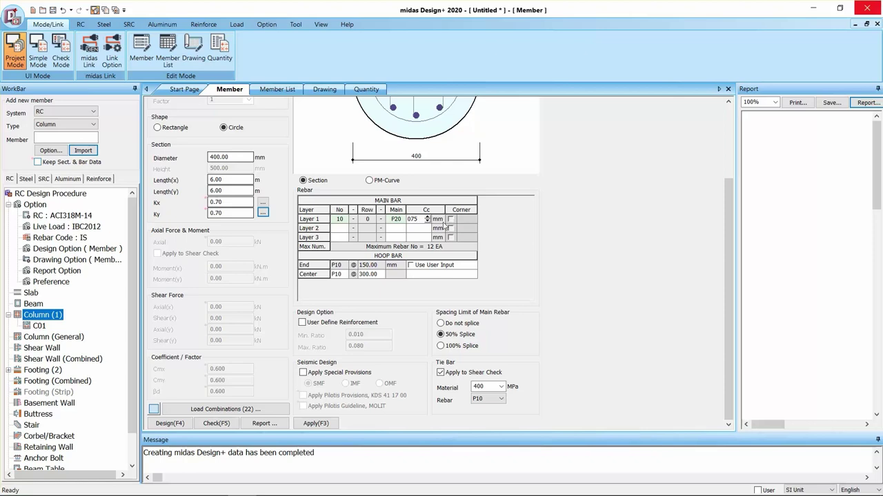
Clear the Layer 1 cover entry and re-enter Cc as 75 mm
{"action": "key", "text": "BackSpace"}
{"action": "key", "text": "BackSpace"}
{"action": "key", "text": "BackSpace"}
{"action": "type", "text": "5"}
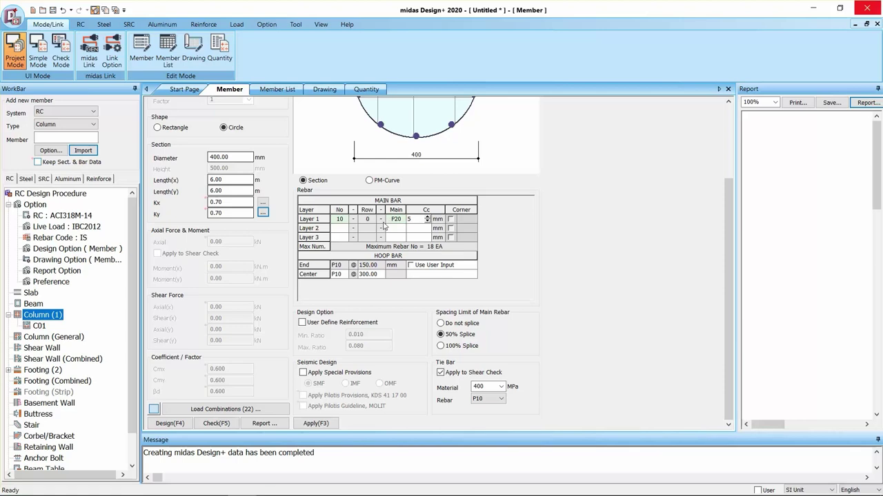
{"action": "key", "text": "Home"}
{"action": "type", "text": "7"}
{"action": "key", "text": "Return"}
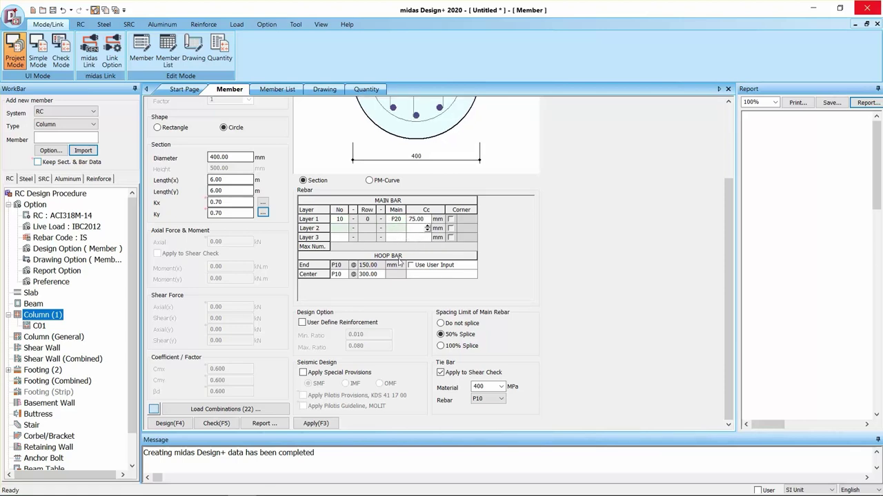
Set both the end and center hoop bars to size P12
{"action": "left_click", "coordinate": [340, 268]}
{"action": "left_click", "coordinate": [343, 266]}
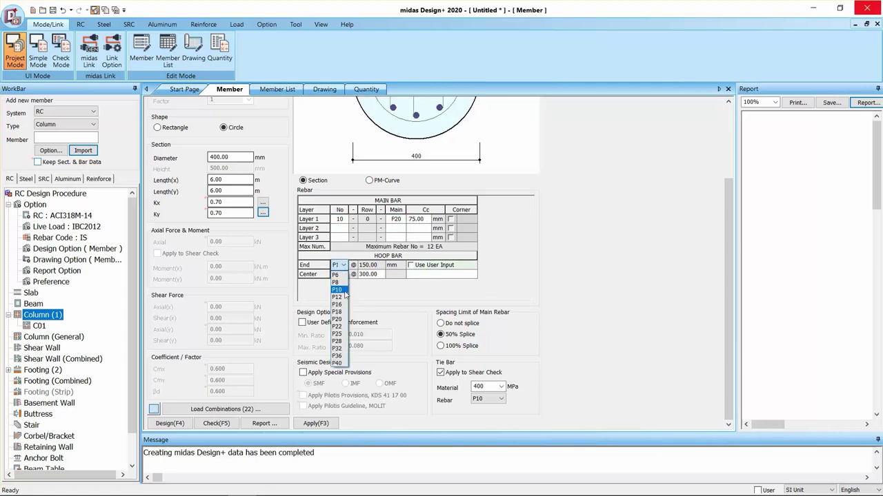
{"action": "left_click", "coordinate": [344, 291]}
{"action": "left_click", "coordinate": [340, 274]}
{"action": "left_click", "coordinate": [343, 275]}
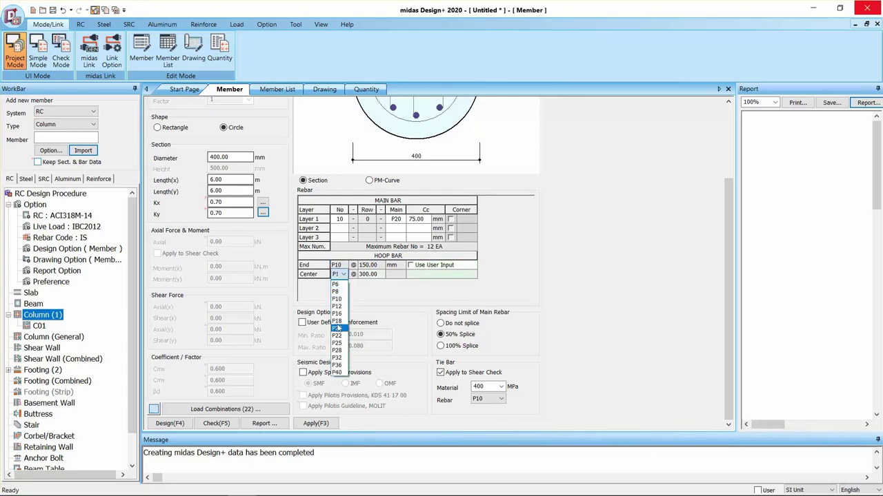
{"action": "left_click", "coordinate": [337, 307]}
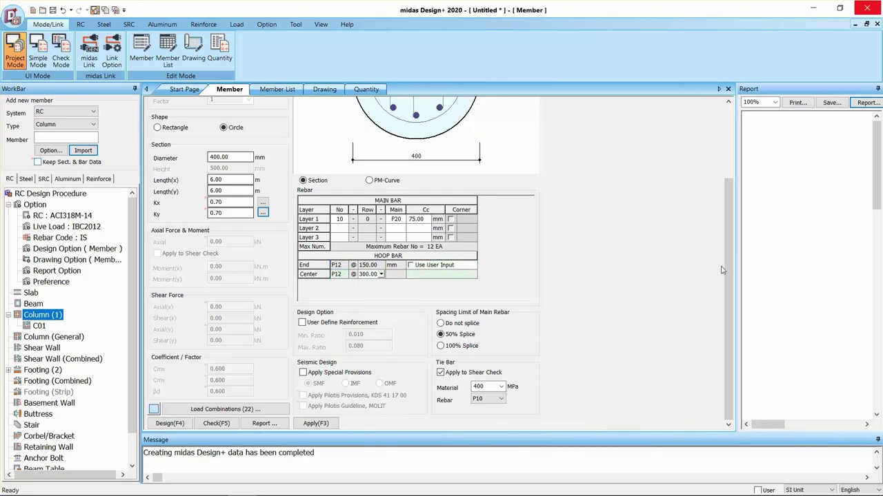
{"action": "mouse_move", "coordinate": [731, 255]}
{"action": "left_mouse_down"}
{"action": "mouse_move", "coordinate": [731, 181]}
{"action": "mouse_move", "coordinate": [736, 261]}
{"action": "left_mouse_up"}
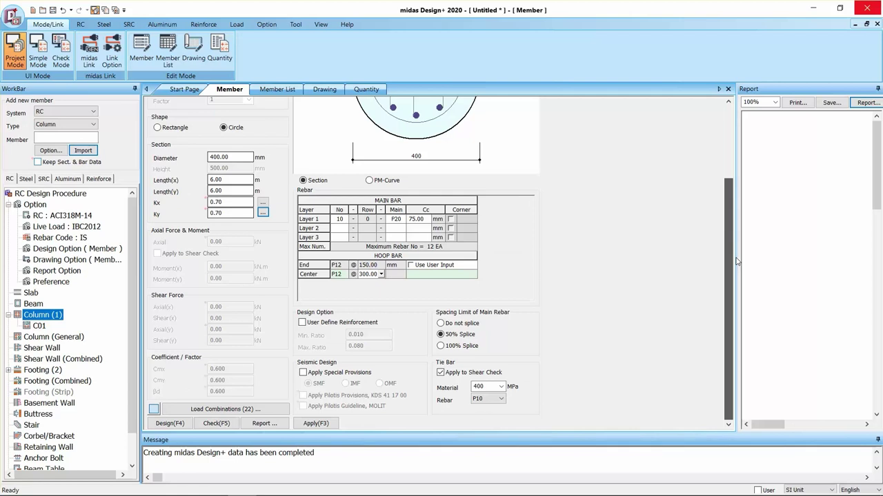
Apply the special seismic provisions with the SMF option and exclude the tie bars from the shear check
{"action": "left_click", "coordinate": [339, 373]}
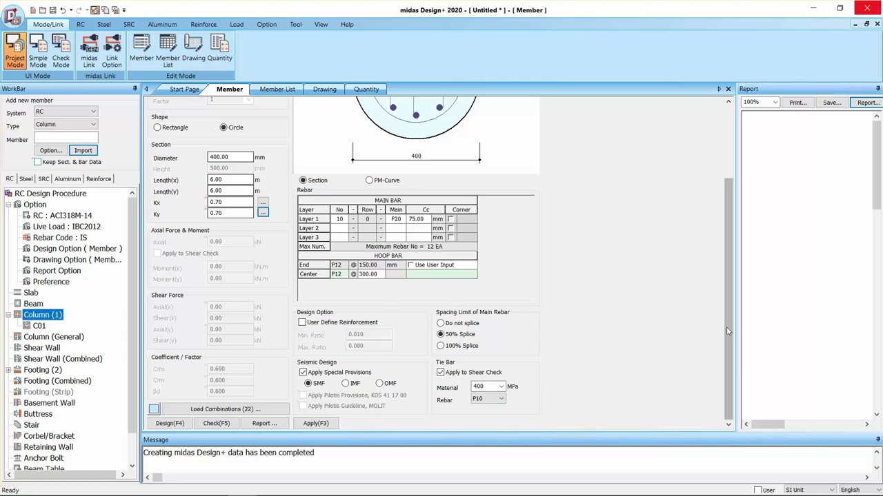
{"action": "left_click", "coordinate": [456, 373]}
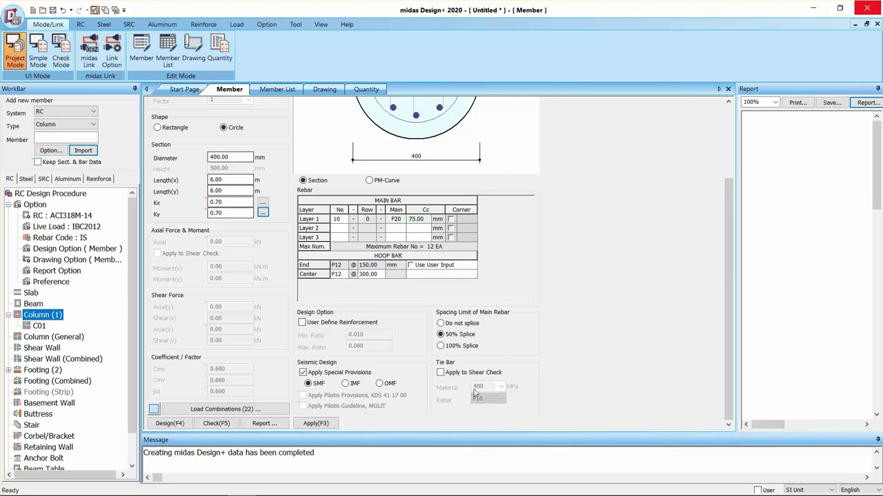
{"action": "left_click_drag", "start_coordinate": [734, 337], "coordinate": [737, 359]}
Run the column check and widen the report pane so the full result tables can be read
{"action": "left_click", "coordinate": [216, 423]}
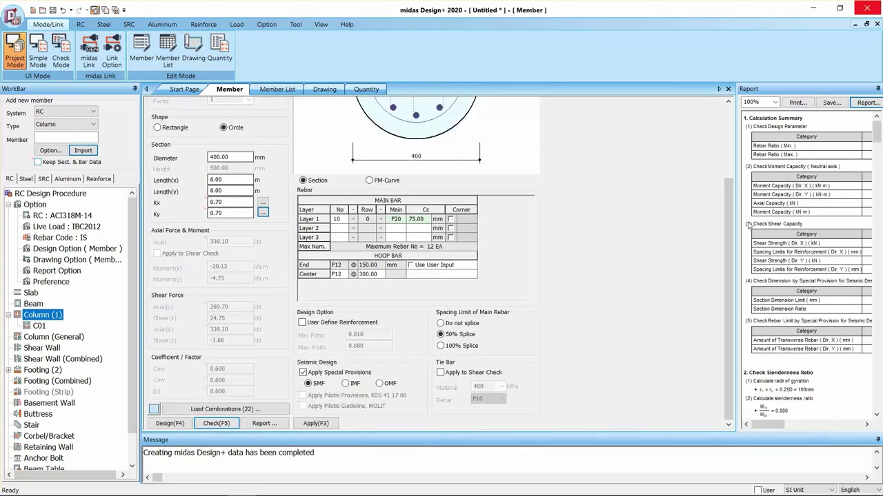
{"action": "left_click_drag", "start_coordinate": [735, 224], "coordinate": [502, 218]}
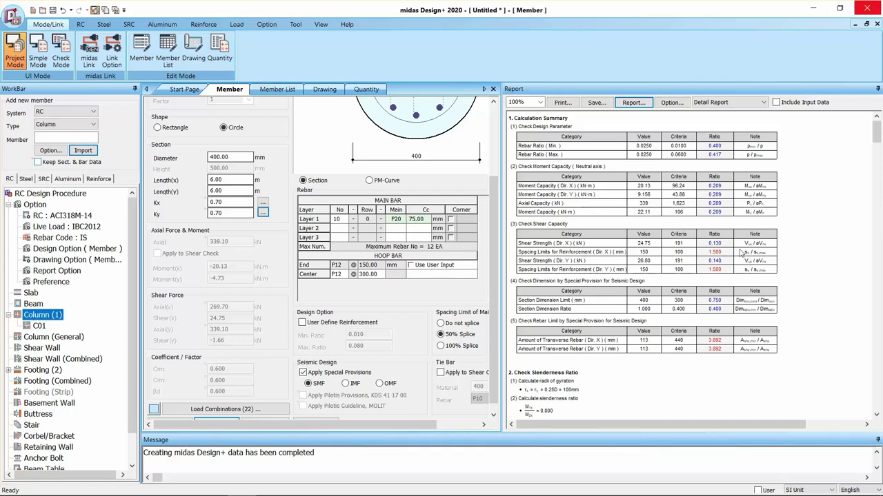
Examine the detailed check report from slenderness through moment capacity, shear spacing limits and seismic transverse rebar, then return to the calculation summary
{"action": "scroll", "coordinate": [731, 193], "scroll_direction": "down", "scroll_amount": 10}
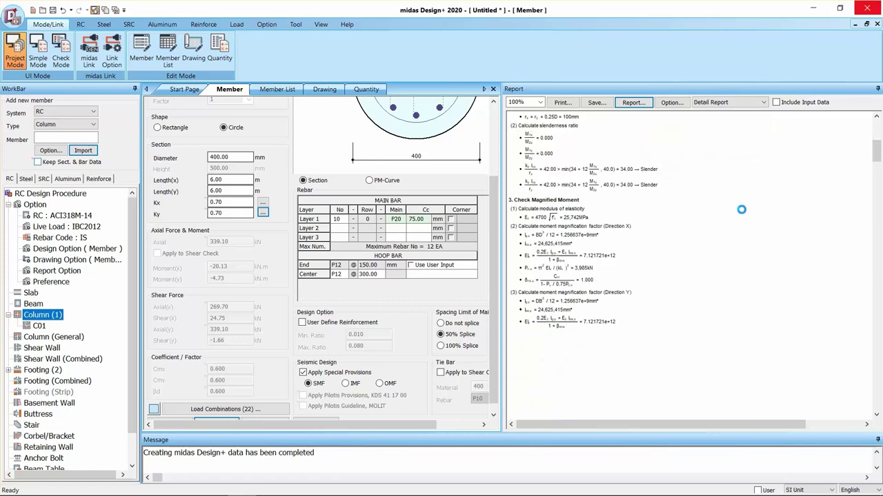
{"action": "scroll", "coordinate": [755, 211], "scroll_direction": "down", "scroll_amount": 10}
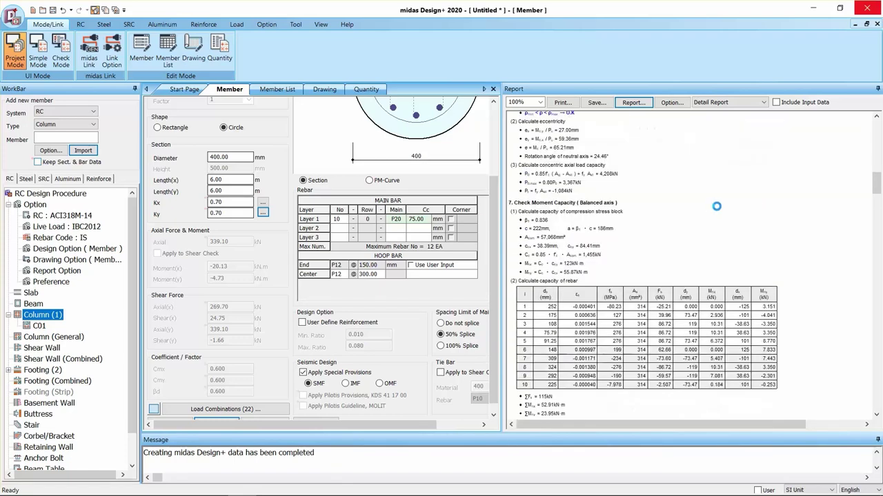
{"action": "scroll", "coordinate": [683, 200], "scroll_direction": "down", "scroll_amount": 10}
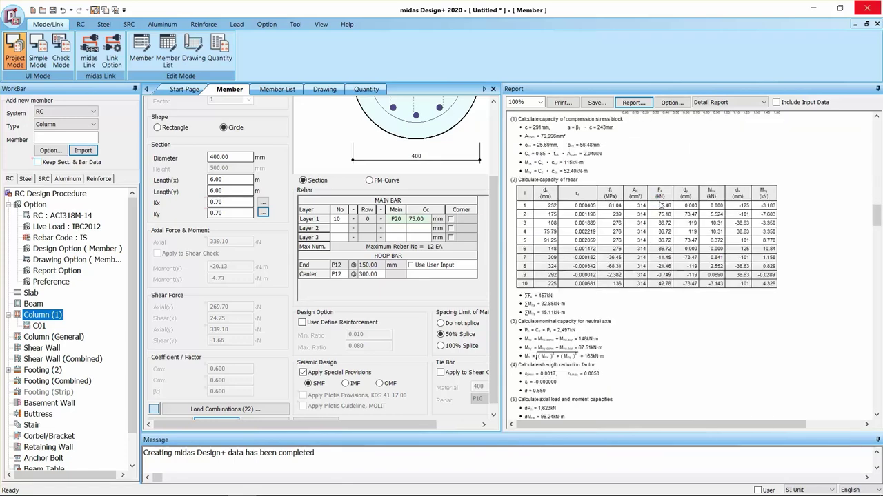
{"action": "scroll", "coordinate": [683, 214], "scroll_direction": "down", "scroll_amount": 5}
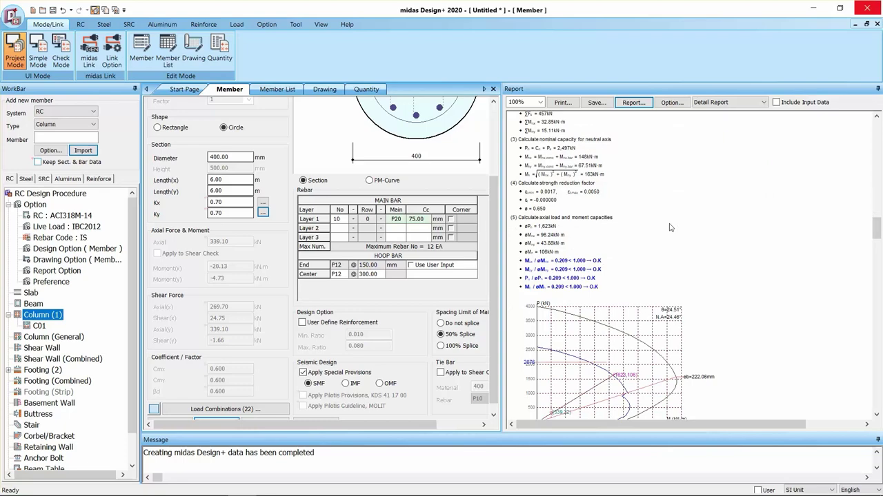
{"action": "scroll", "coordinate": [649, 317], "scroll_direction": "down", "scroll_amount": 3}
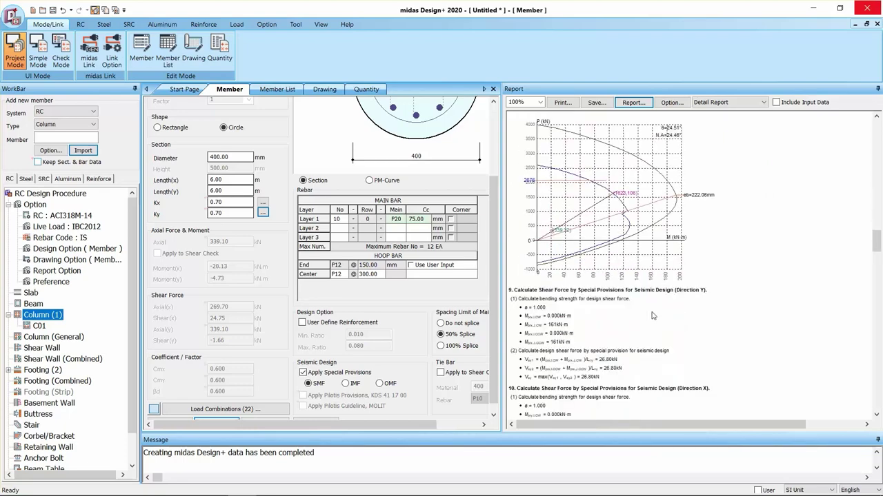
{"action": "scroll", "coordinate": [652, 316], "scroll_direction": "down", "scroll_amount": 9}
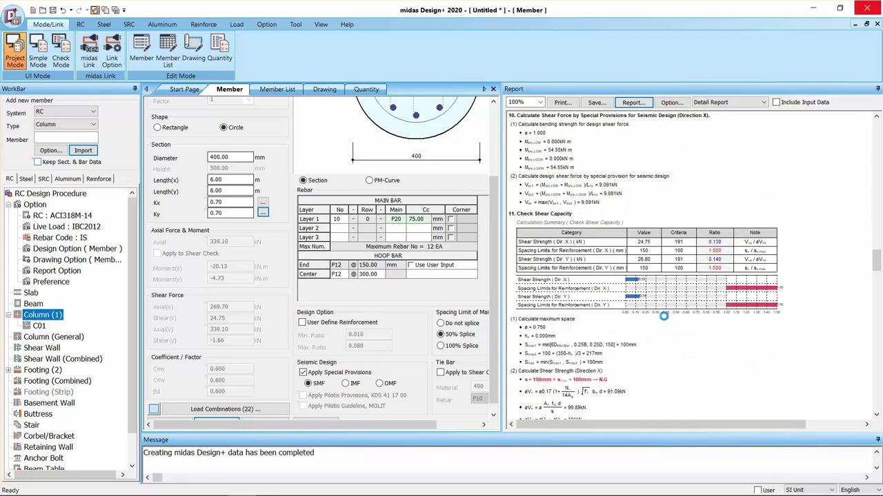
{"action": "scroll", "coordinate": [665, 319], "scroll_direction": "down", "scroll_amount": 3}
{"action": "scroll", "coordinate": [610, 312], "scroll_direction": "down", "scroll_amount": 3}
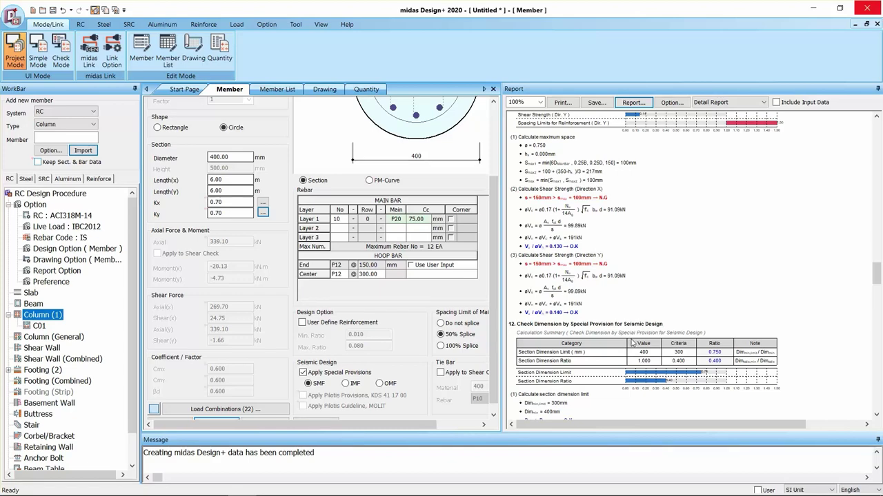
{"action": "scroll", "coordinate": [648, 342], "scroll_direction": "down", "scroll_amount": 3}
{"action": "scroll", "coordinate": [668, 341], "scroll_direction": "up", "scroll_amount": 6}
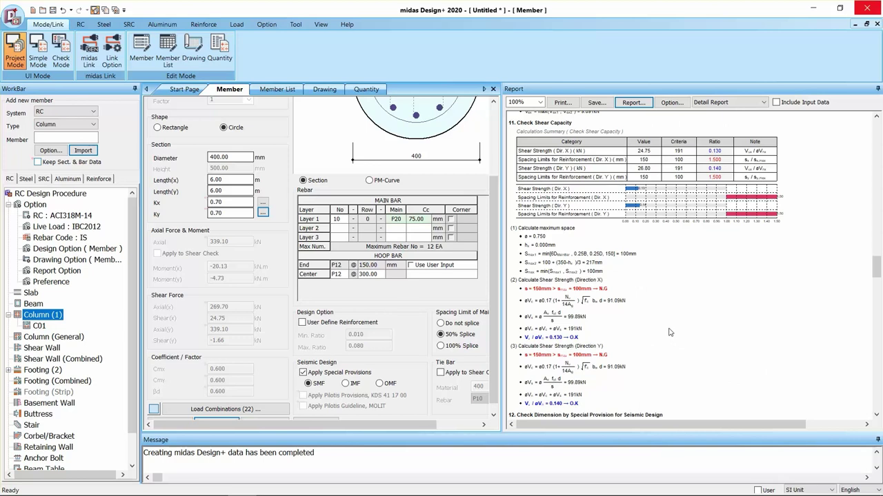
{"action": "scroll", "coordinate": [676, 328], "scroll_direction": "down", "scroll_amount": 9}
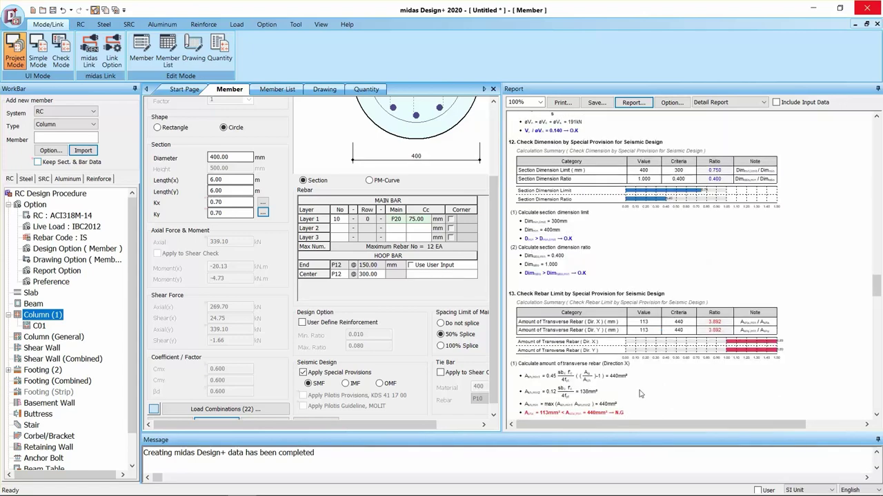
{"action": "scroll", "coordinate": [643, 337], "scroll_direction": "down", "scroll_amount": 3}
{"action": "scroll", "coordinate": [645, 341], "scroll_direction": "up", "scroll_amount": 10}
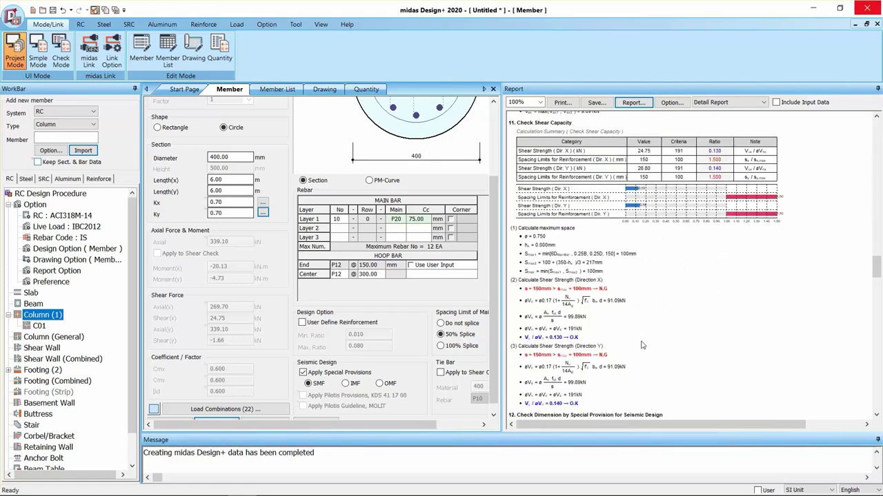
{"action": "scroll", "coordinate": [647, 342], "scroll_direction": "up", "scroll_amount": 10}
{"action": "scroll", "coordinate": [640, 340], "scroll_direction": "up", "scroll_amount": 10}
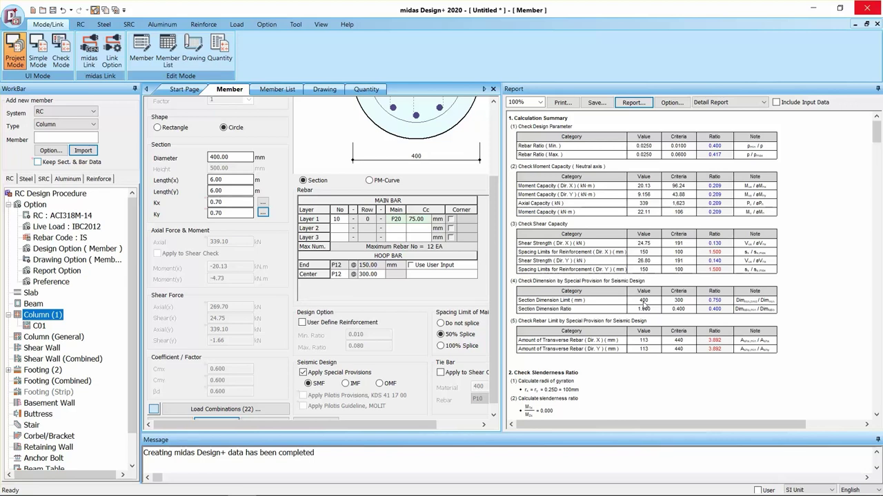
Set the hoop spacing to 100 mm at the end and 200 mm at the center, and rerun the check
{"action": "left_click", "coordinate": [377, 276]}
{"action": "left_click", "coordinate": [379, 274]}
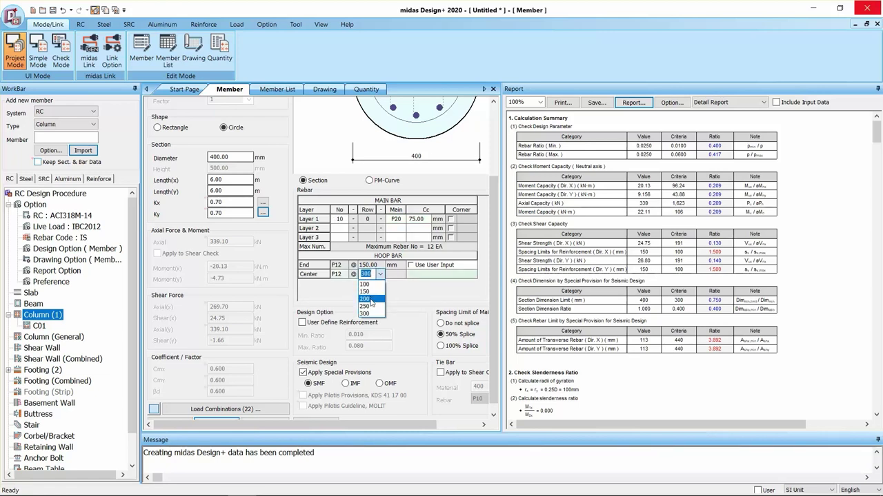
{"action": "left_click", "coordinate": [371, 301]}
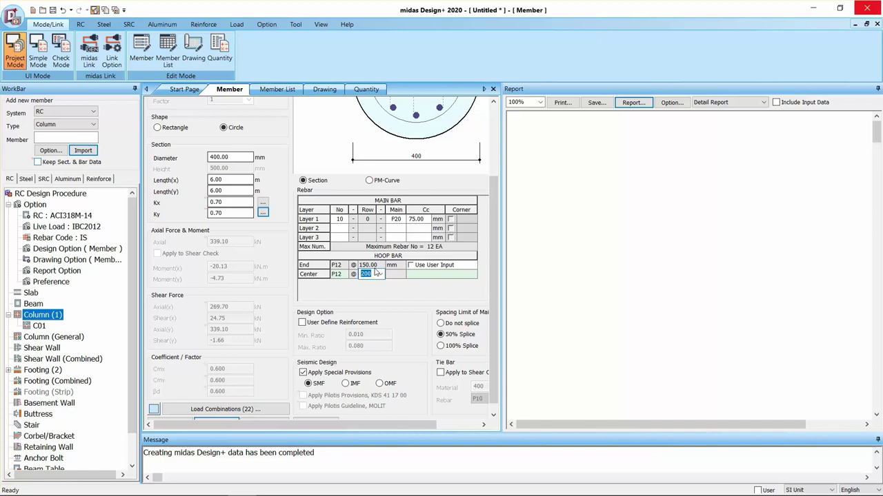
{"action": "left_click", "coordinate": [365, 274]}
{"action": "left_click", "coordinate": [228, 419]}
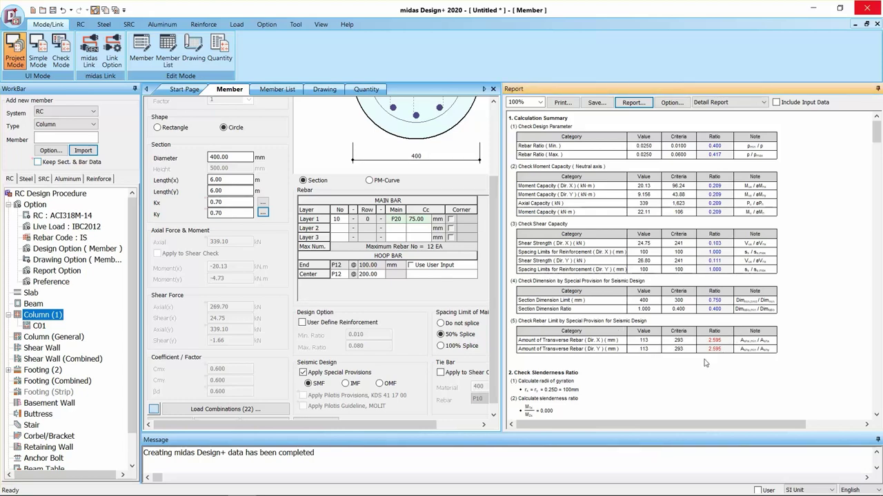
Review the member inputs alongside the updated report's design moment and rebar ratio checks, and narrow the report pane to fit the section view
{"action": "scroll", "coordinate": [704, 360], "scroll_direction": "down", "scroll_amount": 3}
{"action": "scroll", "coordinate": [703, 359], "scroll_direction": "up", "scroll_amount": 3}
{"action": "scroll", "coordinate": [400, 283], "scroll_direction": "up", "scroll_amount": 3}
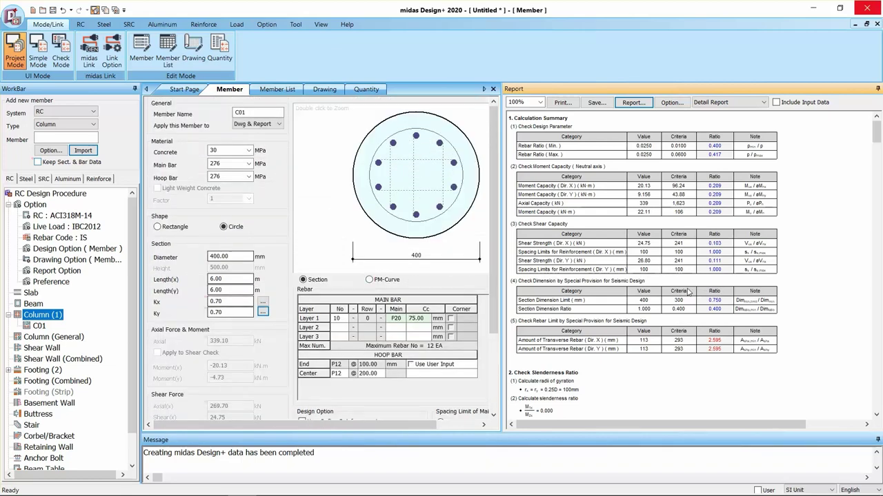
{"action": "scroll", "coordinate": [630, 290], "scroll_direction": "down", "scroll_amount": 10}
{"action": "scroll", "coordinate": [406, 322], "scroll_direction": "down", "scroll_amount": 3}
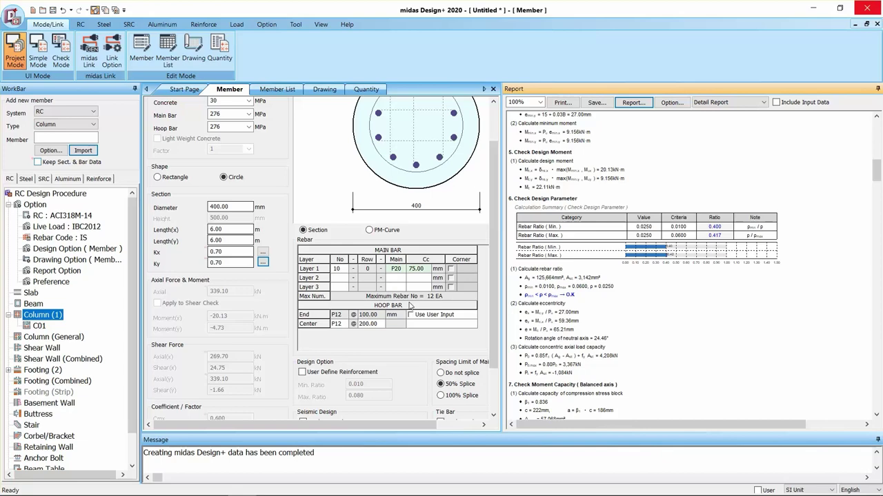
{"action": "scroll", "coordinate": [368, 228], "scroll_direction": "up", "scroll_amount": 1}
{"action": "scroll", "coordinate": [367, 228], "scroll_direction": "up", "scroll_amount": 3}
{"action": "left_click_drag", "start_coordinate": [502, 144], "coordinate": [556, 154]}
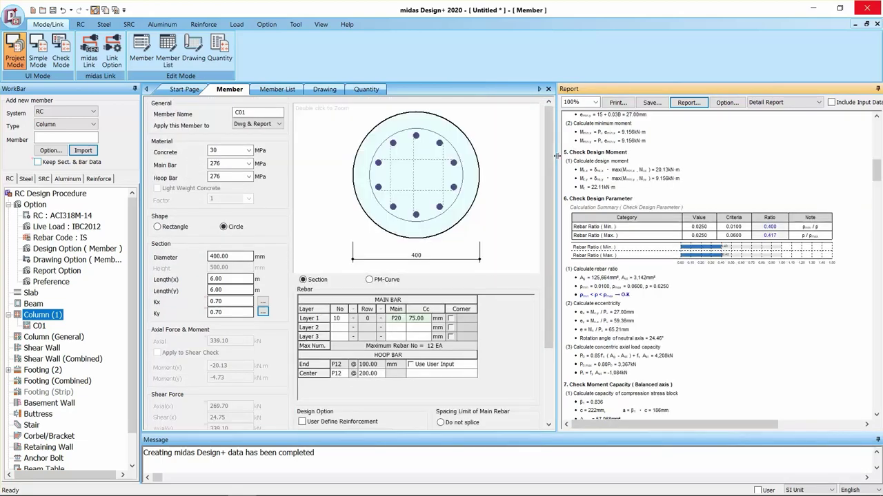